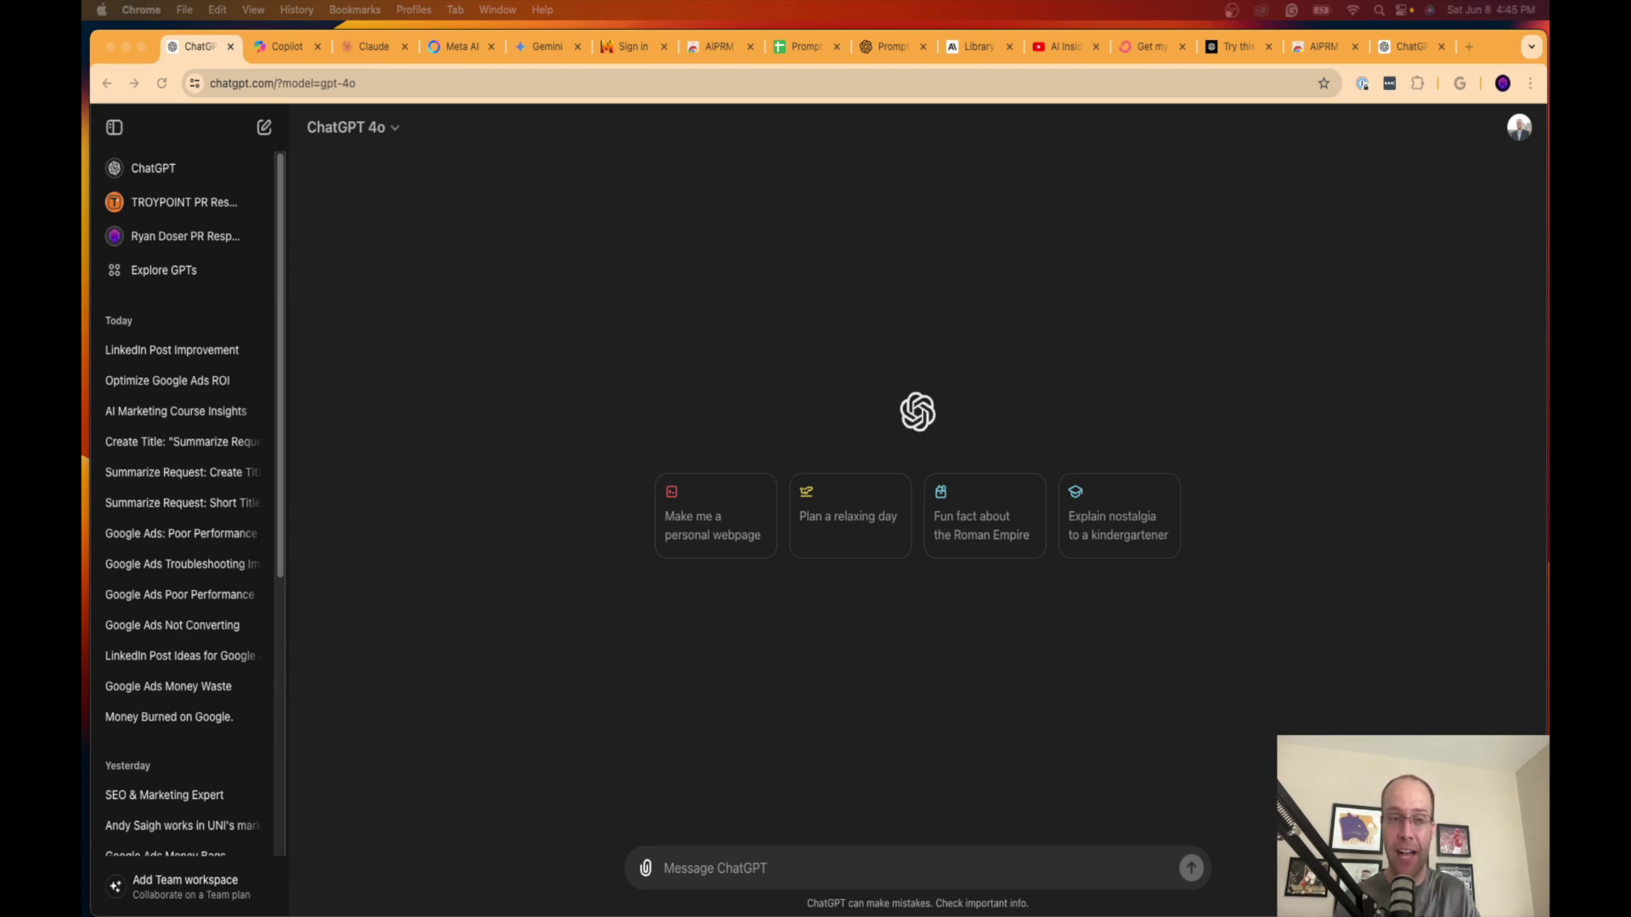
Step: Switch the chat model to GPT-3.5 and then back to GPT-4o
{"action": "left_click", "coordinate": [419, 229]}
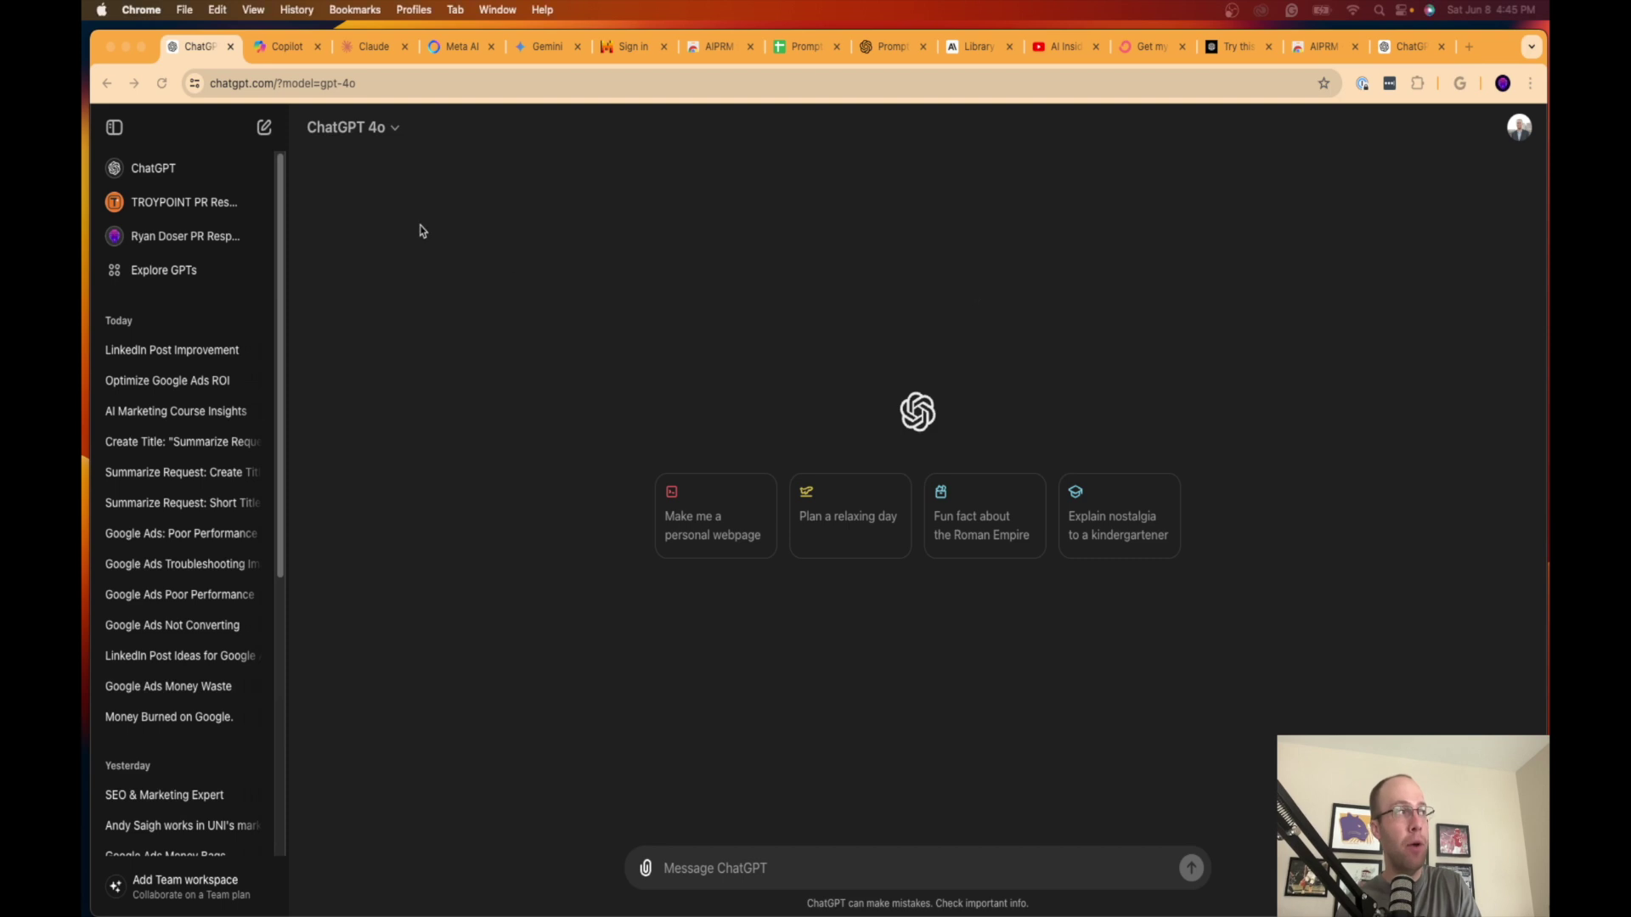
{"action": "left_click", "coordinate": [357, 130]}
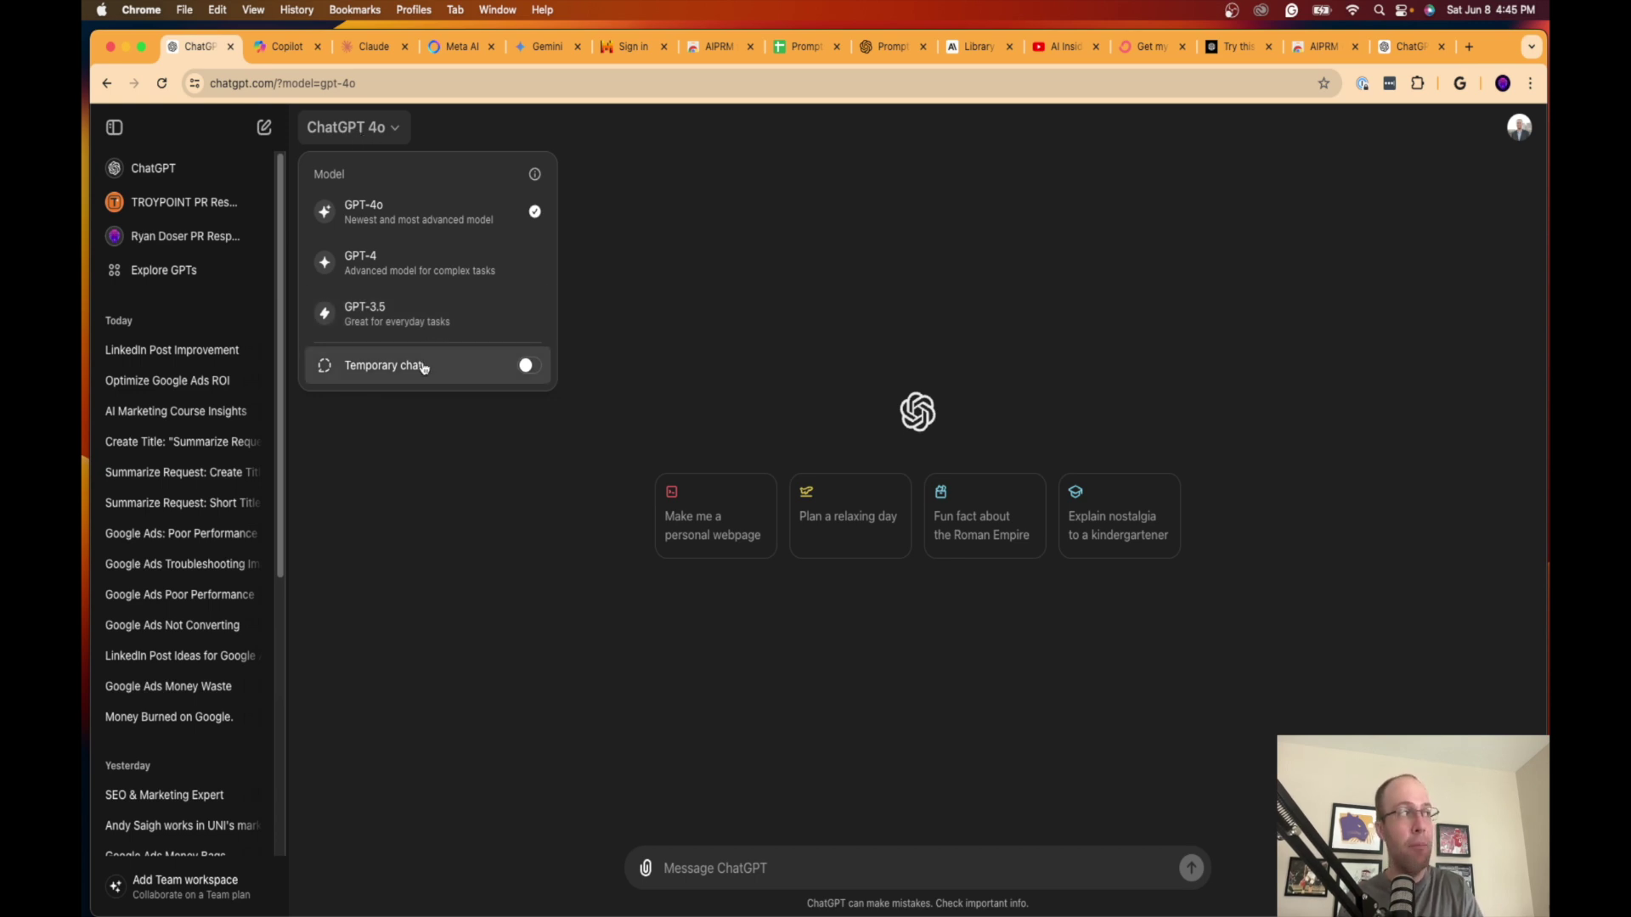
{"action": "left_click", "coordinate": [423, 316]}
{"action": "left_click", "coordinate": [348, 128]}
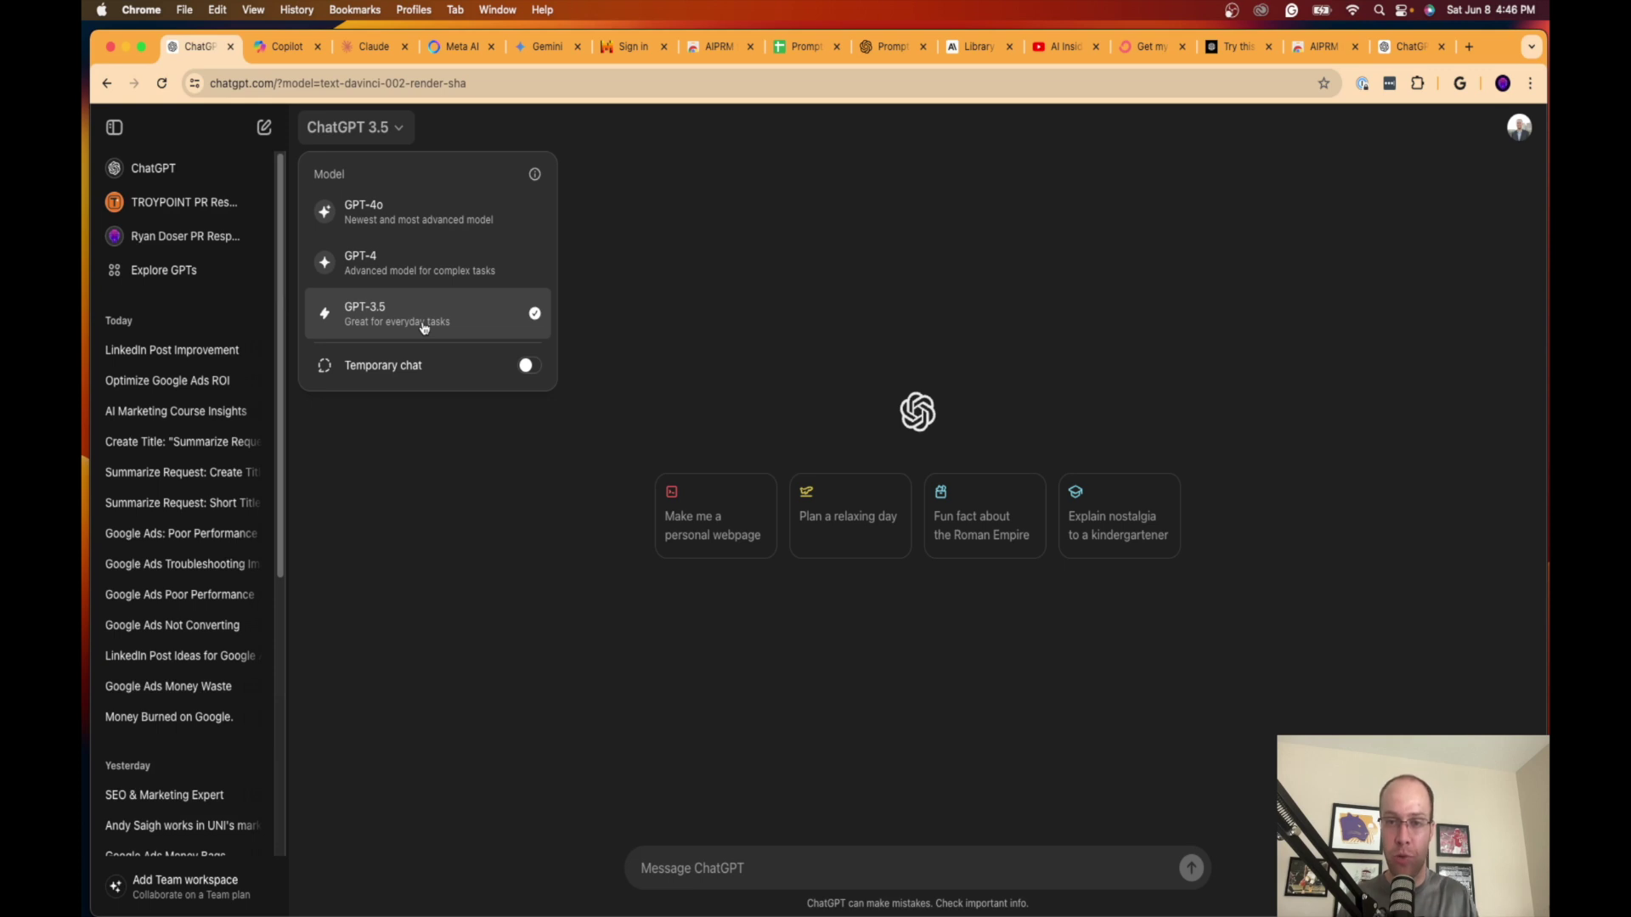
{"action": "left_click", "coordinate": [375, 213]}
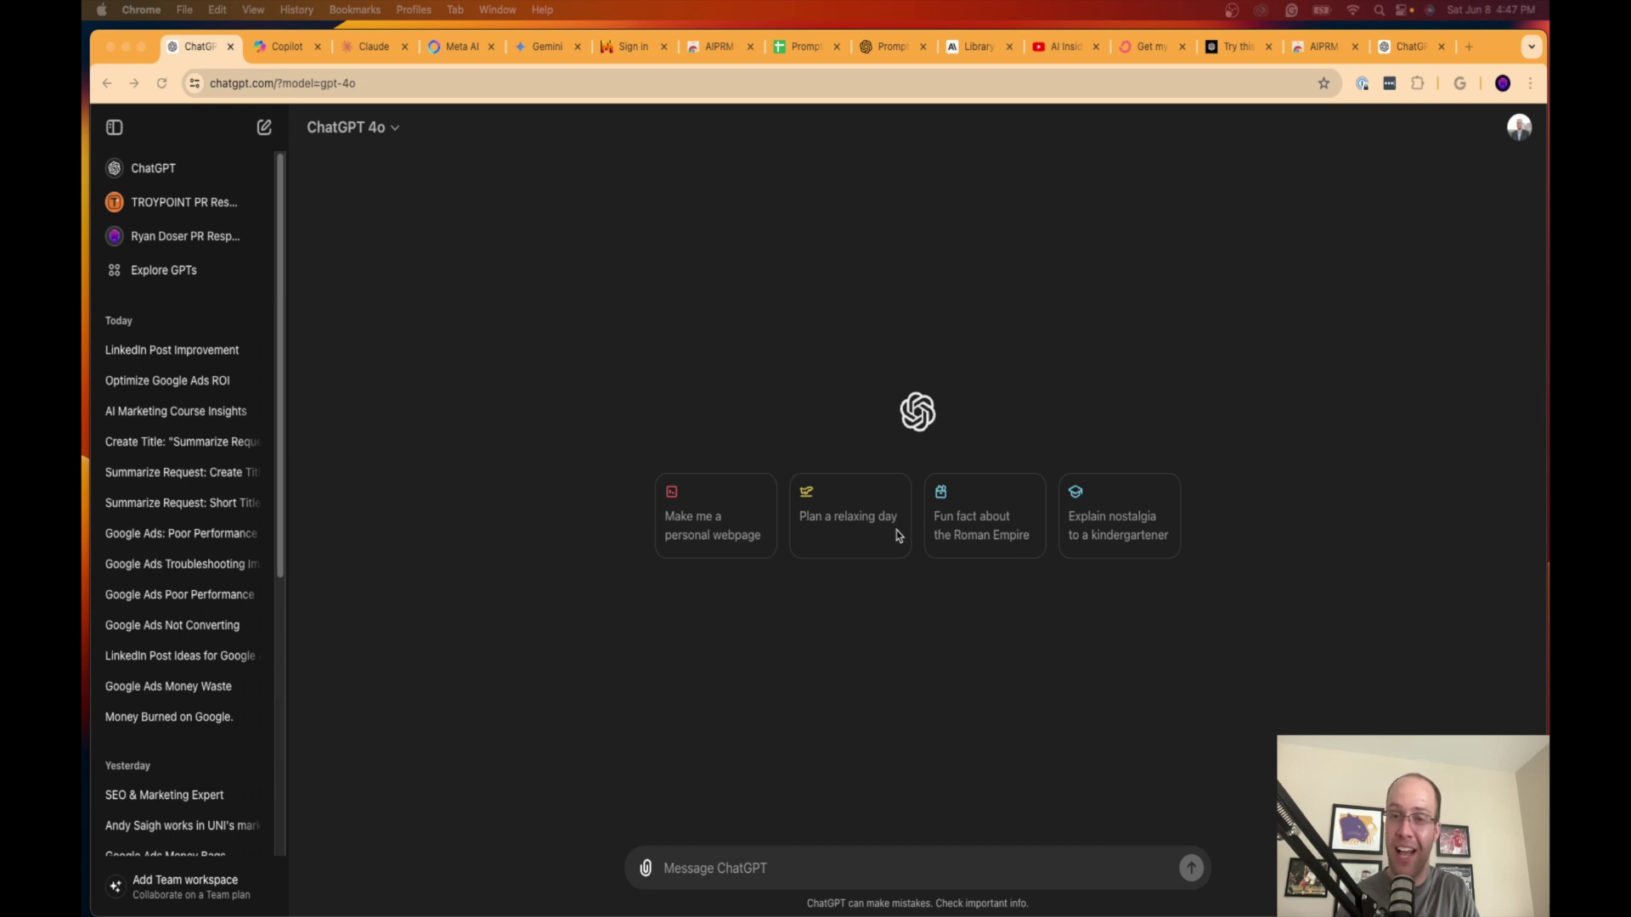
Step: Ask ChatGPT to write a blog post about the best streaming devices in 2024
{"action": "left_click", "coordinate": [782, 855]}
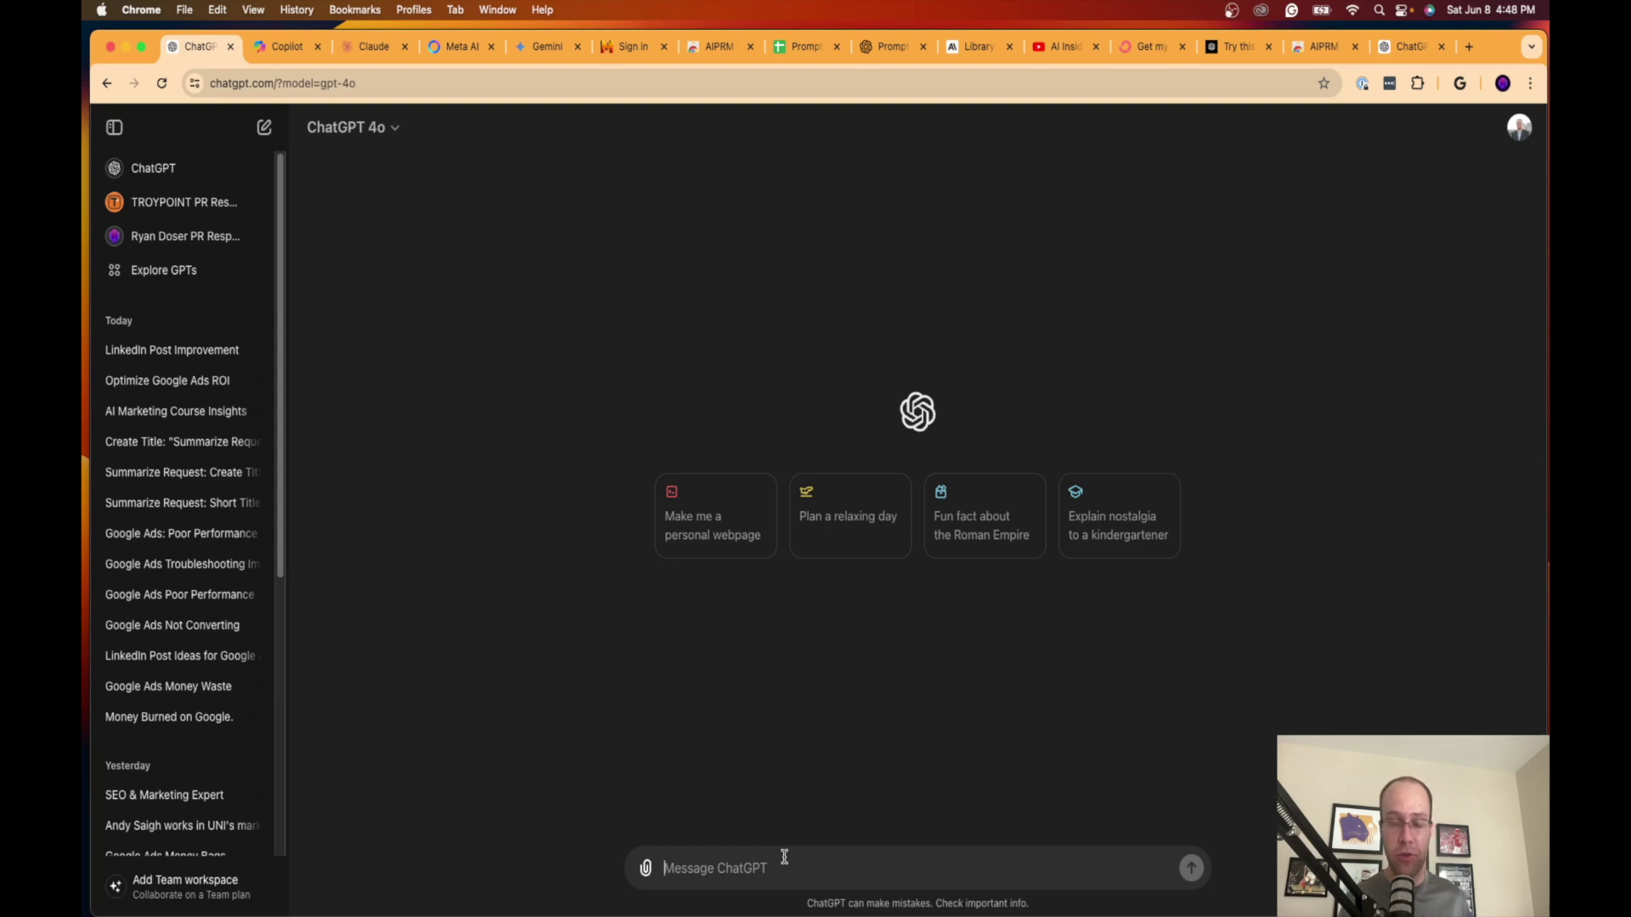
{"action": "type", "text": "C"}
{"action": "key", "text": "BackSpace"}
{"action": "type", "text": "Chat"}
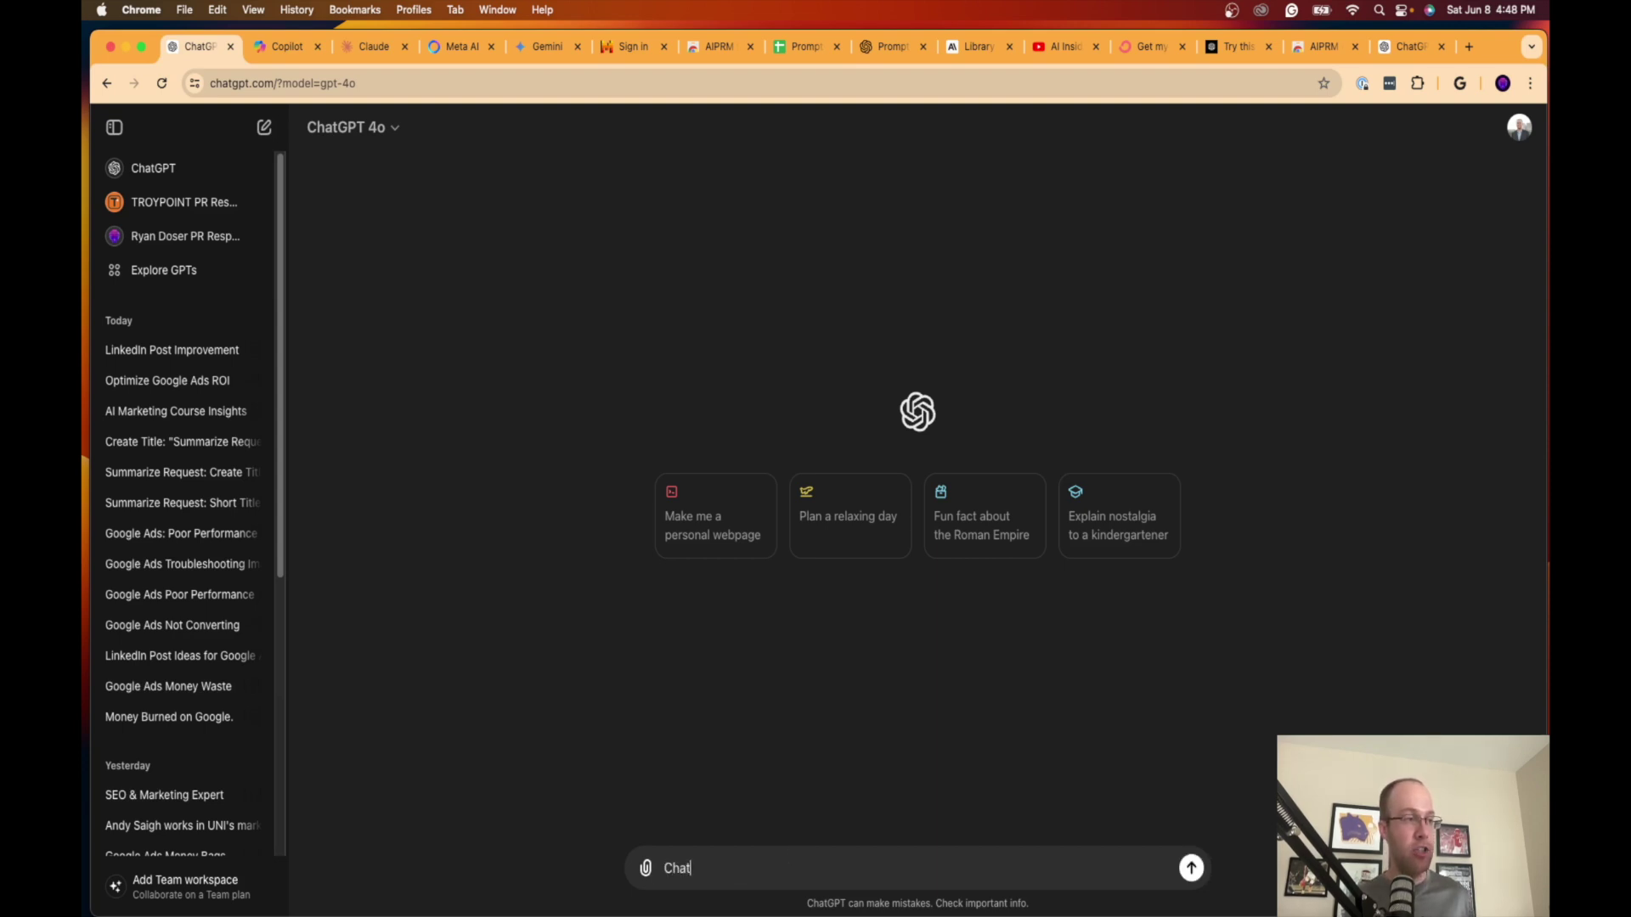
{"action": "type", "text": "GPT write me a blog po"}
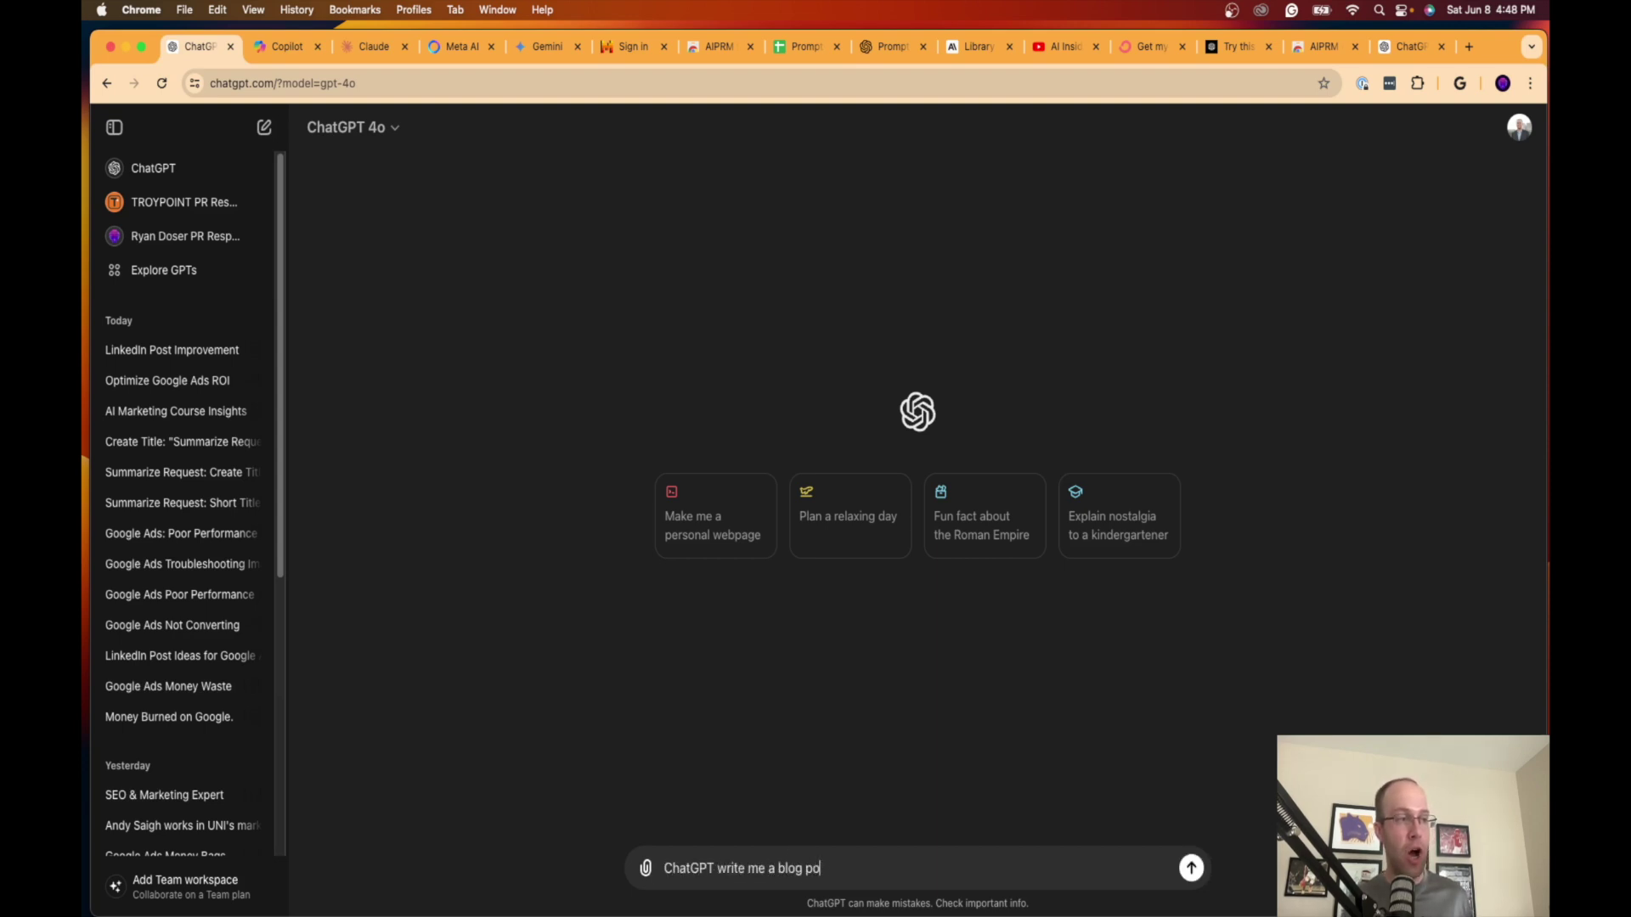
{"action": "type", "text": "st about the be"}
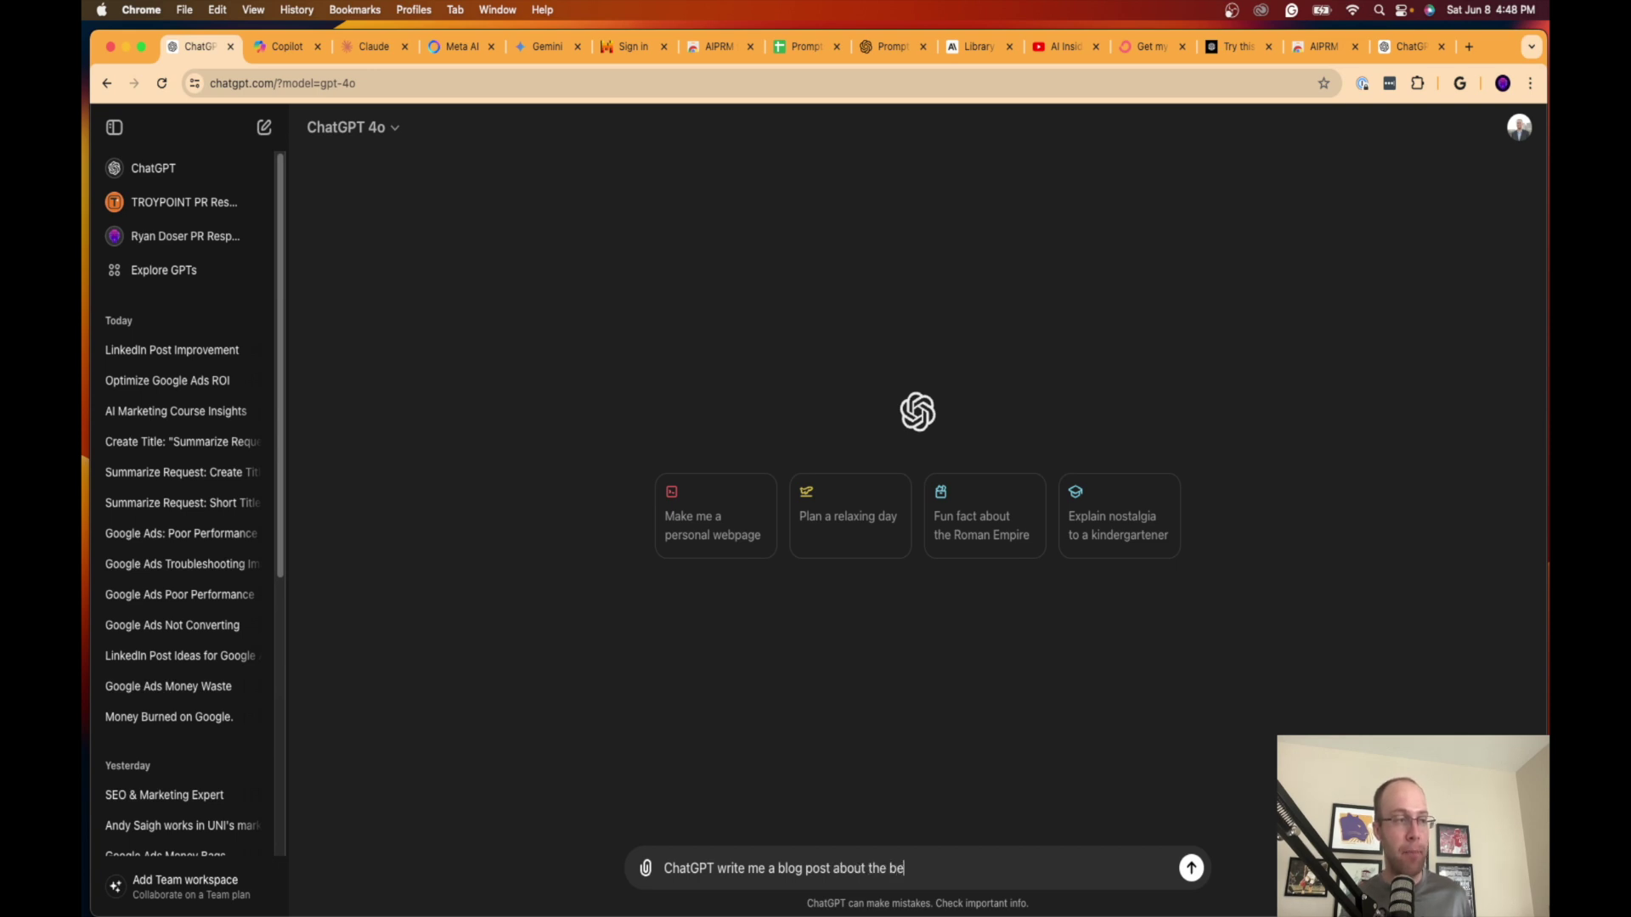
{"action": "type", "text": "st streaming dev"}
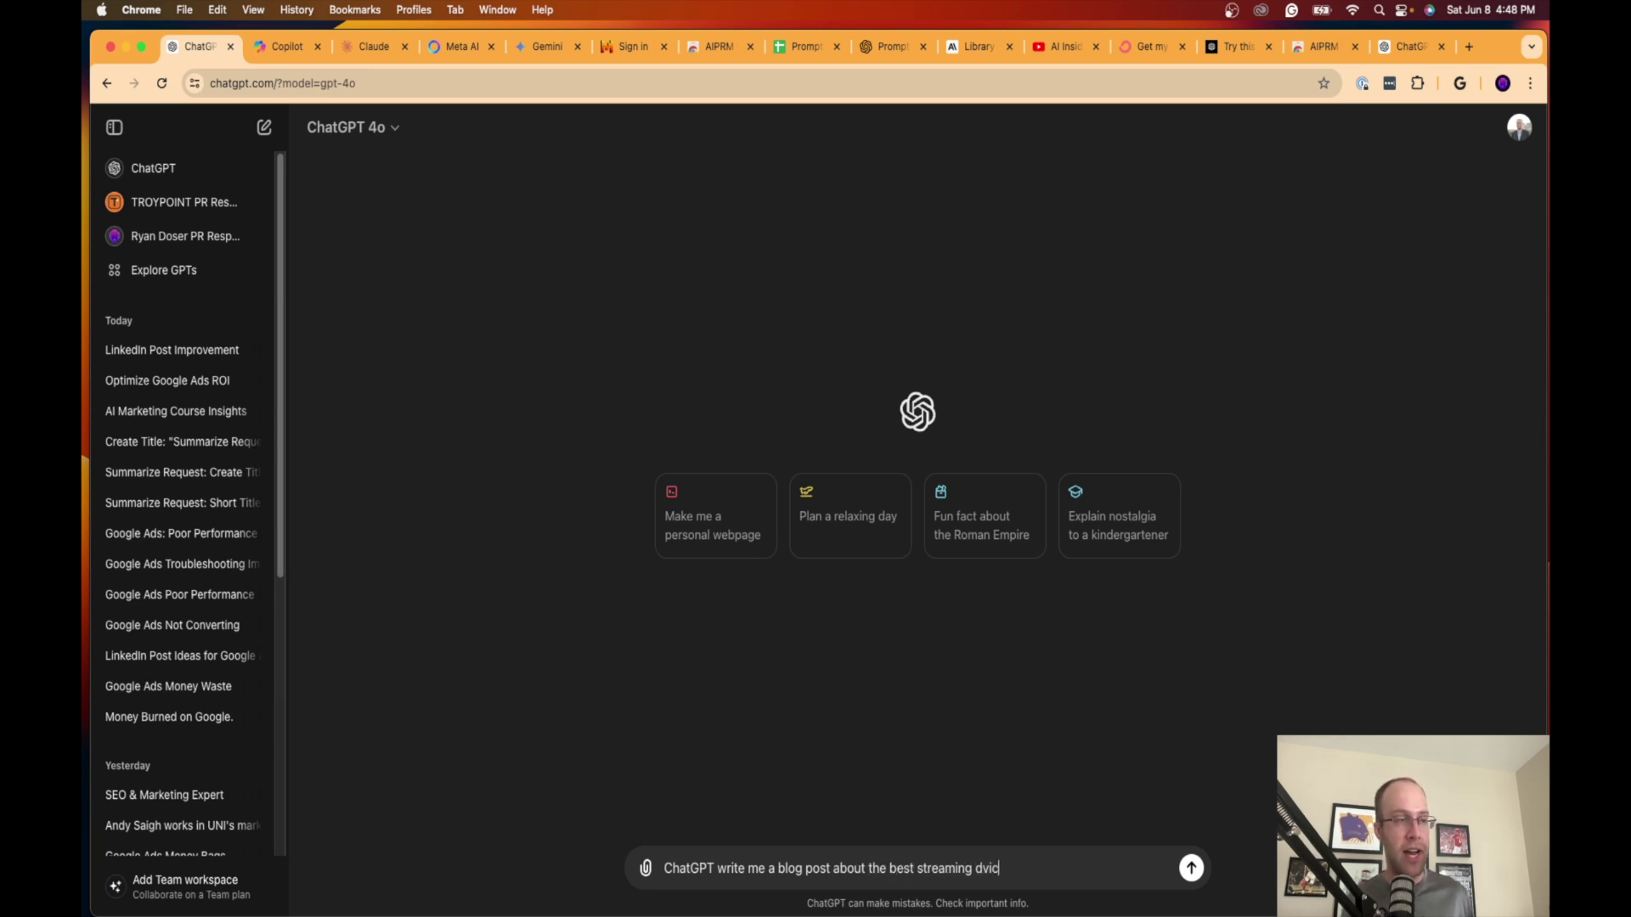
{"action": "type", "text": "ices in 2024"}
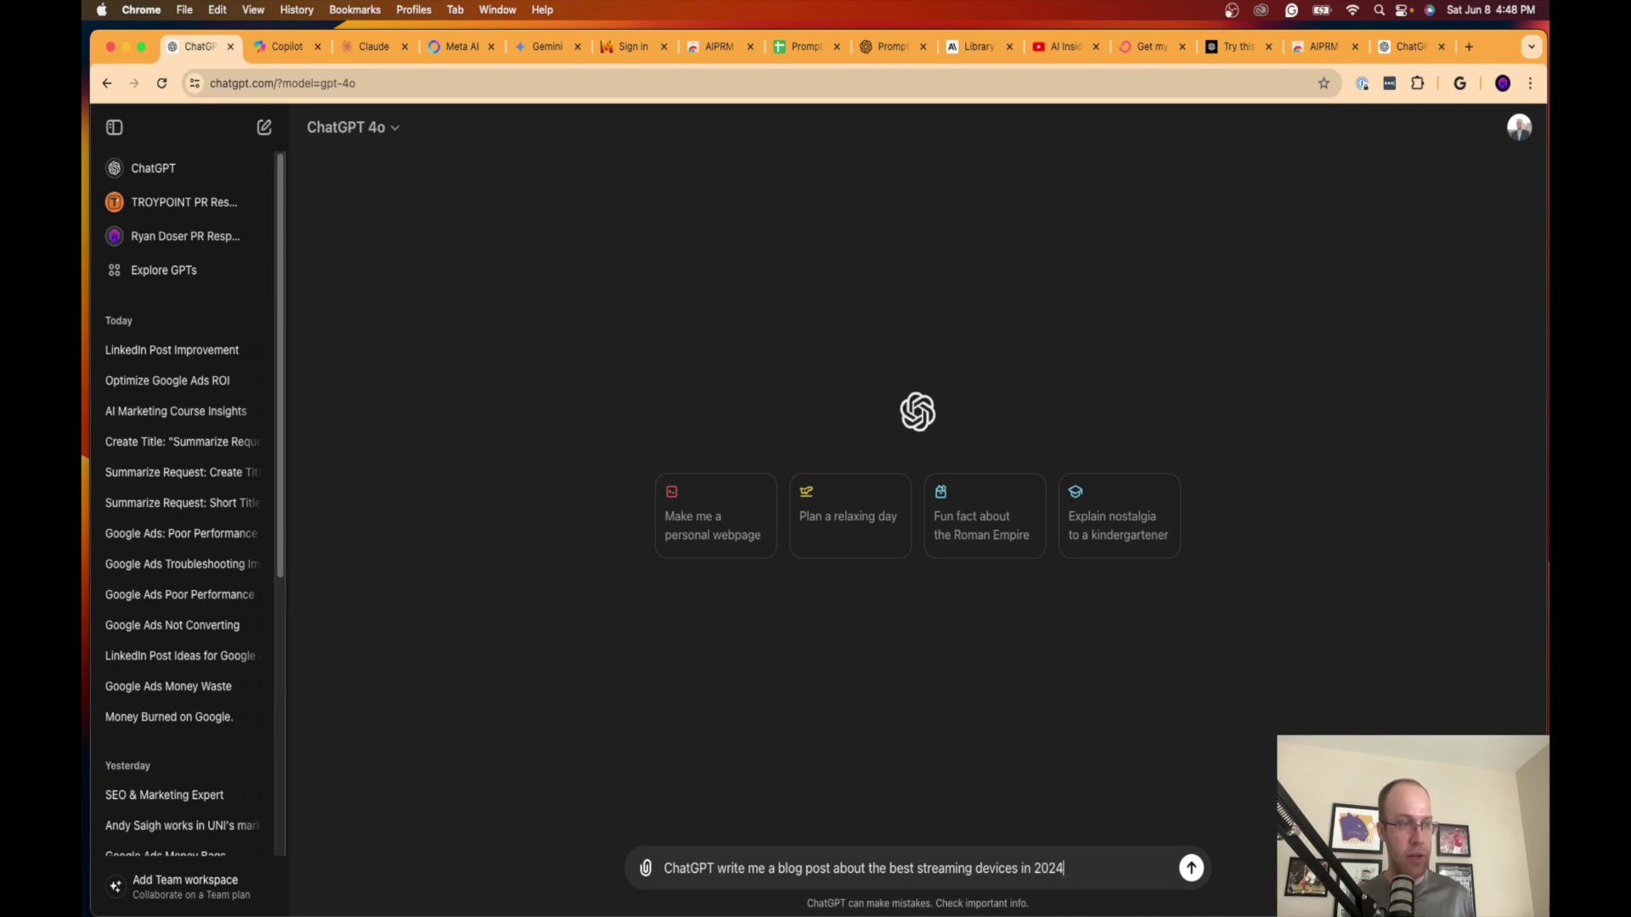
{"action": "key", "text": "Return"}
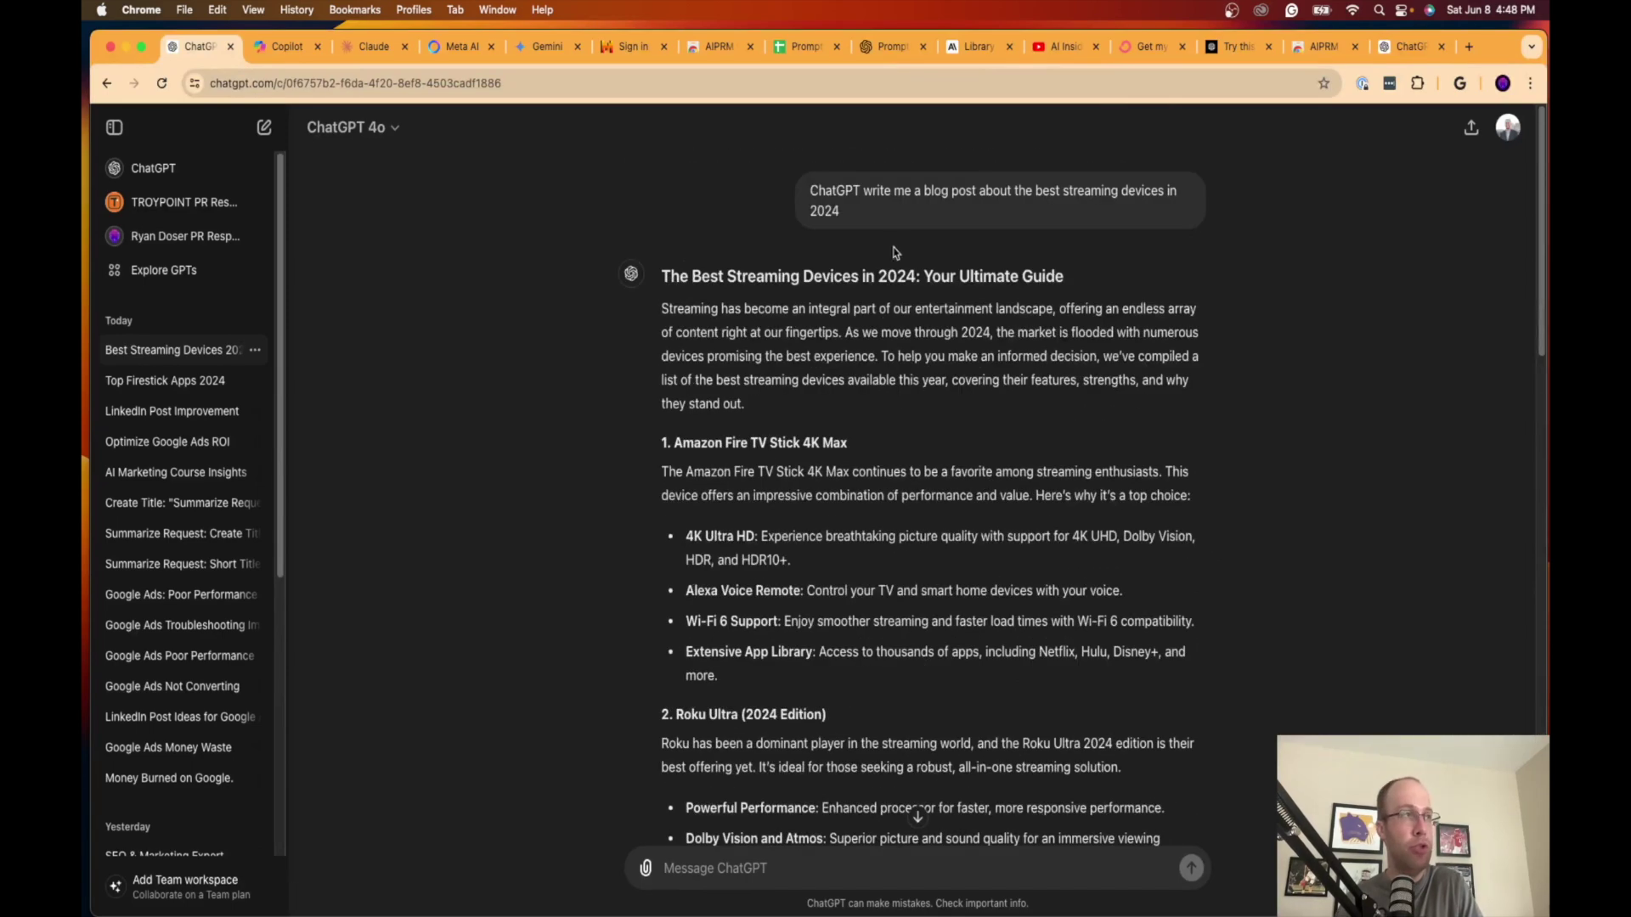
Step: Start a new chat and paste in the detailed SEO blog-post prompt
{"action": "left_click_drag", "start_coordinate": [895, 212], "coordinate": [838, 182]}
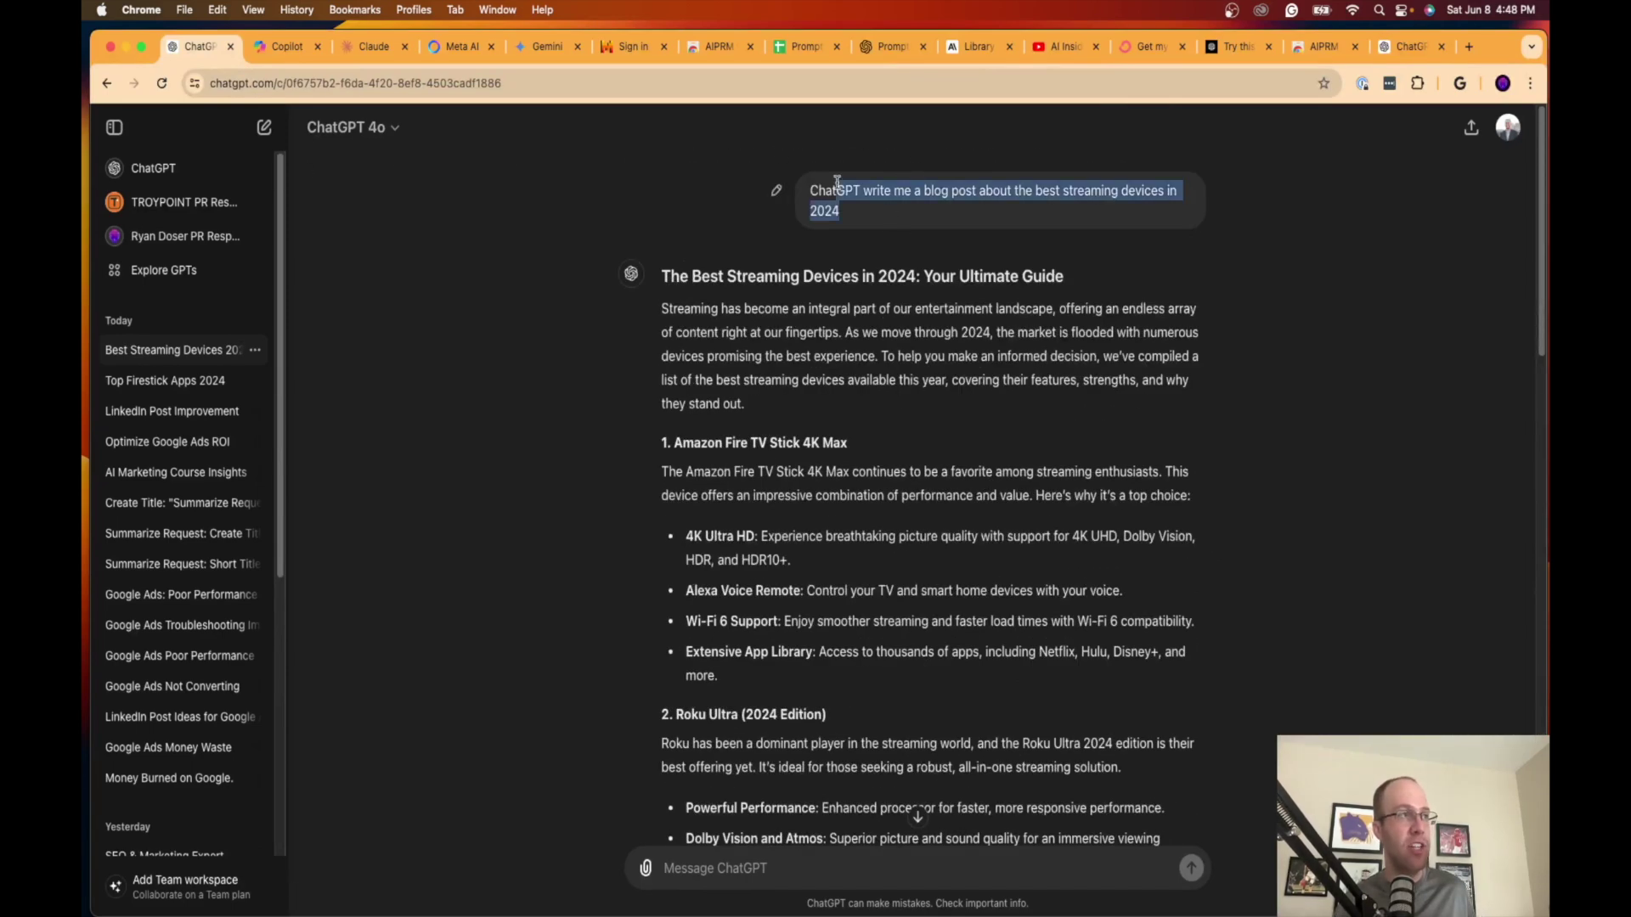
{"action": "left_click", "coordinate": [264, 128]}
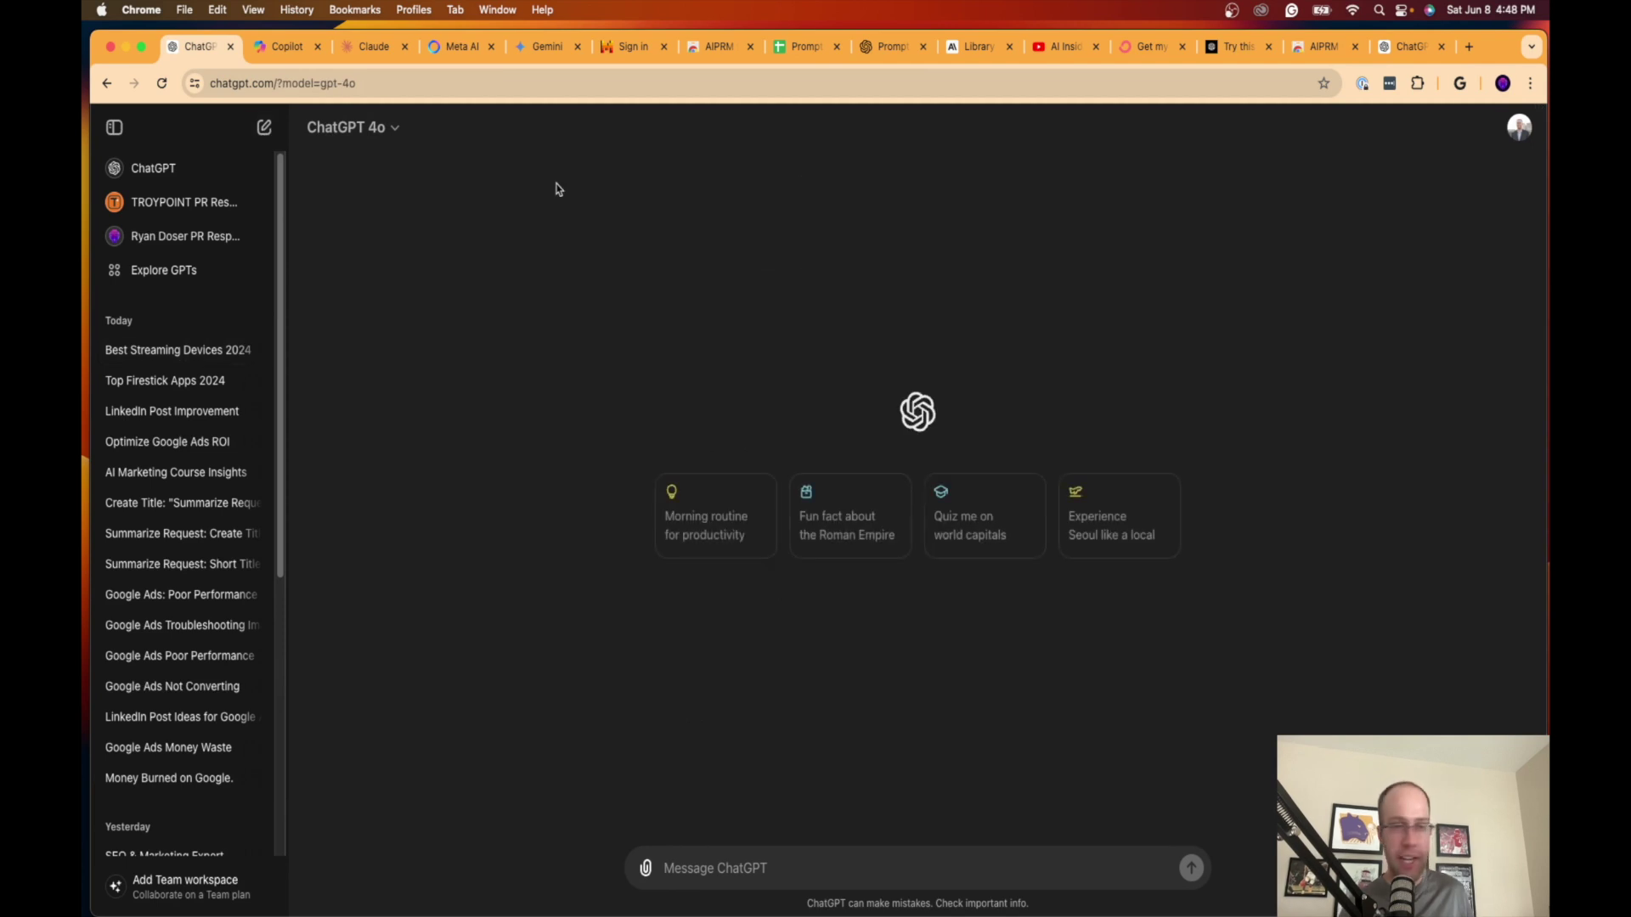
{"action": "type", "text": "I need you to be an expert in SEO, content writing, and streaming. Write me an SEO-optimized blog post targeting the keyword \"best streaming devices.\" First create an outline. In the blog post use H2s and H3s, use a serious writing tone, use a minimum of 1,200 words, provide 5 FAQs, and make the article sound like it was written by a human."}
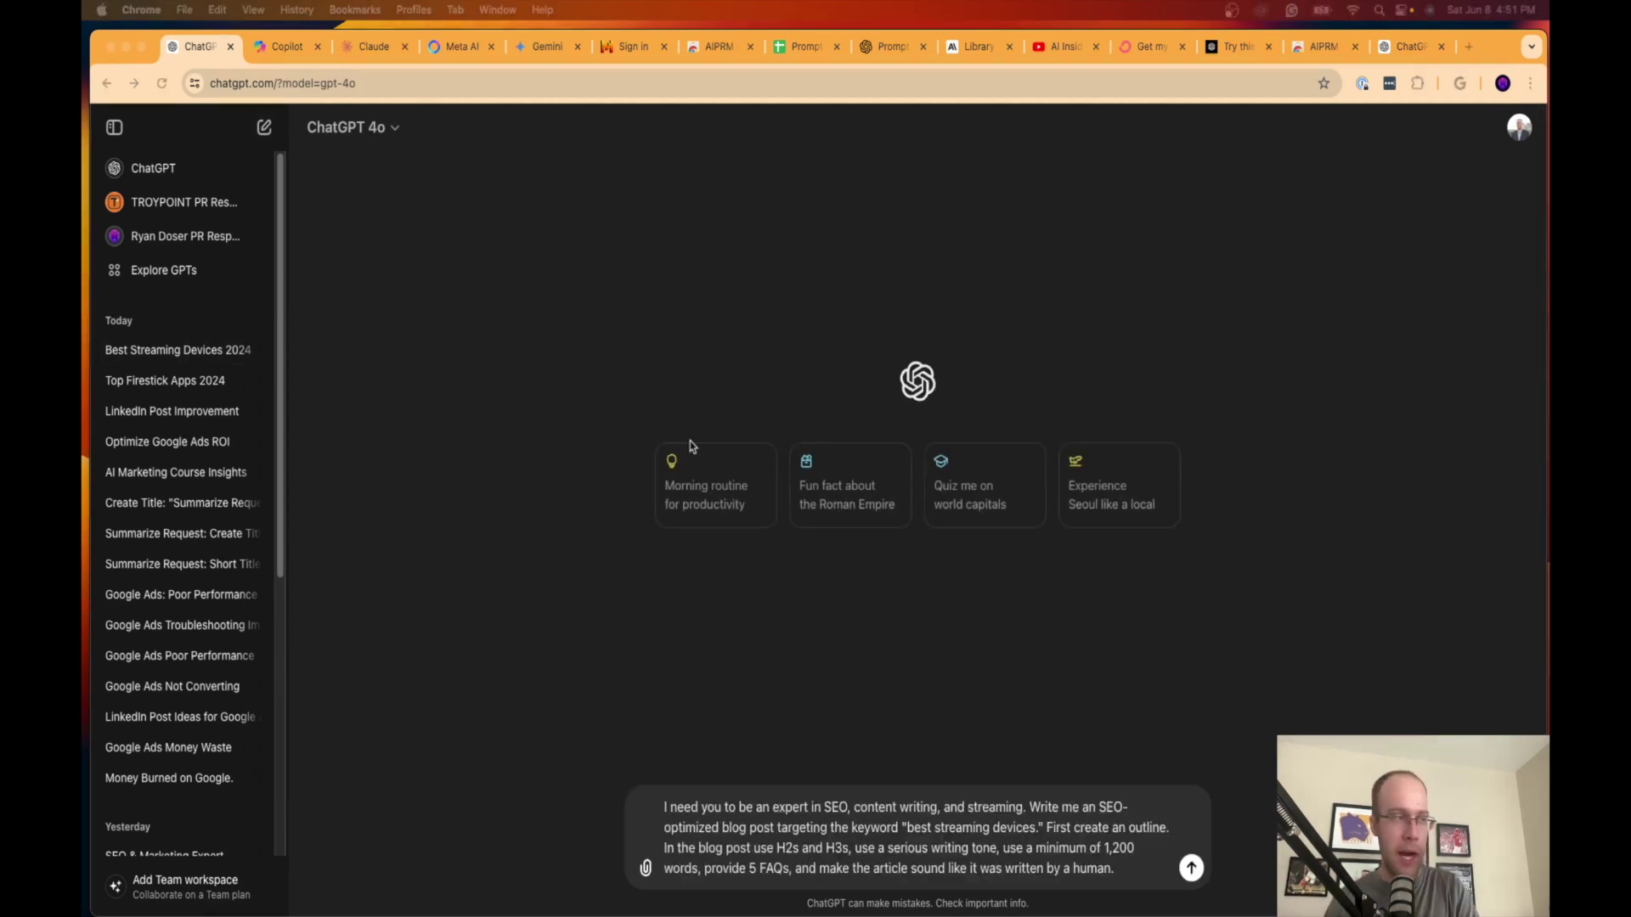
Step: Highlight the prompt's expert roles, target keyword, outline and H2/H3 requirements, then send it
{"action": "left_click_drag", "start_coordinate": [824, 807], "coordinate": [994, 807]}
{"action": "left_click", "coordinate": [992, 808]}
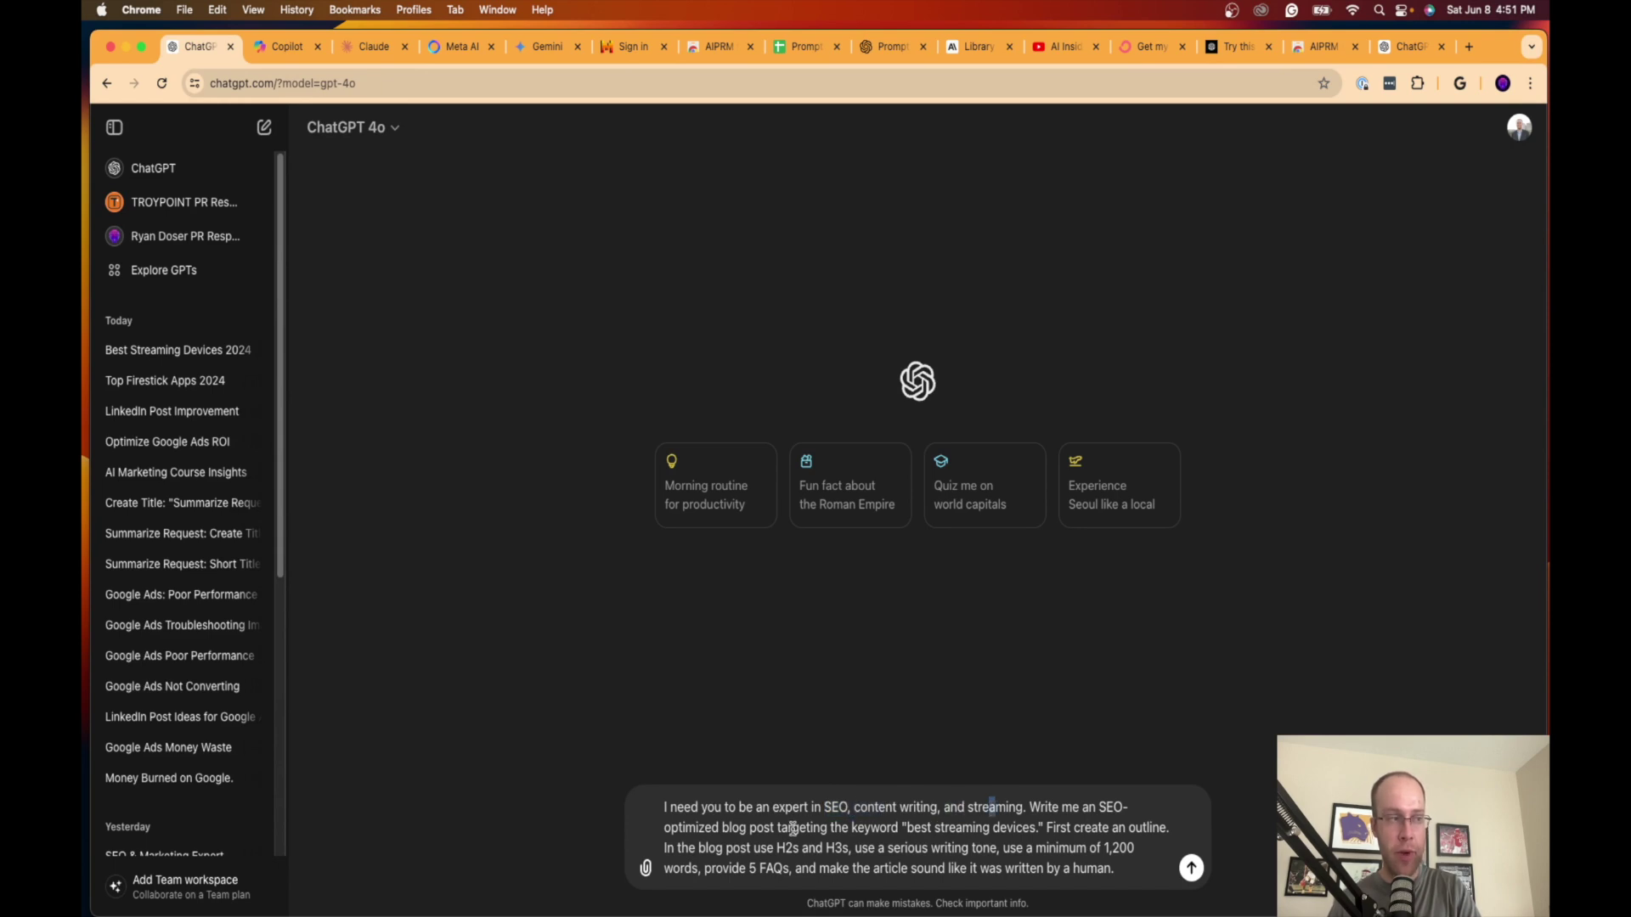
{"action": "left_click_drag", "start_coordinate": [727, 828], "coordinate": [1042, 828]}
{"action": "left_click_drag", "start_coordinate": [1074, 827], "coordinate": [1175, 834]}
{"action": "left_click_drag", "start_coordinate": [698, 848], "coordinate": [992, 865]}
{"action": "left_click", "coordinate": [748, 871]}
{"action": "left_click", "coordinate": [1117, 868]}
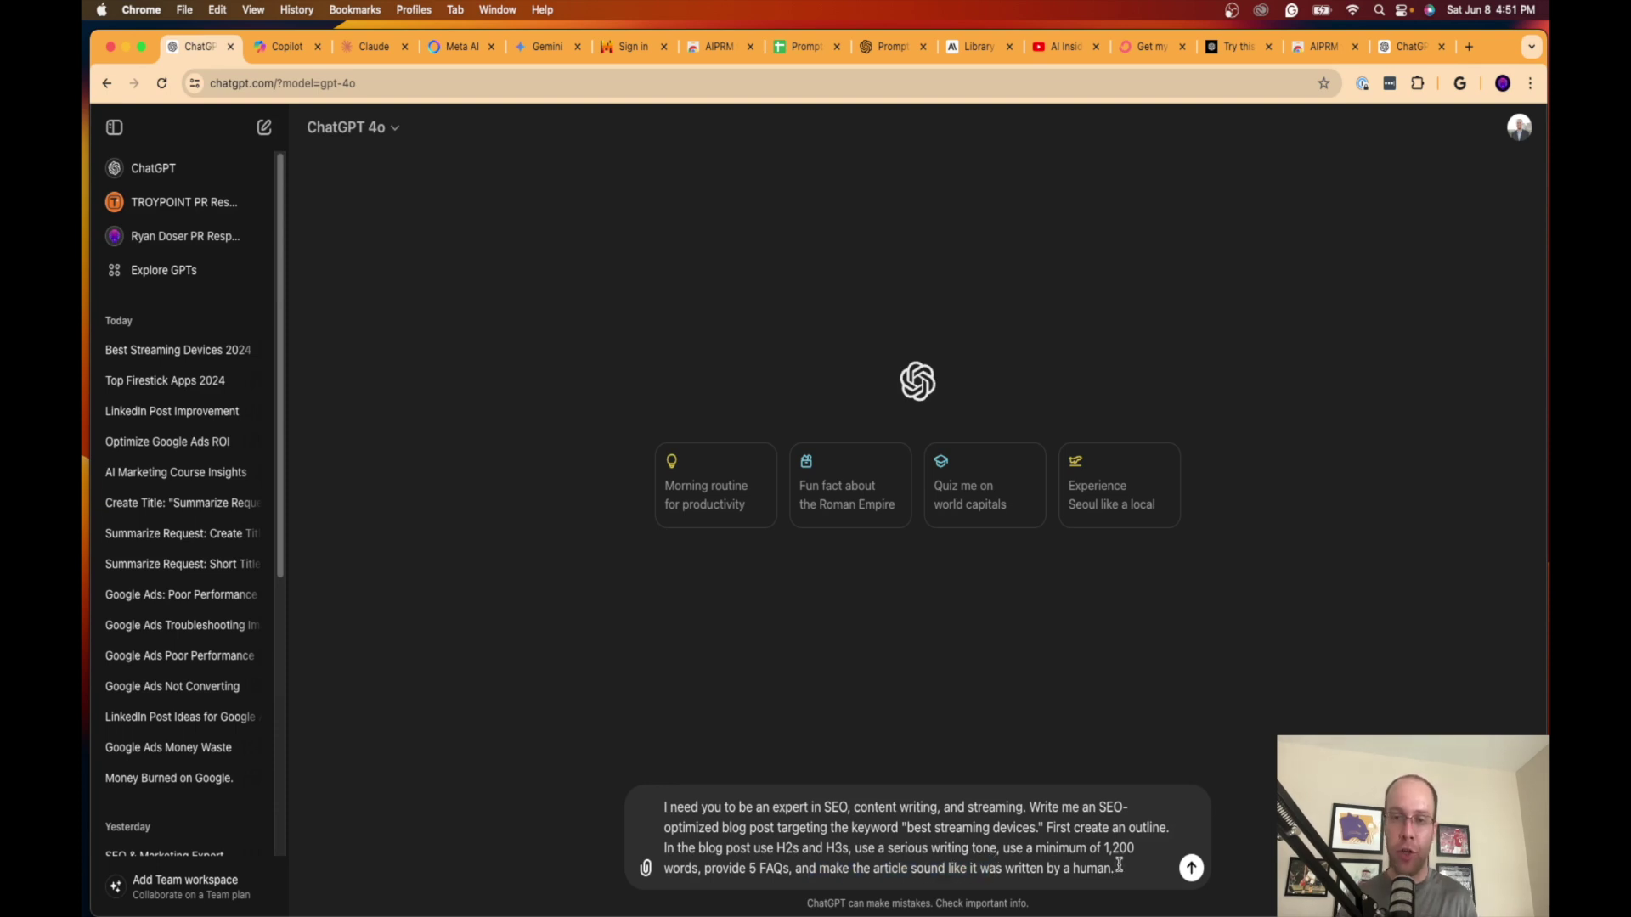
{"action": "key", "text": "Return"}
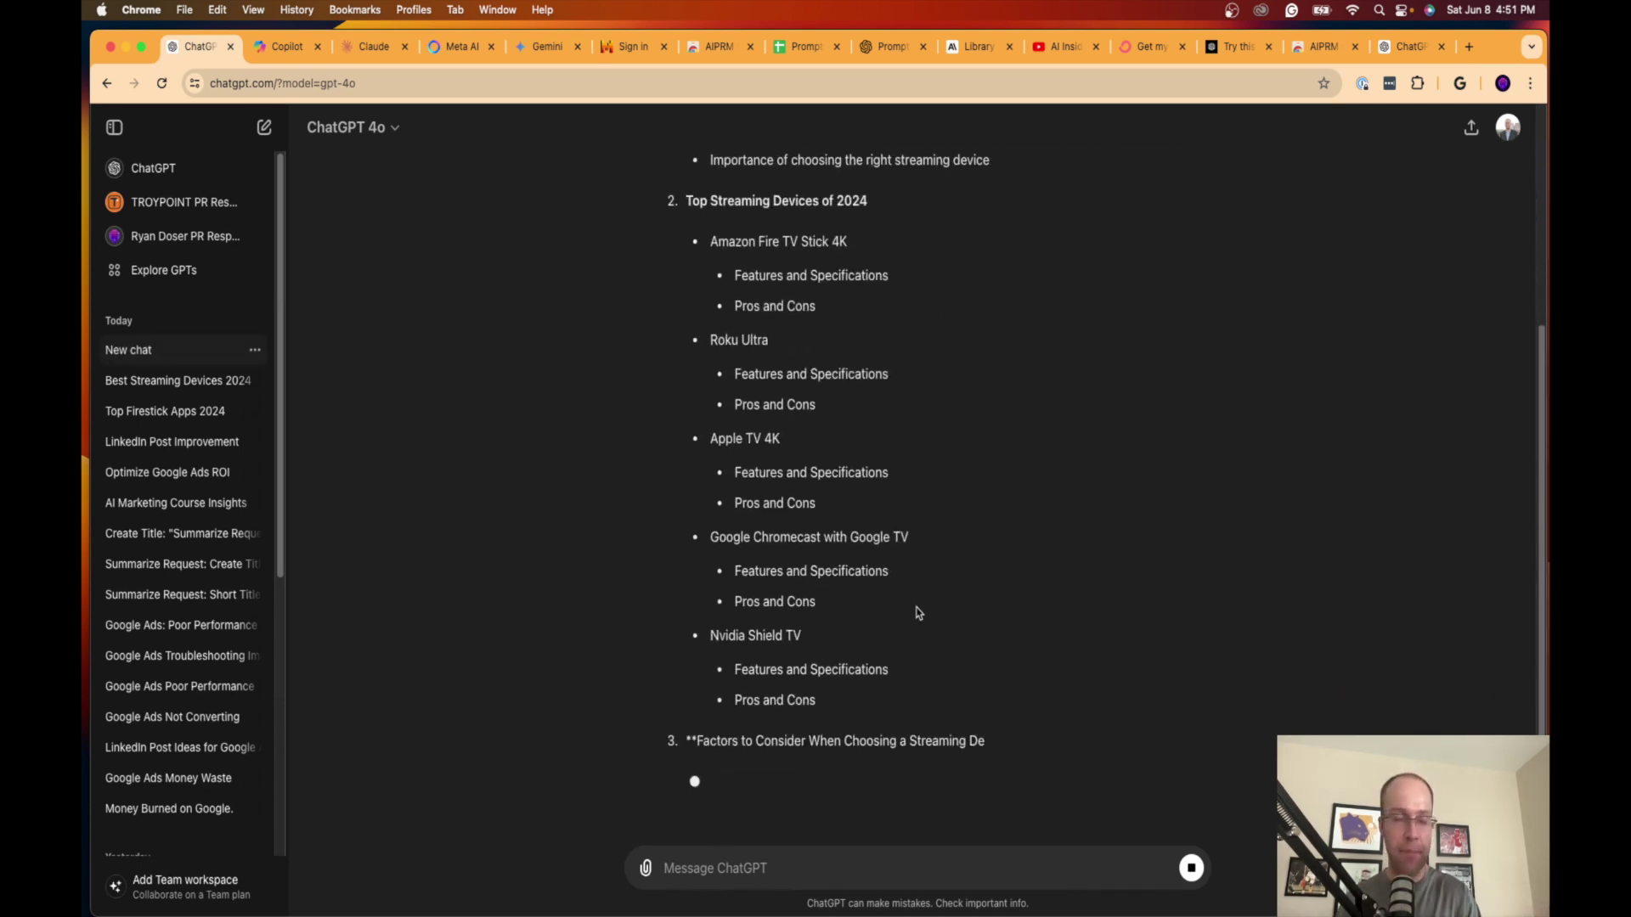
{"action": "scroll", "coordinate": [934, 622], "scroll_direction": "up", "scroll_amount": 4}
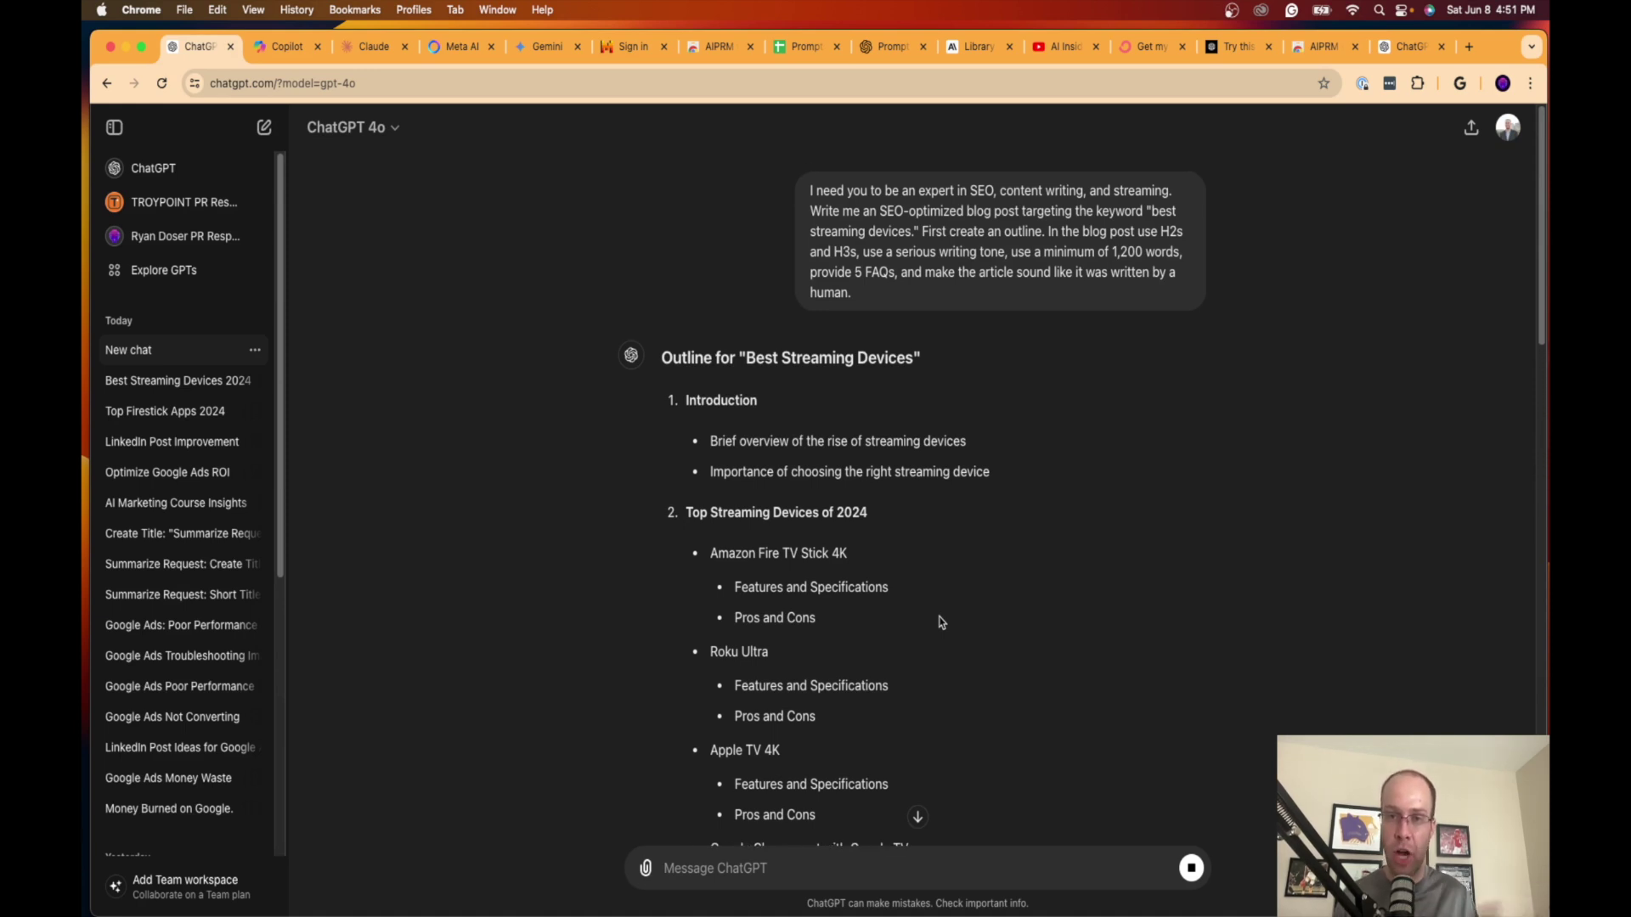
{"action": "left_click_drag", "start_coordinate": [862, 296], "coordinate": [815, 189]}
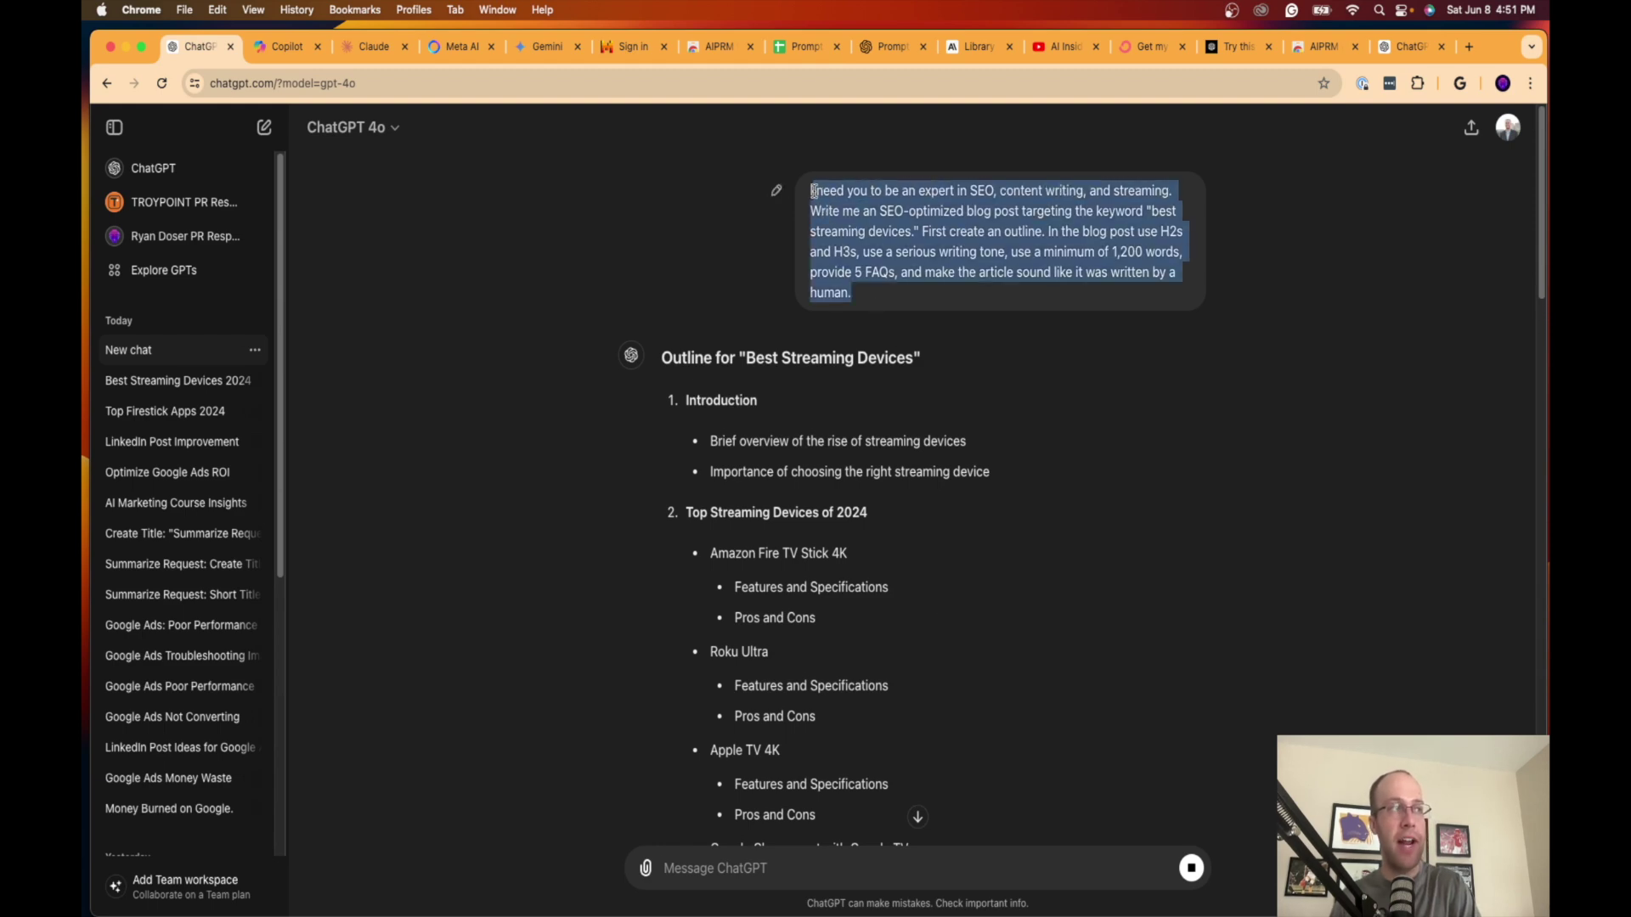
{"action": "left_click", "coordinate": [862, 234]}
{"action": "scroll", "coordinate": [862, 234], "scroll_direction": "down", "scroll_amount": 10}
{"action": "scroll", "coordinate": [865, 299], "scroll_direction": "up", "scroll_amount": 10}
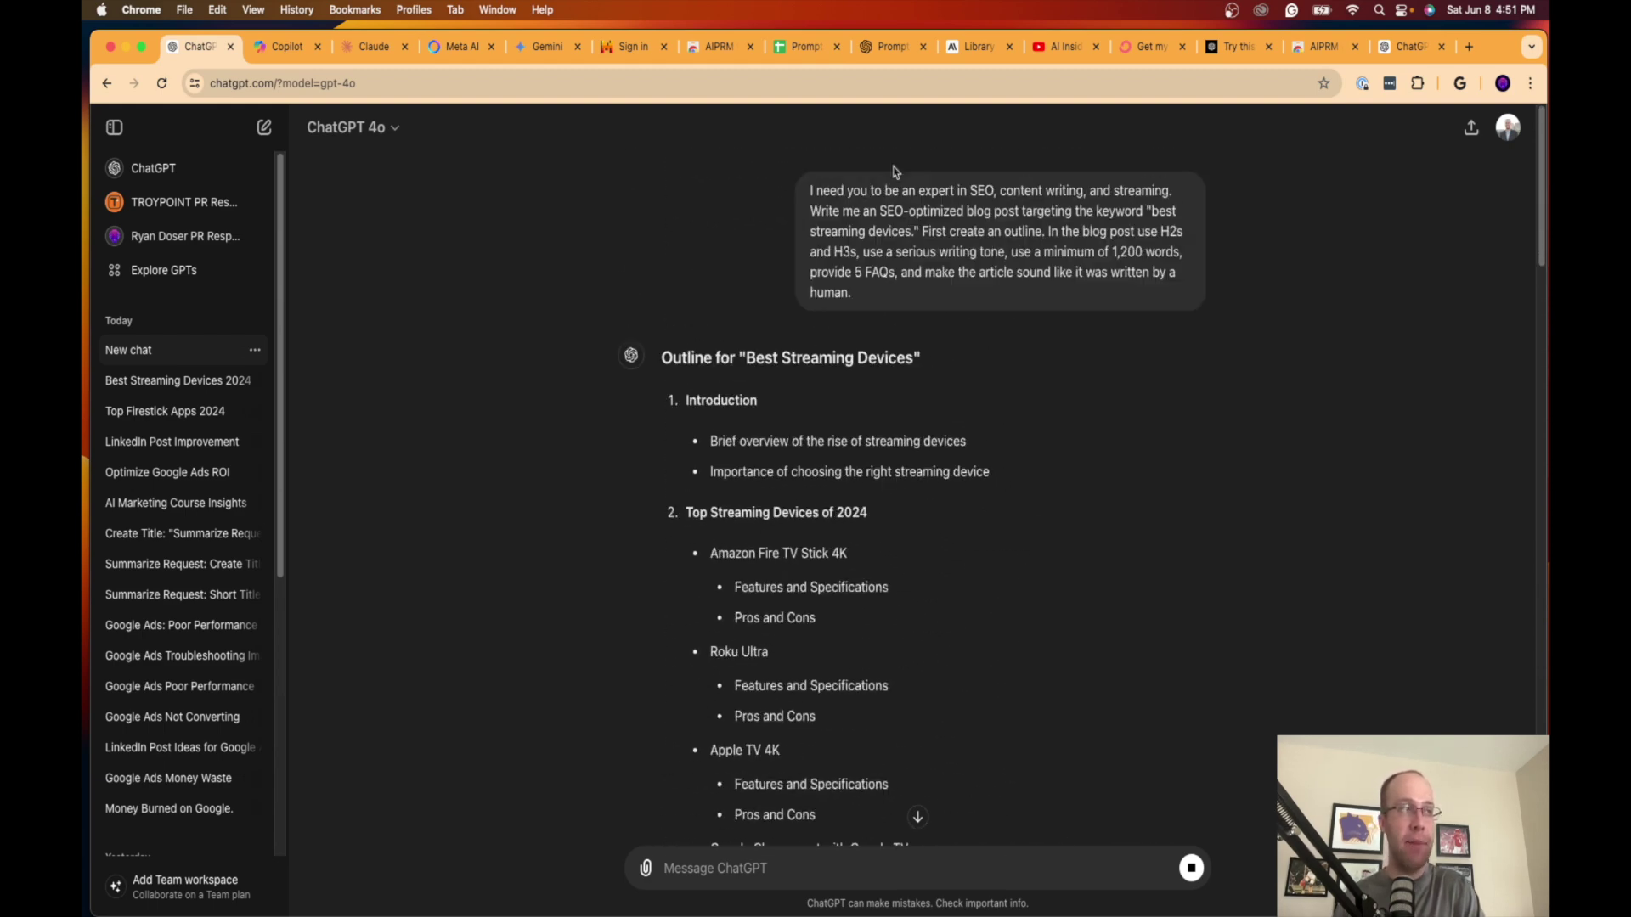
{"action": "scroll", "coordinate": [1042, 470], "scroll_direction": "down", "scroll_amount": 8}
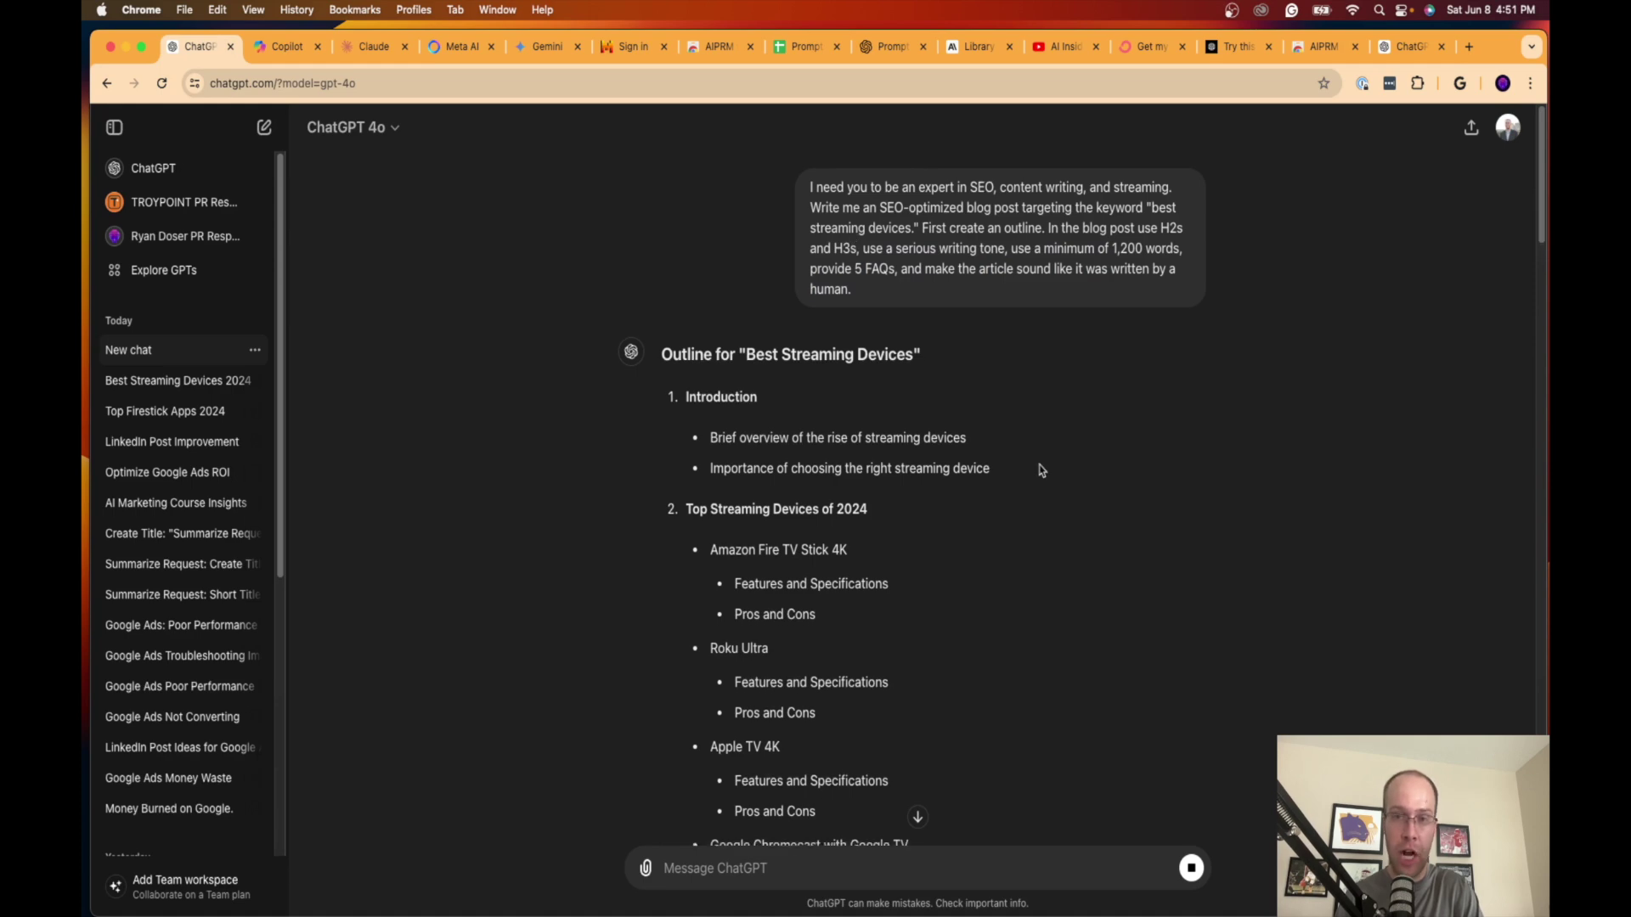
{"action": "scroll", "coordinate": [1042, 471], "scroll_direction": "down", "scroll_amount": 3}
{"action": "scroll", "coordinate": [934, 526], "scroll_direction": "up", "scroll_amount": 10}
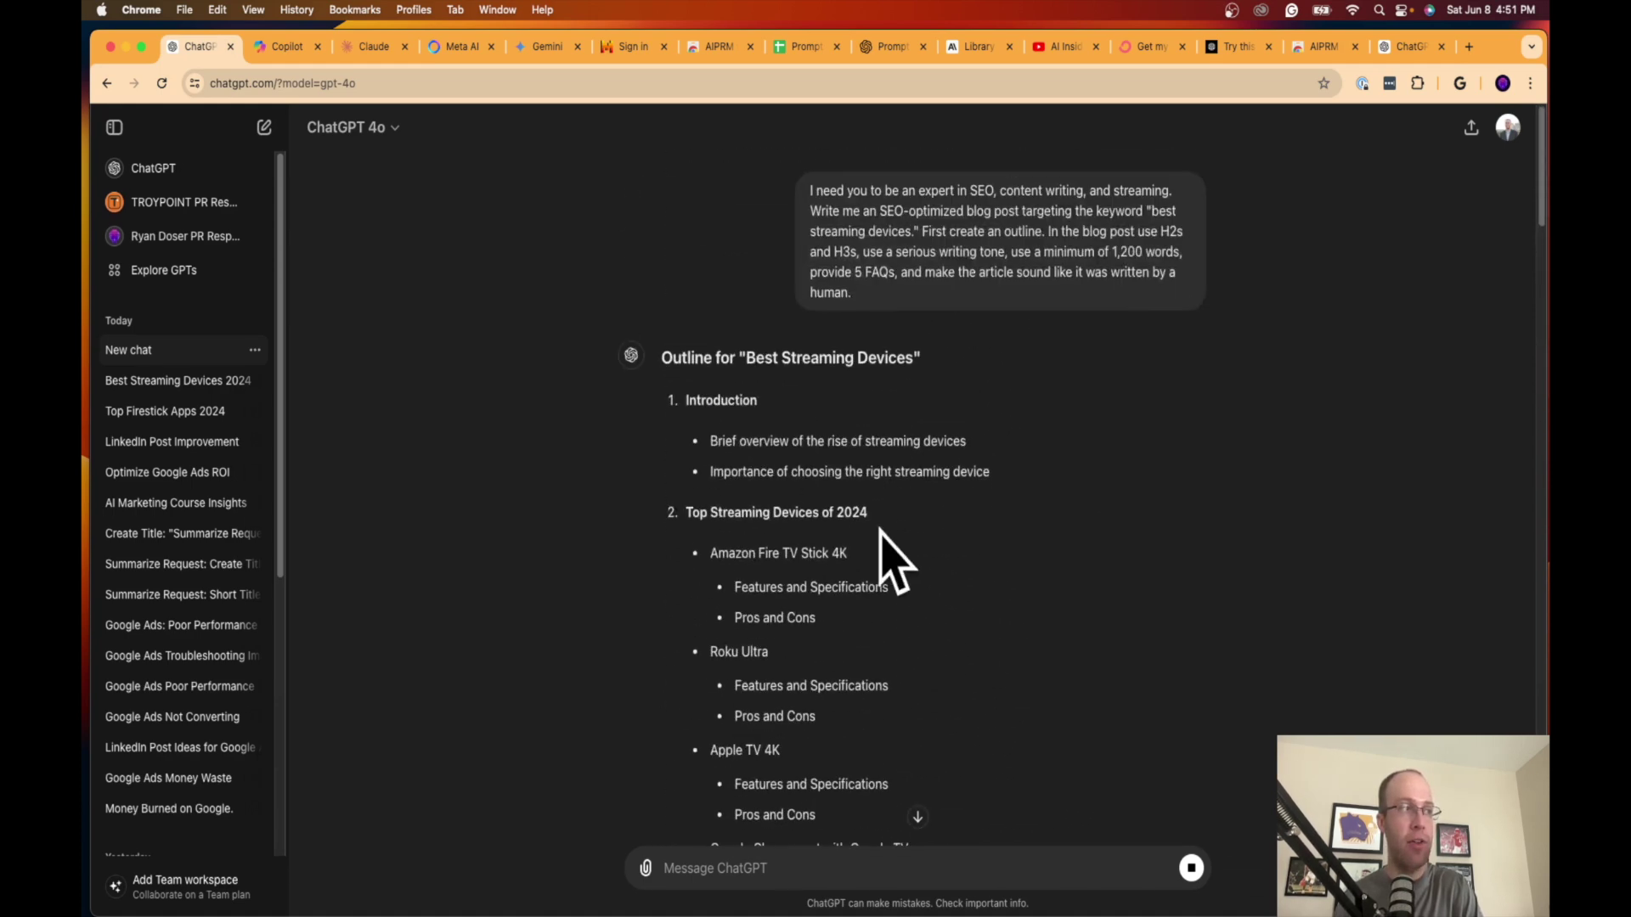
{"action": "scroll", "coordinate": [884, 510], "scroll_direction": "down", "scroll_amount": 1}
{"action": "scroll", "coordinate": [879, 478], "scroll_direction": "down", "scroll_amount": 2}
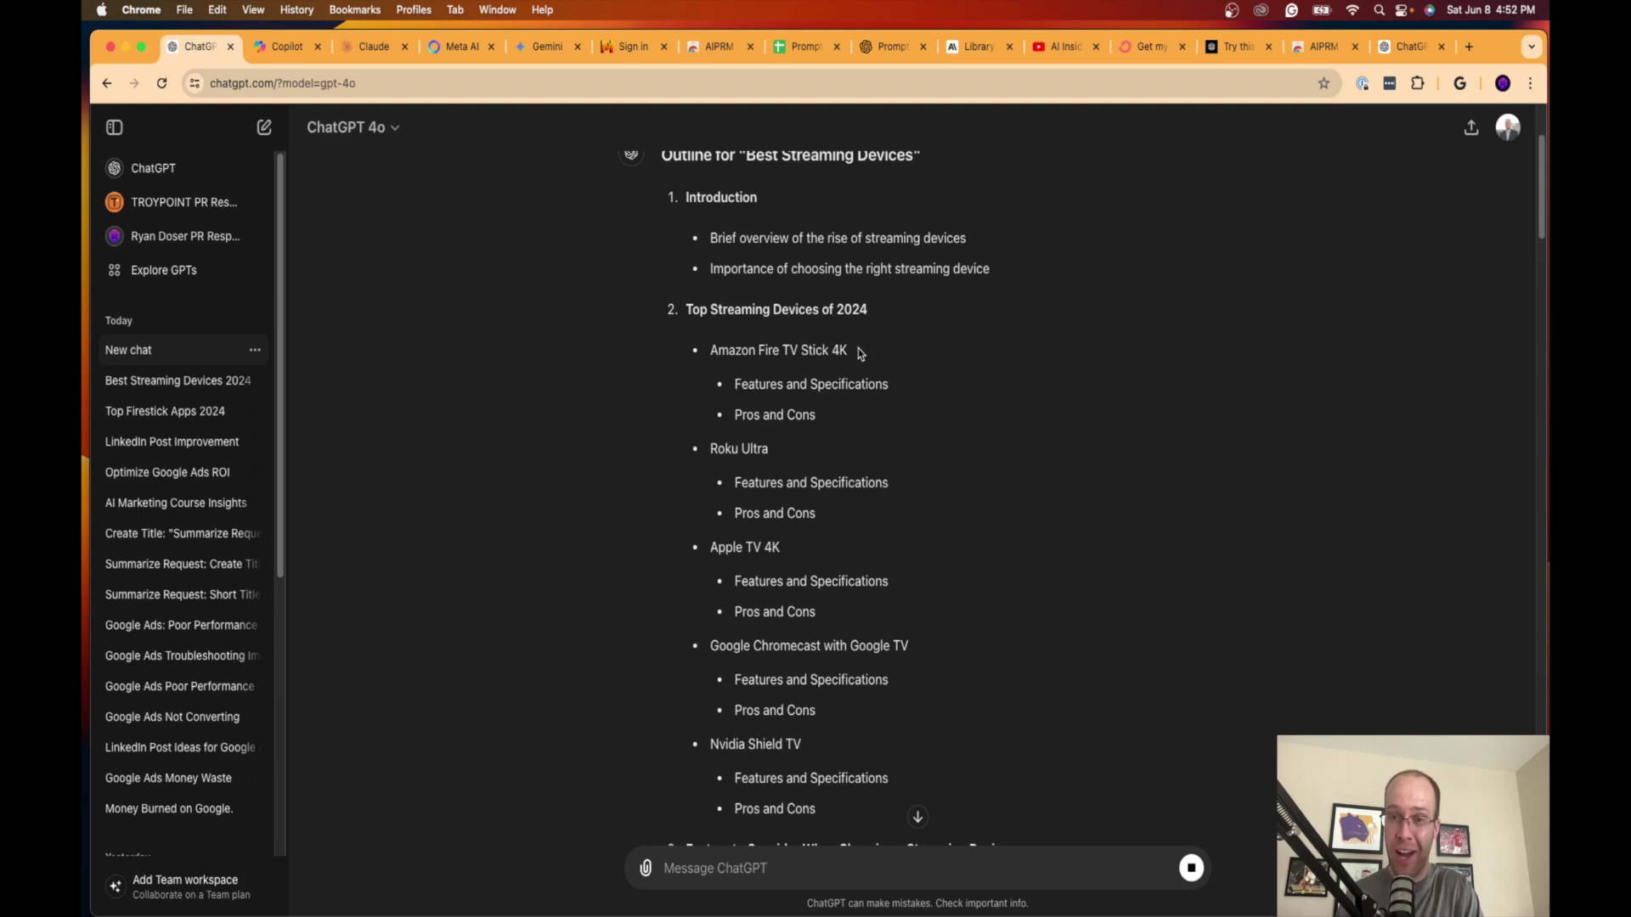
{"action": "scroll", "coordinate": [847, 344], "scroll_direction": "up", "scroll_amount": 3}
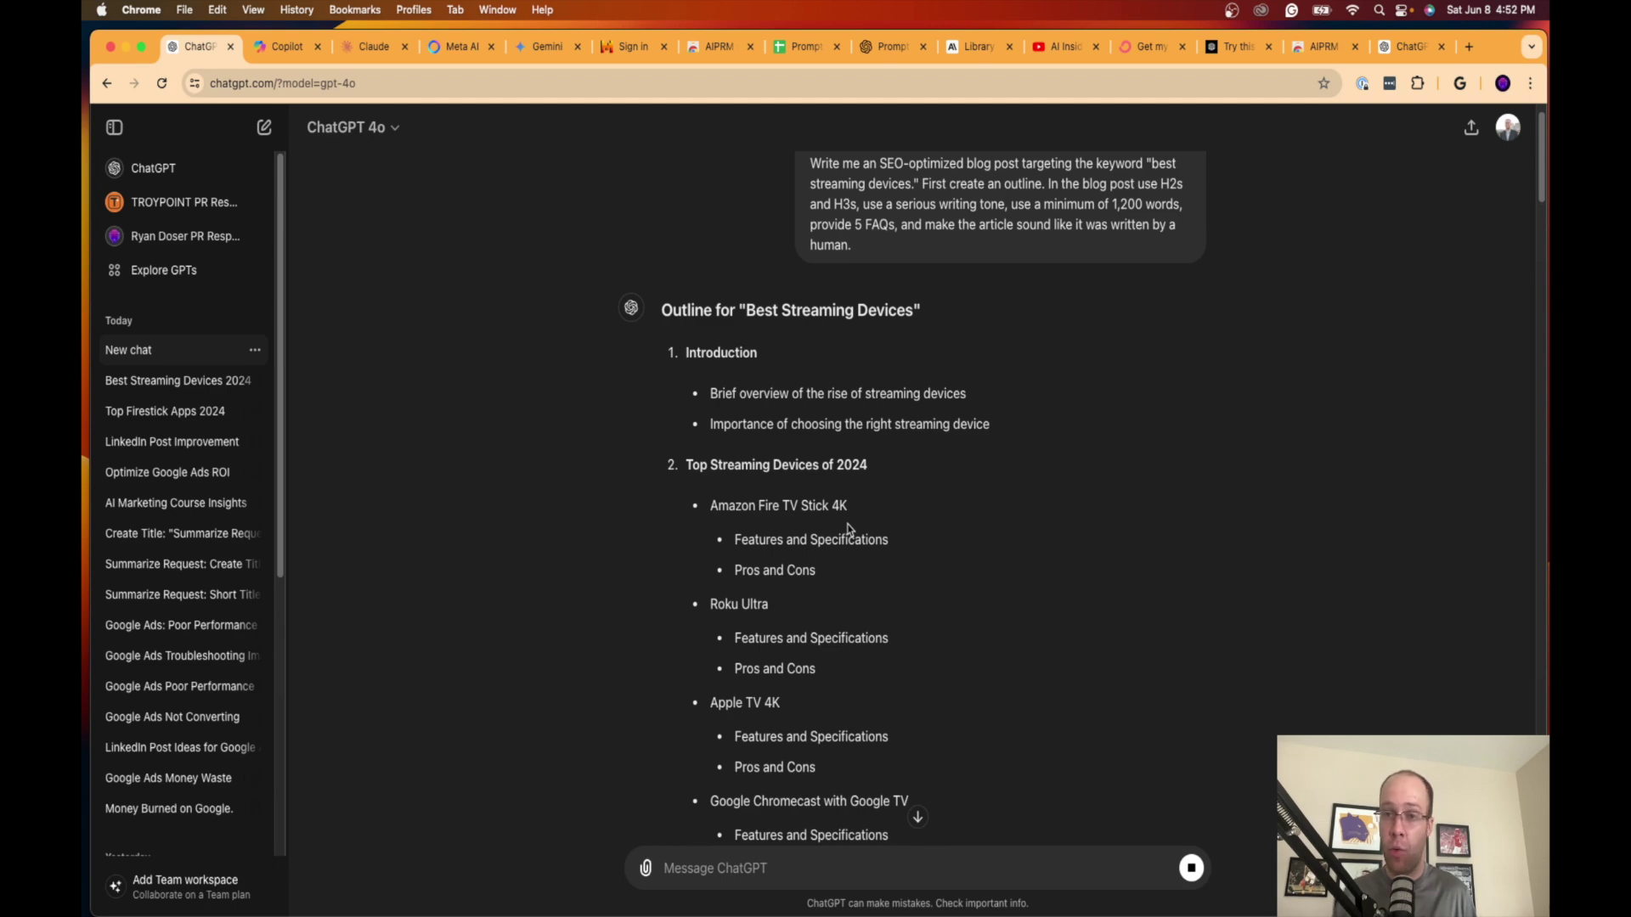
{"action": "scroll", "coordinate": [843, 533], "scroll_direction": "down", "scroll_amount": 15}
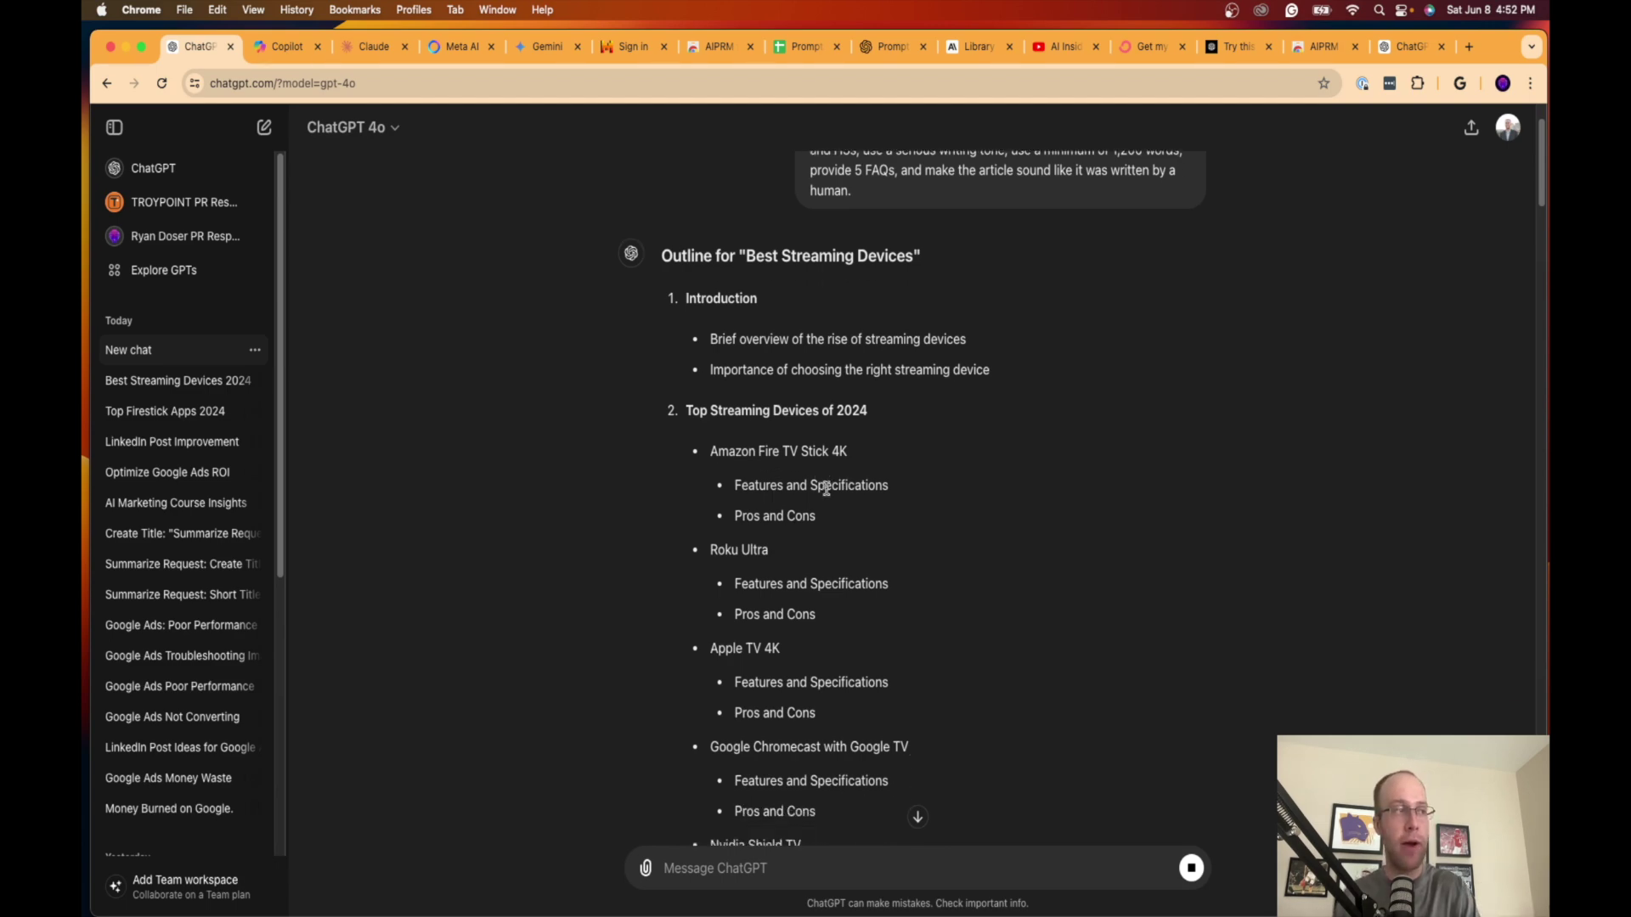
{"action": "scroll", "coordinate": [871, 794], "scroll_direction": "up", "scroll_amount": 15}
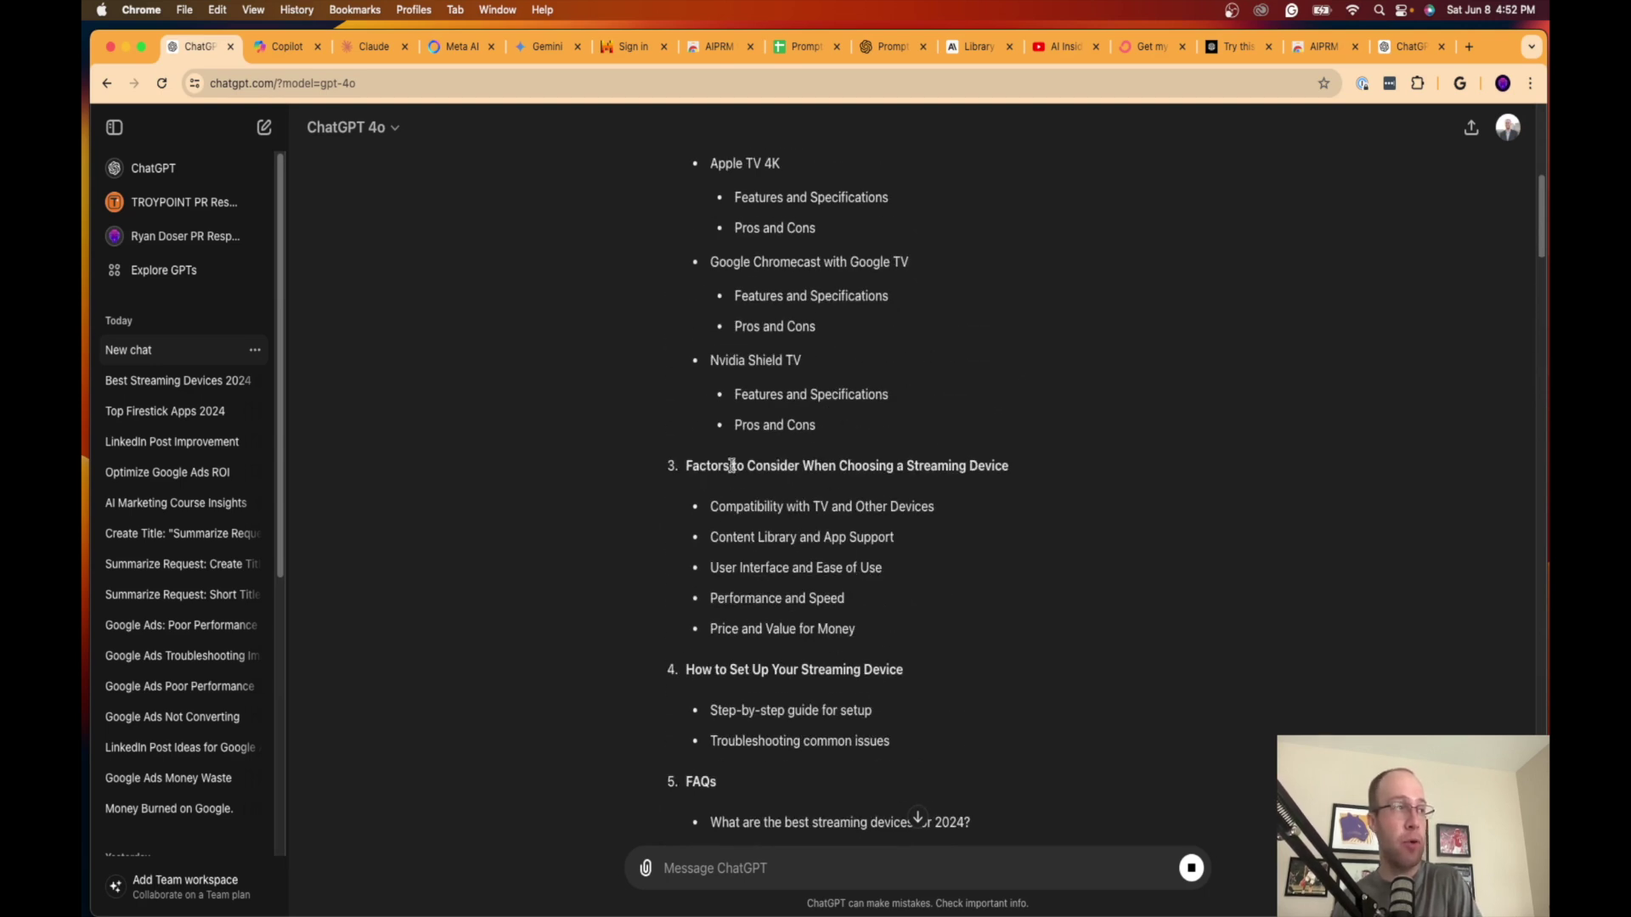
{"action": "scroll", "coordinate": [751, 365], "scroll_direction": "up", "scroll_amount": 7}
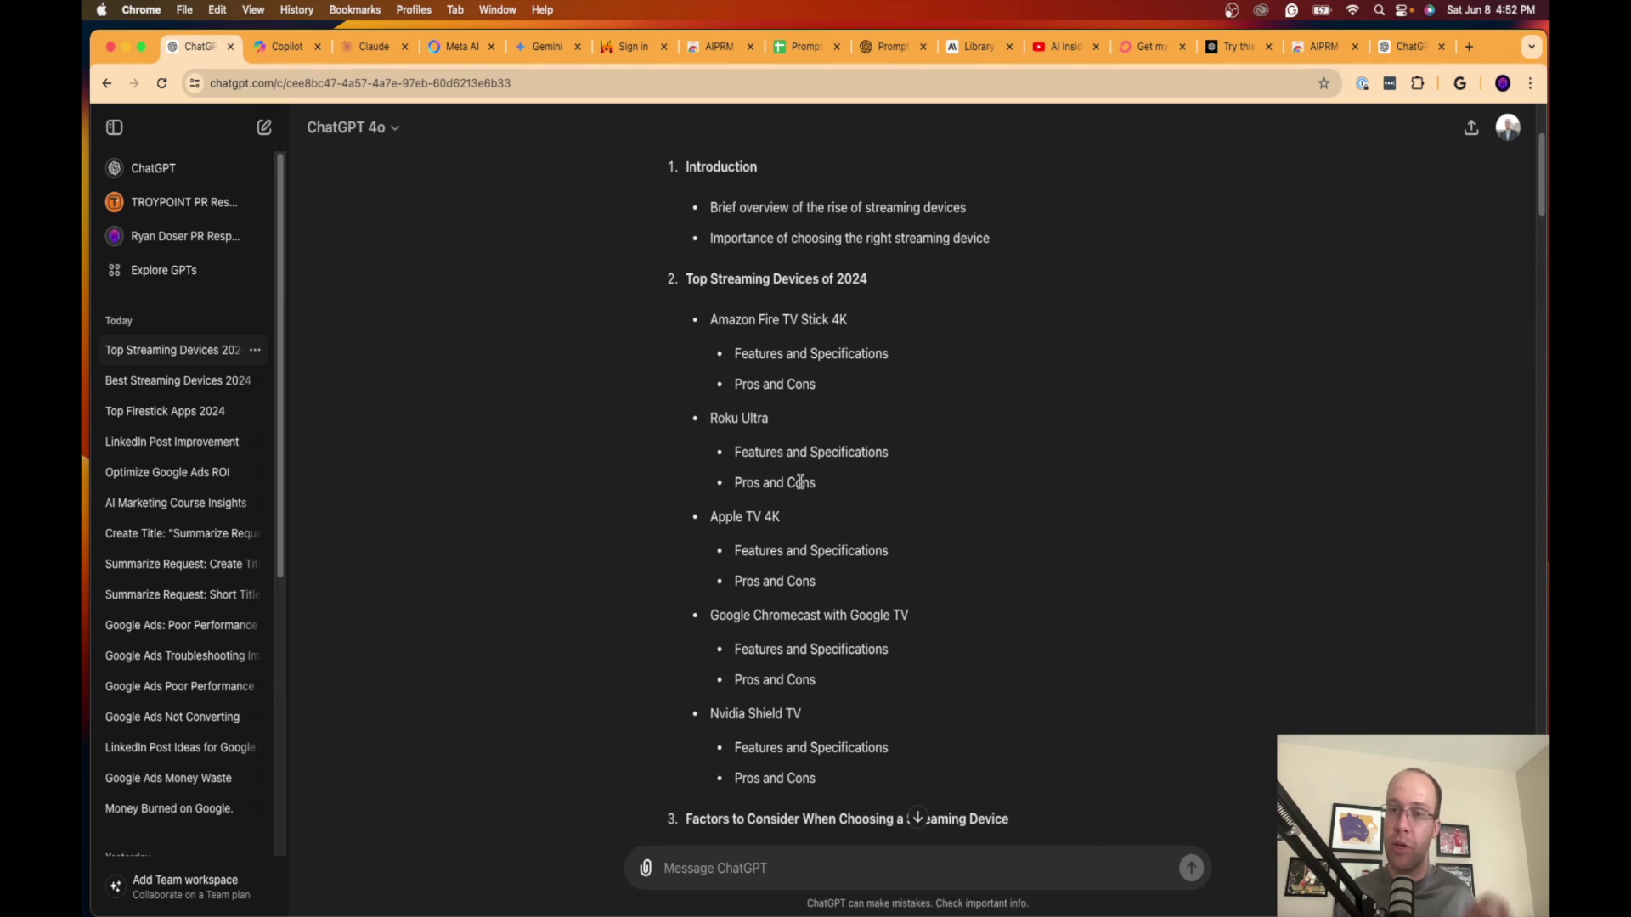
{"action": "scroll", "coordinate": [816, 484], "scroll_direction": "down", "scroll_amount": 20}
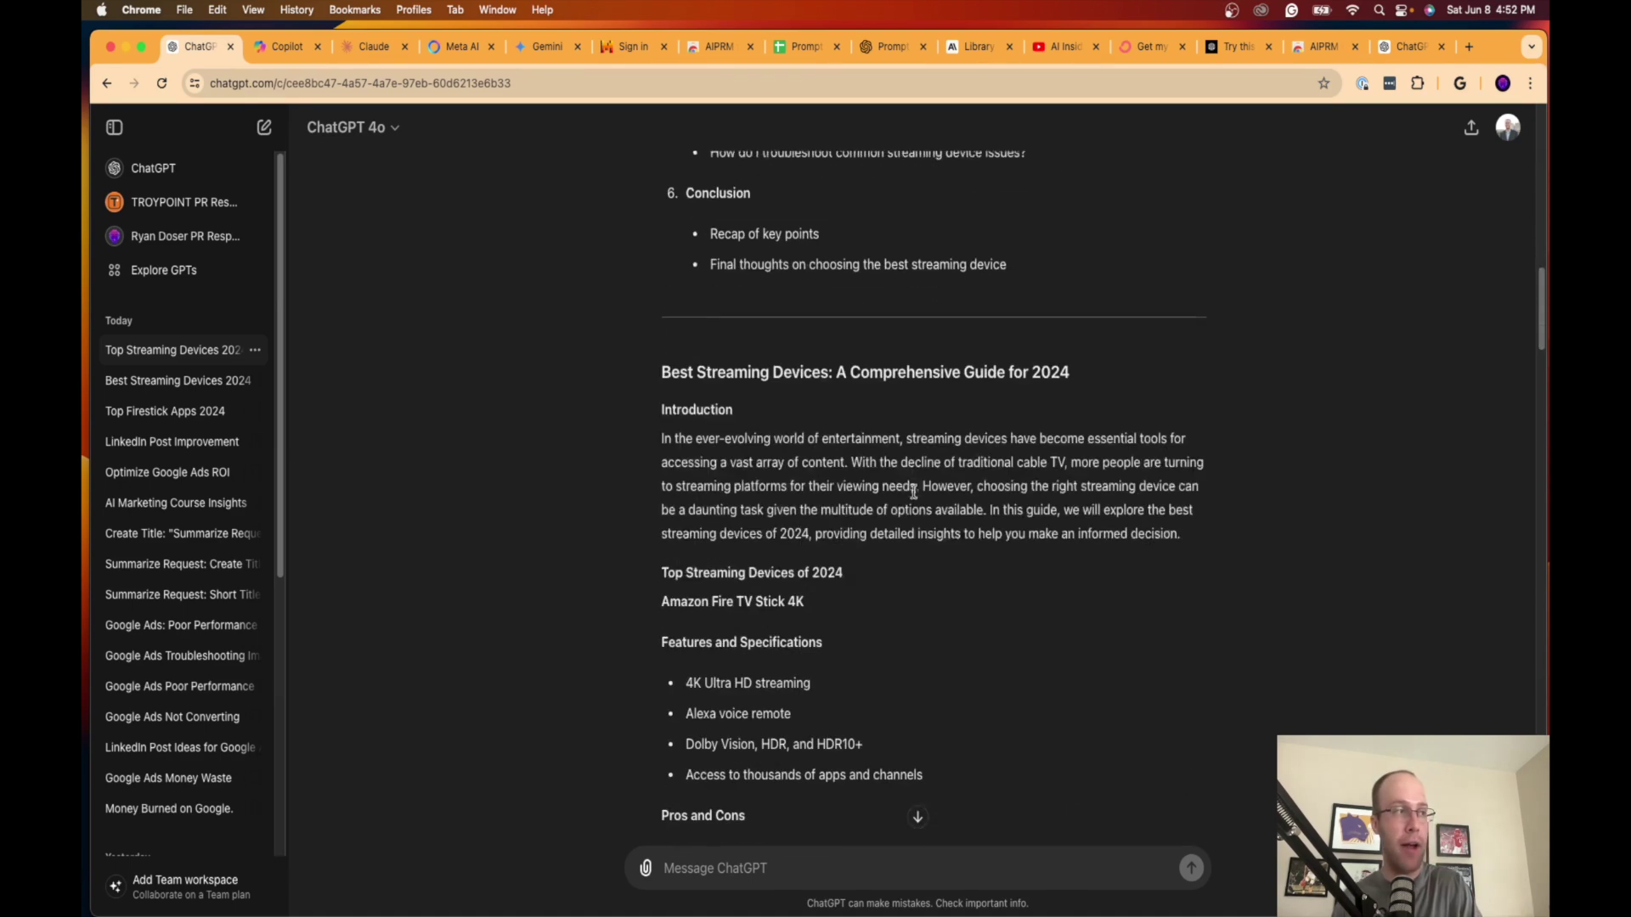
{"action": "scroll", "coordinate": [788, 425], "scroll_direction": "down", "scroll_amount": 1}
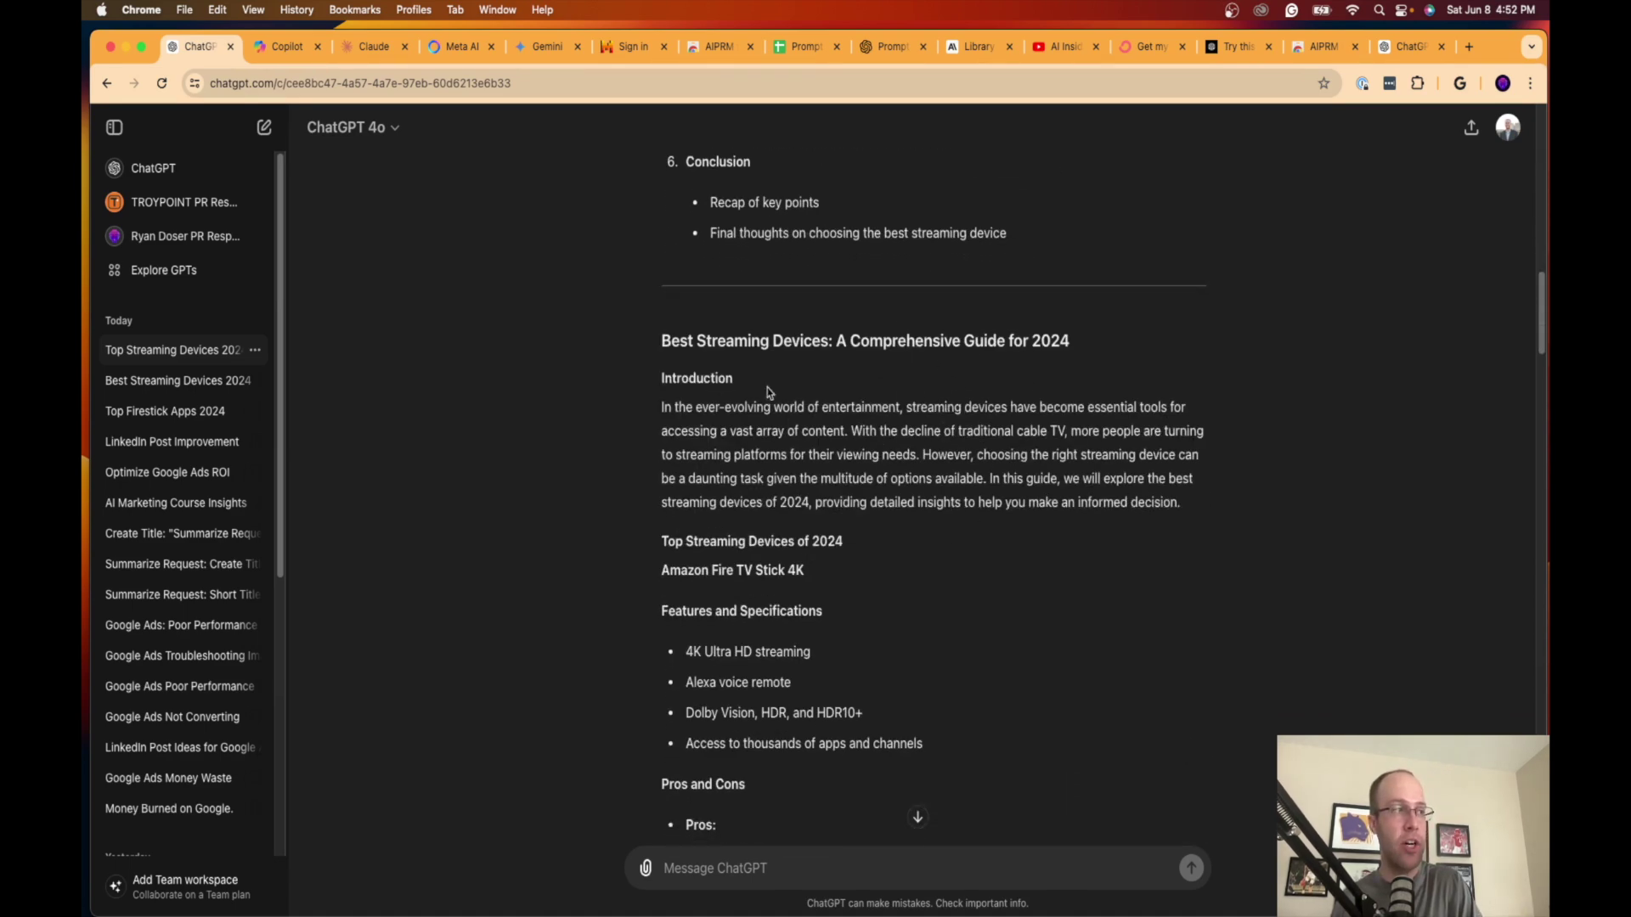
{"action": "scroll", "coordinate": [767, 387], "scroll_direction": "down", "scroll_amount": 5}
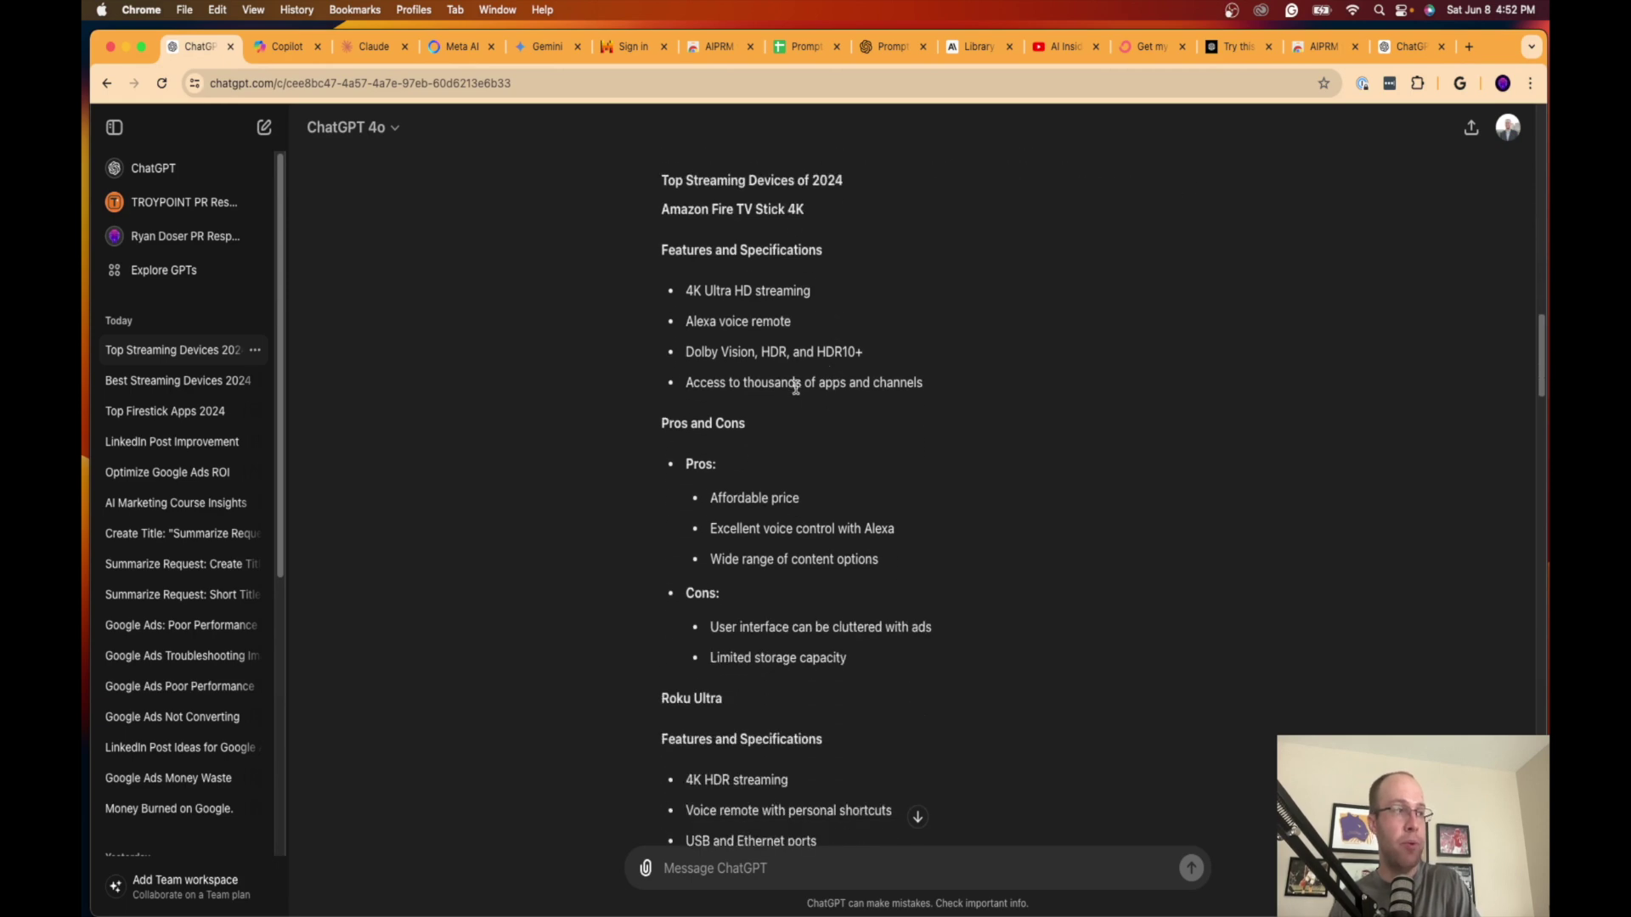
{"action": "scroll", "coordinate": [796, 387], "scroll_direction": "down", "scroll_amount": 15}
{"action": "scroll", "coordinate": [817, 388], "scroll_direction": "down", "scroll_amount": 15}
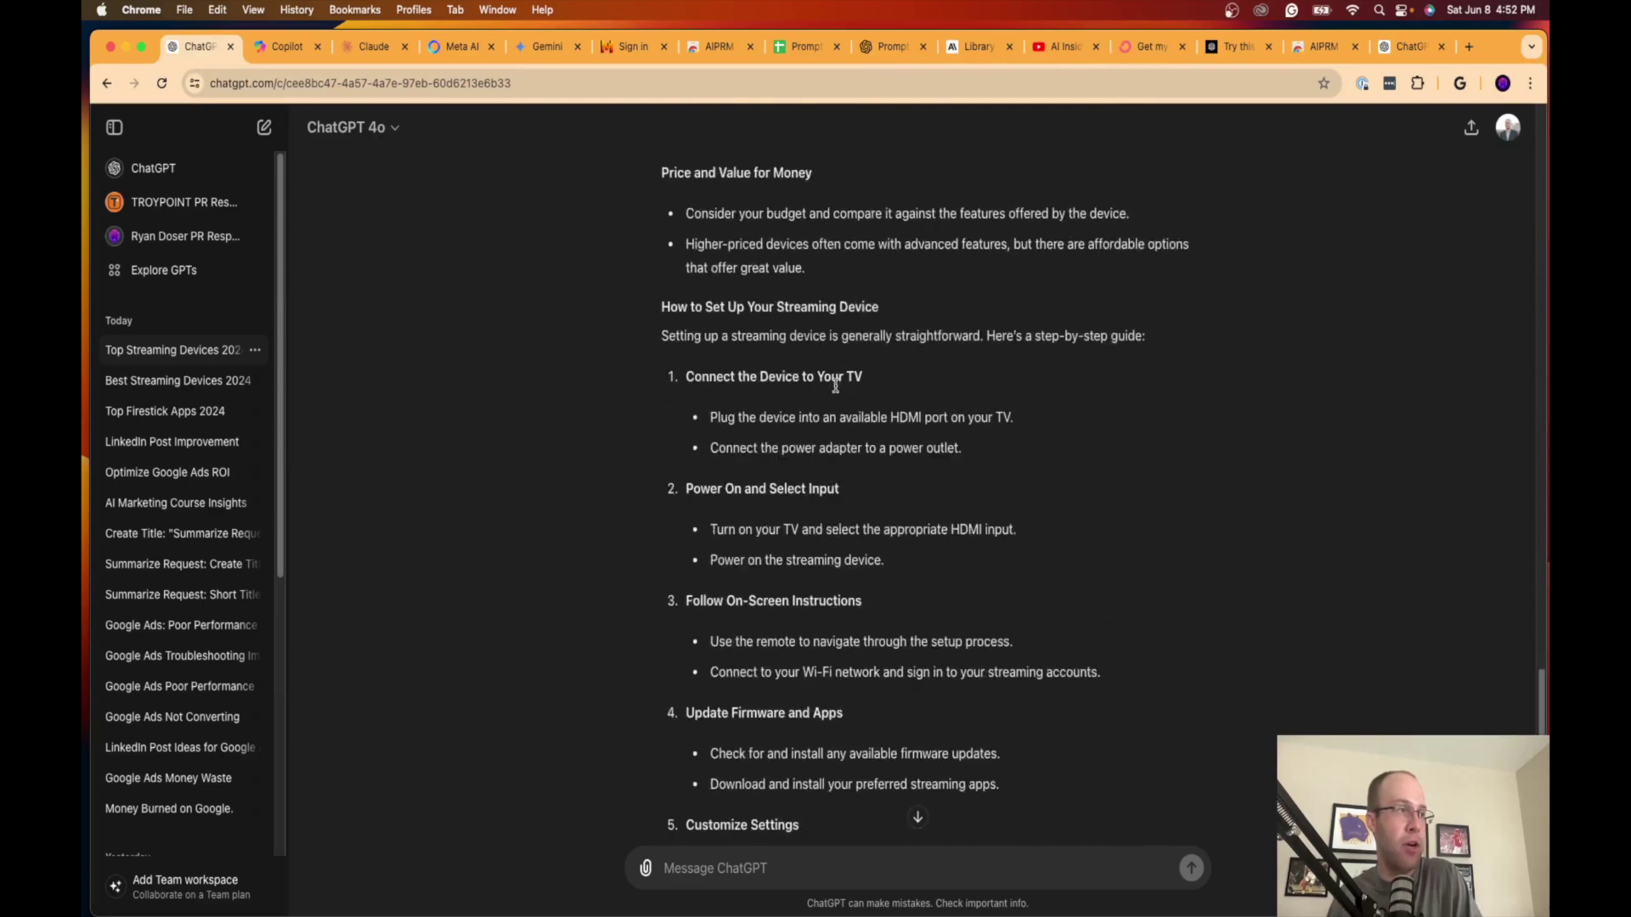
{"action": "scroll", "coordinate": [836, 387], "scroll_direction": "down", "scroll_amount": 10}
{"action": "scroll", "coordinate": [765, 391], "scroll_direction": "up", "scroll_amount": 3}
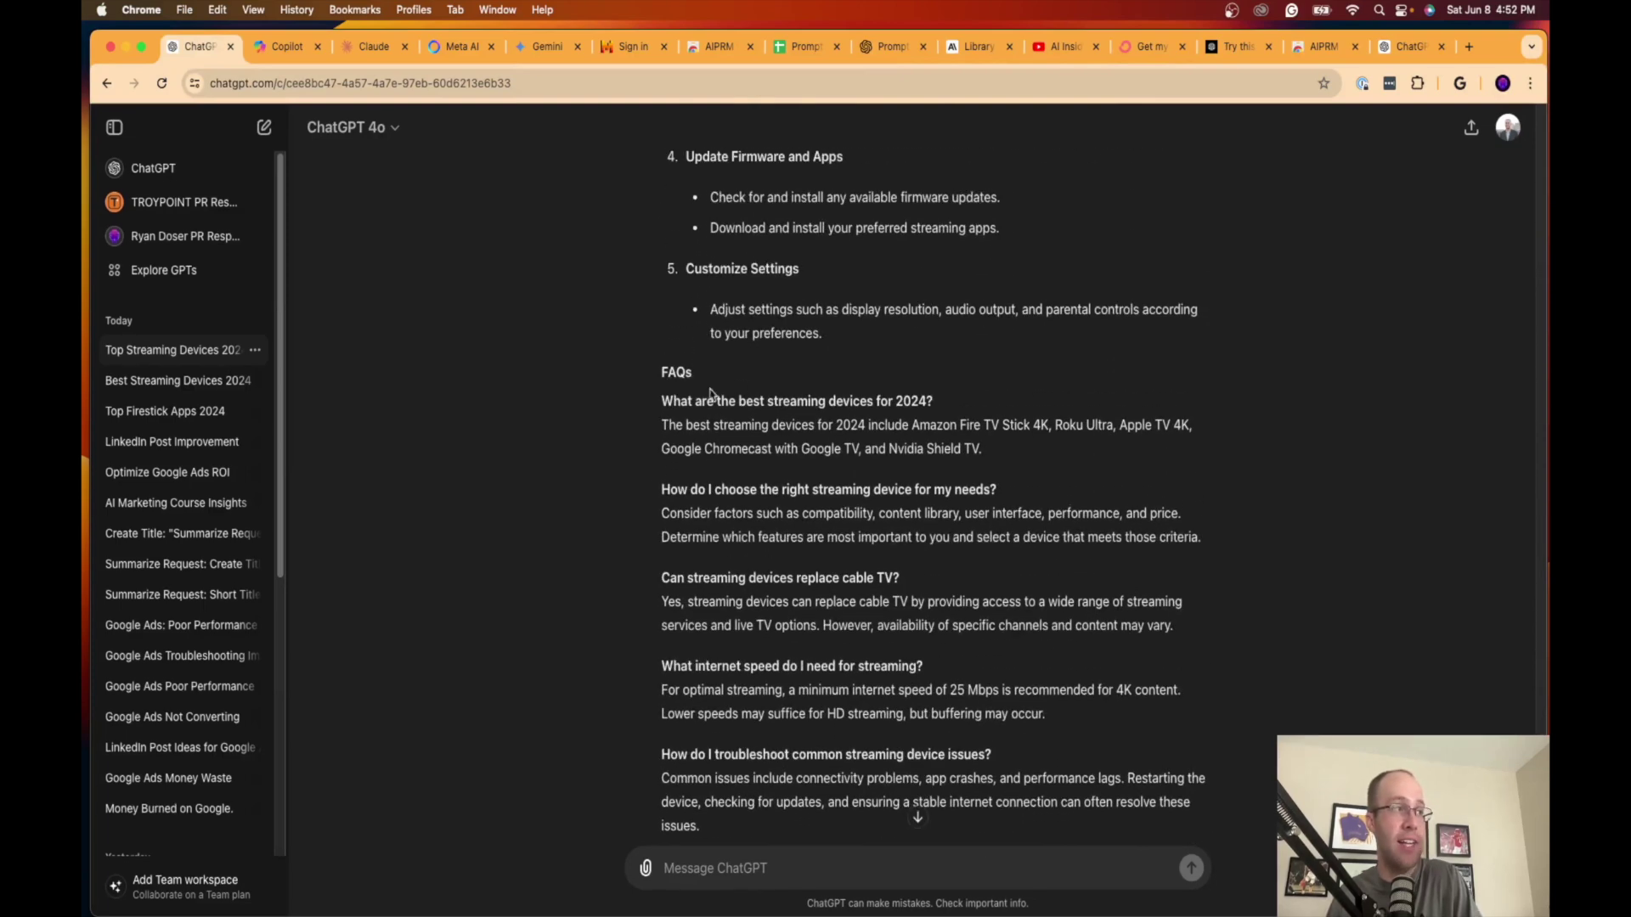
{"action": "scroll", "coordinate": [710, 394], "scroll_direction": "down", "scroll_amount": 1}
{"action": "scroll", "coordinate": [722, 394], "scroll_direction": "down", "scroll_amount": 5}
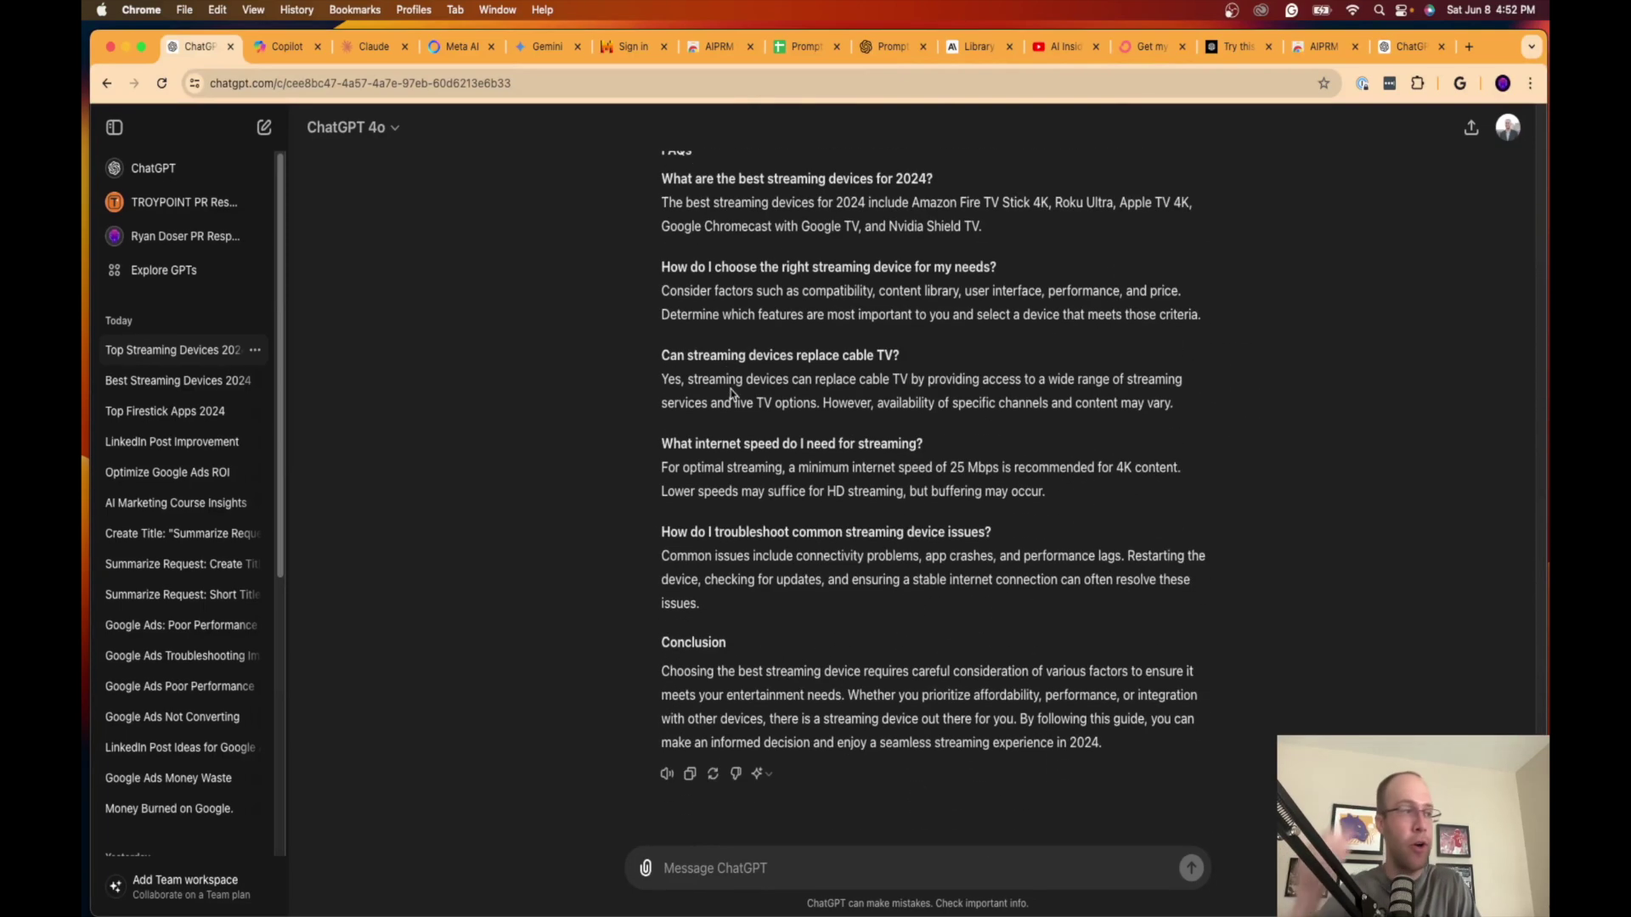
{"action": "scroll", "coordinate": [731, 392], "scroll_direction": "up", "scroll_amount": 15}
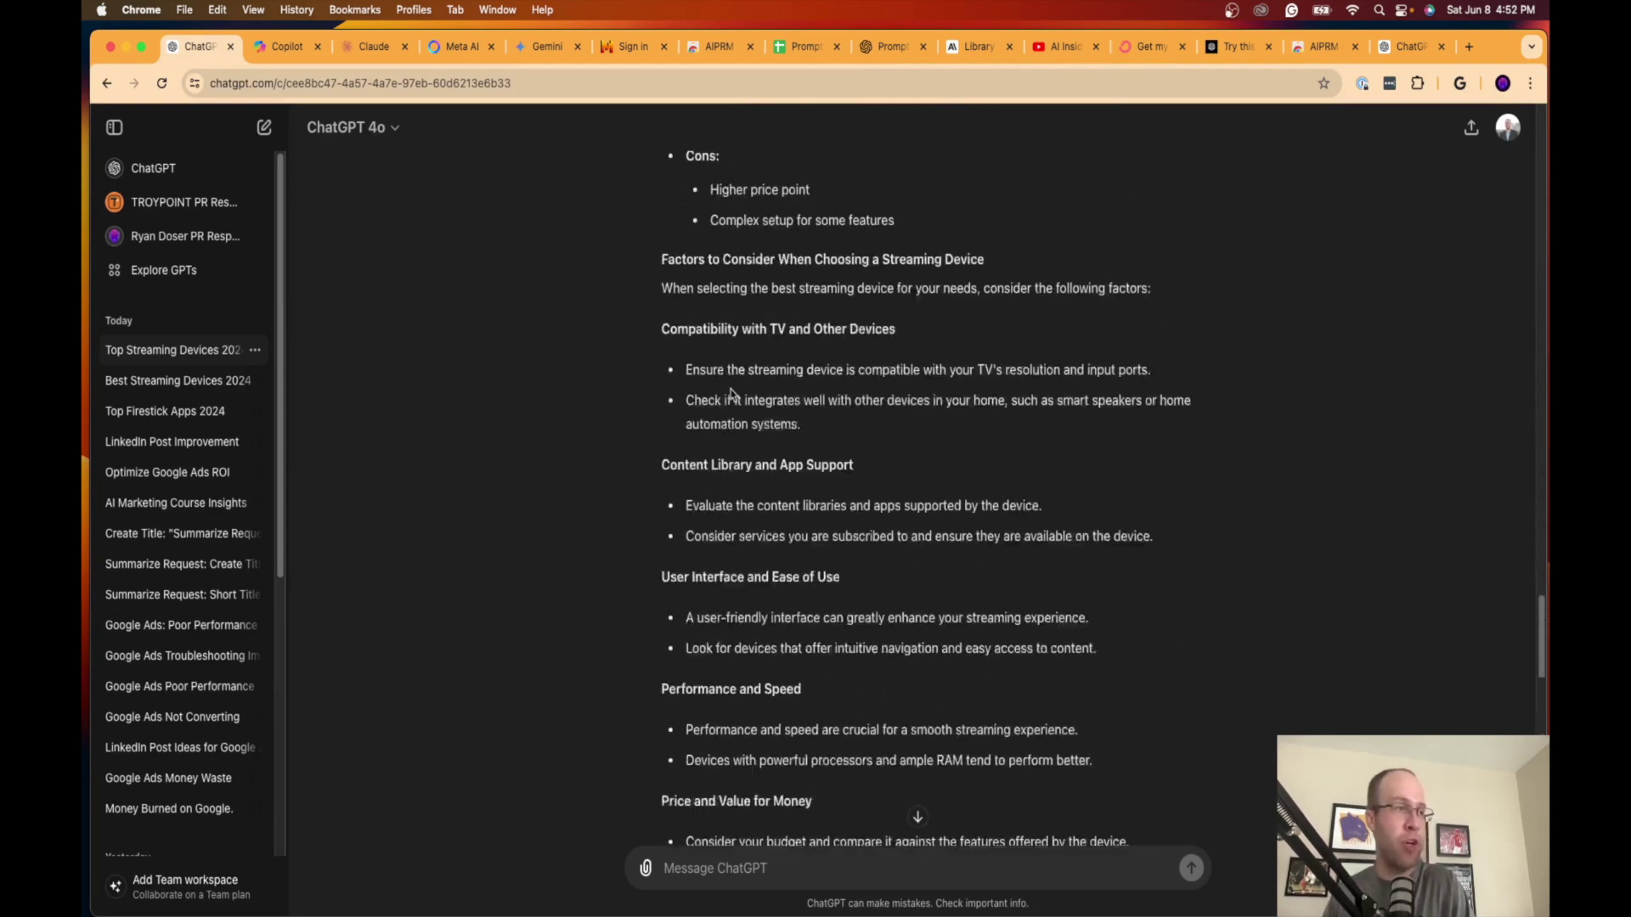
{"action": "scroll", "coordinate": [730, 392], "scroll_direction": "up", "scroll_amount": 15}
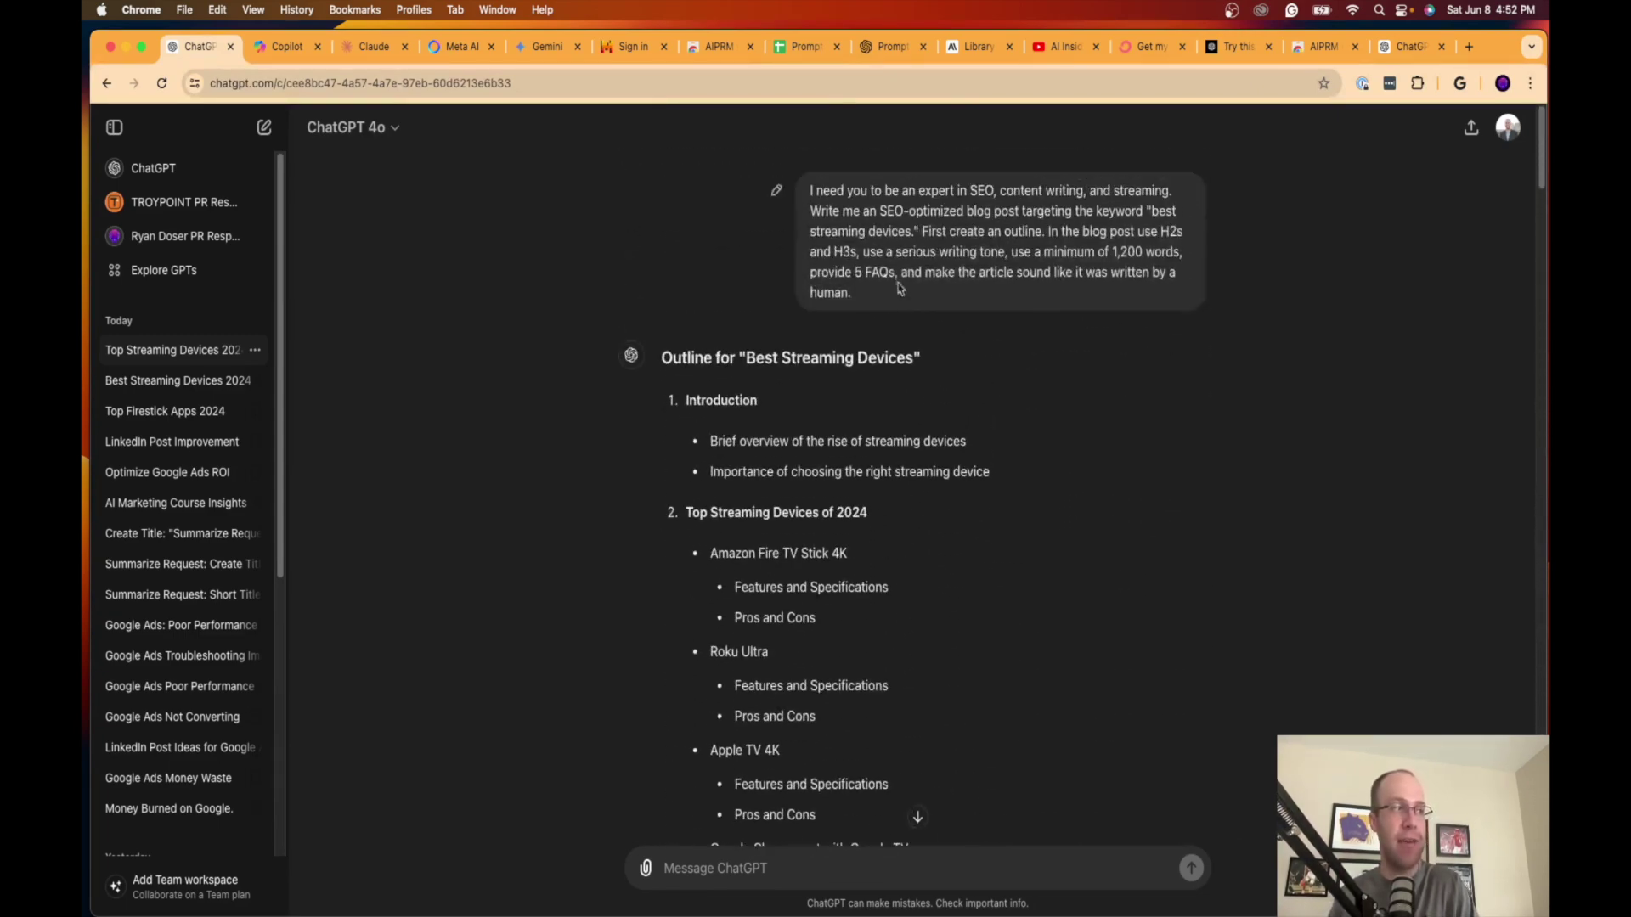
{"action": "left_click_drag", "start_coordinate": [821, 190], "coordinate": [954, 195]}
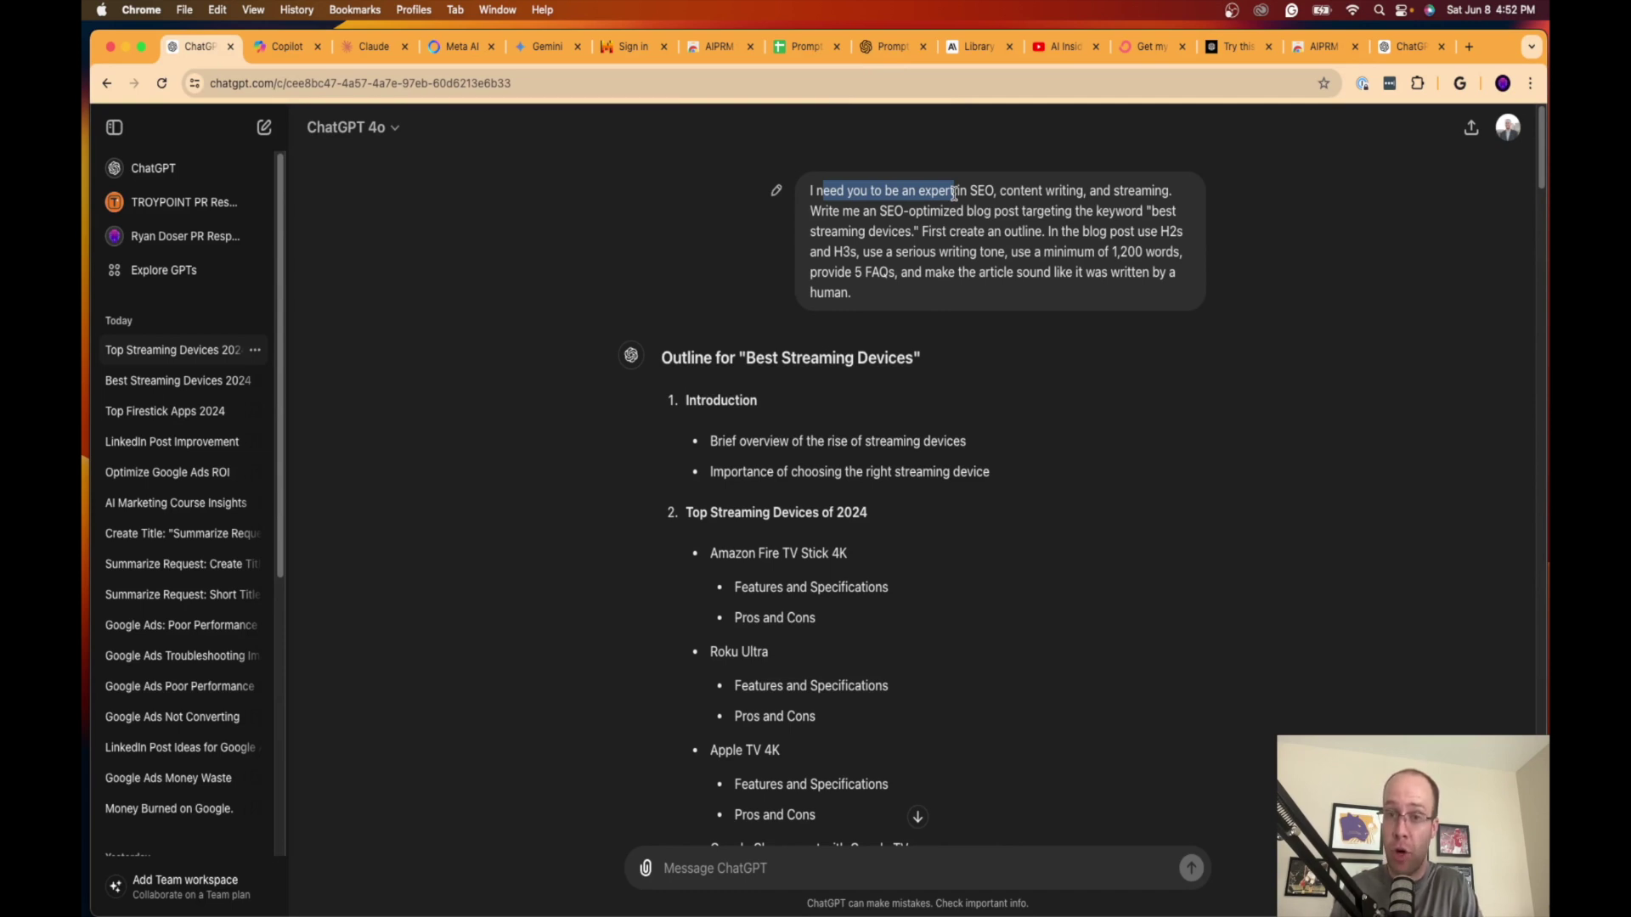
{"action": "left_click", "coordinate": [919, 184]}
{"action": "left_click_drag", "start_coordinate": [828, 188], "coordinate": [1172, 189]}
{"action": "left_click", "coordinate": [1086, 190]}
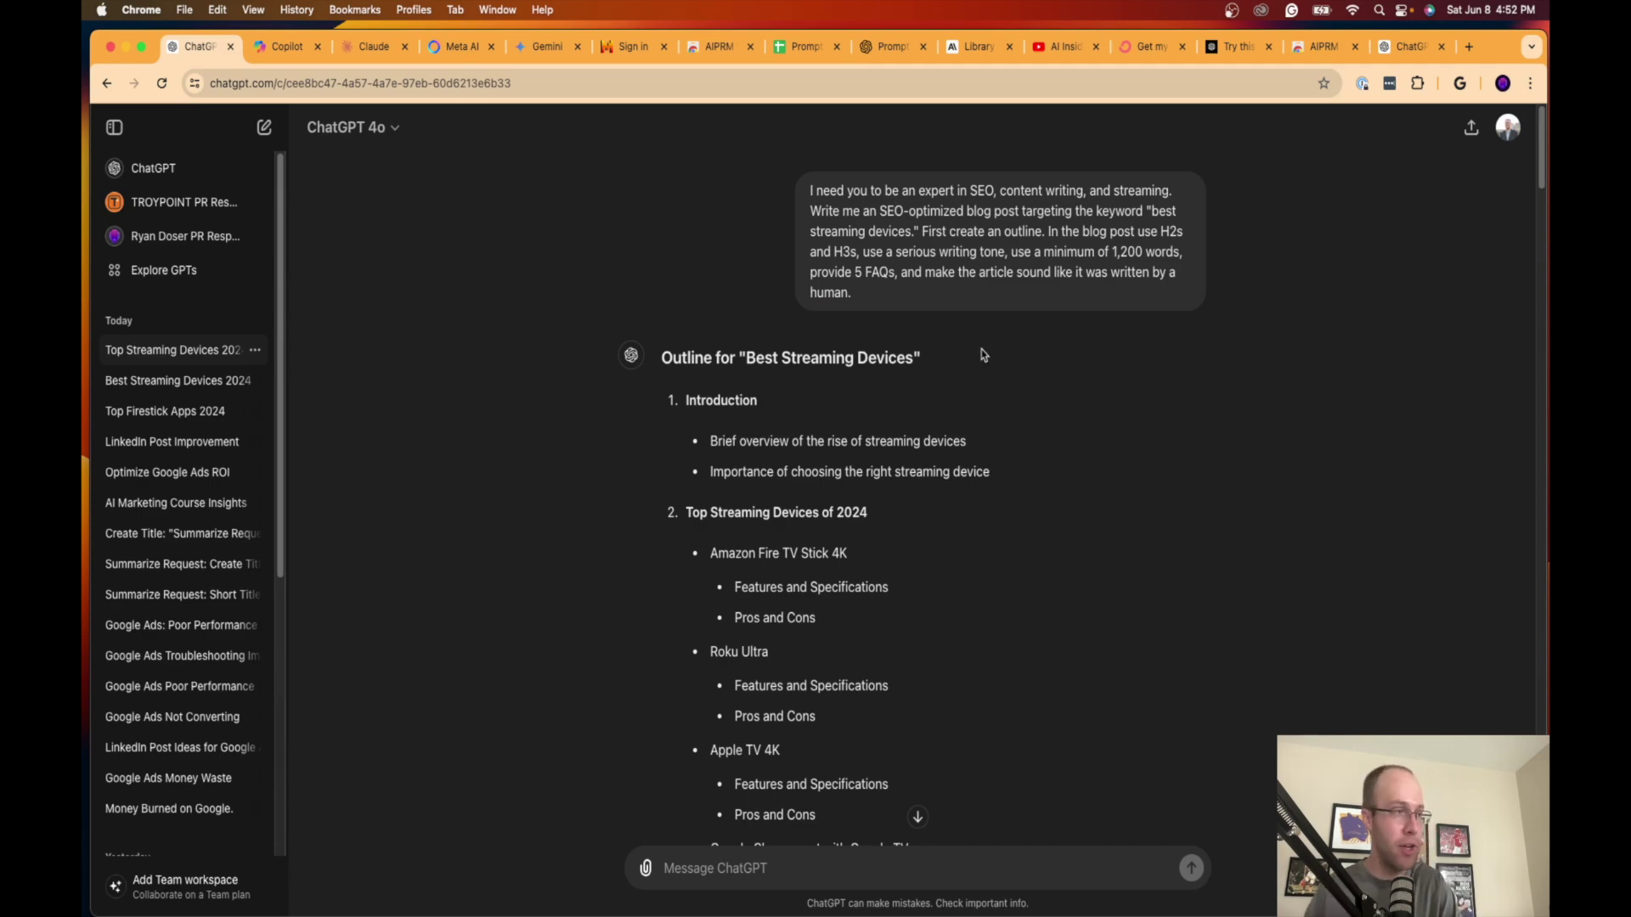
{"action": "scroll", "coordinate": [983, 355], "scroll_direction": "down", "scroll_amount": 20}
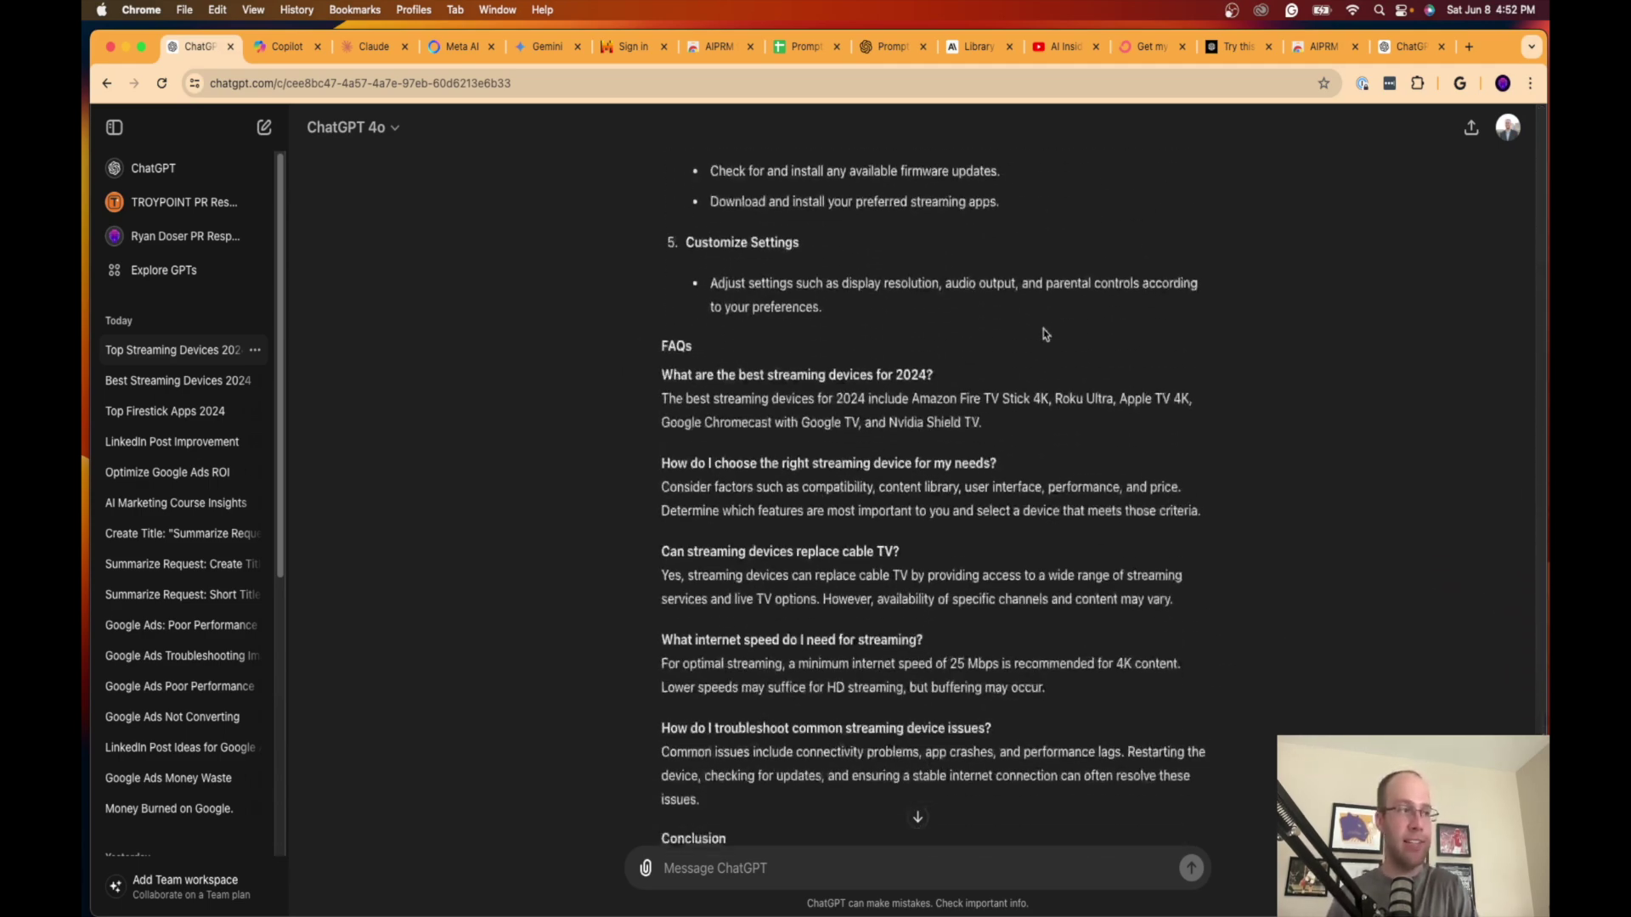
{"action": "scroll", "coordinate": [1044, 334], "scroll_direction": "down", "scroll_amount": 5}
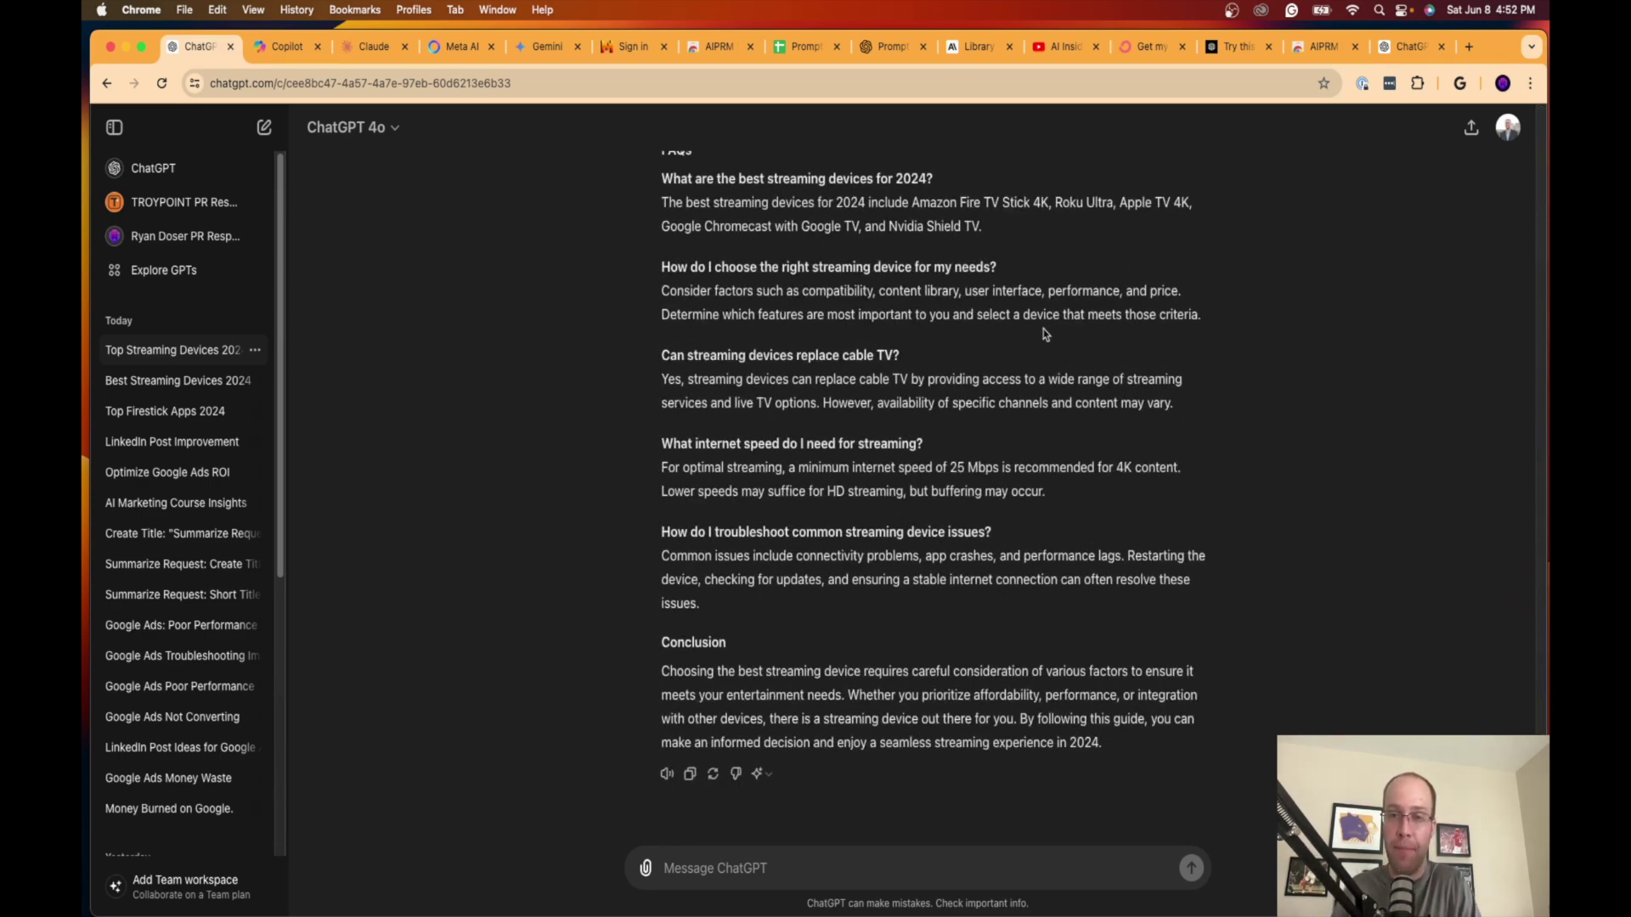
{"action": "scroll", "coordinate": [1044, 334], "scroll_direction": "up", "scroll_amount": 20}
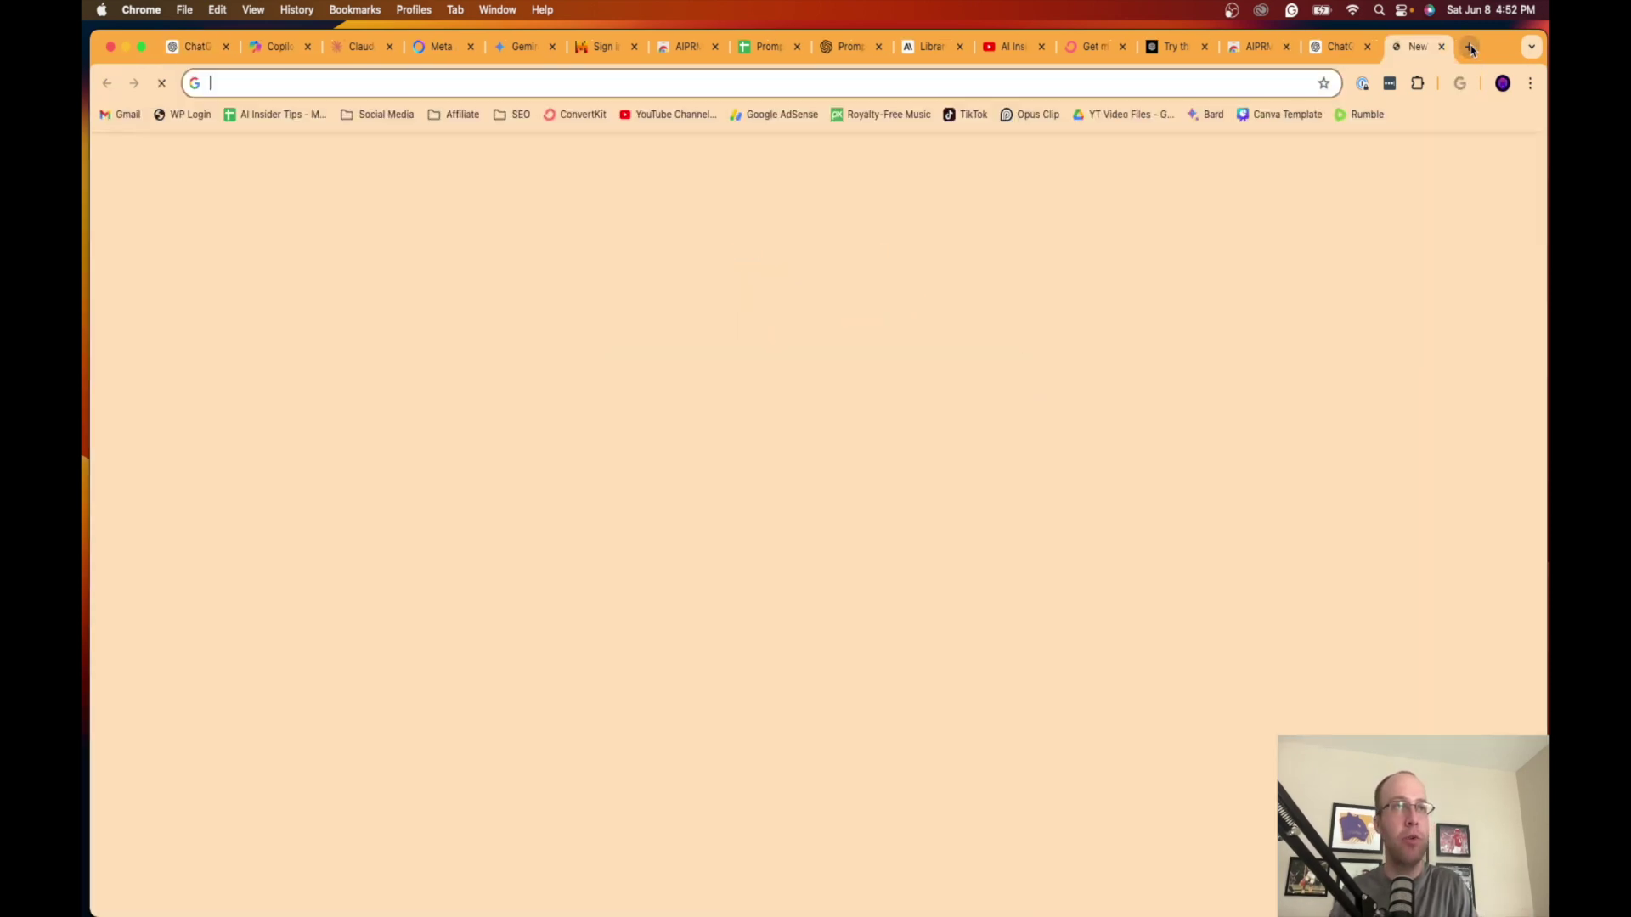
Step: Enable the AIPRM for ChatGPT extension in Manage Extensions and reload the ChatGPT tab
{"action": "left_click", "coordinate": [1468, 47]}
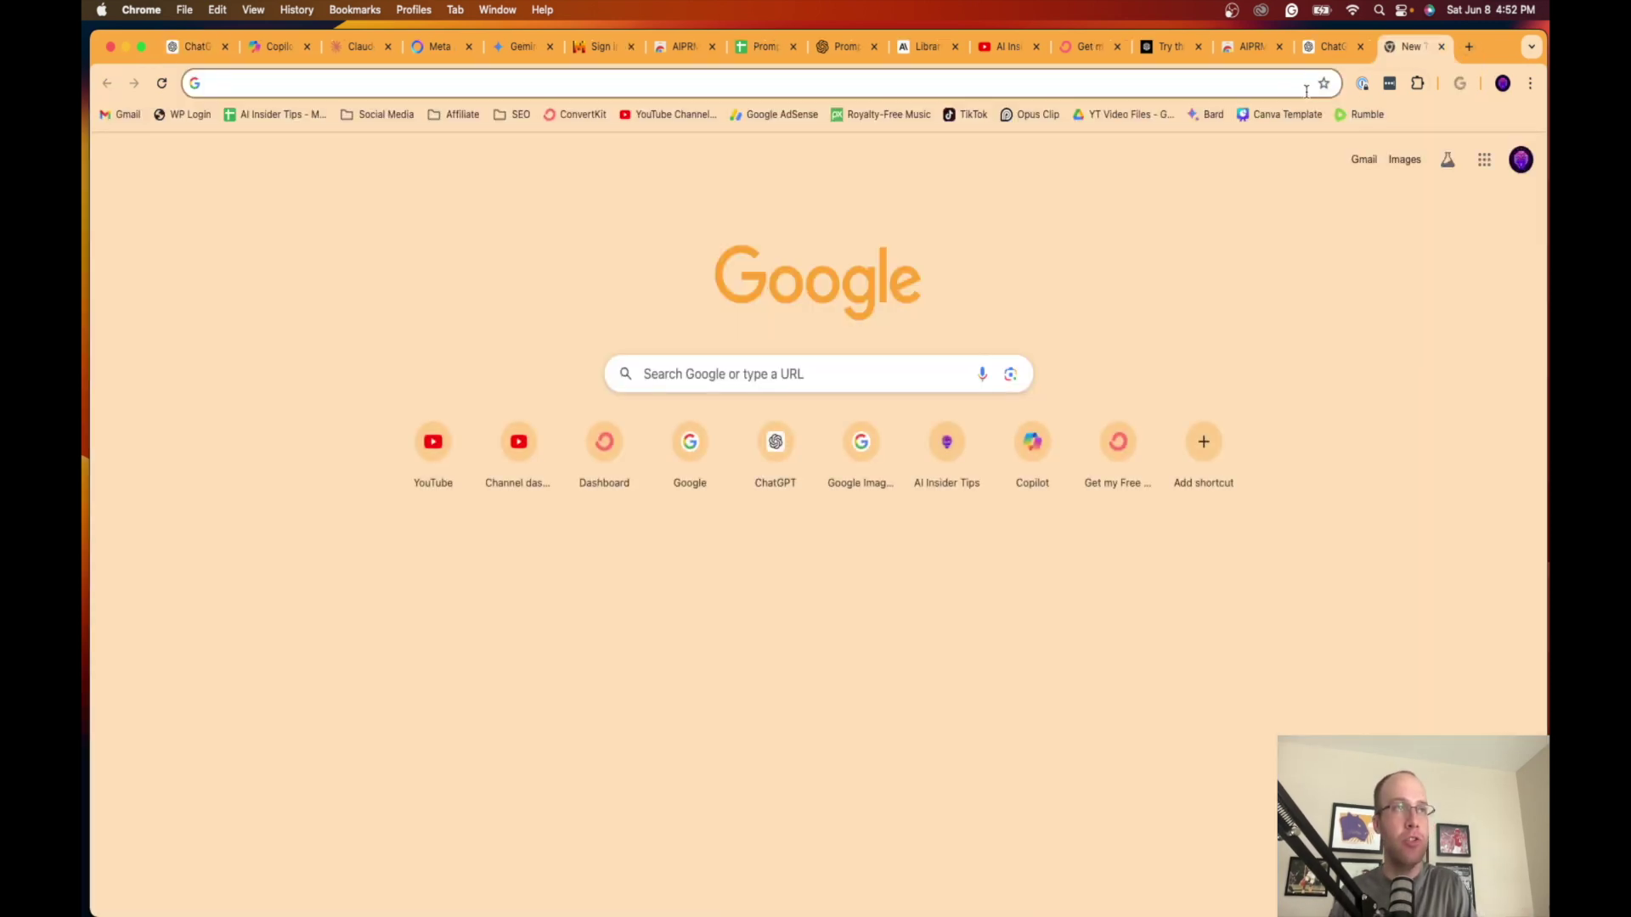
{"action": "left_click", "coordinate": [1442, 47]}
{"action": "left_click", "coordinate": [1417, 82]}
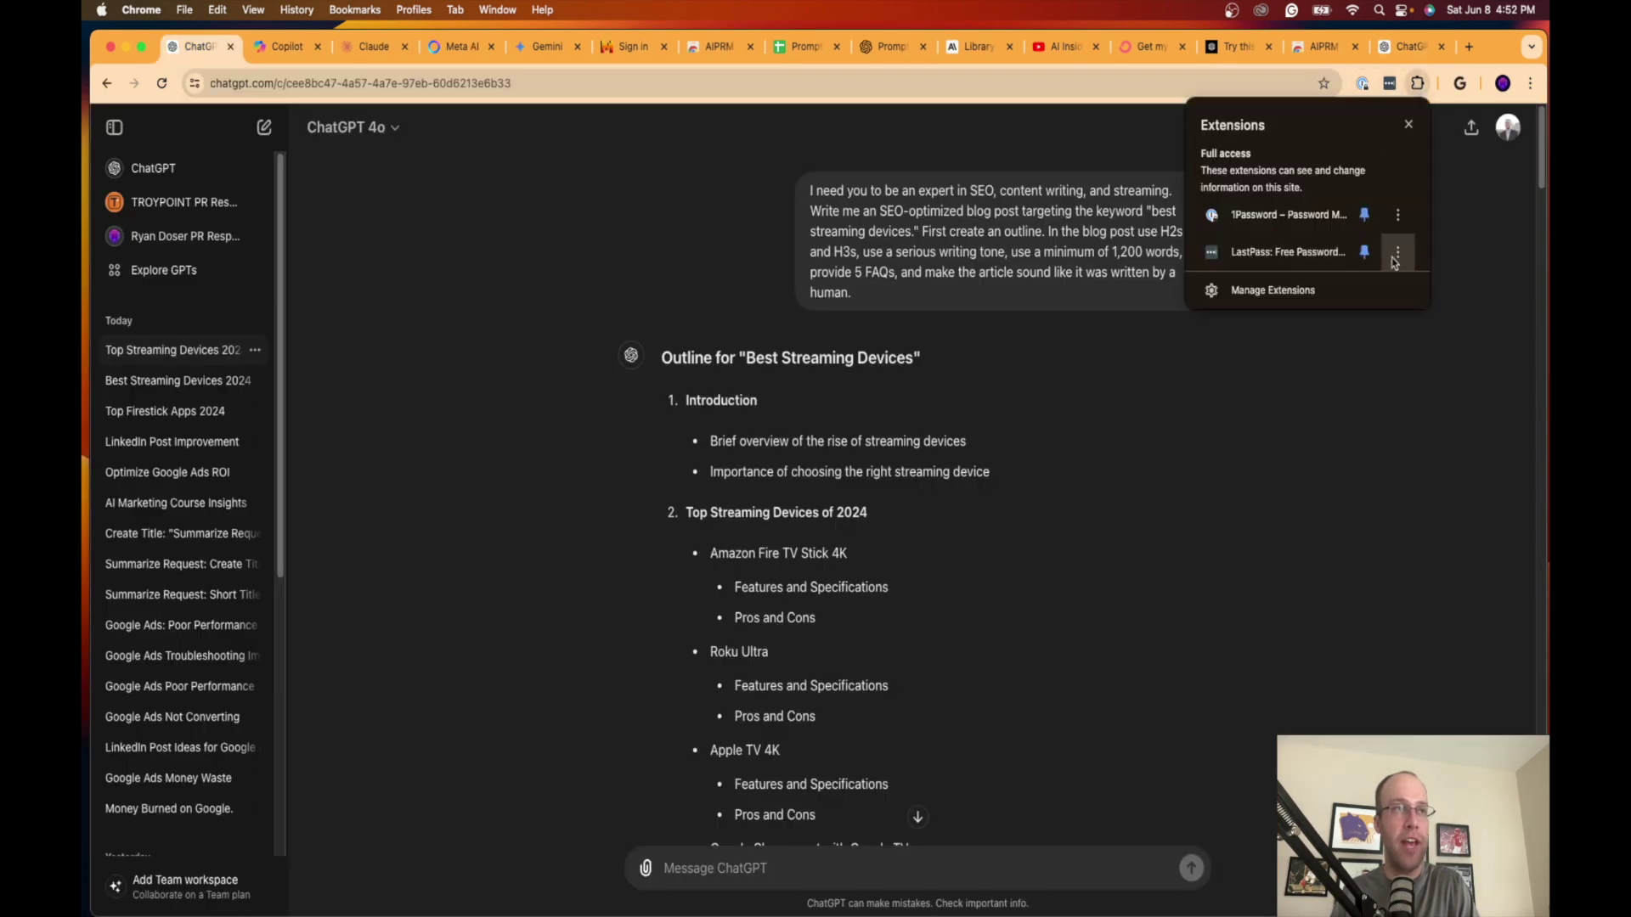
{"action": "left_click", "coordinate": [1298, 290]}
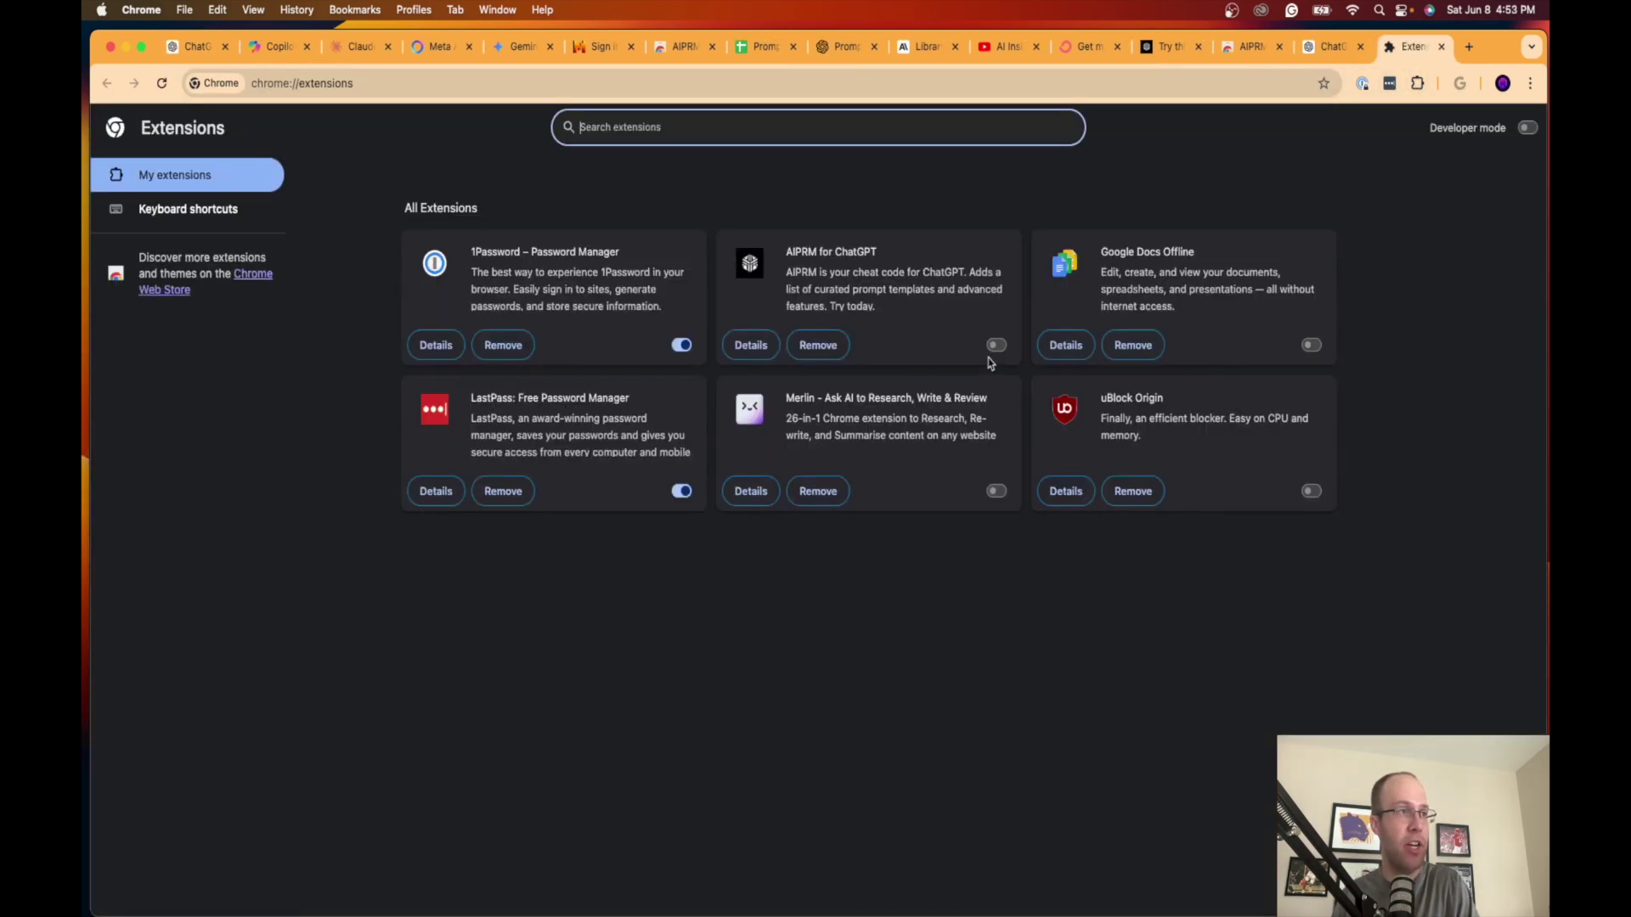
{"action": "left_click", "coordinate": [996, 345]}
{"action": "left_click", "coordinate": [1329, 47]}
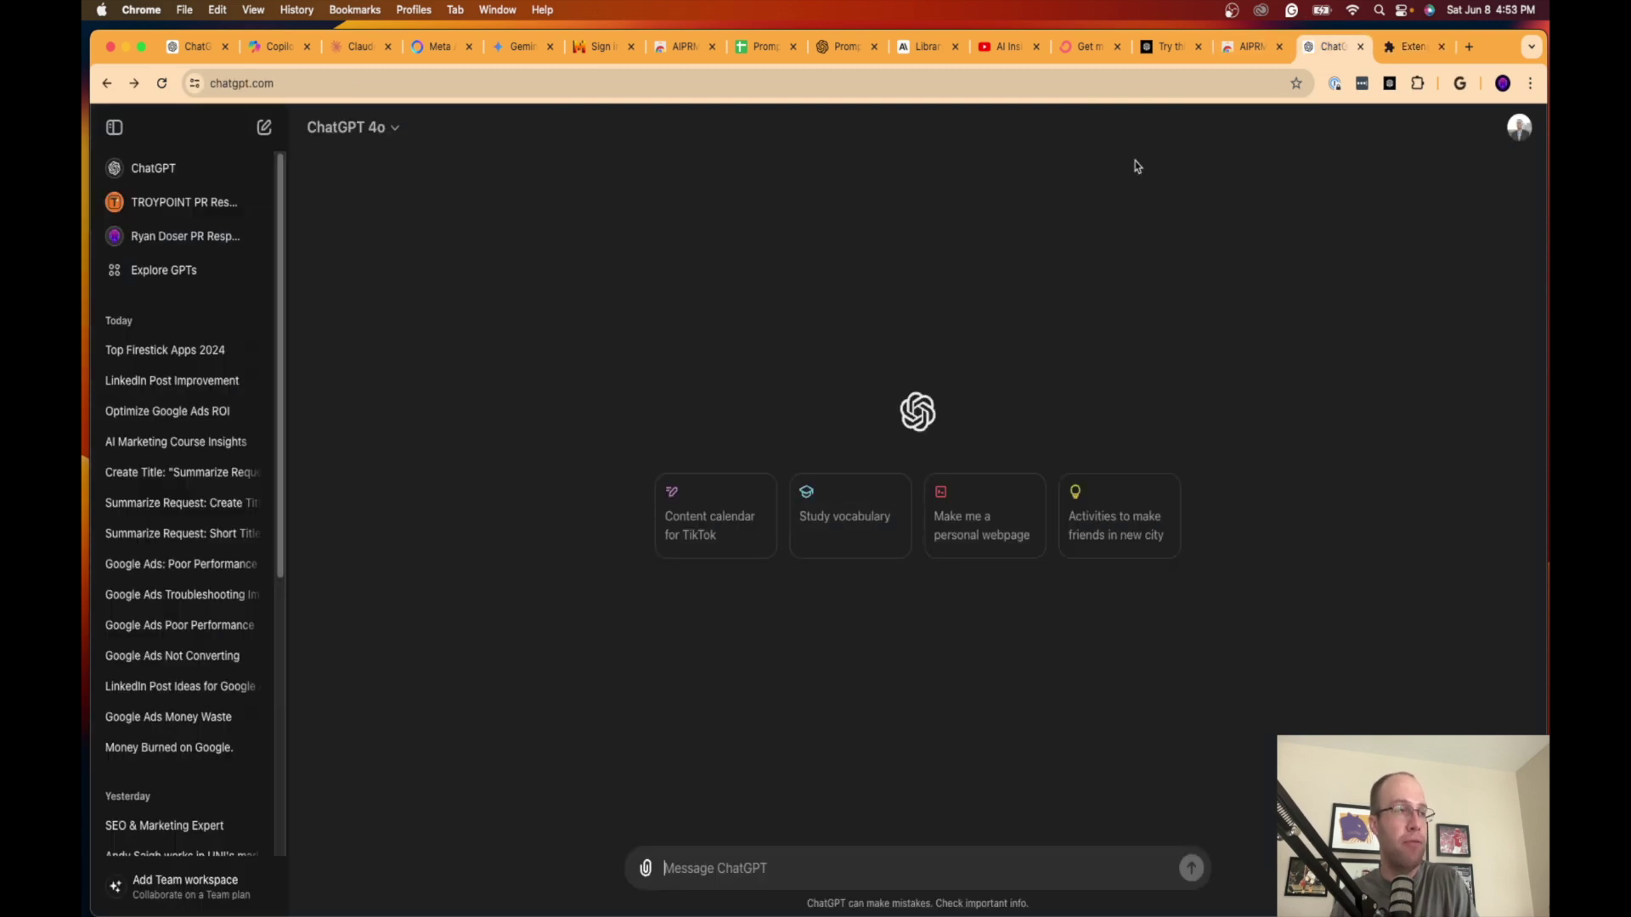
{"action": "left_click", "coordinate": [161, 83]}
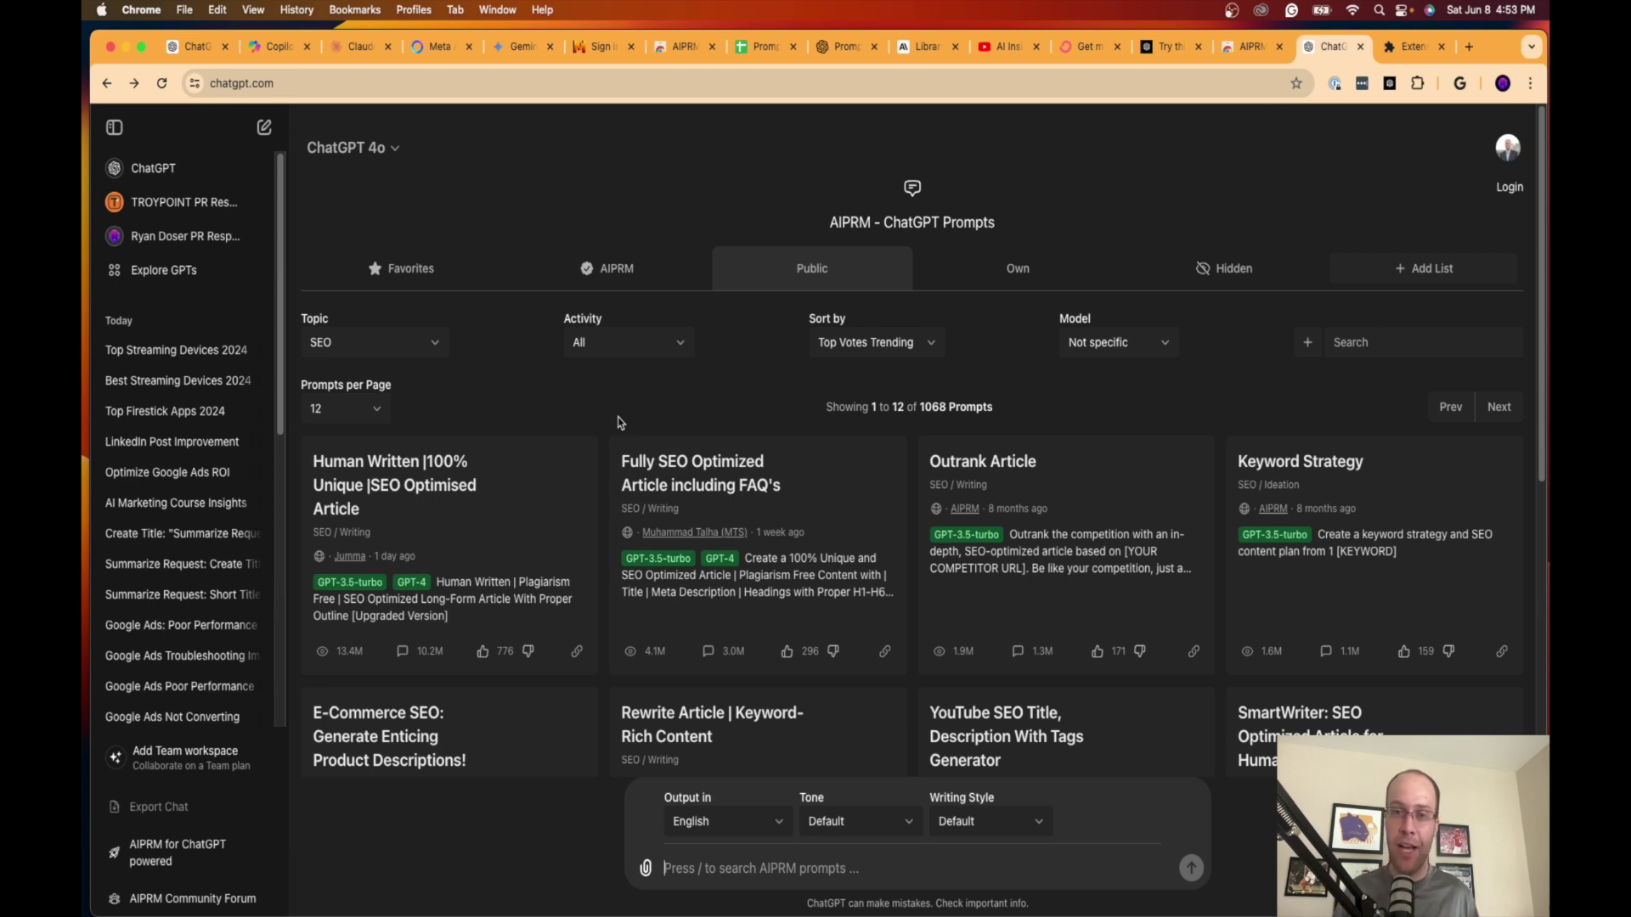
Step: Pick the Human Written |100% Unique |SEO Optimised Article prompt from the AIPRM list
{"action": "mouse_move", "coordinate": [823, 471]}
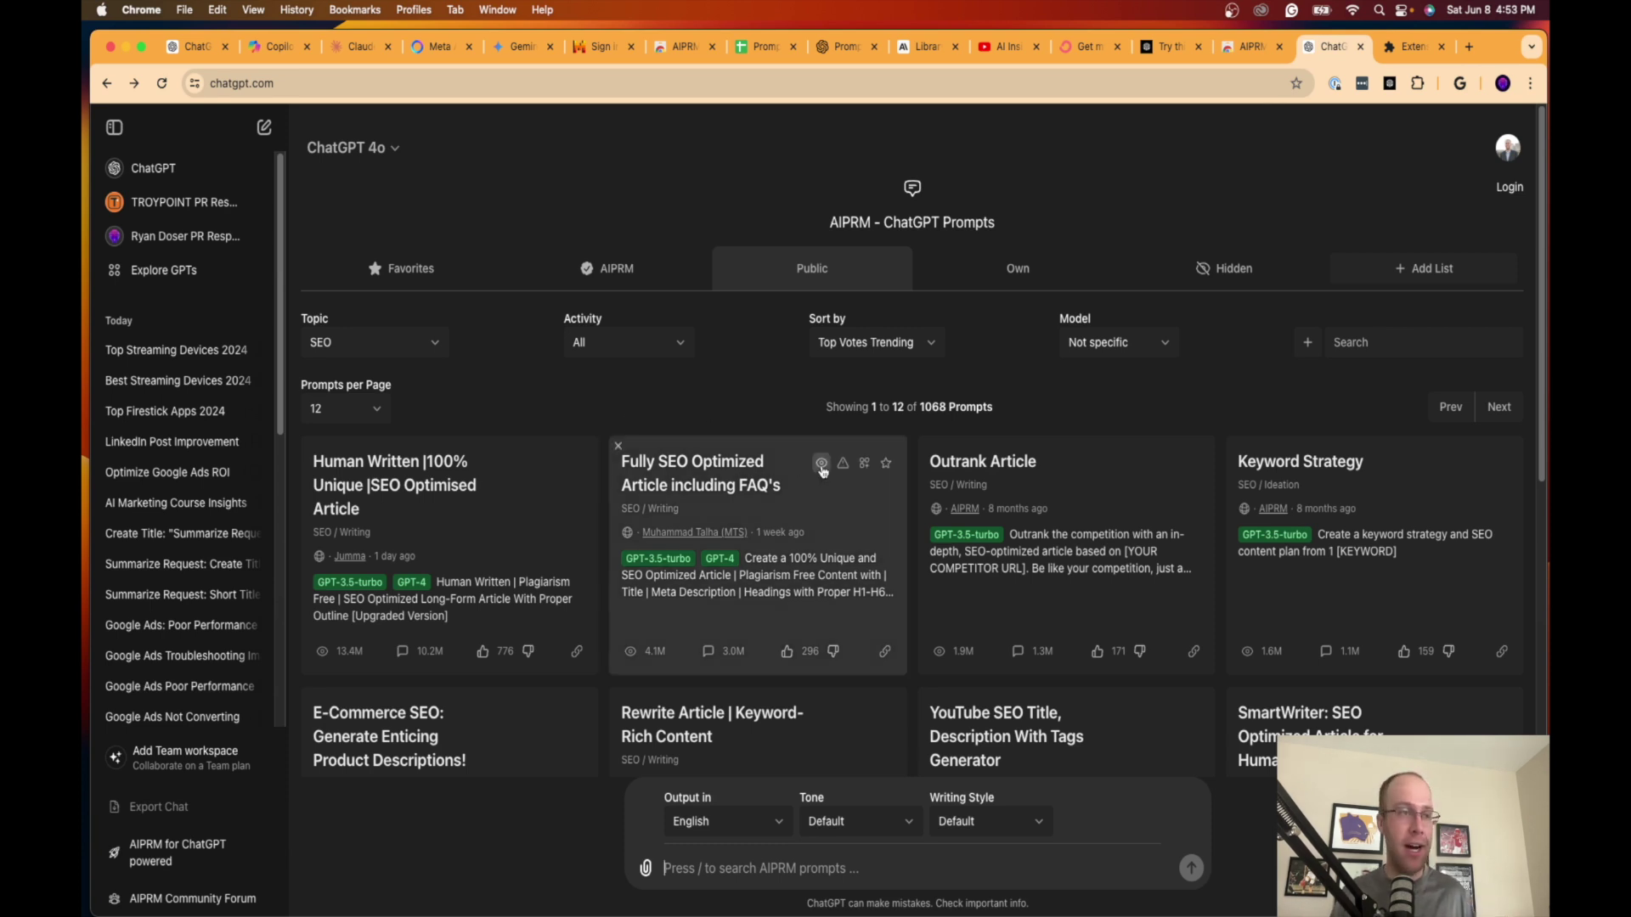
{"action": "scroll", "coordinate": [985, 548], "scroll_direction": "down", "scroll_amount": 3}
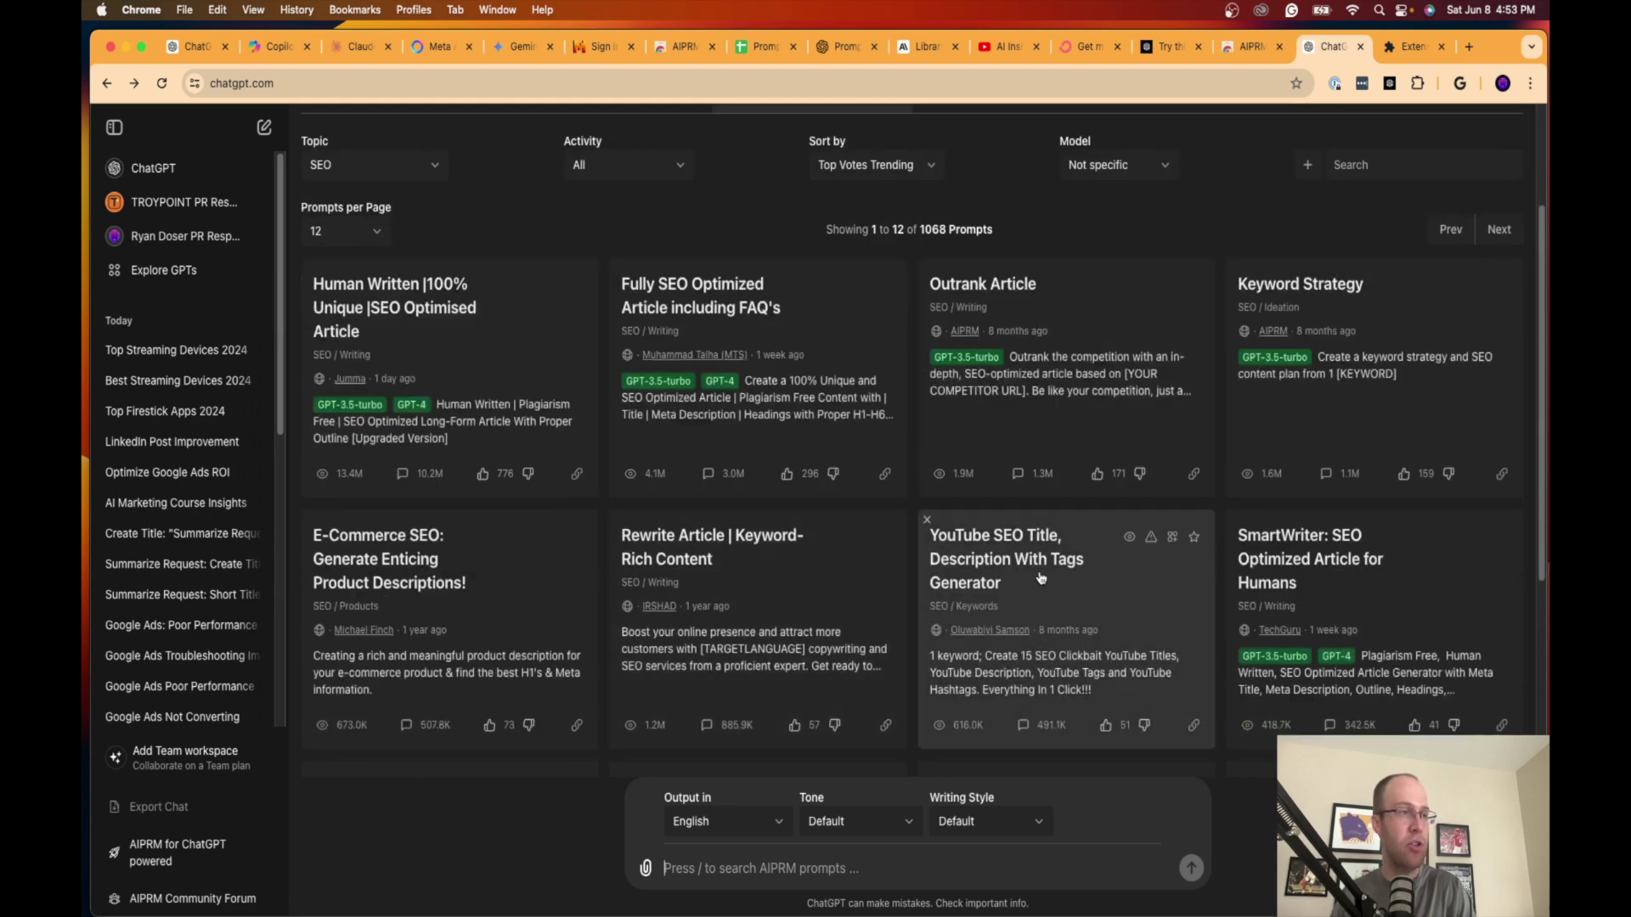
{"action": "scroll", "coordinate": [1047, 578], "scroll_direction": "down", "scroll_amount": 6}
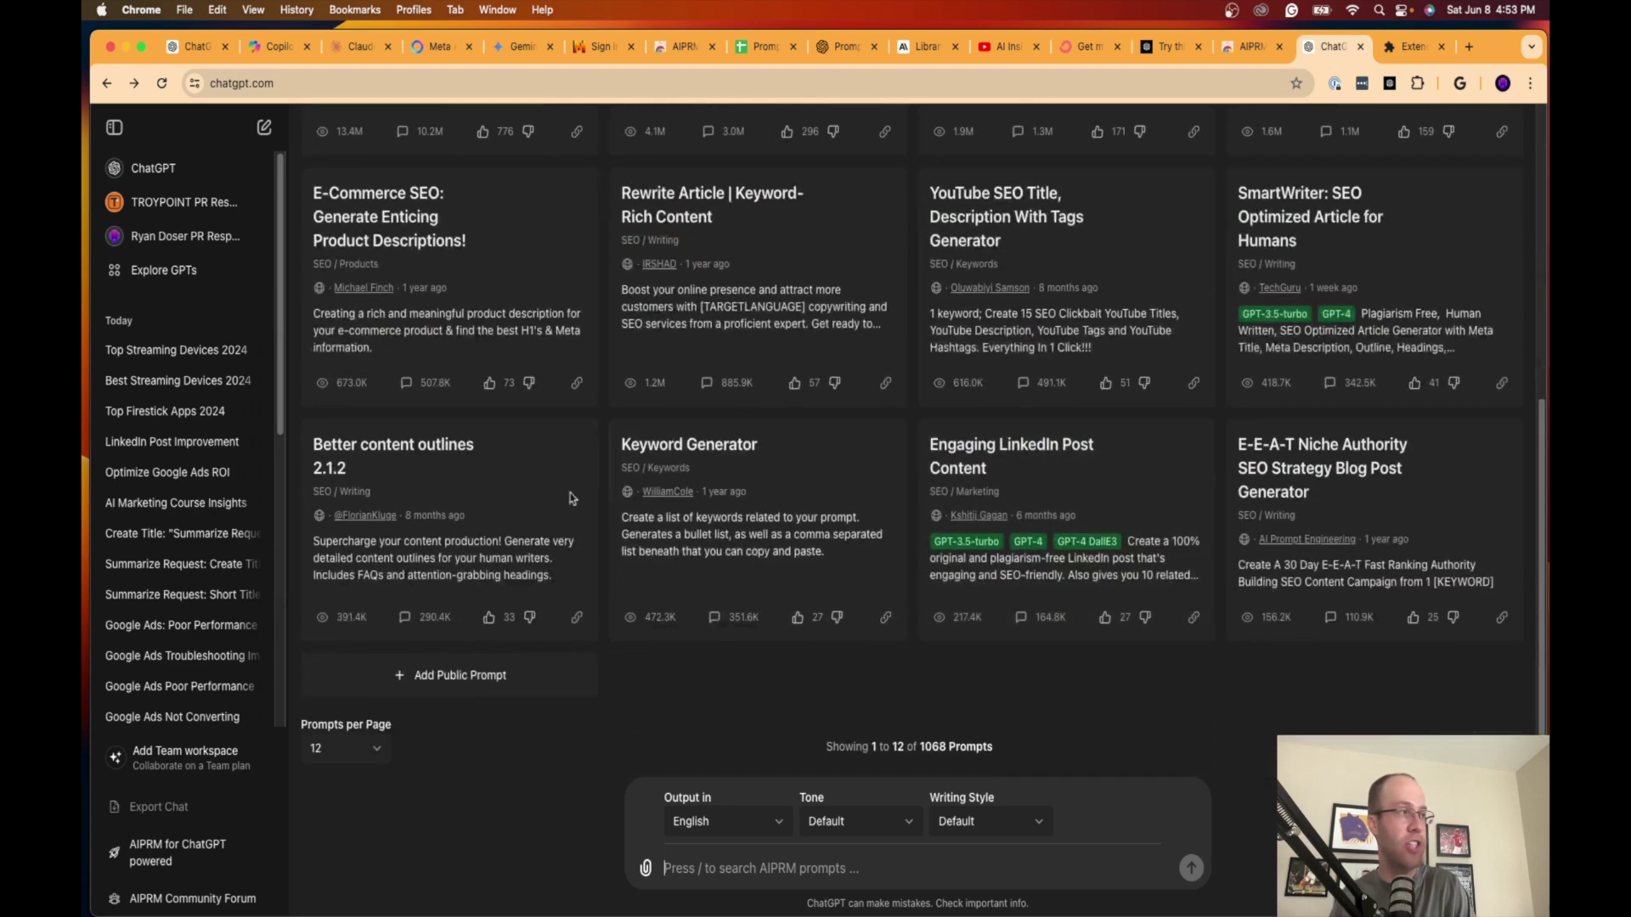
{"action": "mouse_move", "coordinate": [1155, 472]}
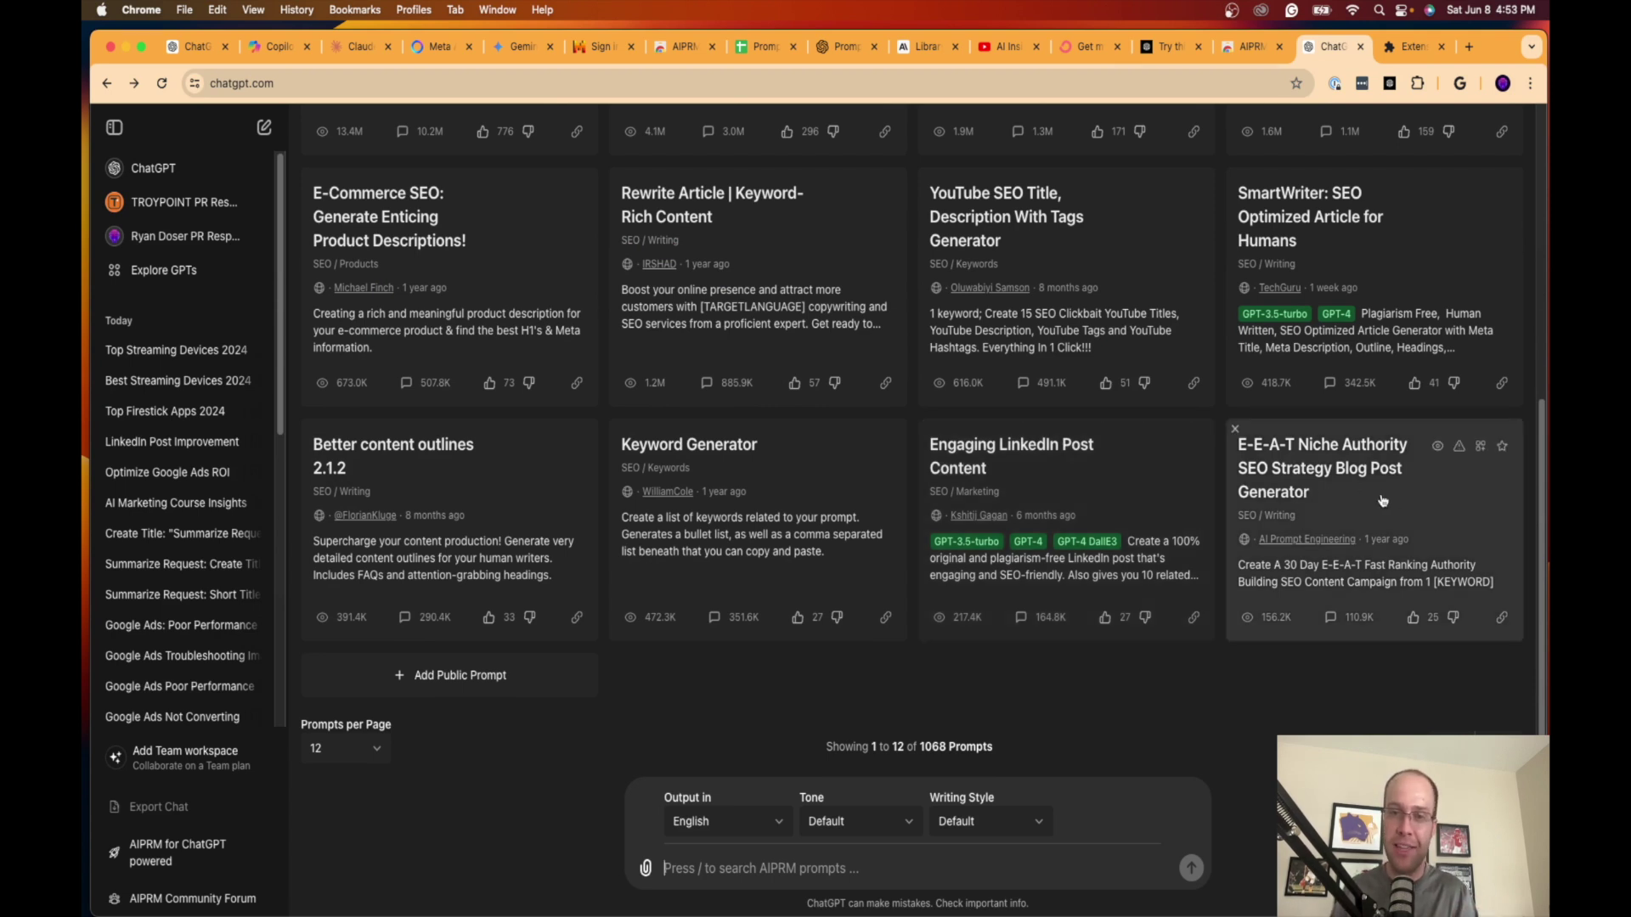
{"action": "scroll", "coordinate": [1382, 501], "scroll_direction": "up", "scroll_amount": 9}
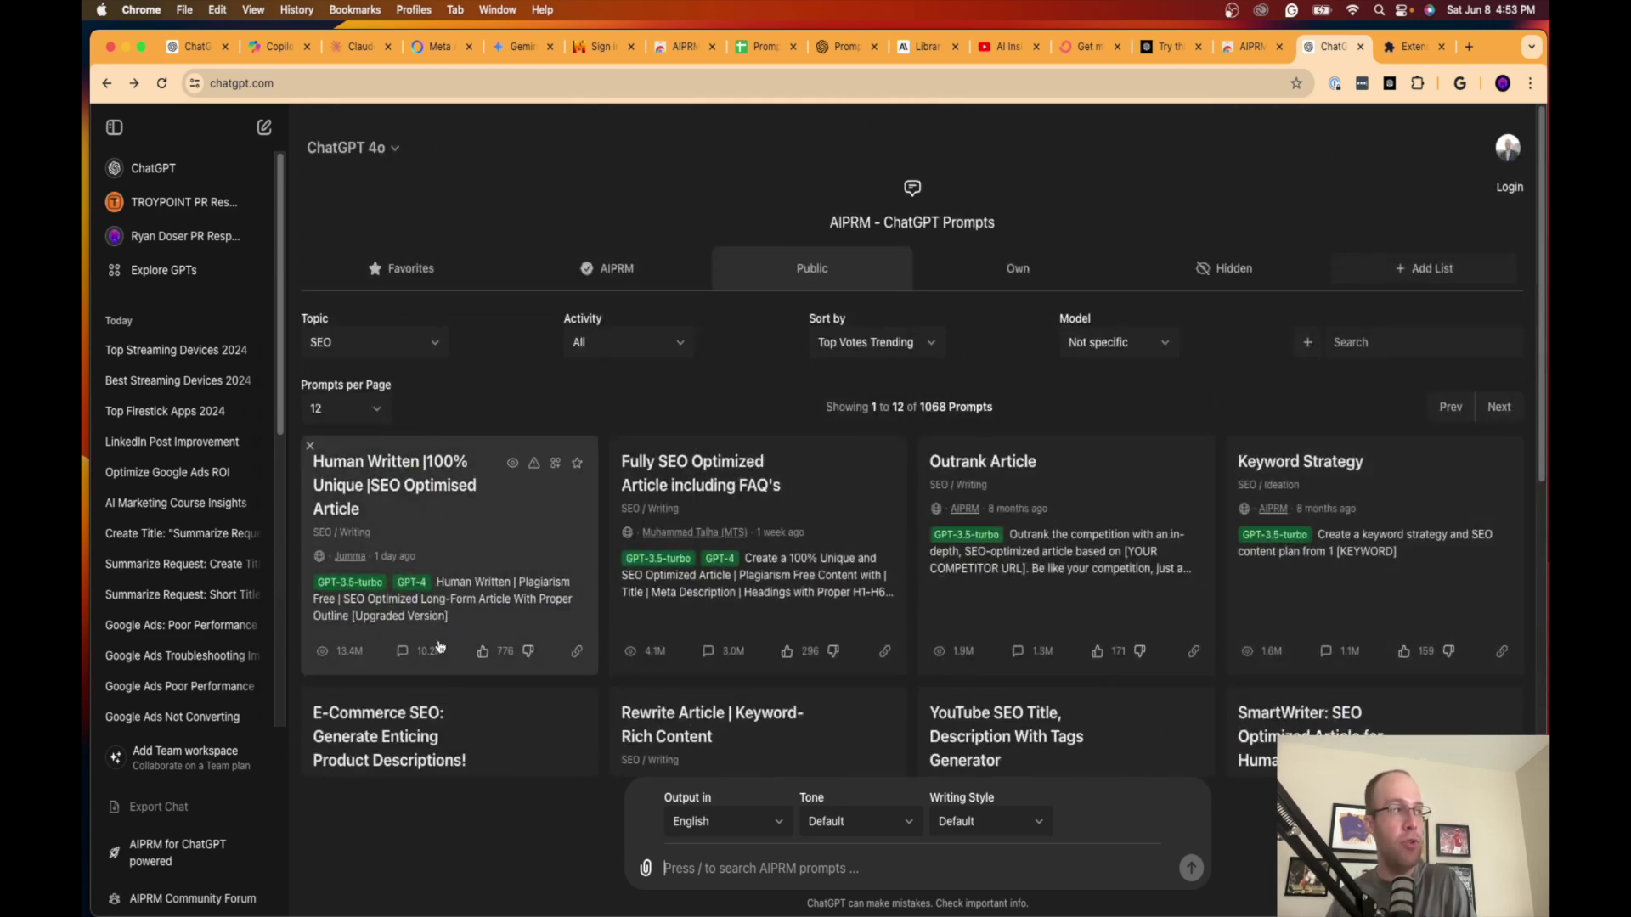
{"action": "scroll", "coordinate": [408, 637], "scroll_direction": "down", "scroll_amount": 1}
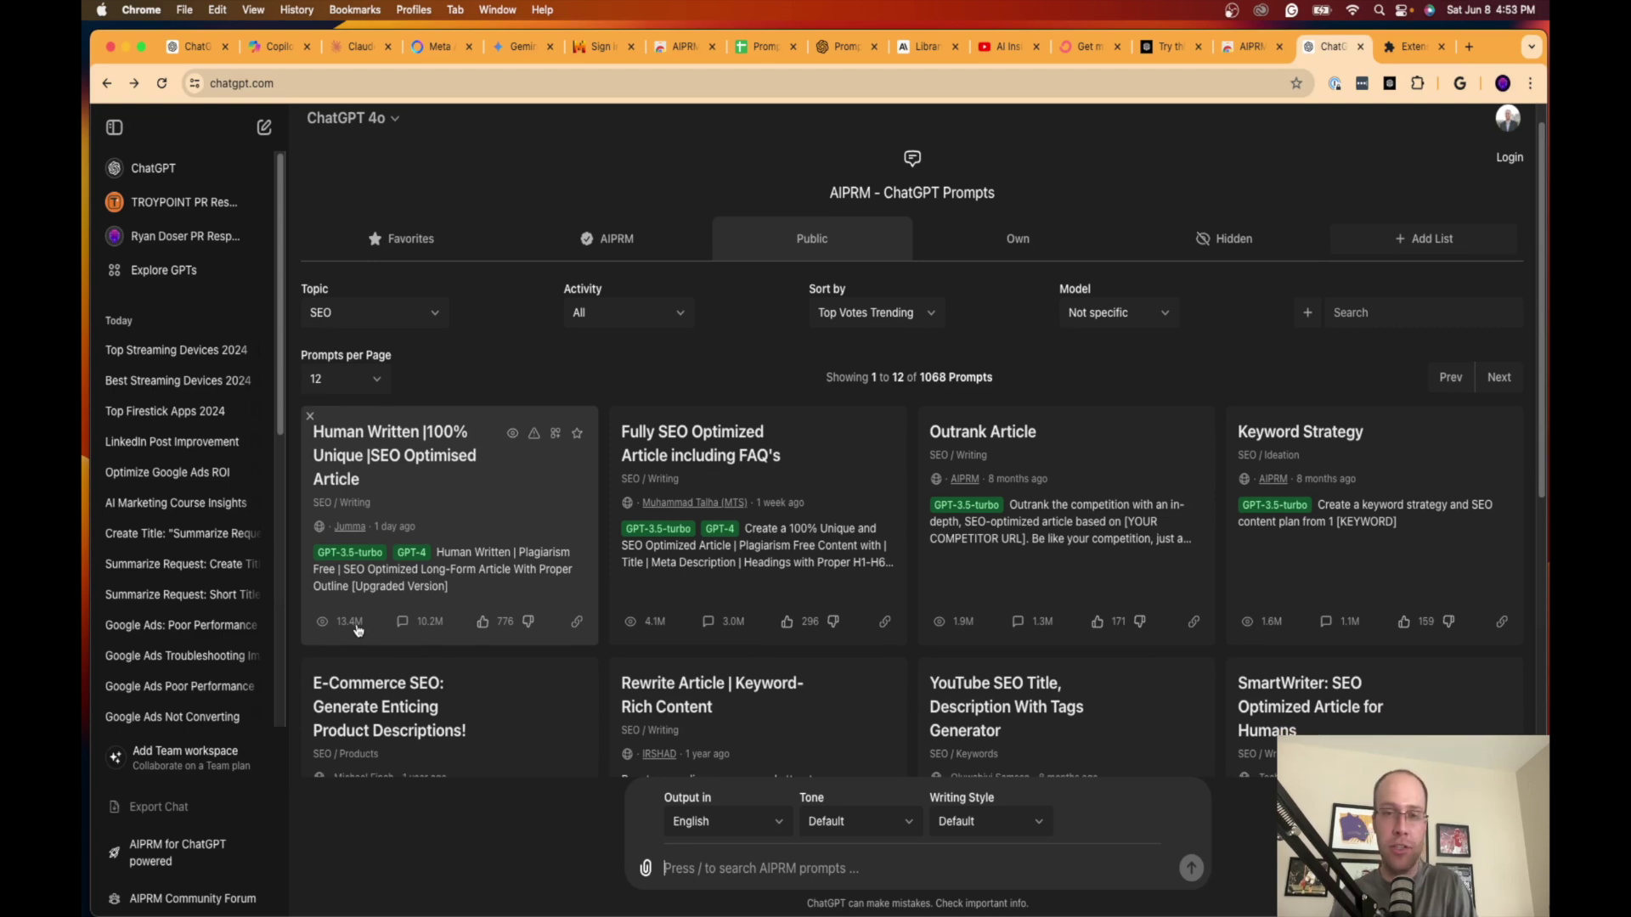
{"action": "left_click", "coordinate": [396, 522]}
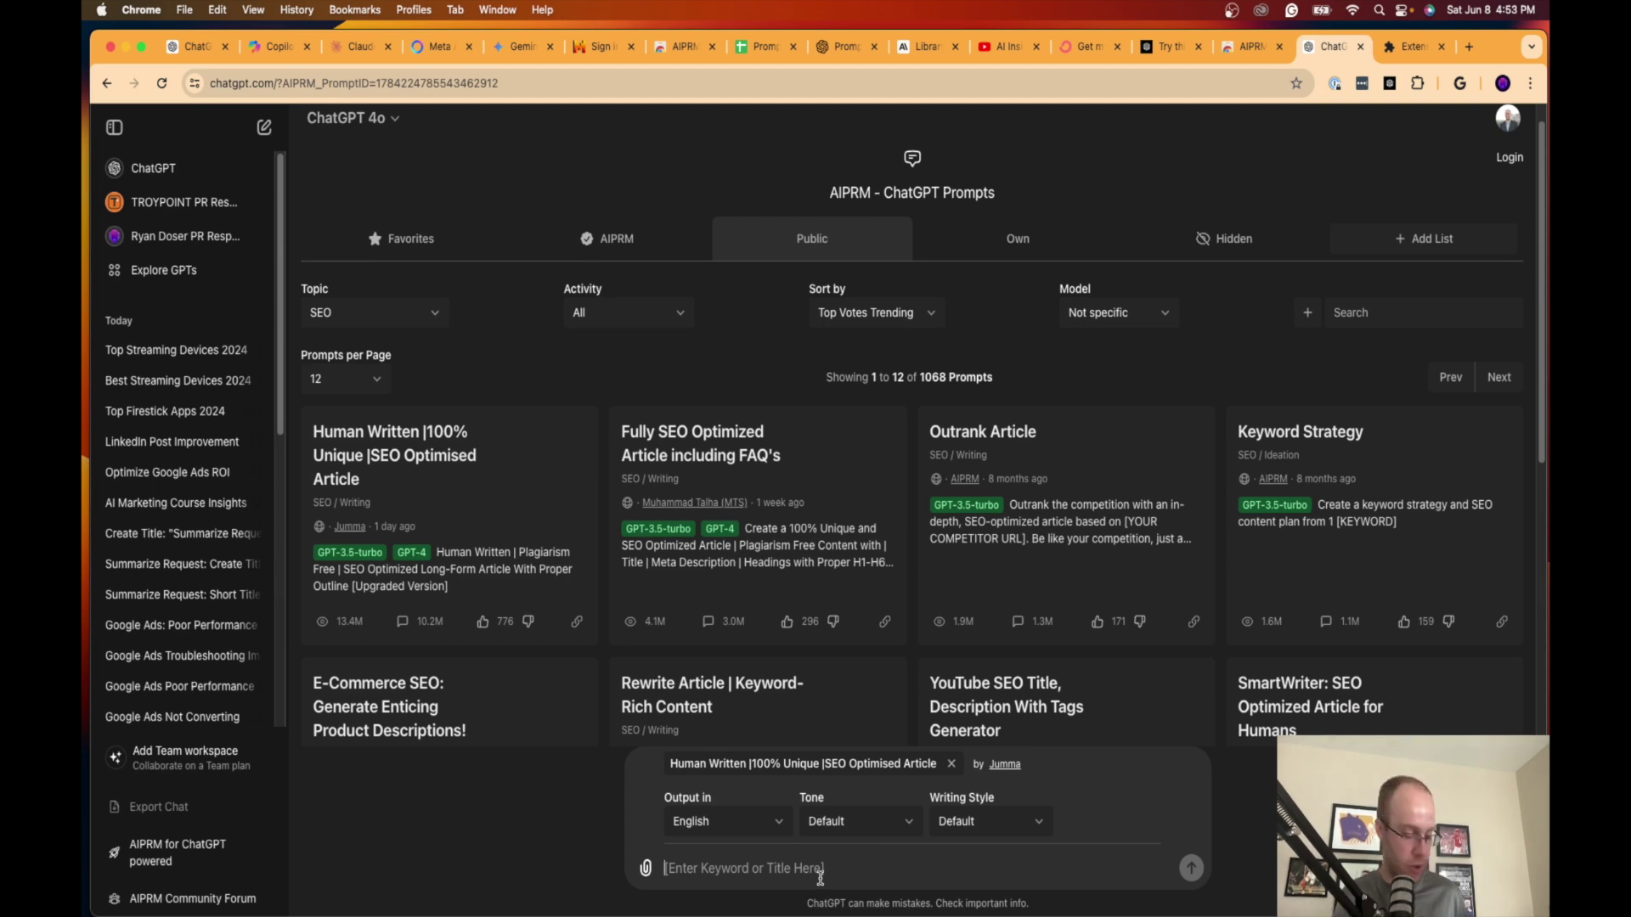
Step: Run the prompt with 'Keyword: best streaming devices'
{"action": "left_click", "coordinate": [821, 875]}
{"action": "type", "text": "K"}
{"action": "key", "text": "BackSpace"}
{"action": "type", "text": "Keywo"}
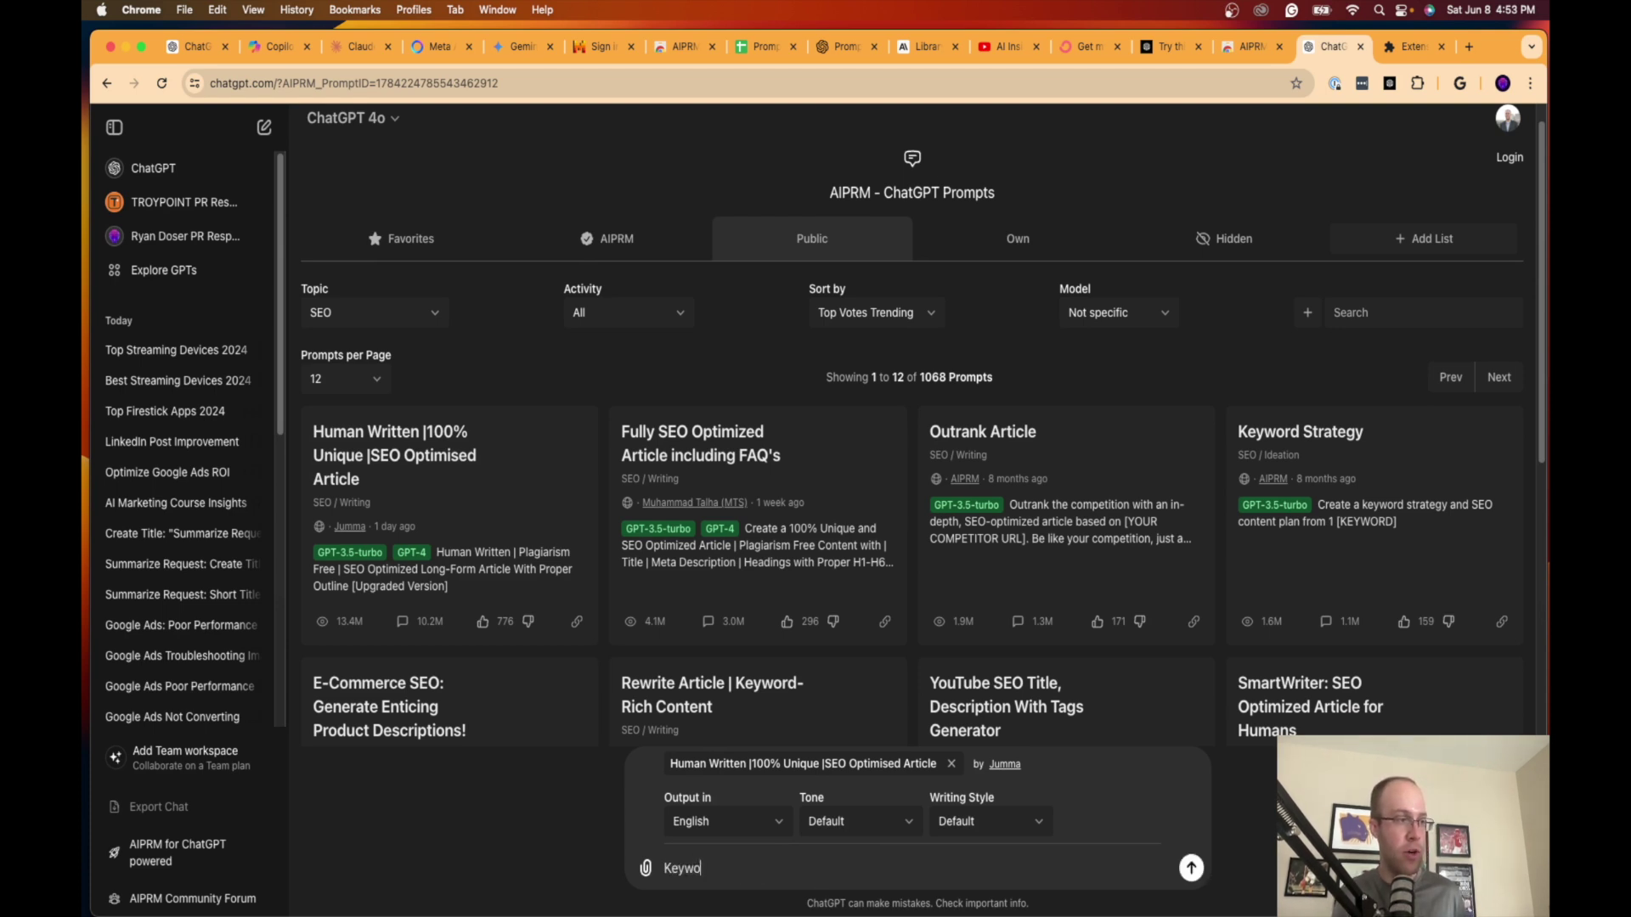
{"action": "type", "text": "rd: best st"}
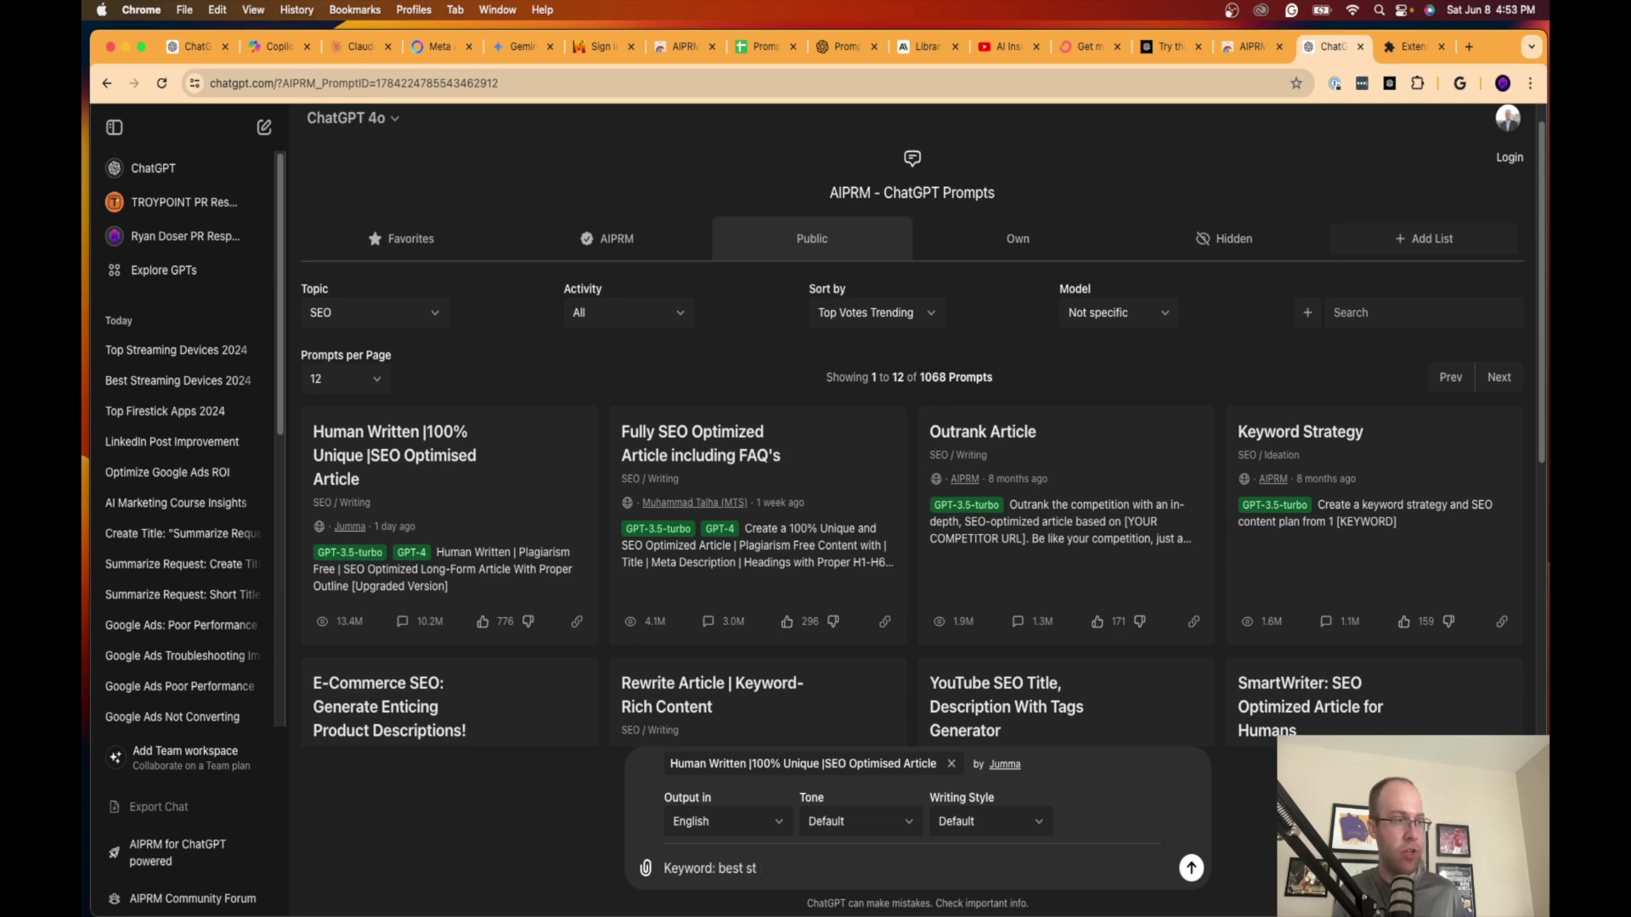
{"action": "type", "text": "reaming devices"}
{"action": "key", "text": "Return"}
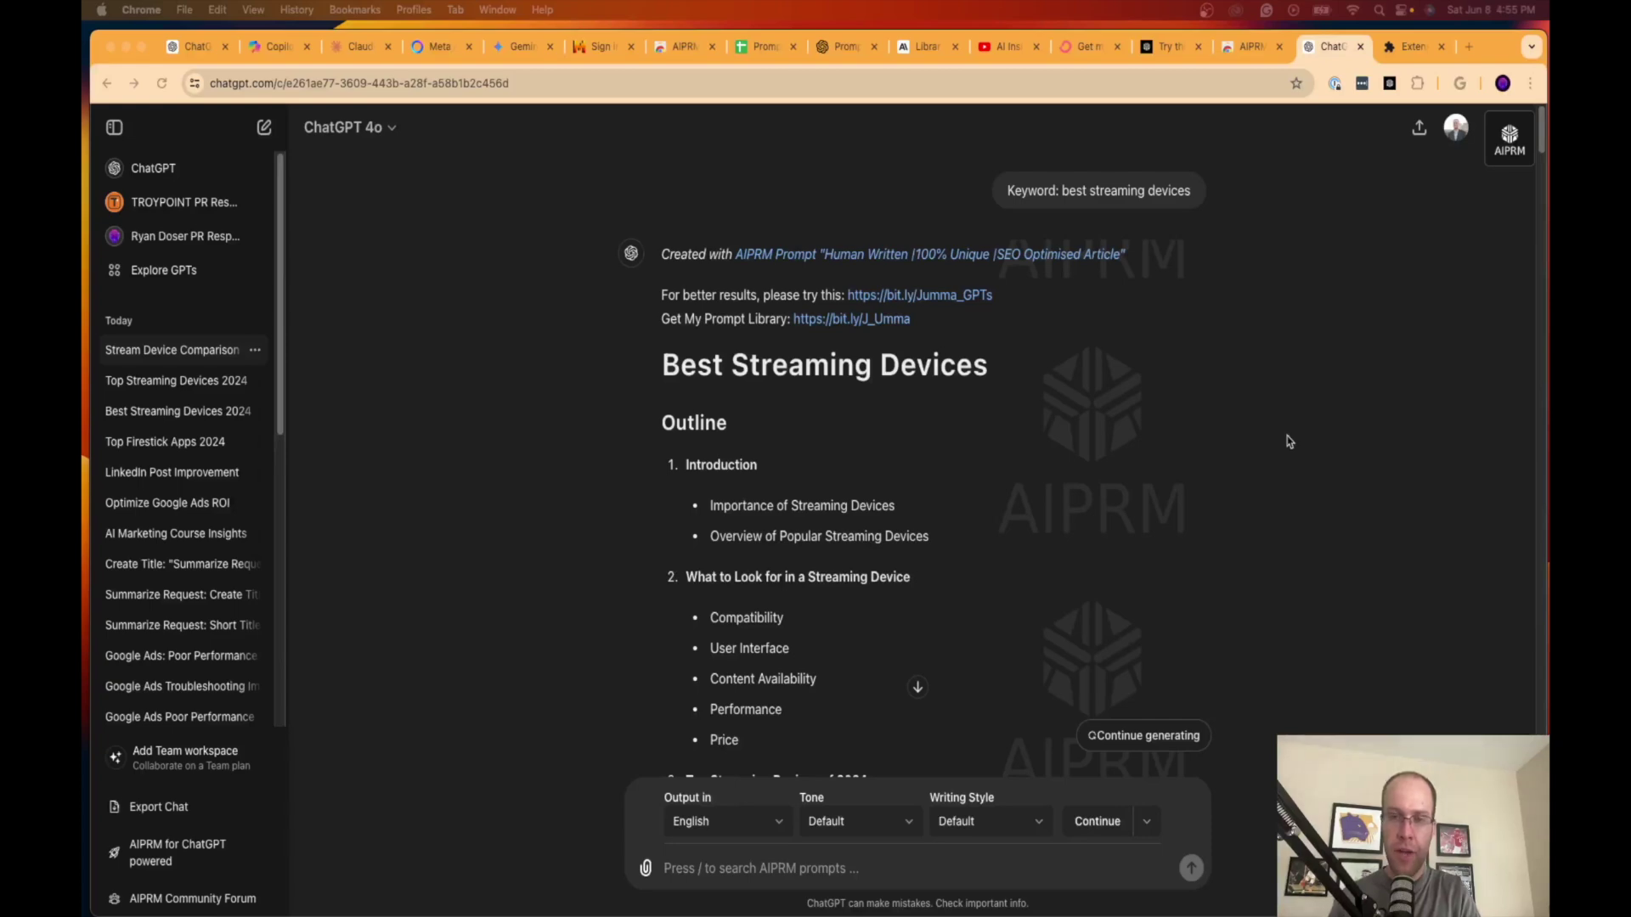
Step: Read through the streaming device comparison reply, then open Best Streaming Devices 2024 from the history
{"action": "scroll", "coordinate": [1073, 497], "scroll_direction": "down", "scroll_amount": 8}
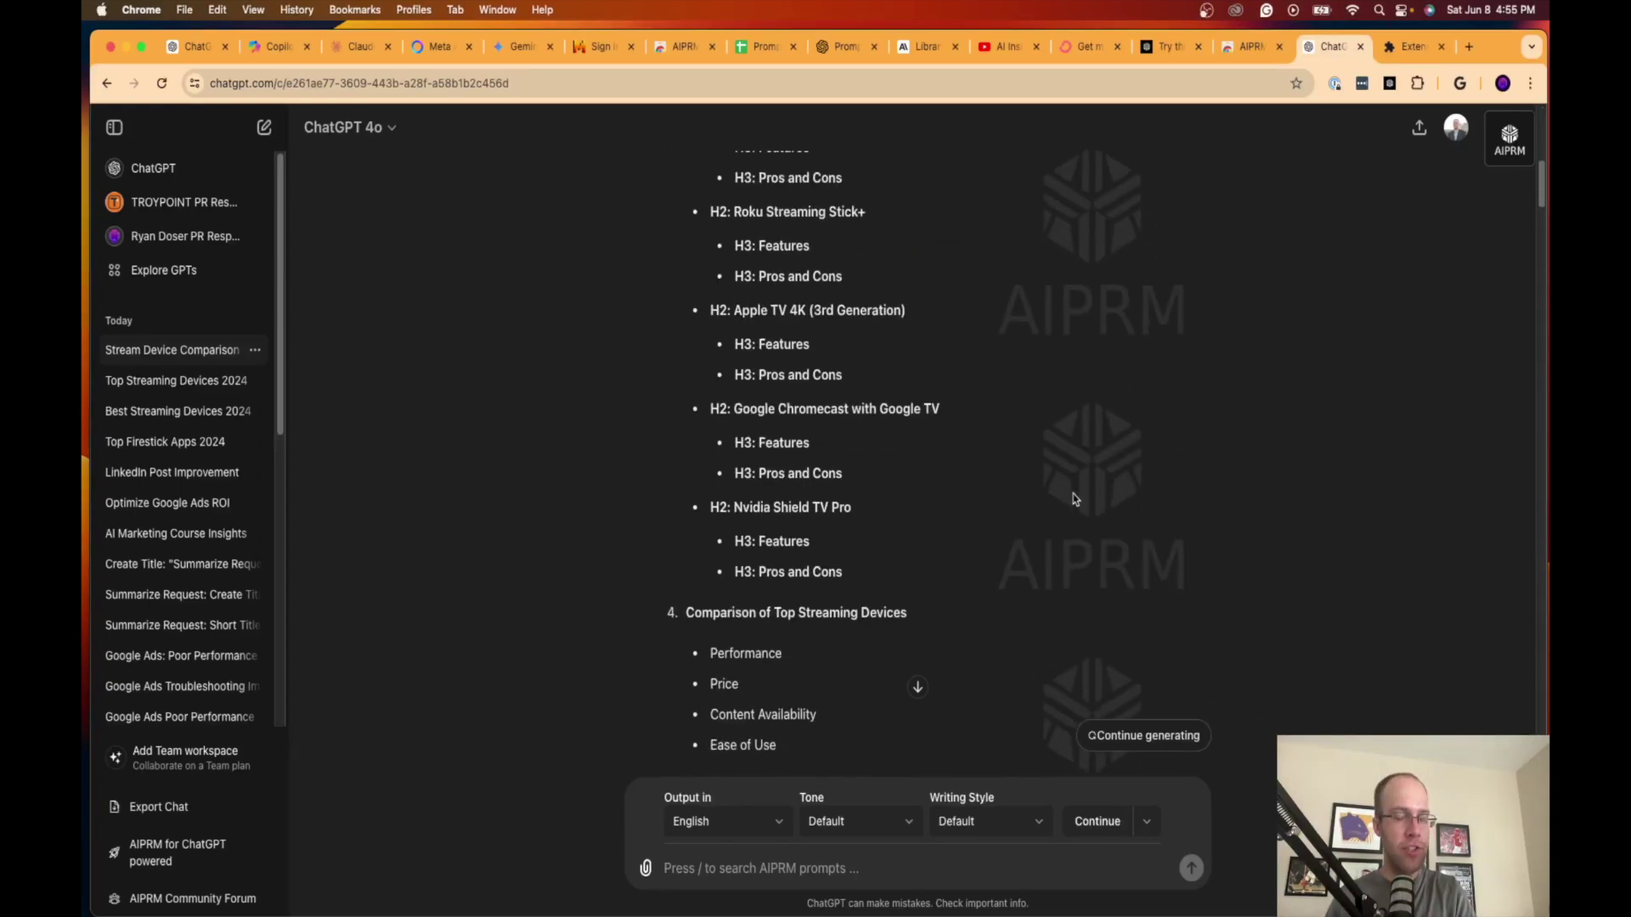
{"action": "scroll", "coordinate": [1079, 494], "scroll_direction": "down", "scroll_amount": 10}
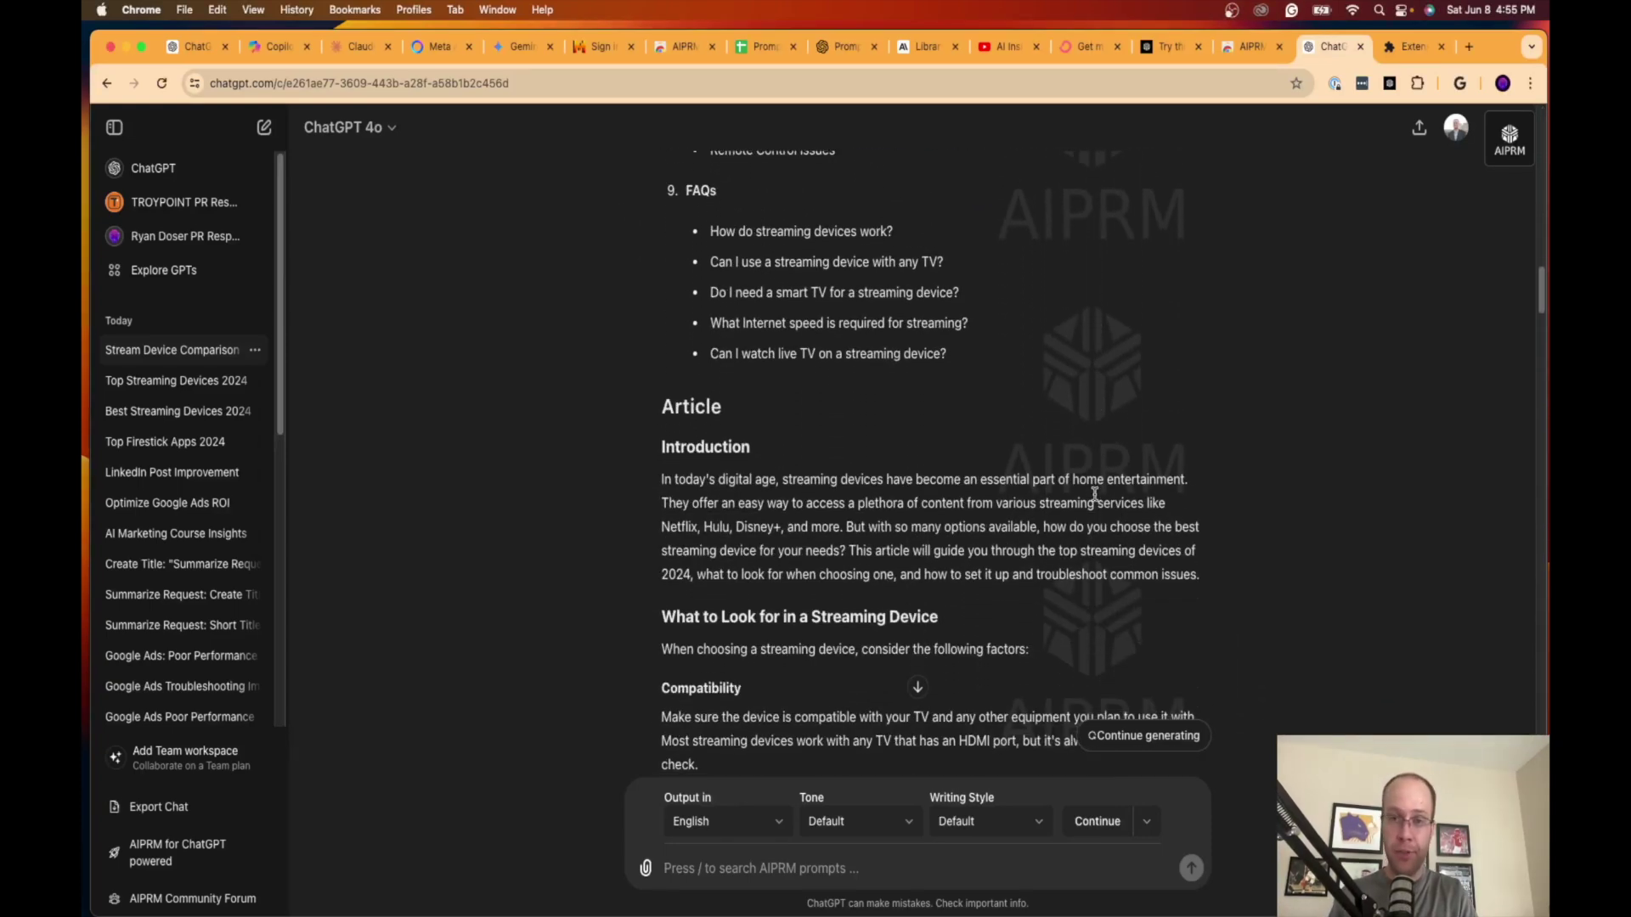
{"action": "scroll", "coordinate": [1094, 494], "scroll_direction": "down", "scroll_amount": 10}
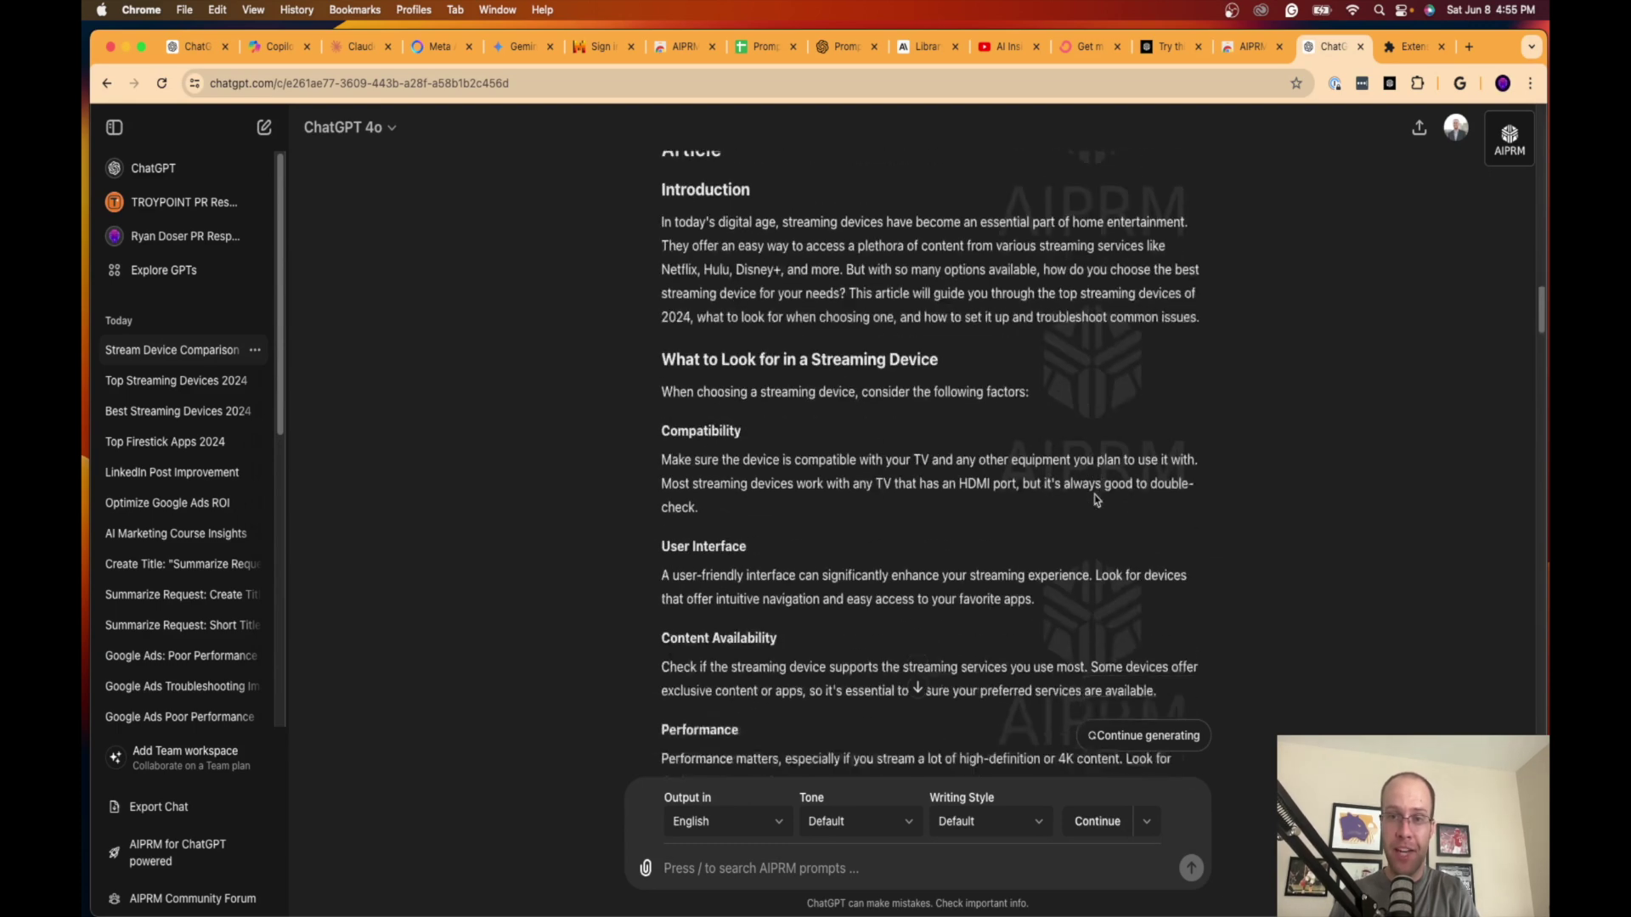
{"action": "scroll", "coordinate": [1096, 499], "scroll_direction": "down", "scroll_amount": 8}
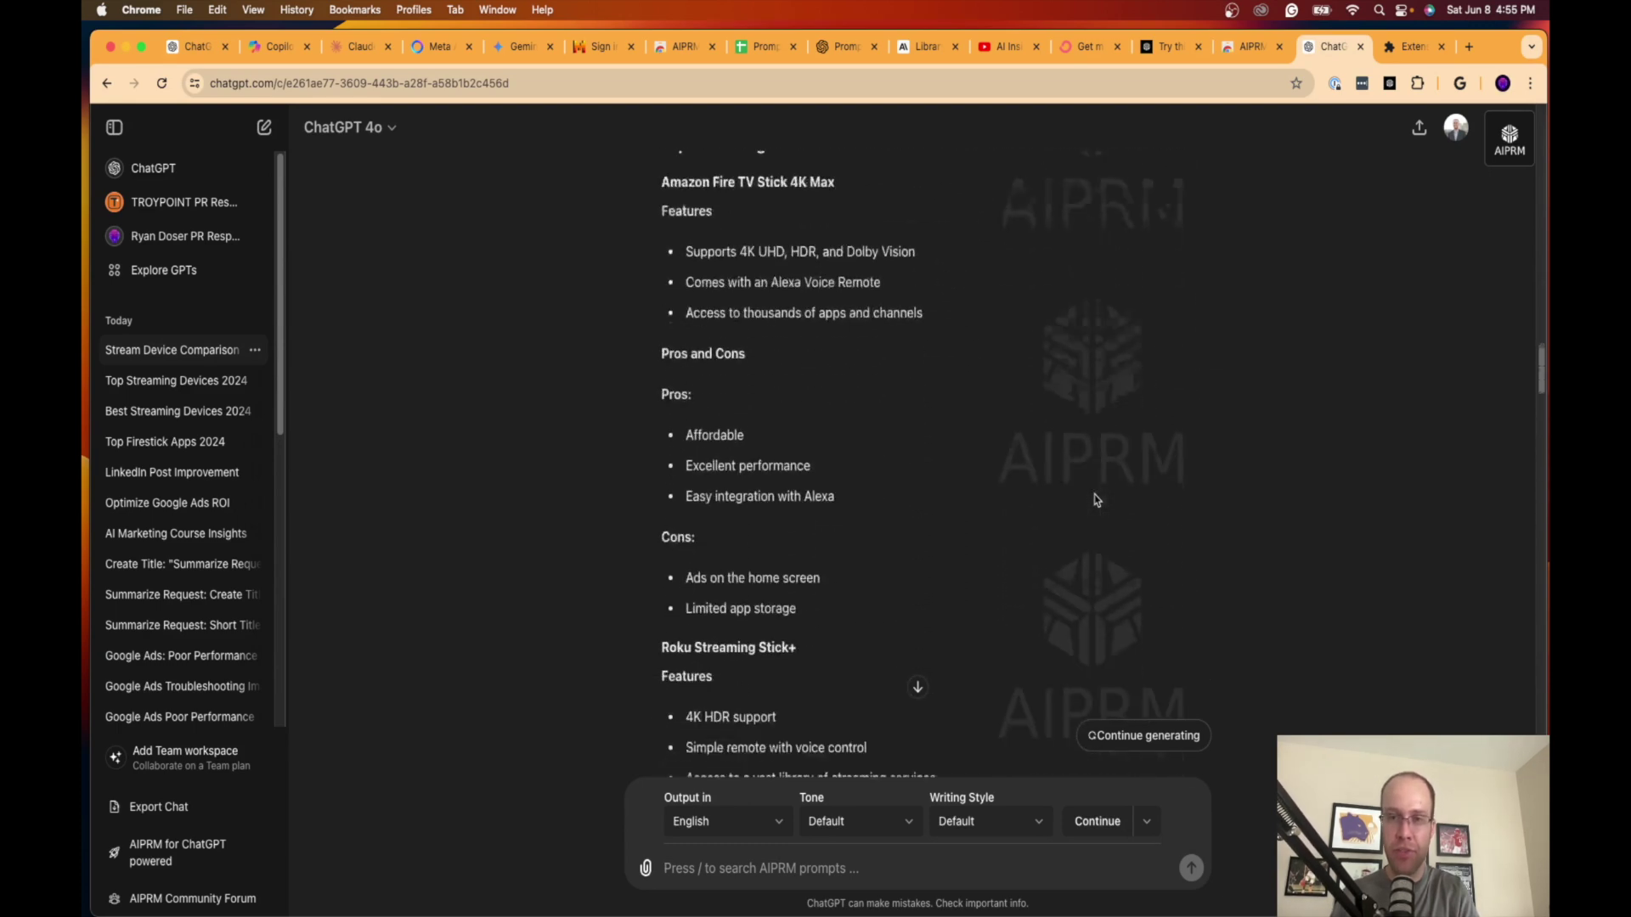
{"action": "scroll", "coordinate": [1096, 499], "scroll_direction": "down", "scroll_amount": 4}
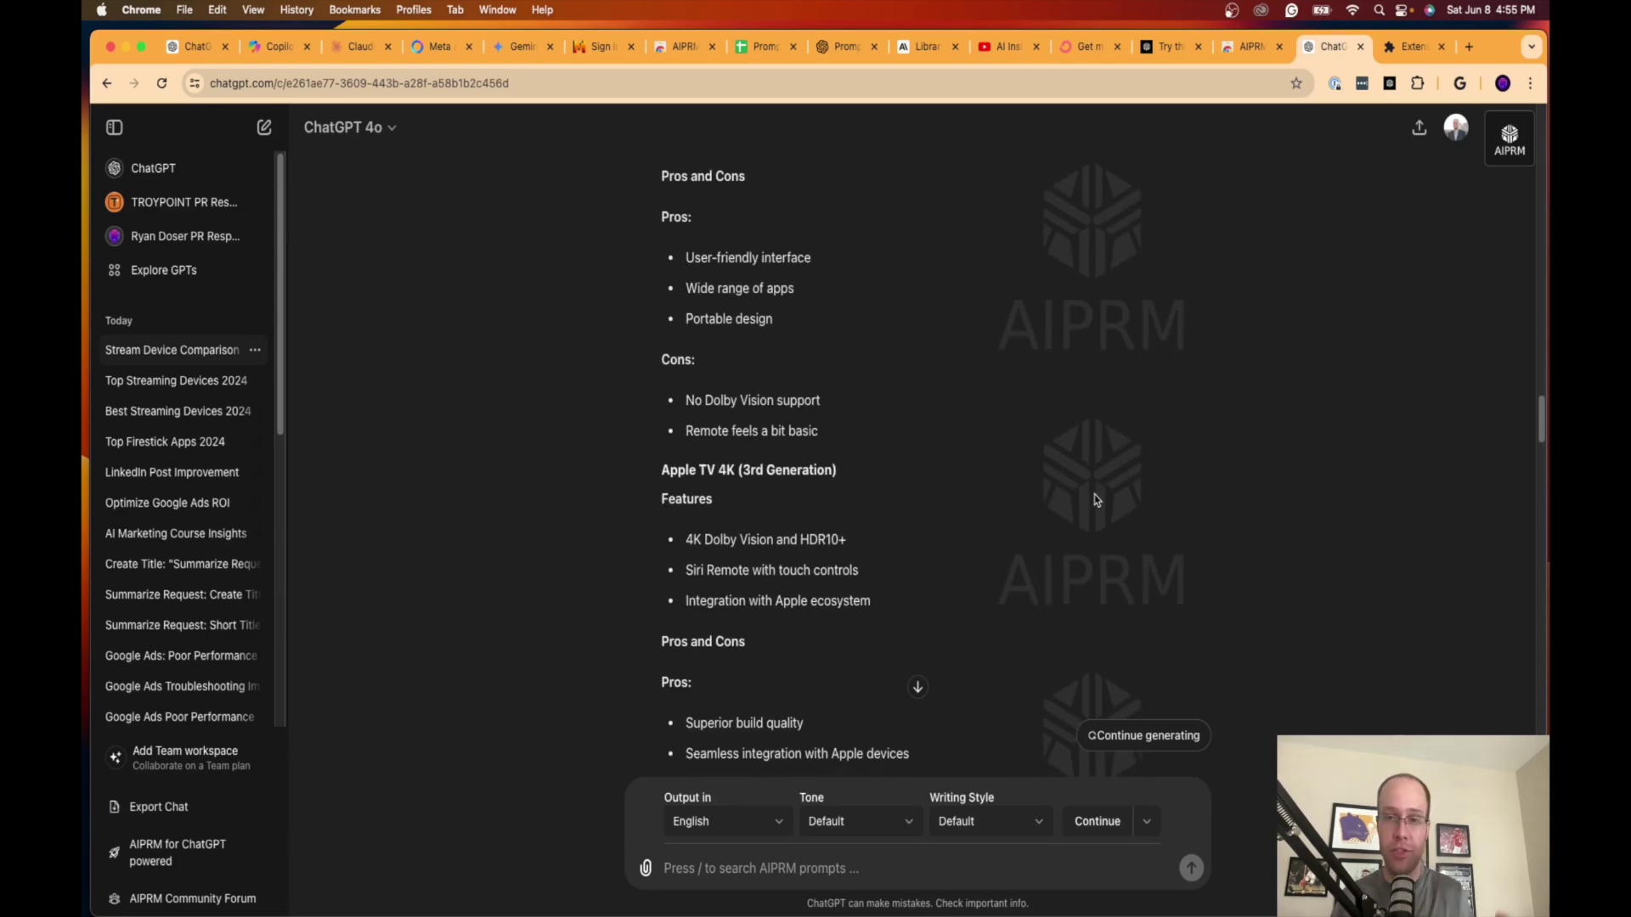
{"action": "scroll", "coordinate": [1096, 499], "scroll_direction": "down", "scroll_amount": 10}
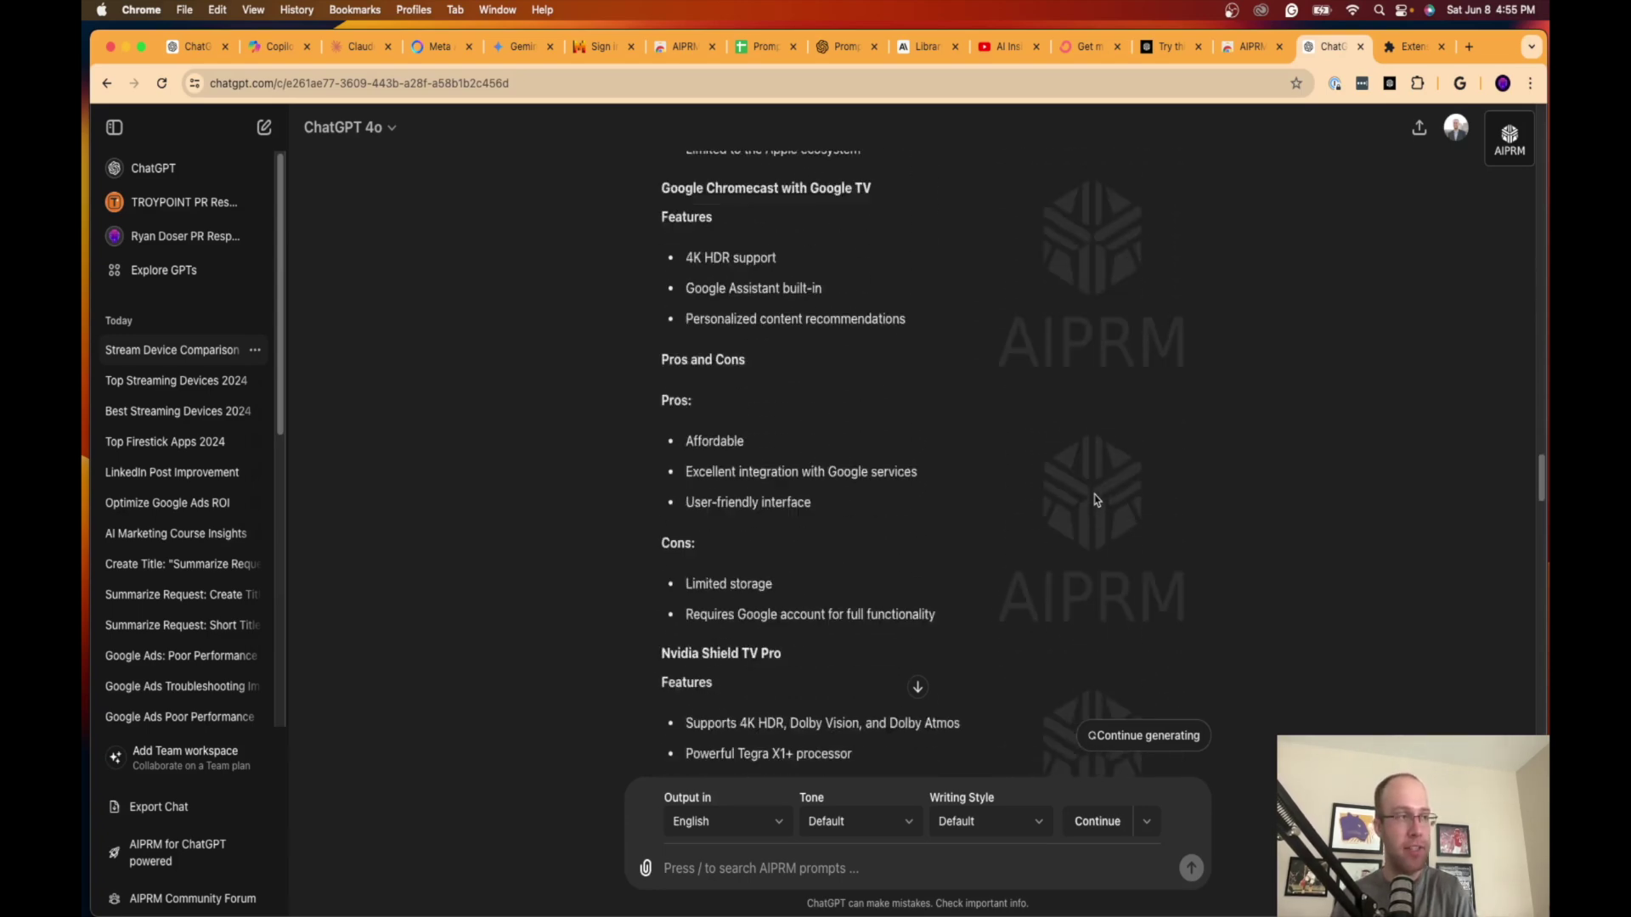
{"action": "scroll", "coordinate": [1096, 500], "scroll_direction": "down", "scroll_amount": 1}
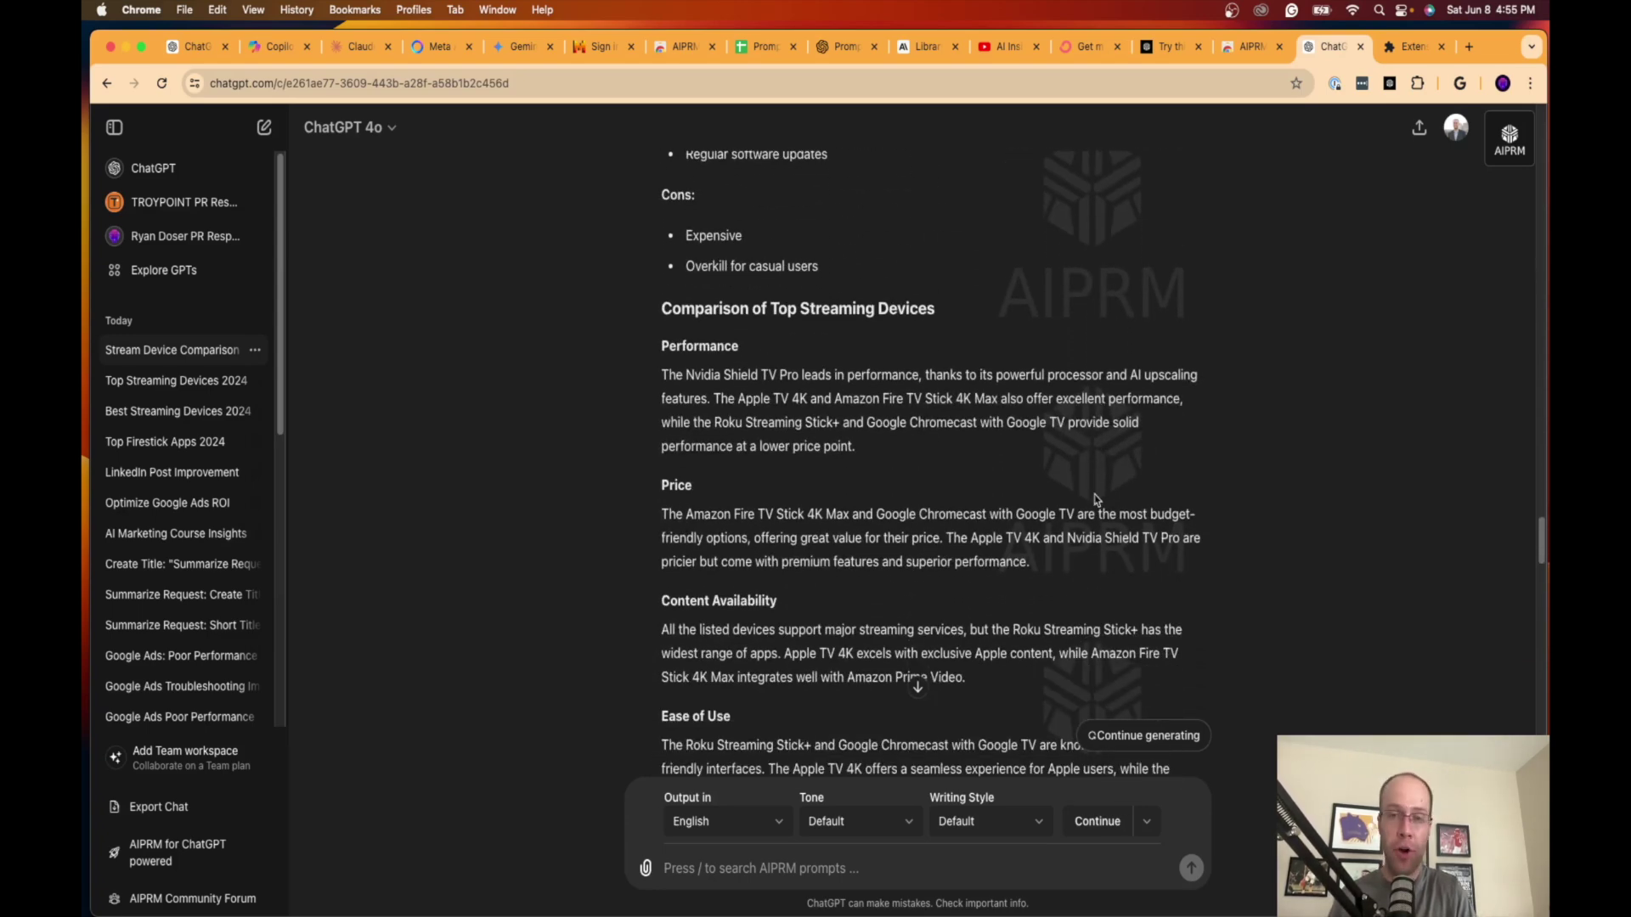
{"action": "scroll", "coordinate": [1096, 499], "scroll_direction": "down", "scroll_amount": 15}
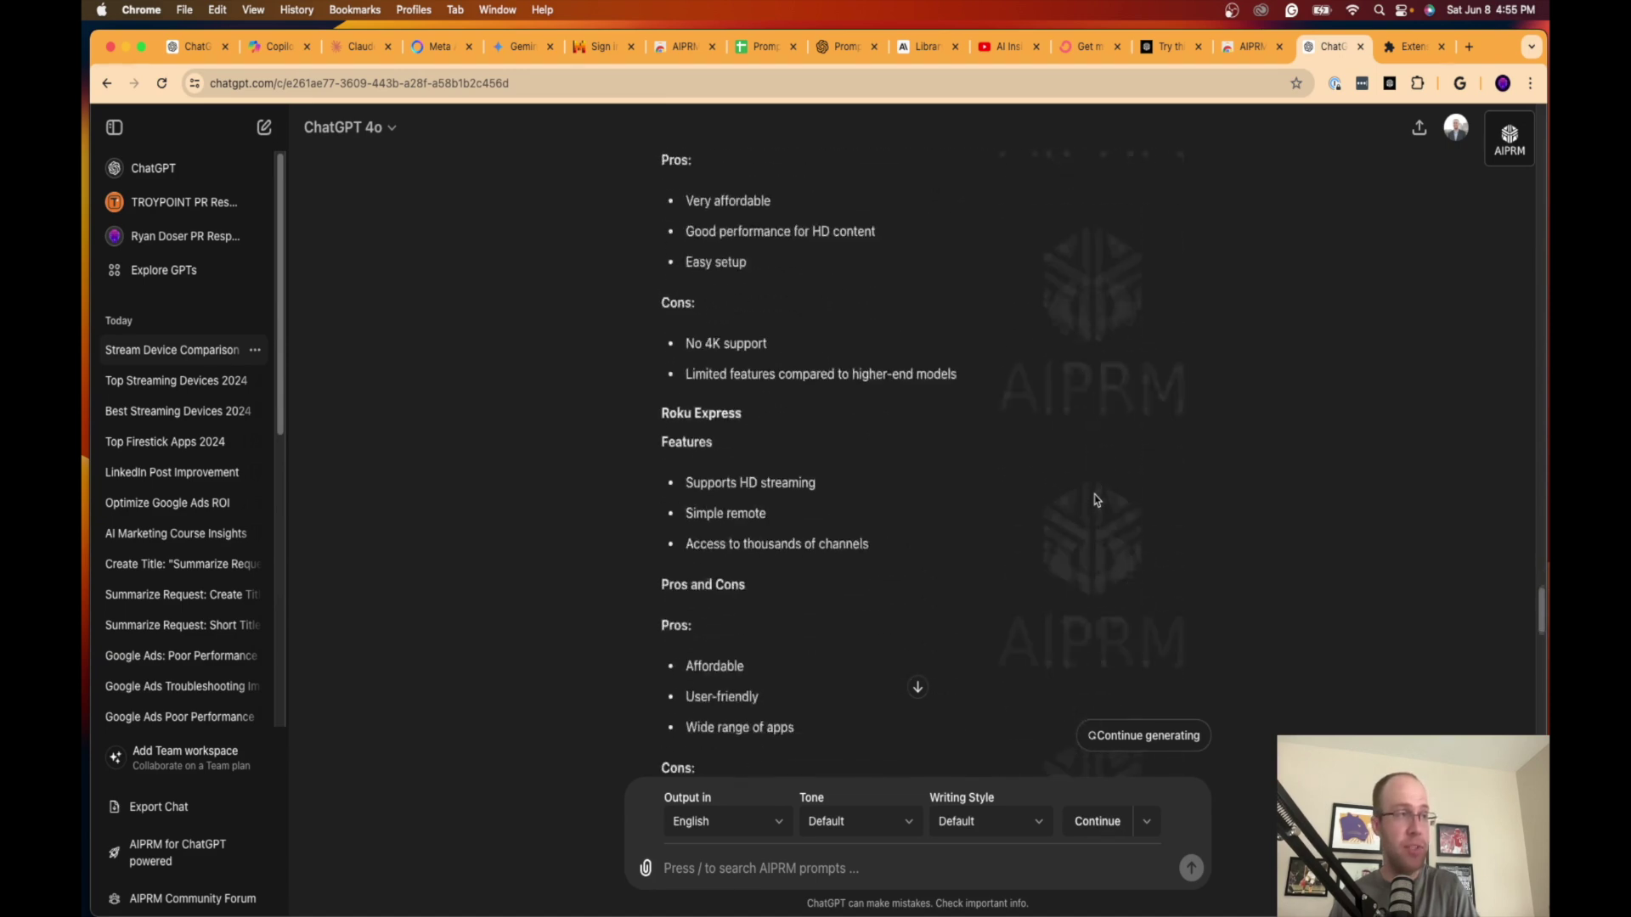
{"action": "scroll", "coordinate": [1096, 500], "scroll_direction": "down", "scroll_amount": 10}
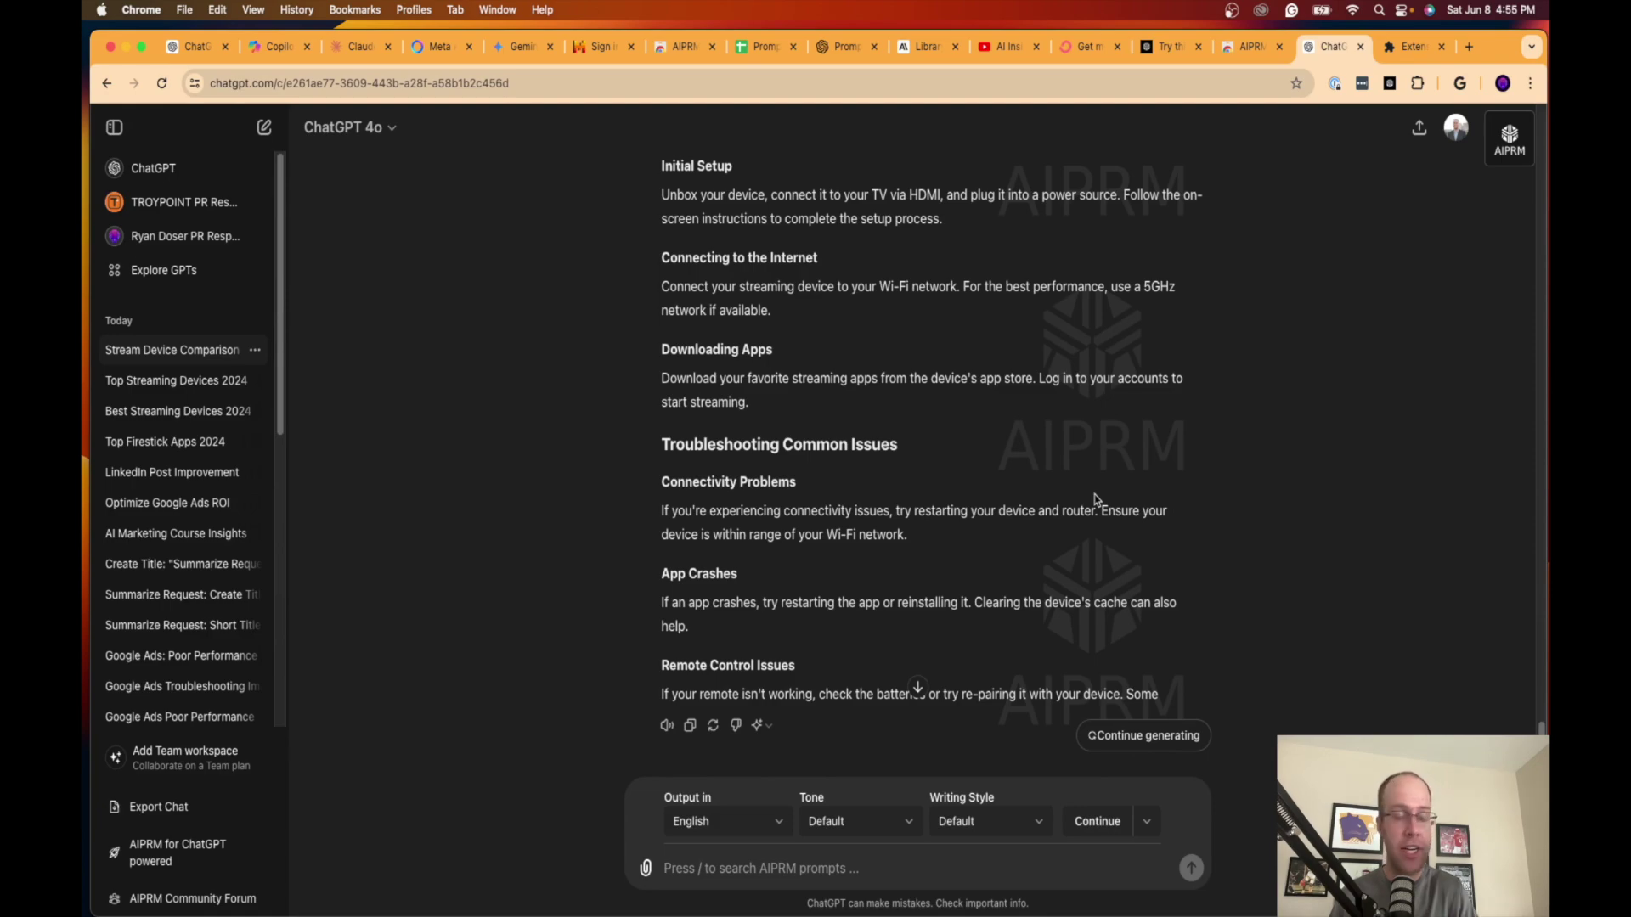
{"action": "scroll", "coordinate": [1096, 499], "scroll_direction": "up", "scroll_amount": 15}
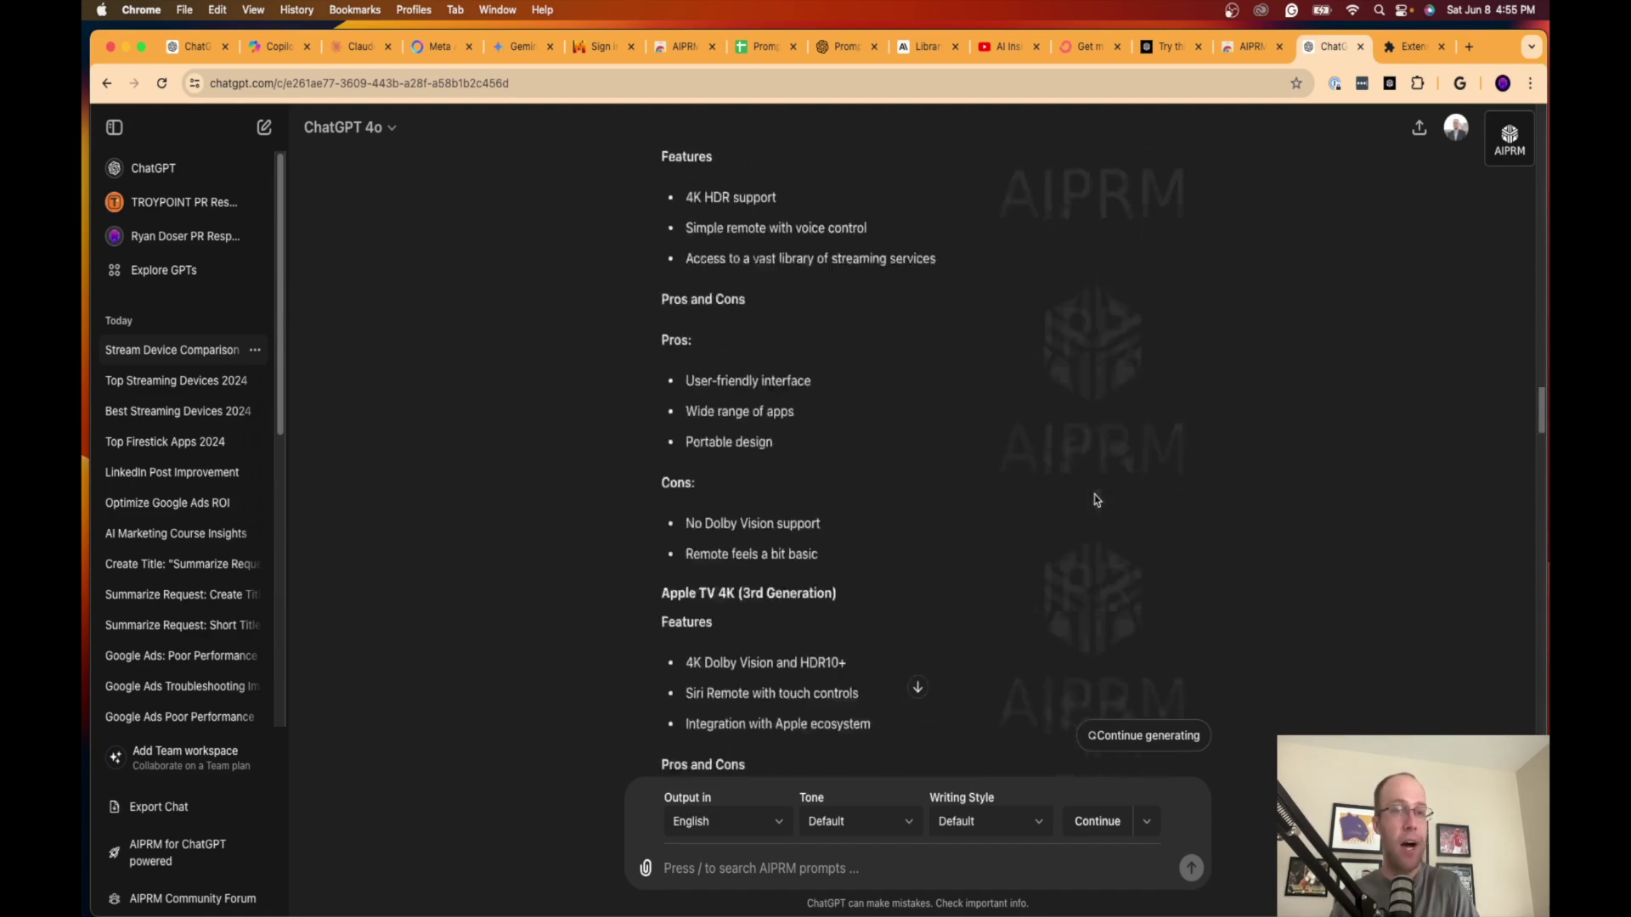
{"action": "scroll", "coordinate": [1096, 500], "scroll_direction": "up", "scroll_amount": 20}
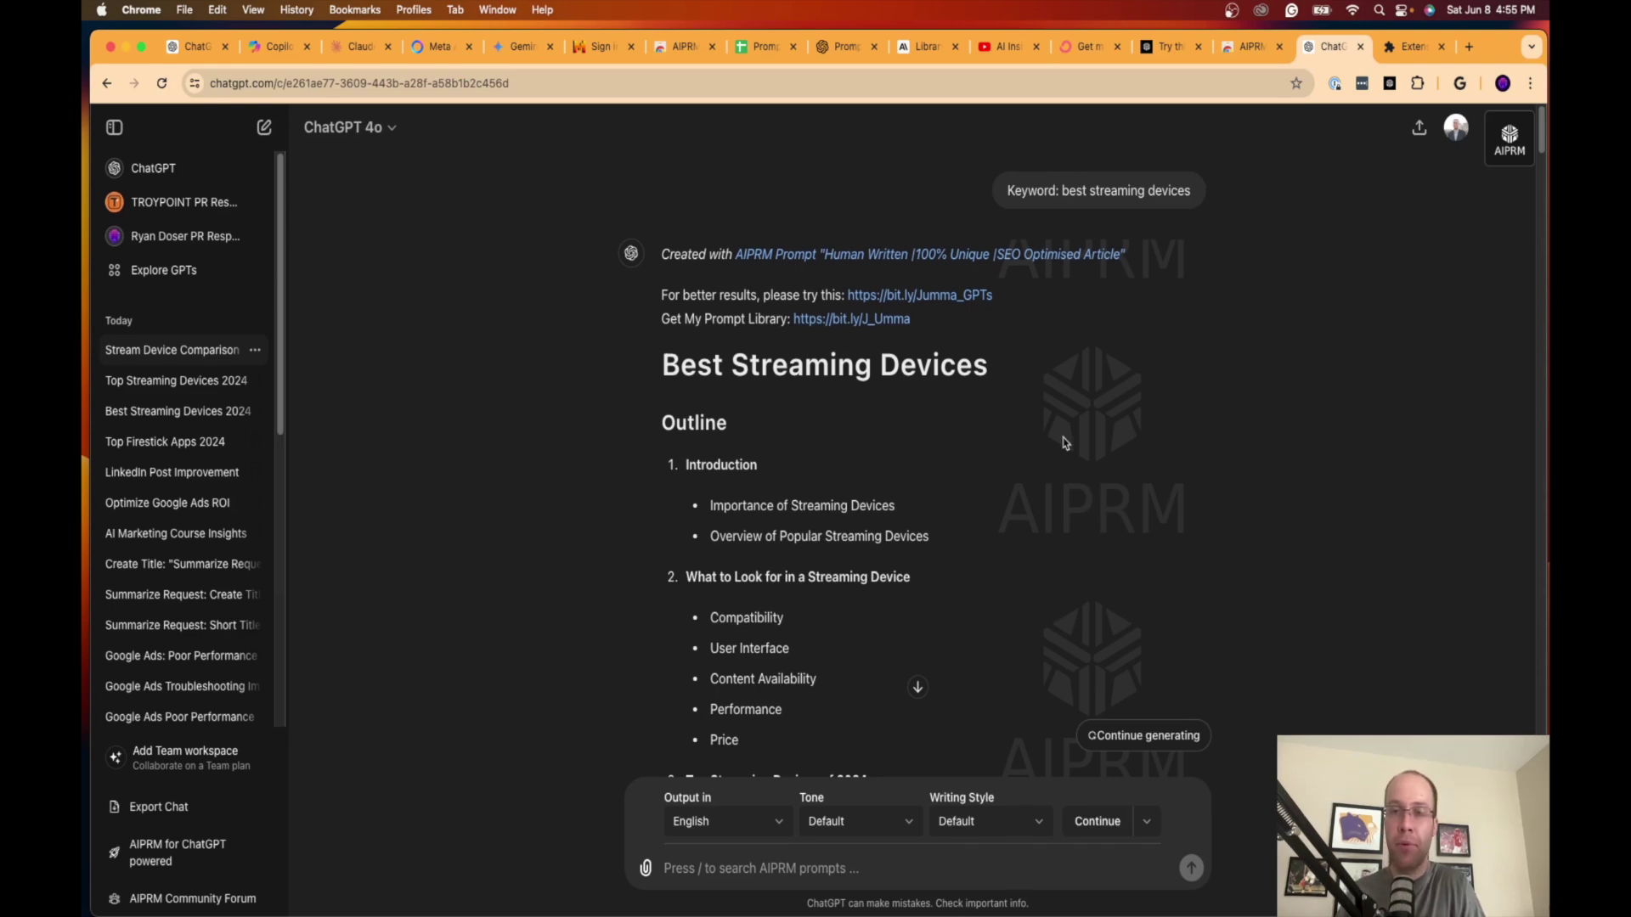
{"action": "left_click", "coordinate": [180, 411]}
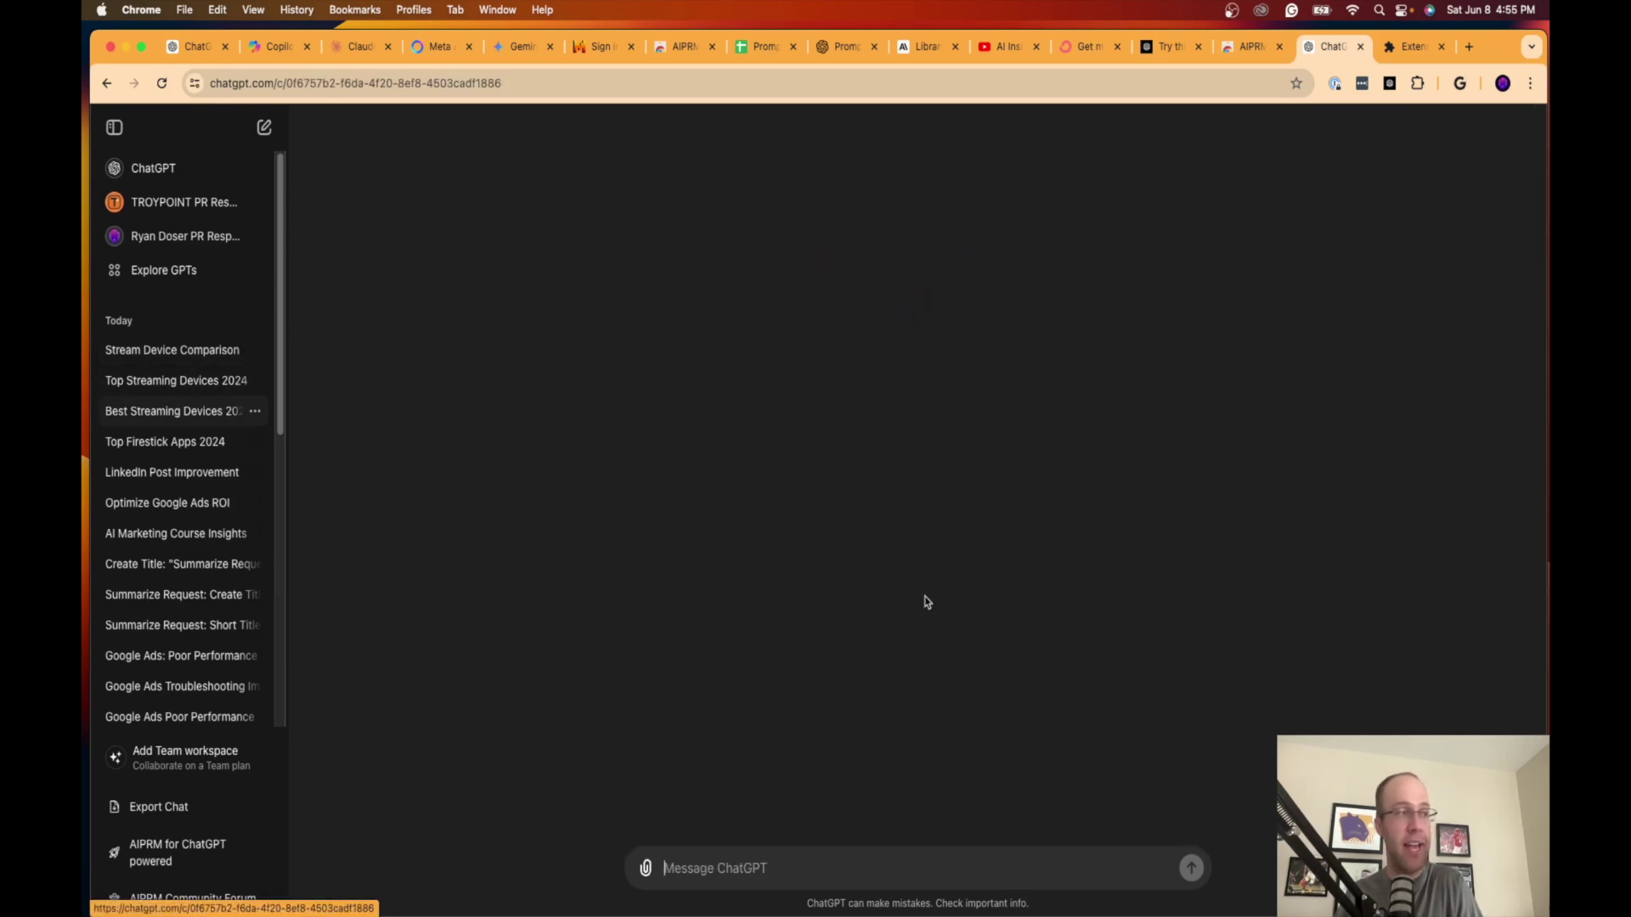
Step: Review the original blog-post prompt and reply in Best Streaming Devices 2024
{"action": "scroll", "coordinate": [969, 548], "scroll_direction": "up", "scroll_amount": 20}
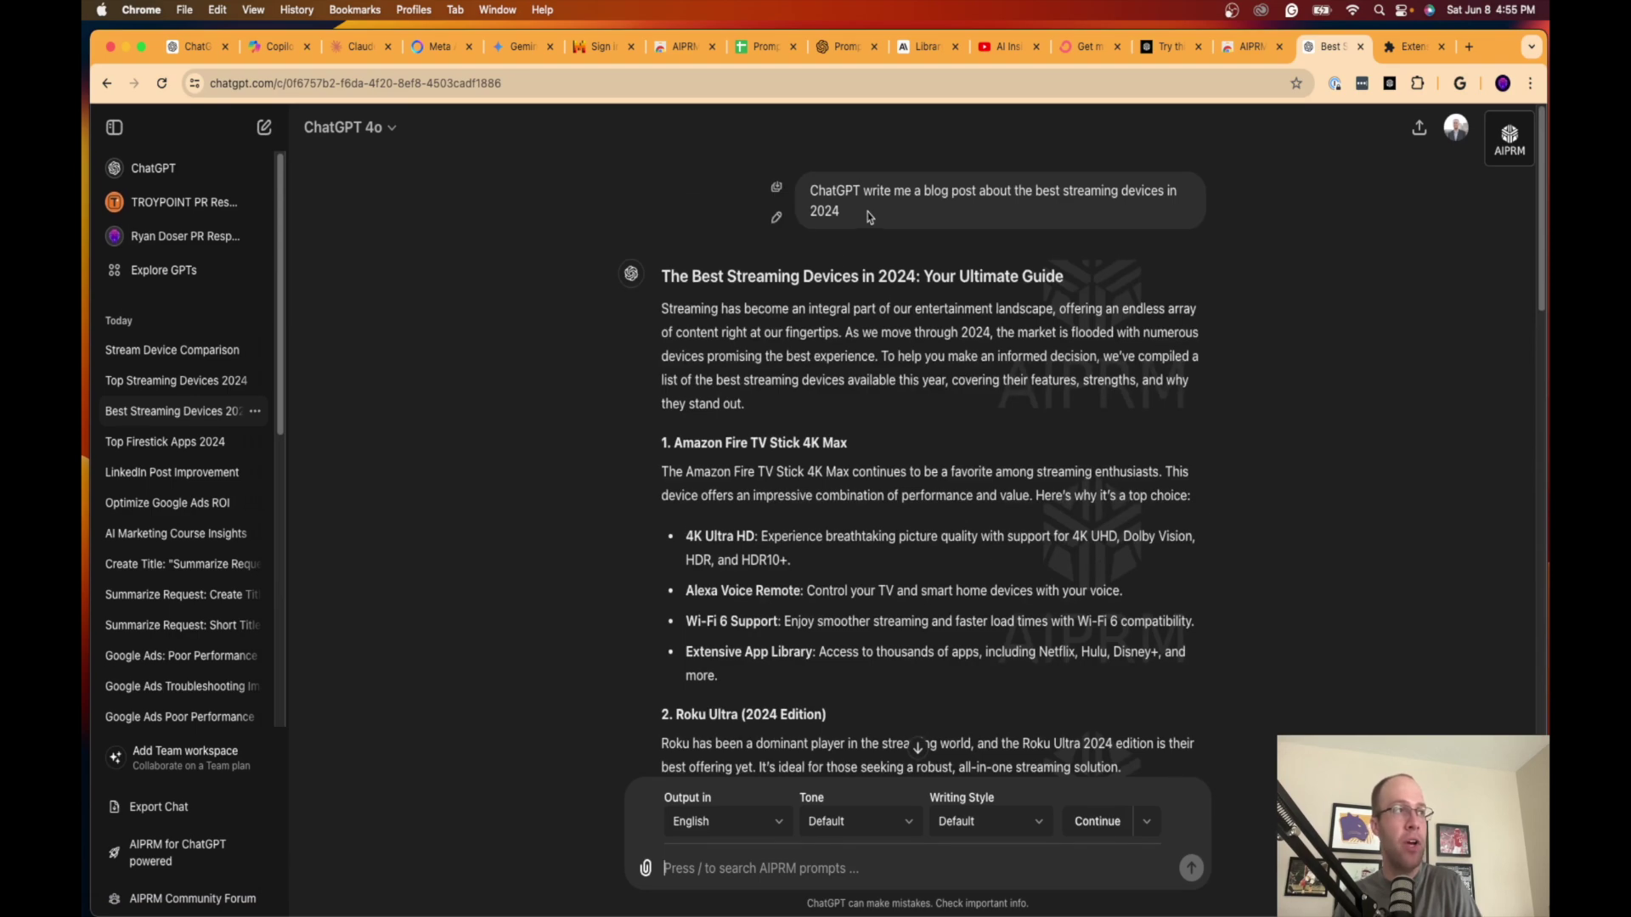
{"action": "left_click_drag", "start_coordinate": [870, 218], "coordinate": [814, 183]}
{"action": "left_click", "coordinate": [927, 195]}
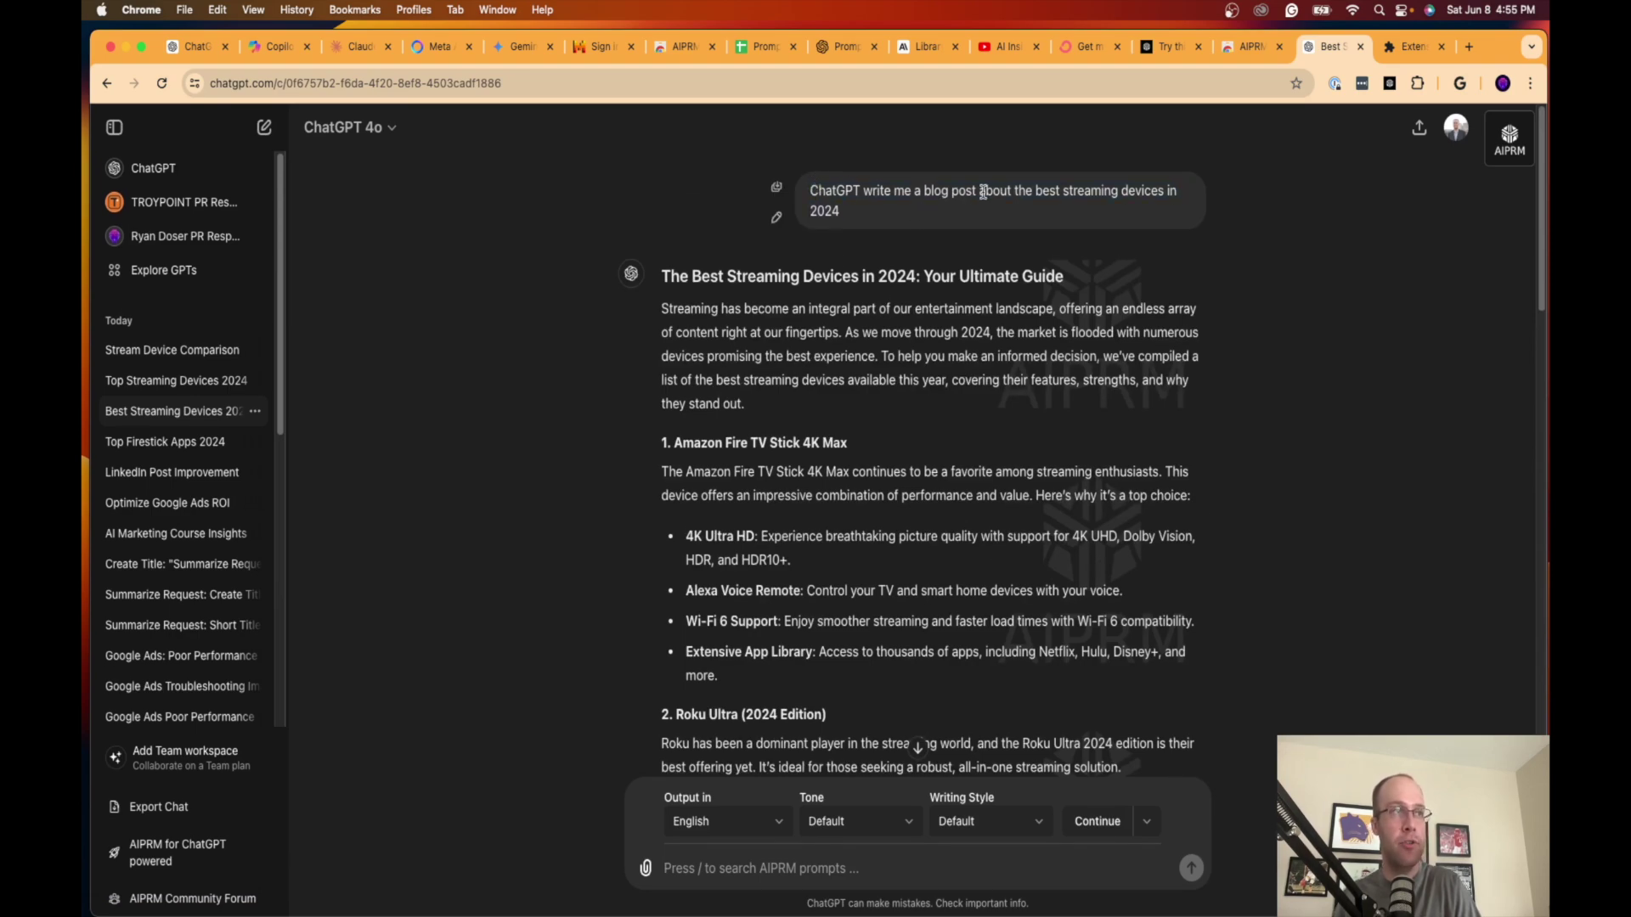
{"action": "scroll", "coordinate": [846, 536], "scroll_direction": "down", "scroll_amount": 20}
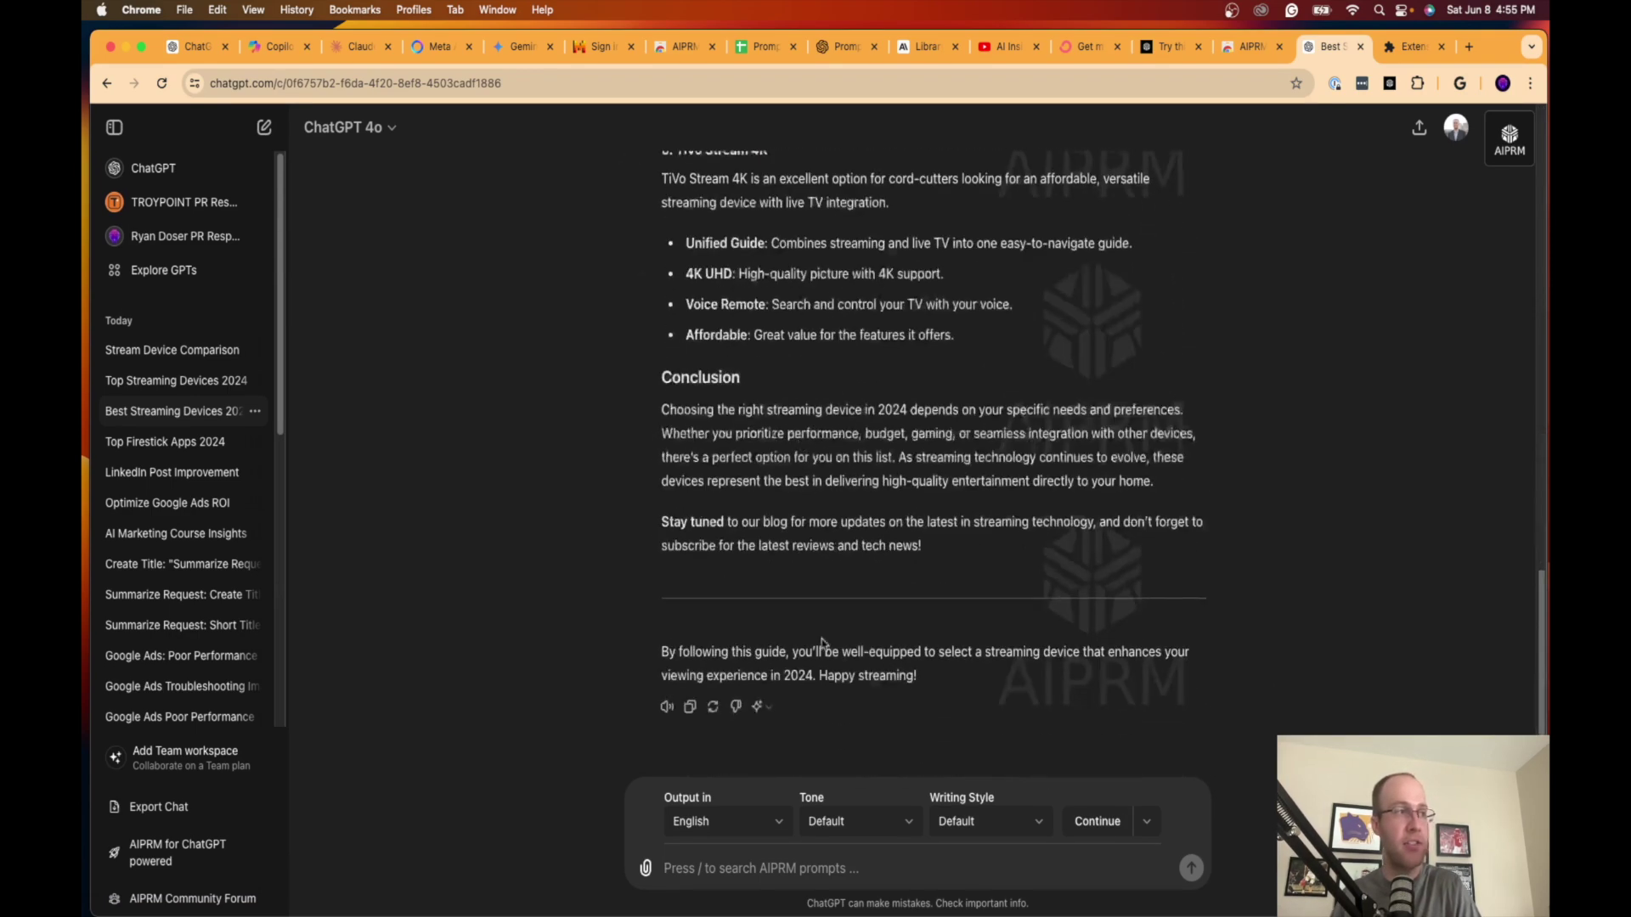
{"action": "scroll", "coordinate": [972, 511], "scroll_direction": "up", "scroll_amount": 20}
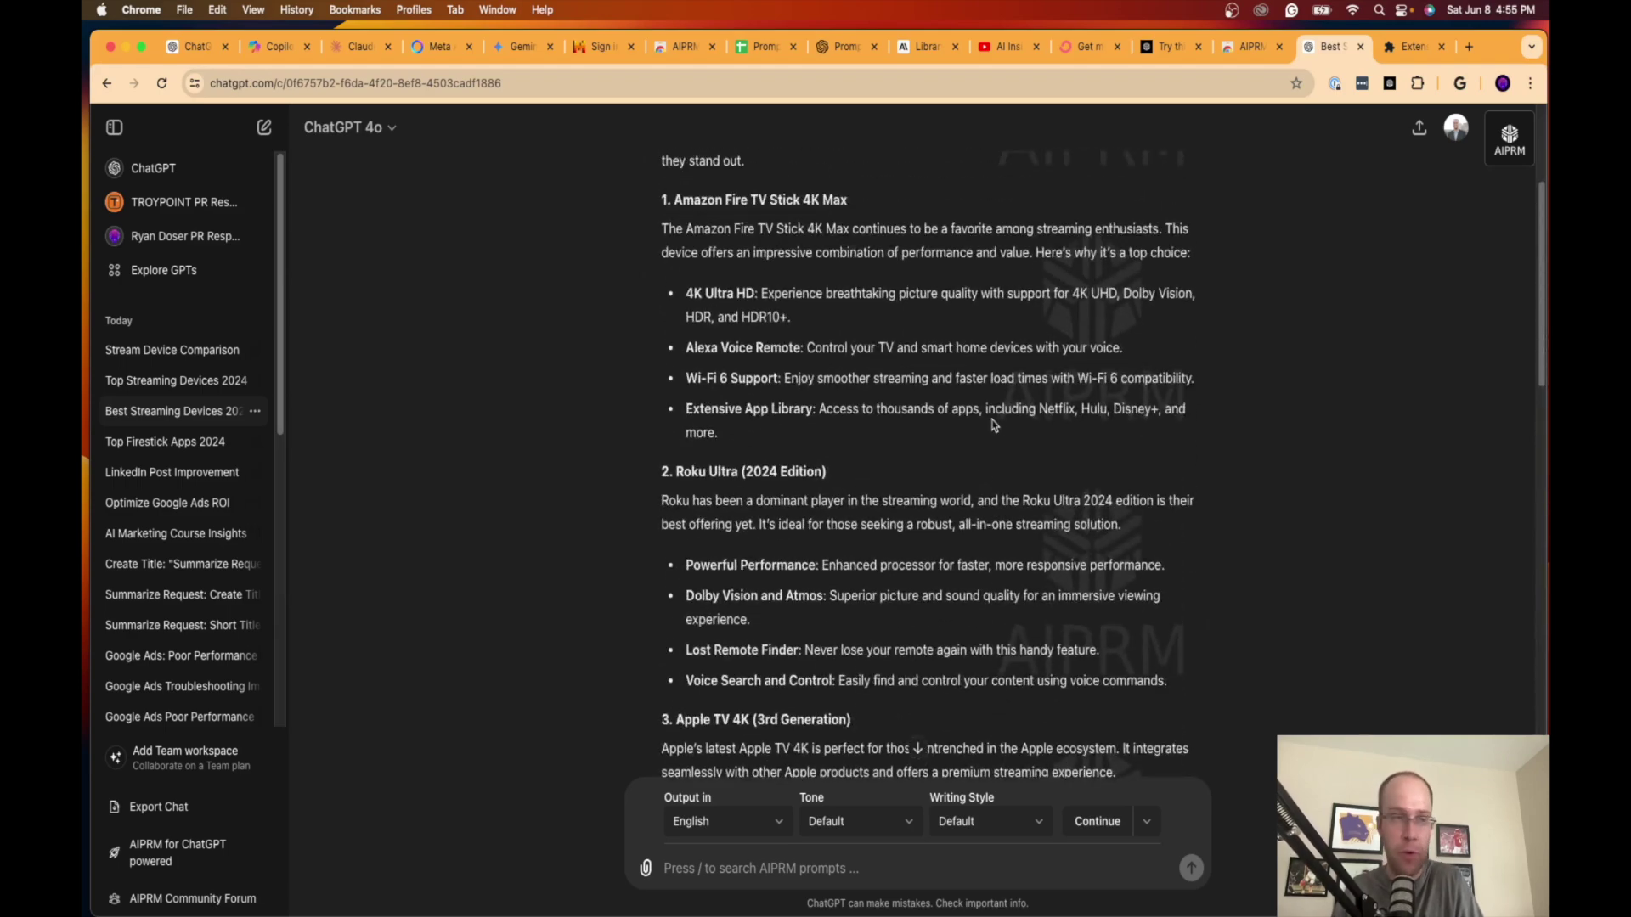
Step: Return to the Stream Device Comparison conversation and scroll through it
{"action": "left_click", "coordinate": [119, 354]}
{"action": "scroll", "coordinate": [1172, 482], "scroll_direction": "up", "scroll_amount": 15}
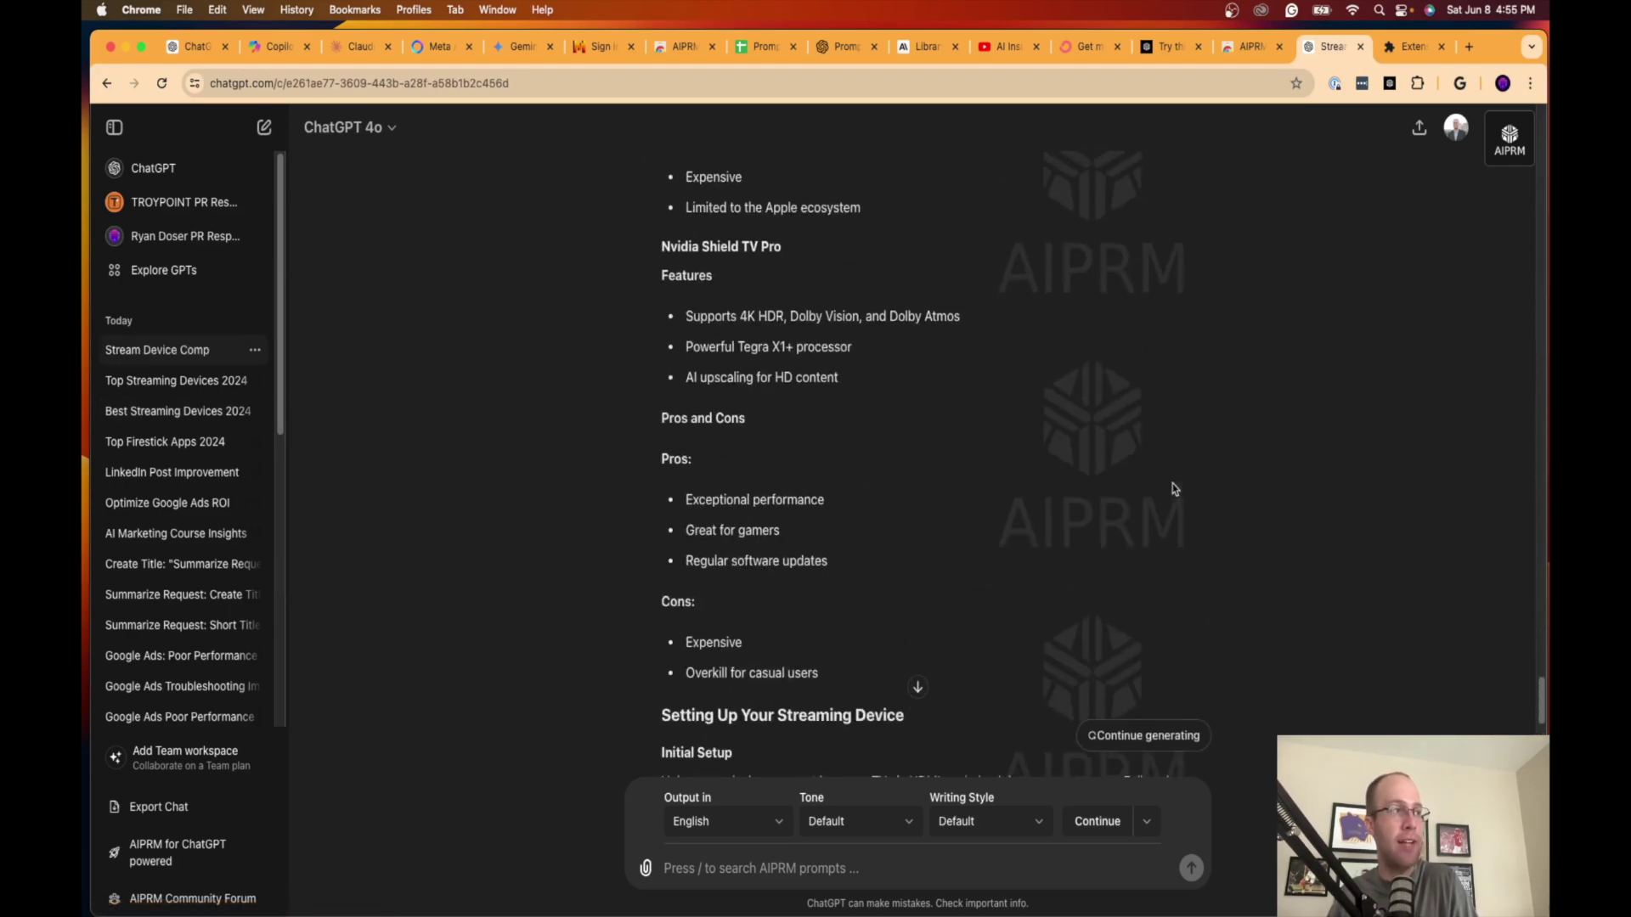
{"action": "scroll", "coordinate": [1005, 614], "scroll_direction": "up", "scroll_amount": 20}
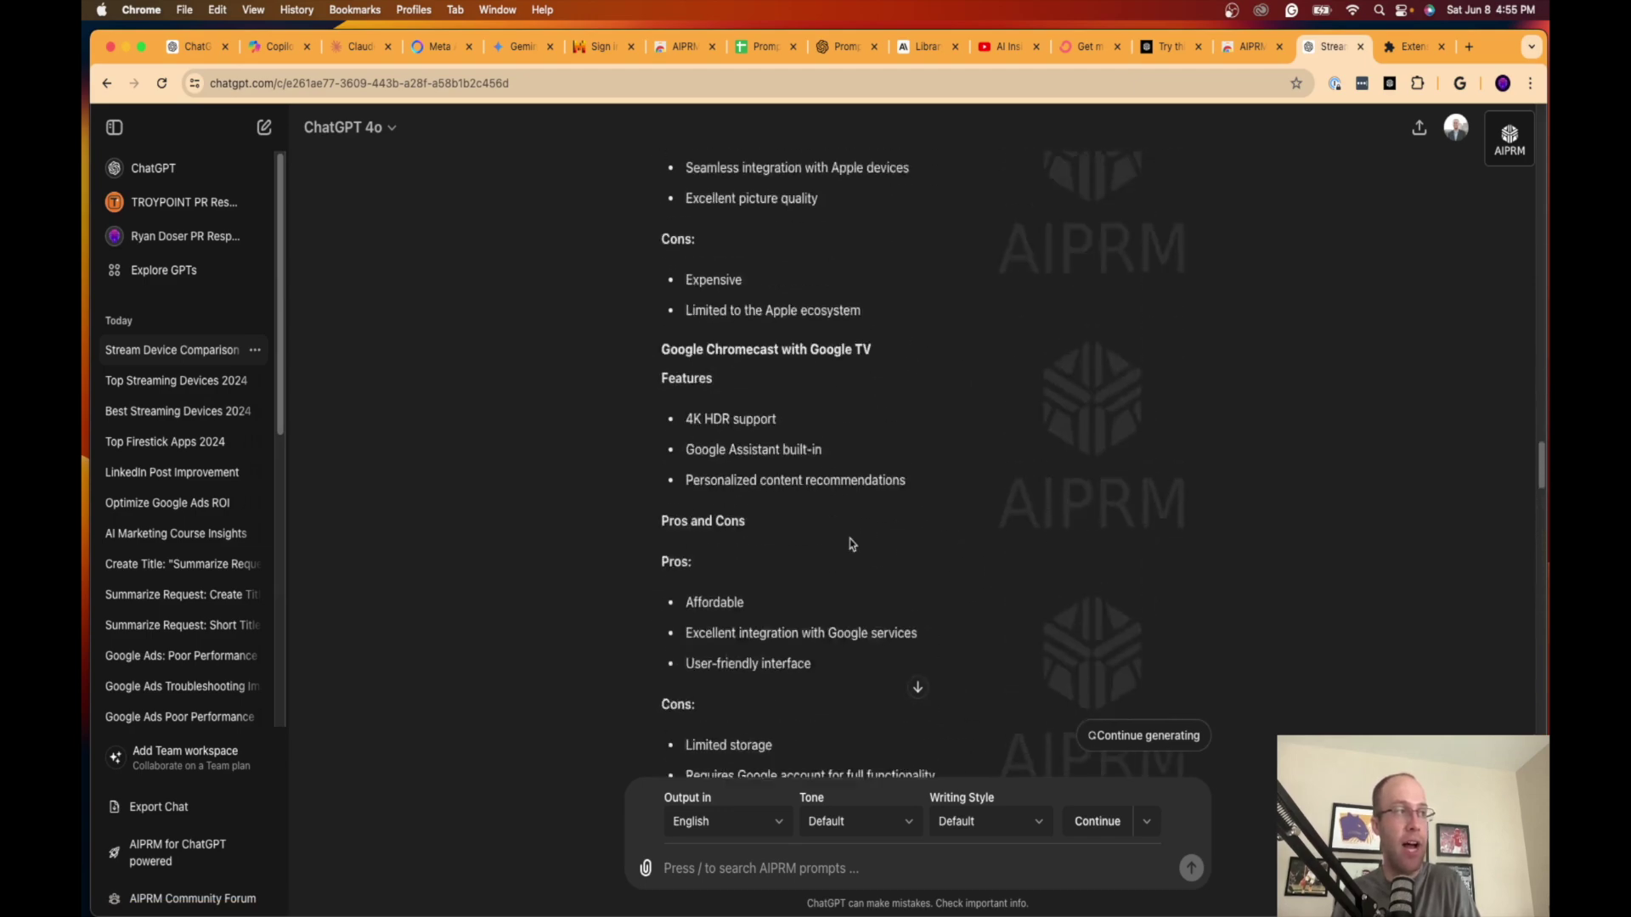
{"action": "scroll", "coordinate": [870, 531], "scroll_direction": "up", "scroll_amount": 20}
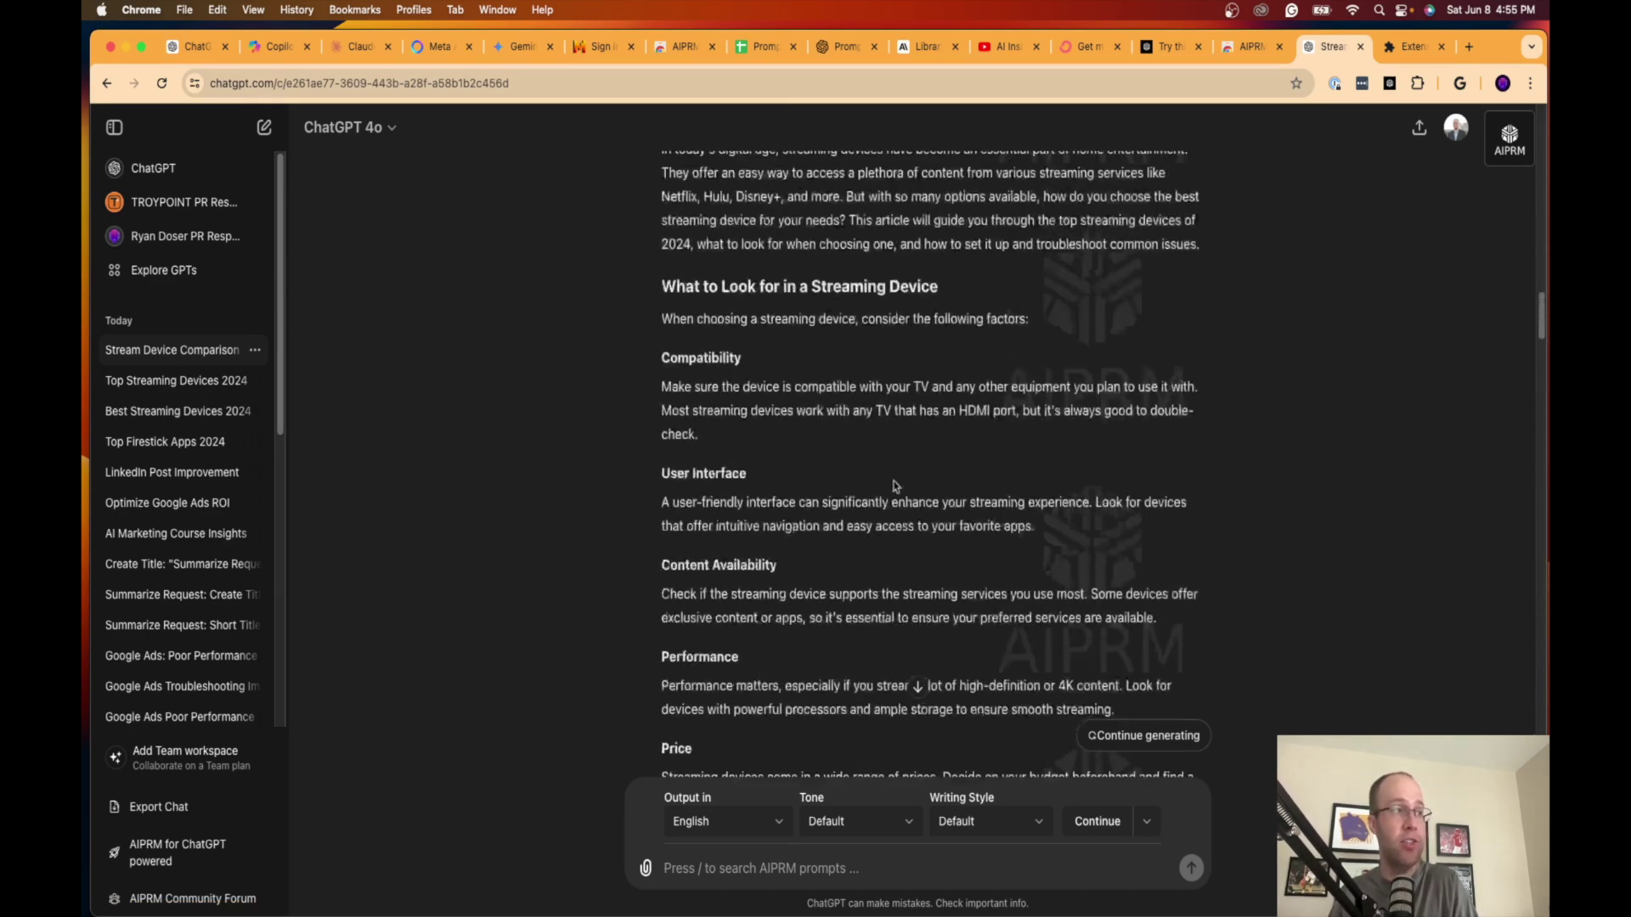
{"action": "scroll", "coordinate": [871, 539], "scroll_direction": "down", "scroll_amount": 20}
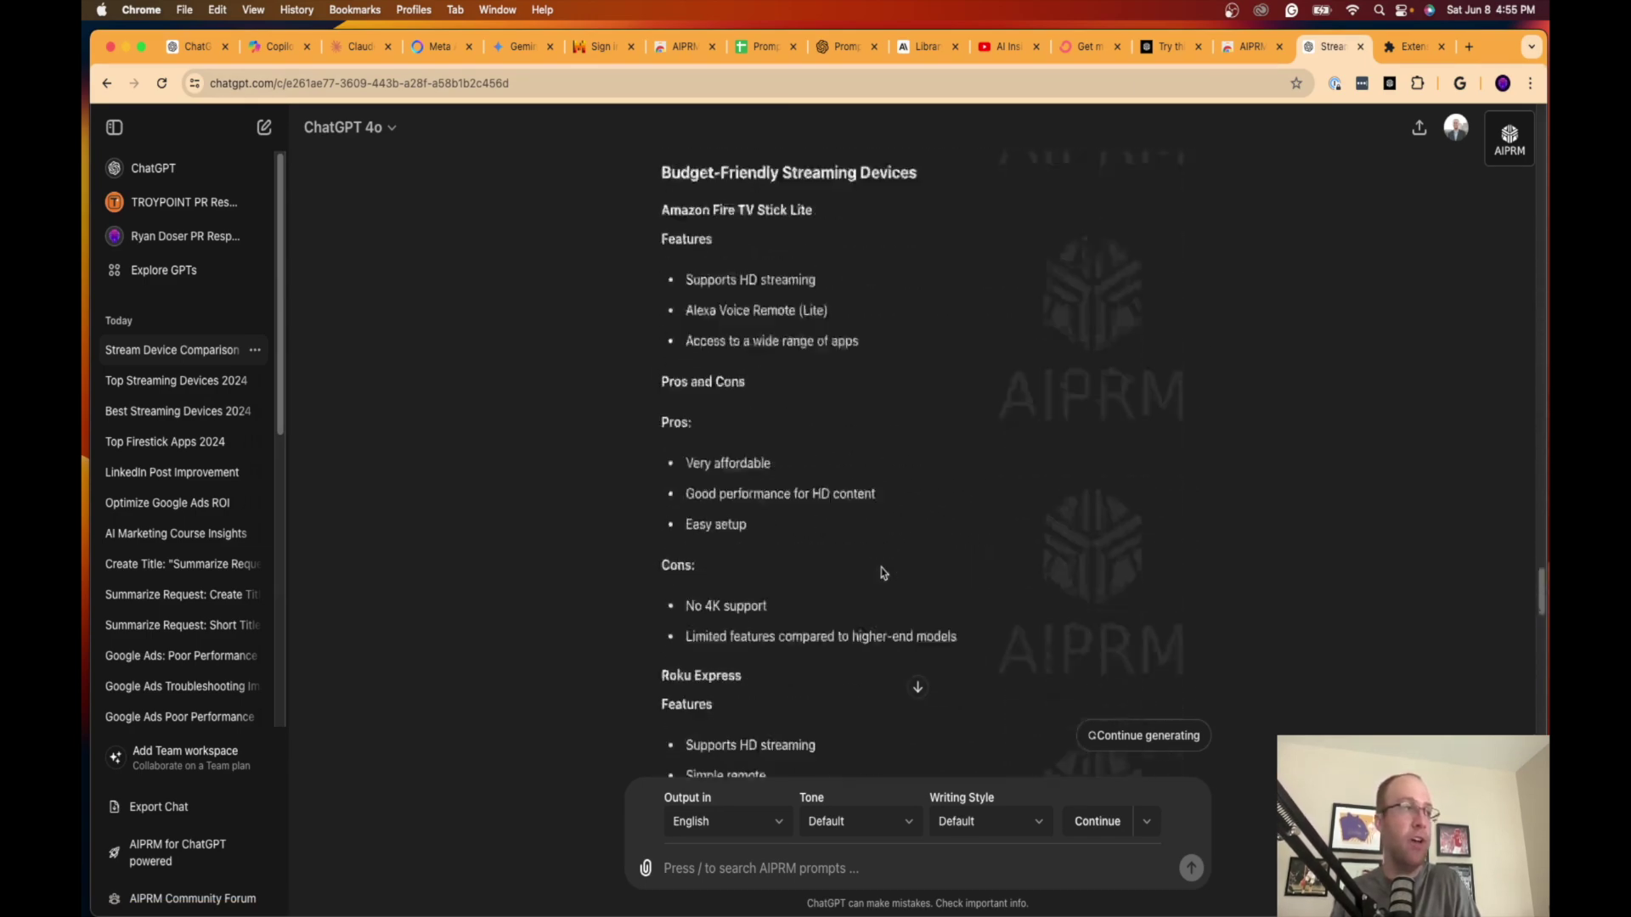
{"action": "scroll", "coordinate": [902, 574], "scroll_direction": "down", "scroll_amount": 5}
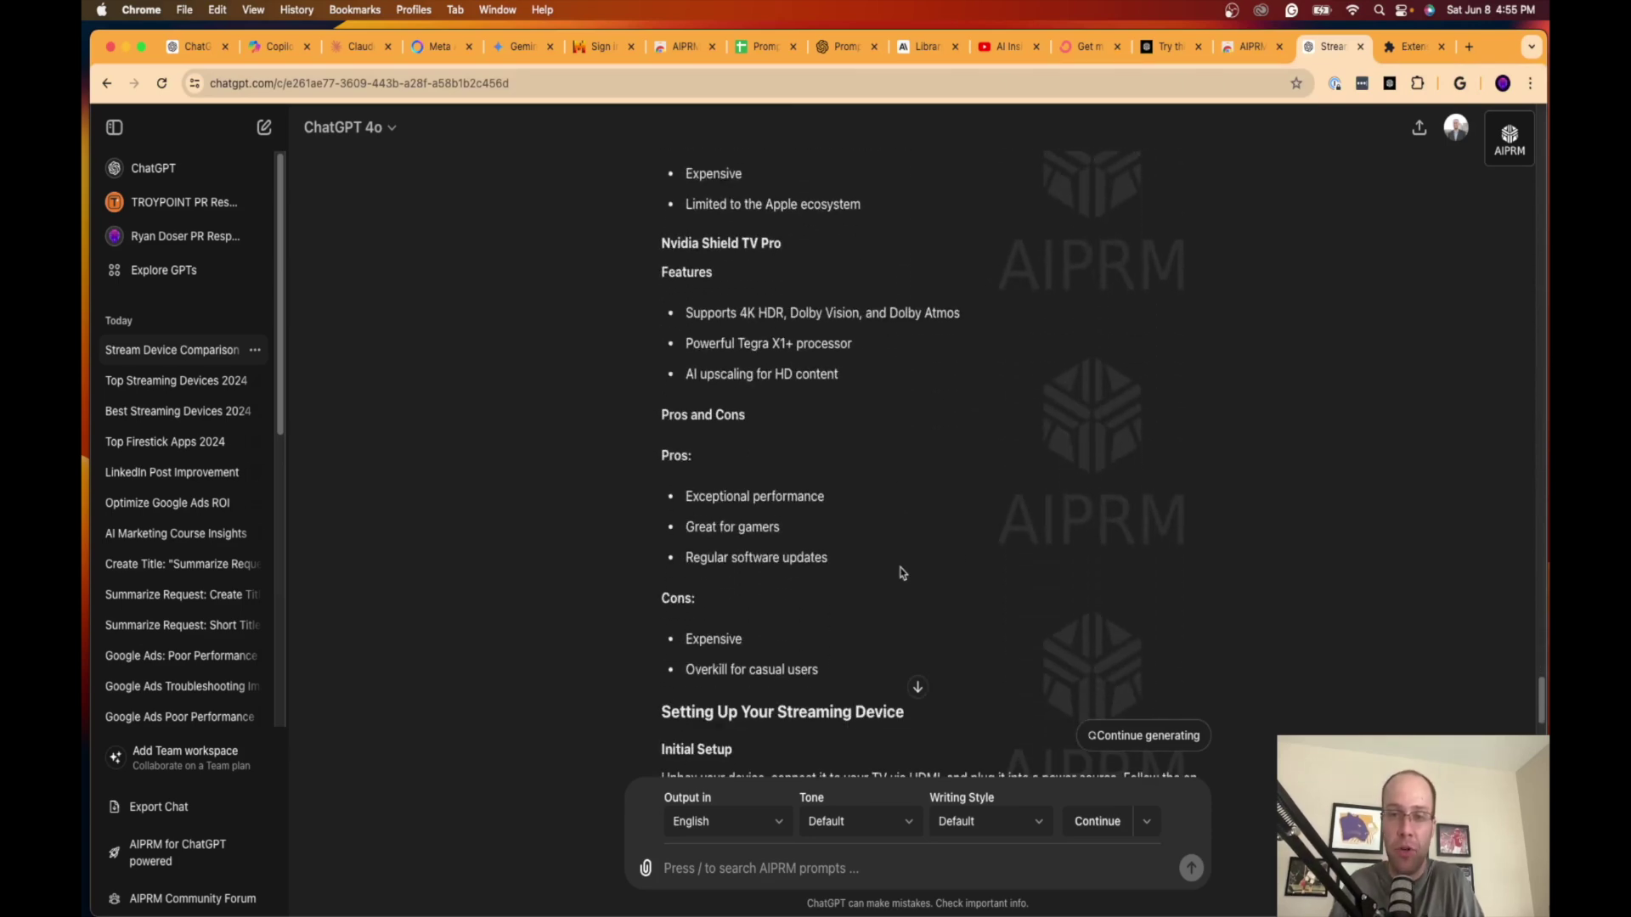
{"action": "scroll", "coordinate": [902, 574], "scroll_direction": "down", "scroll_amount": 10}
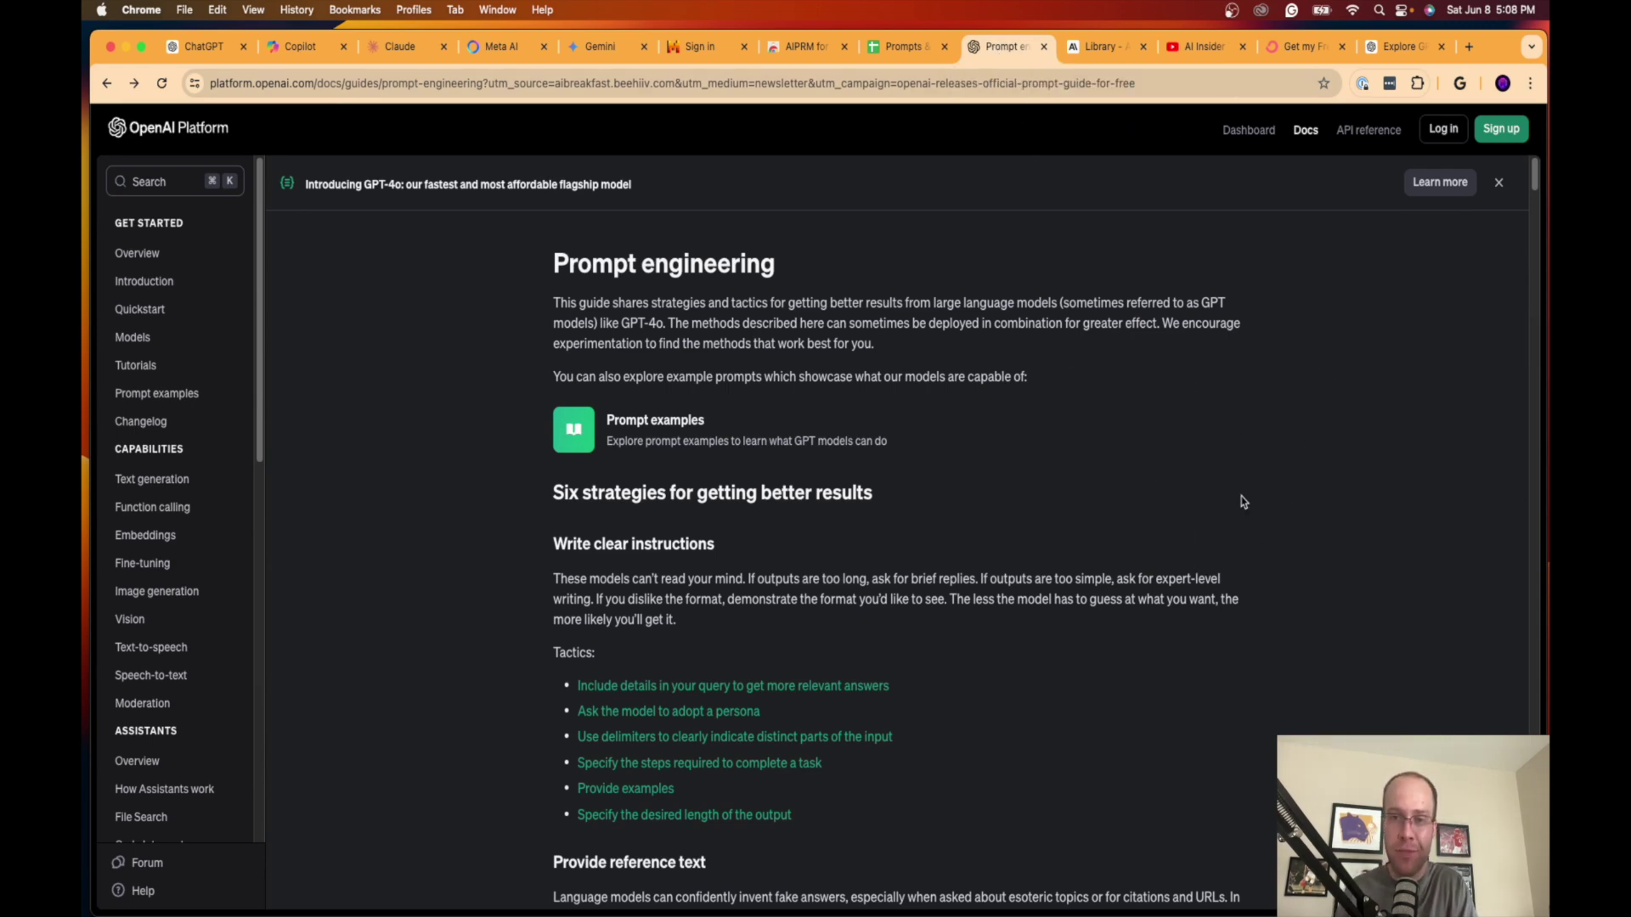
Step: Open Prompt examples from the guide and browse samples like Grammar correction
{"action": "scroll", "coordinate": [1342, 543], "scroll_direction": "down", "scroll_amount": 6}
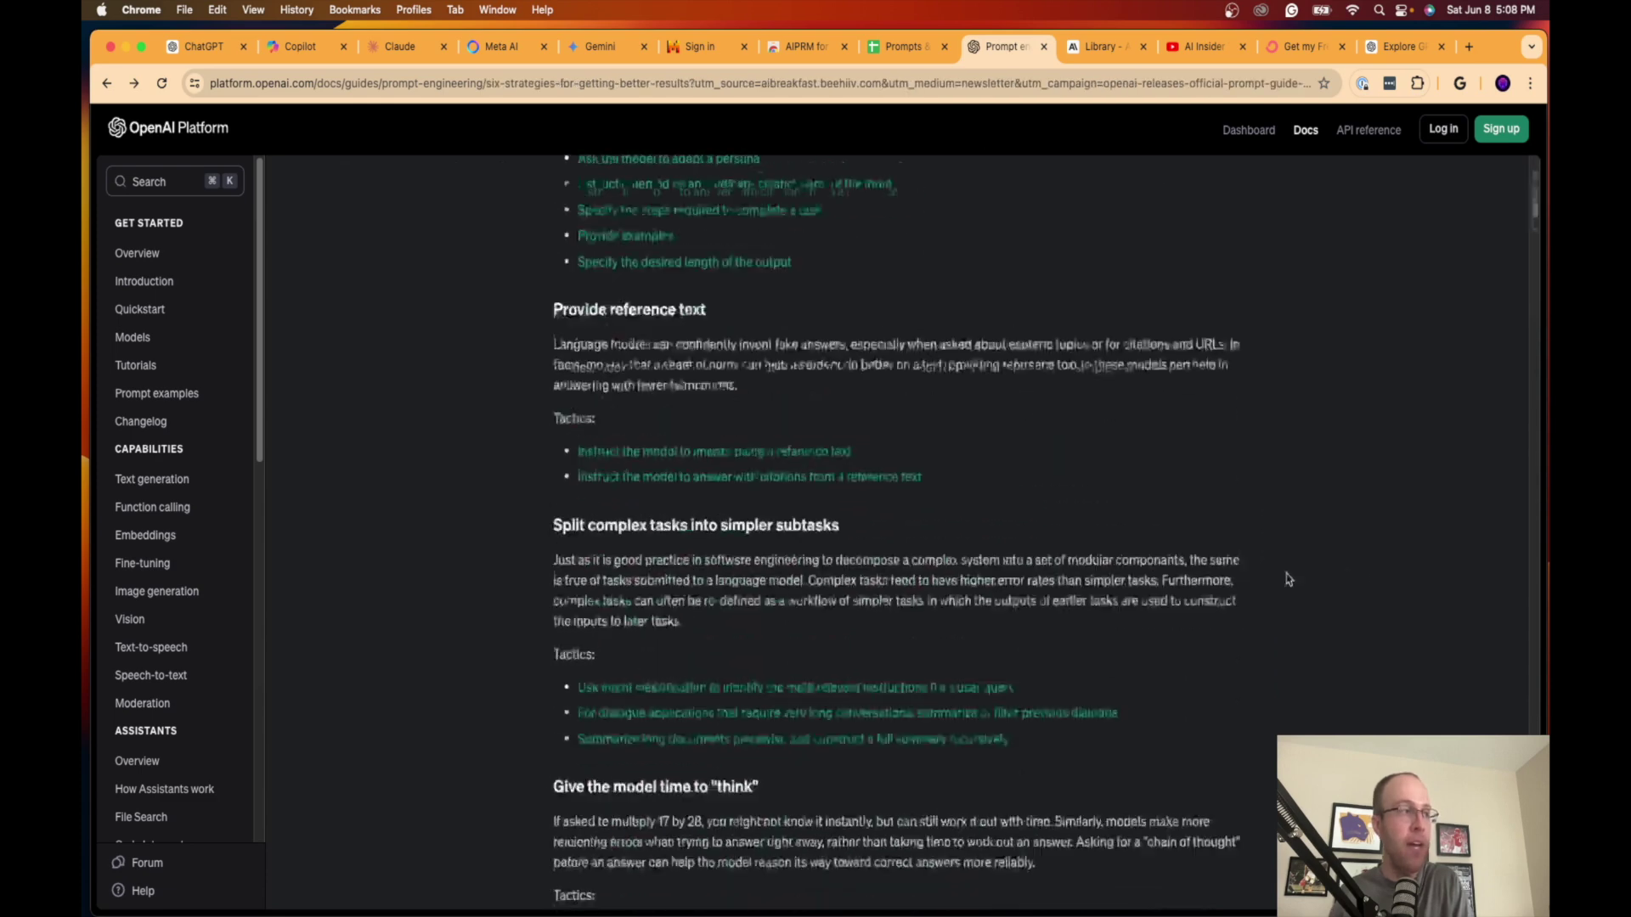
{"action": "scroll", "coordinate": [1342, 544], "scroll_direction": "up", "scroll_amount": 7}
{"action": "left_click", "coordinate": [646, 423]}
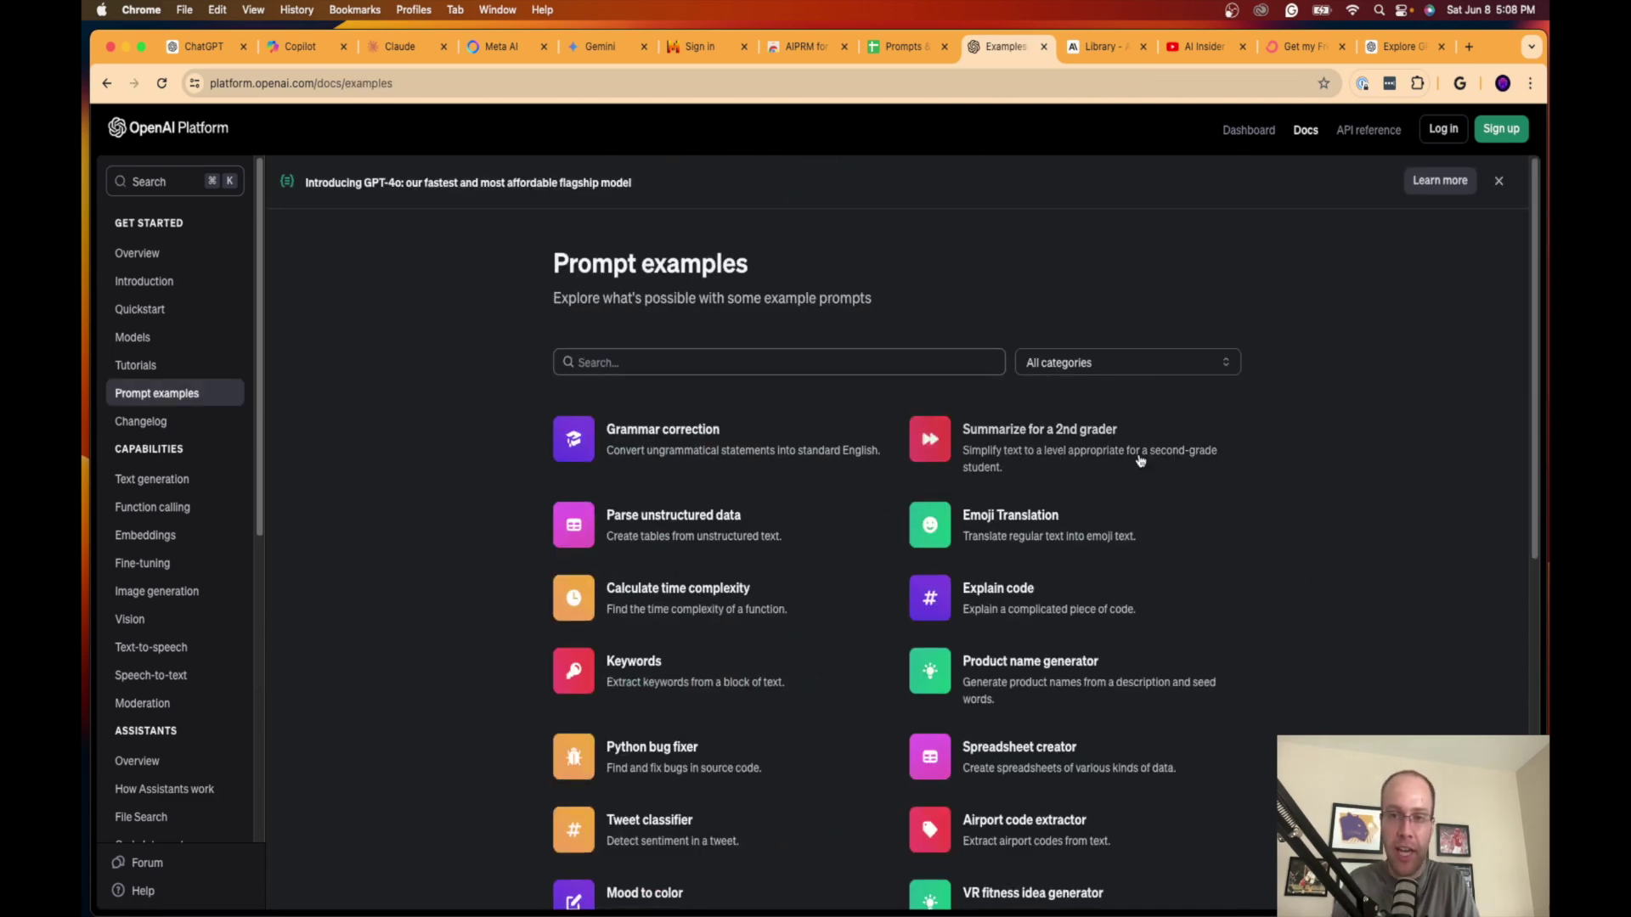
{"action": "scroll", "coordinate": [1141, 461], "scroll_direction": "down", "scroll_amount": 1}
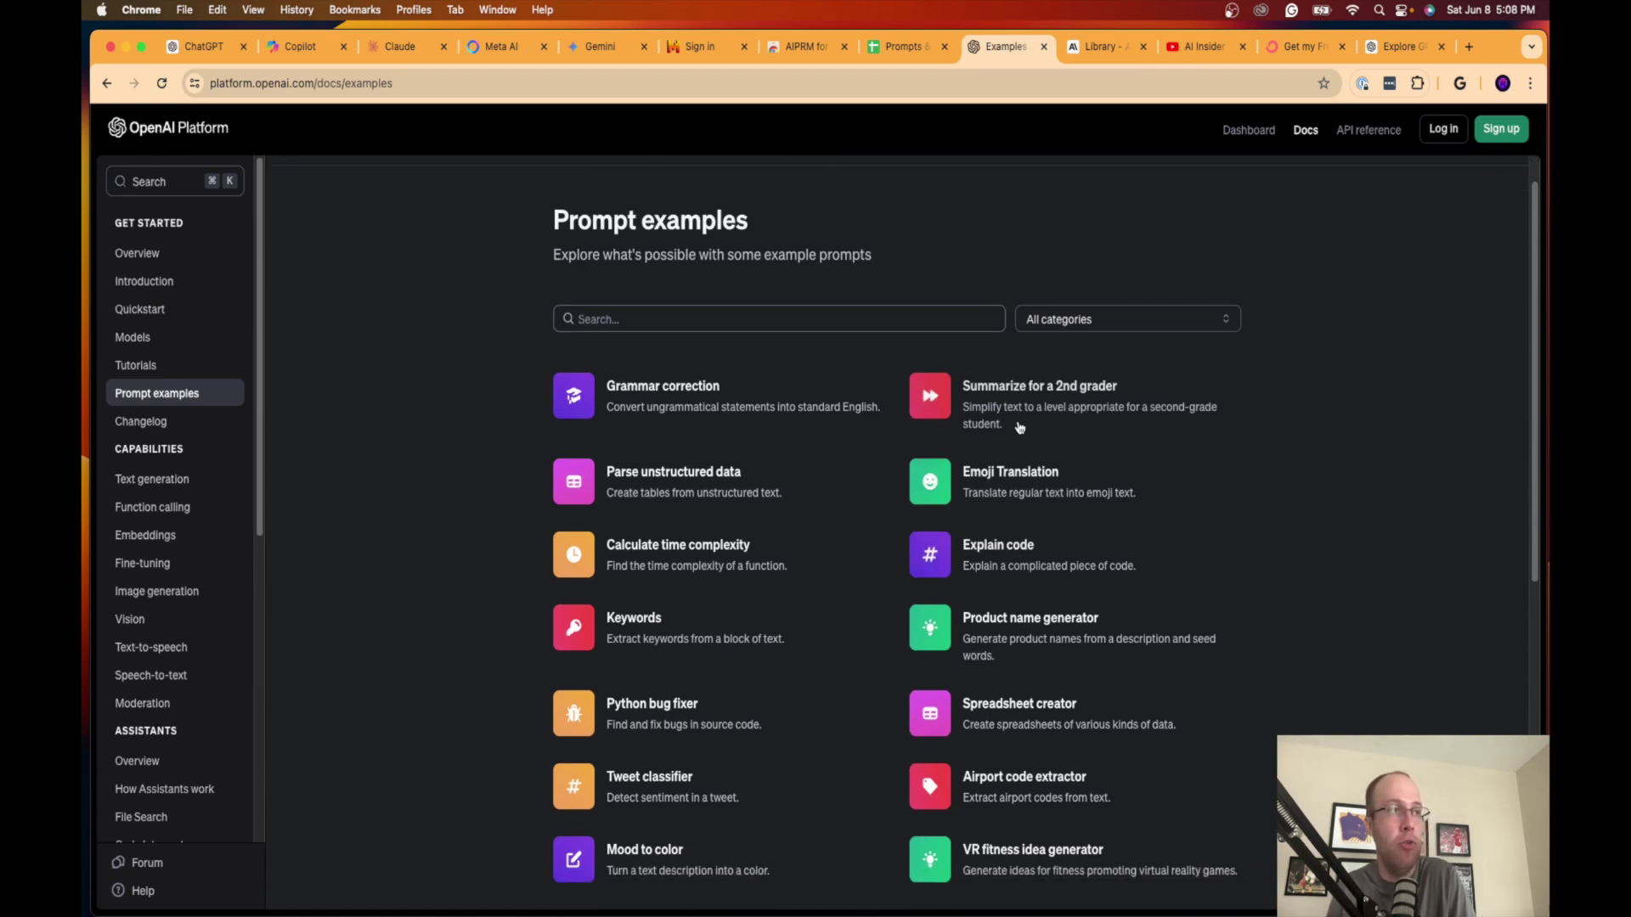
{"action": "scroll", "coordinate": [969, 400], "scroll_direction": "down", "scroll_amount": 5}
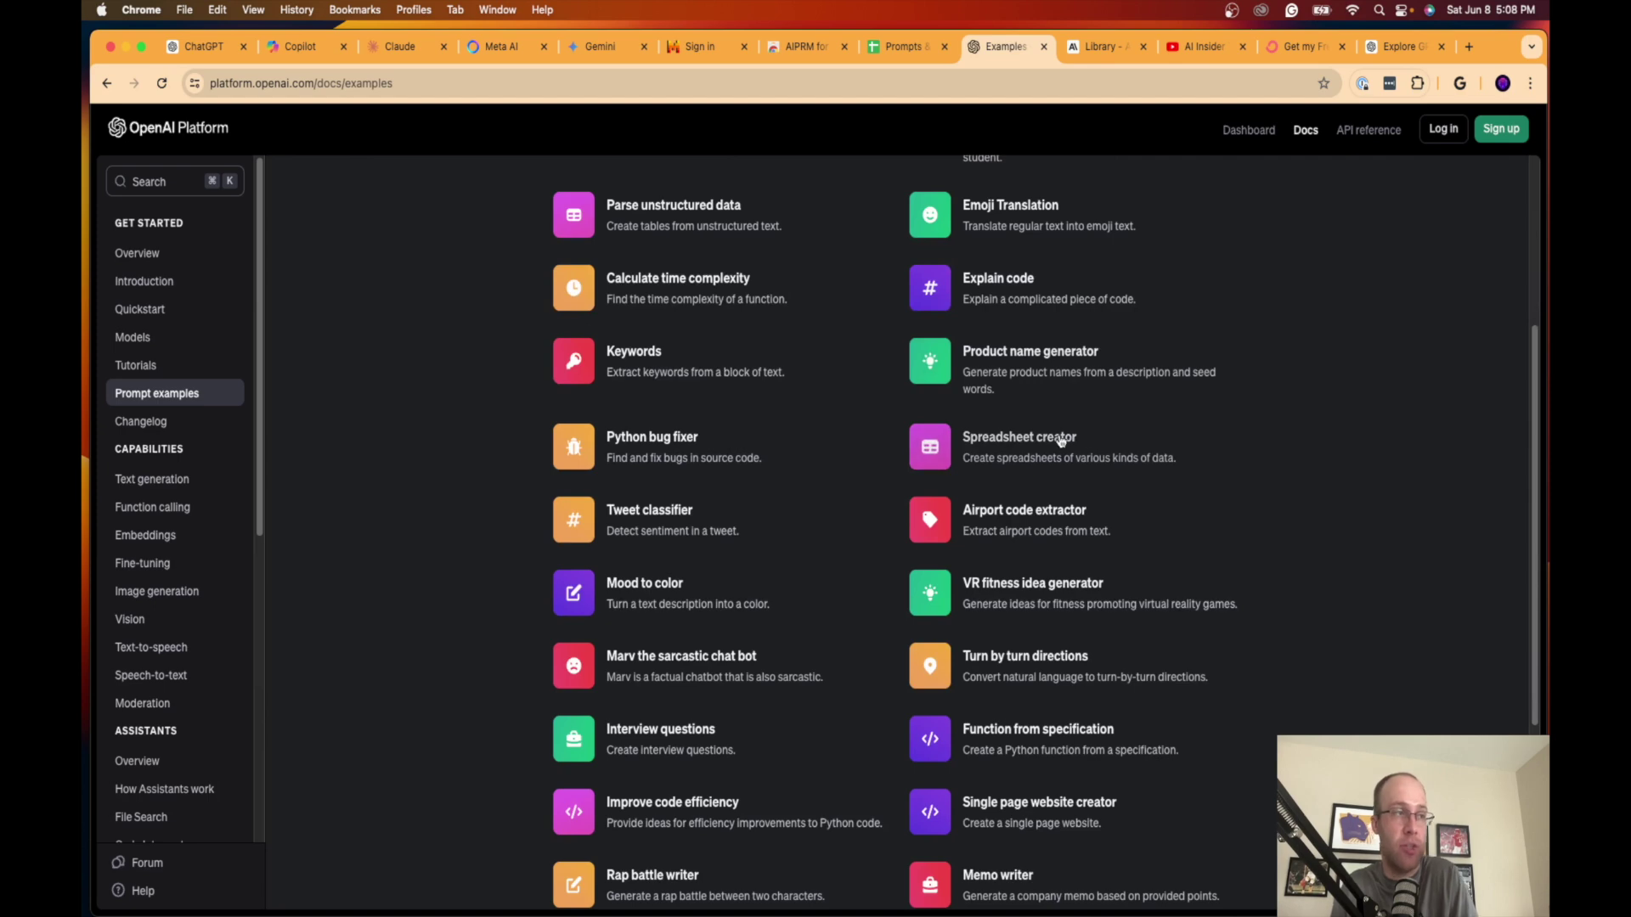
{"action": "scroll", "coordinate": [1062, 437], "scroll_direction": "down", "scroll_amount": 4}
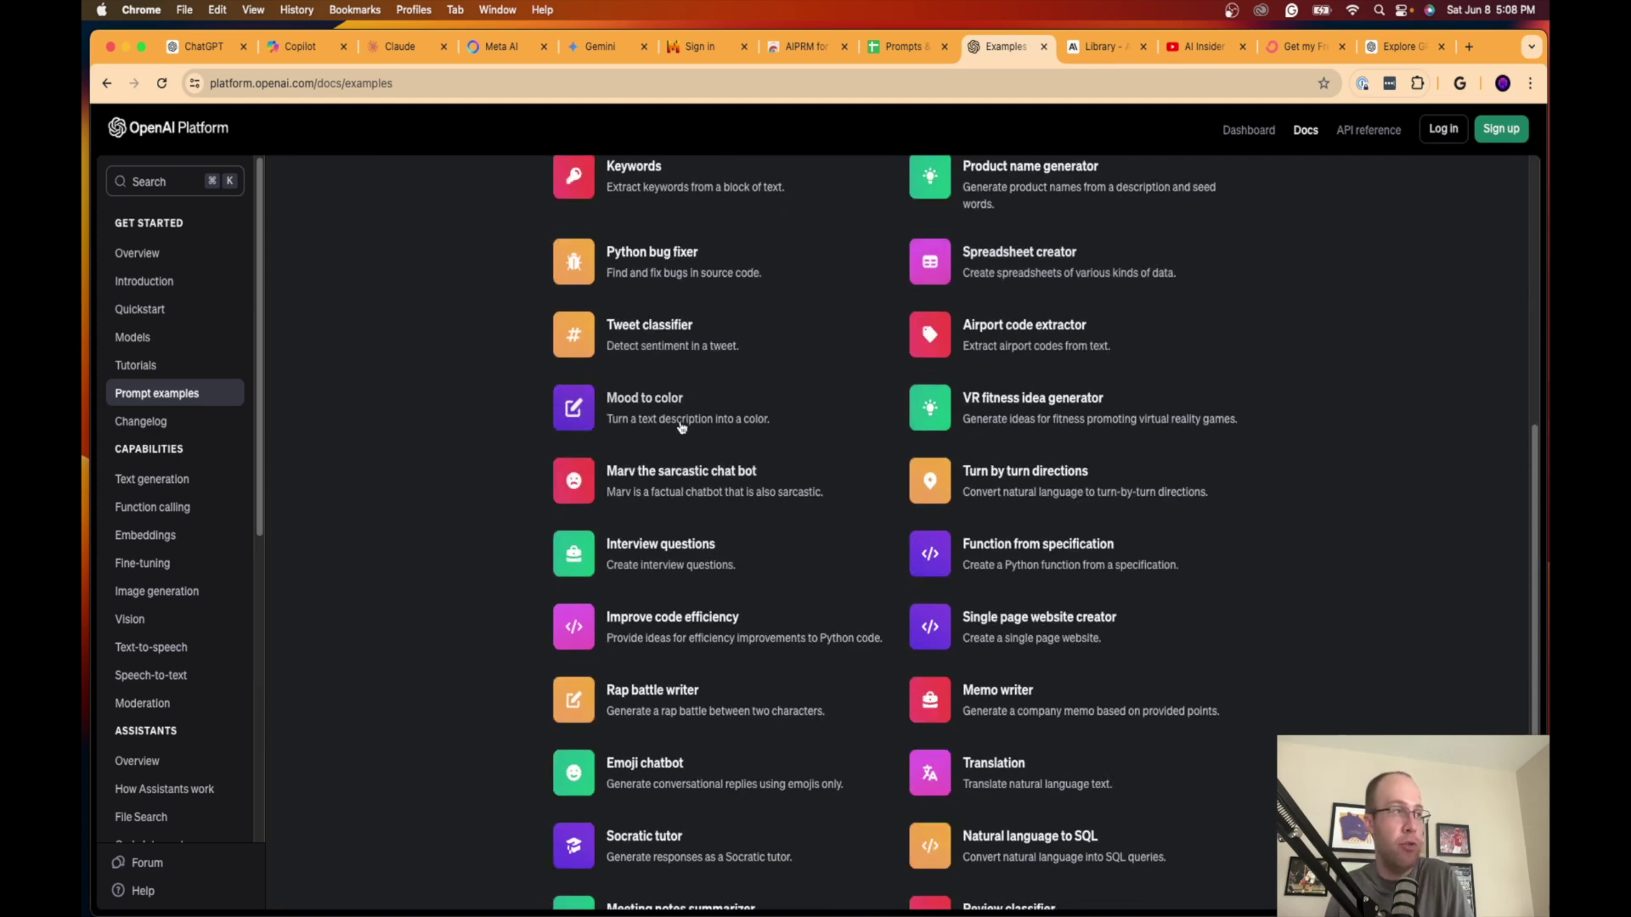
{"action": "scroll", "coordinate": [763, 341], "scroll_direction": "down", "scroll_amount": 3}
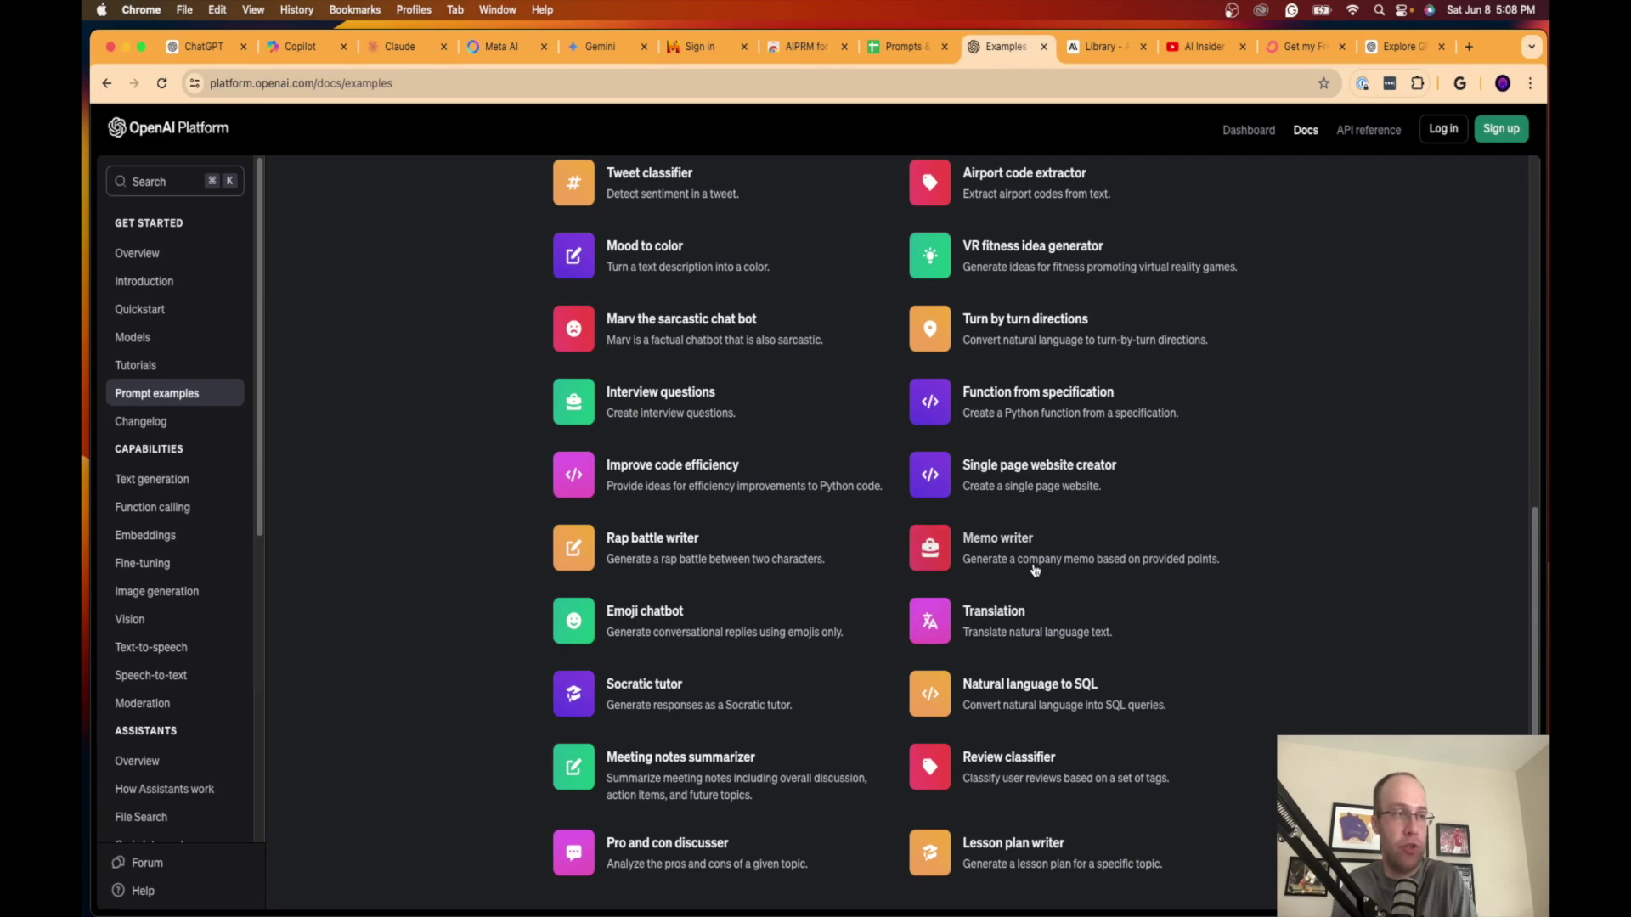
{"action": "scroll", "coordinate": [1329, 549], "scroll_direction": "up", "scroll_amount": 10}
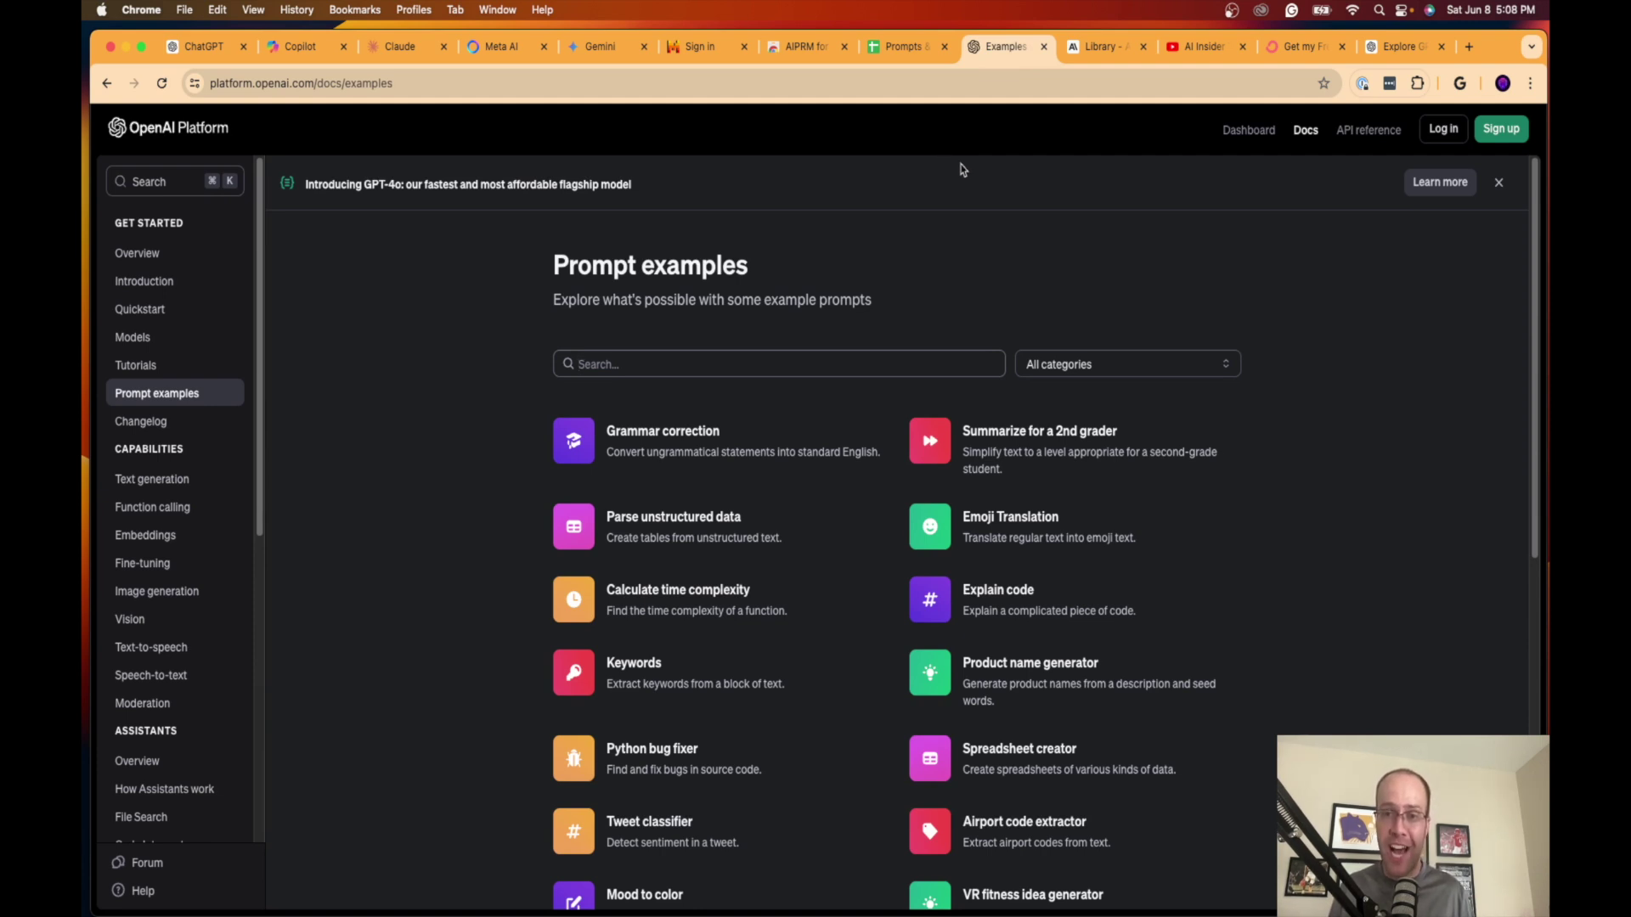
Step: Browse Anthropic's Prompt Library cards such as Cosmic keystrokes and Website wizard, returning to the top
{"action": "left_click", "coordinate": [1123, 51]}
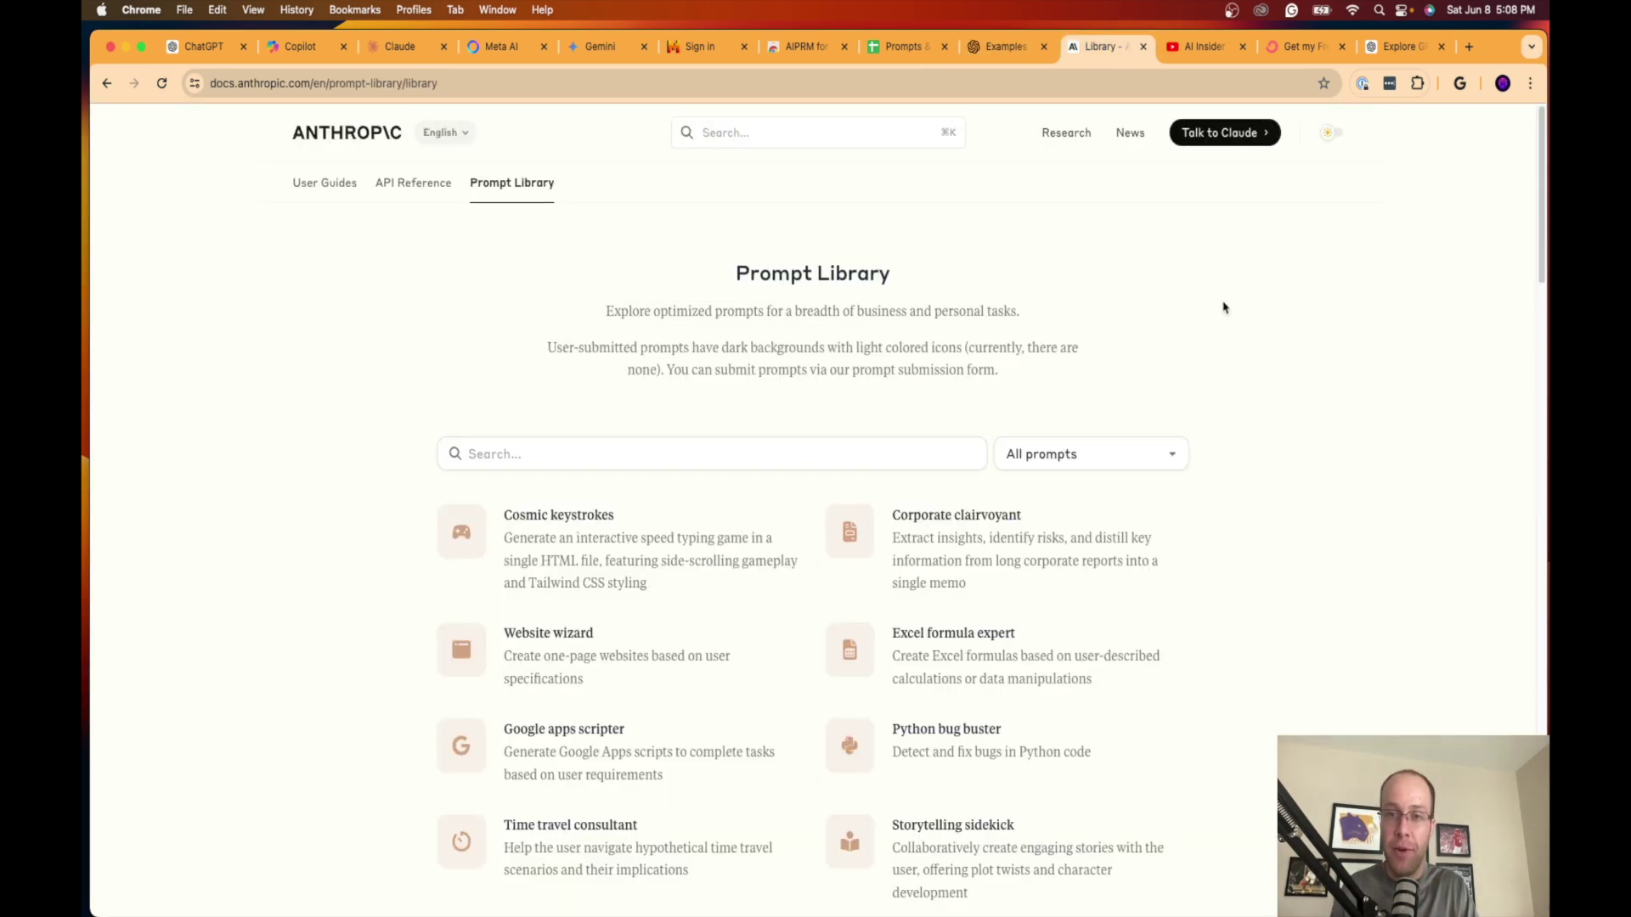
{"action": "scroll", "coordinate": [891, 309], "scroll_direction": "down", "scroll_amount": 1}
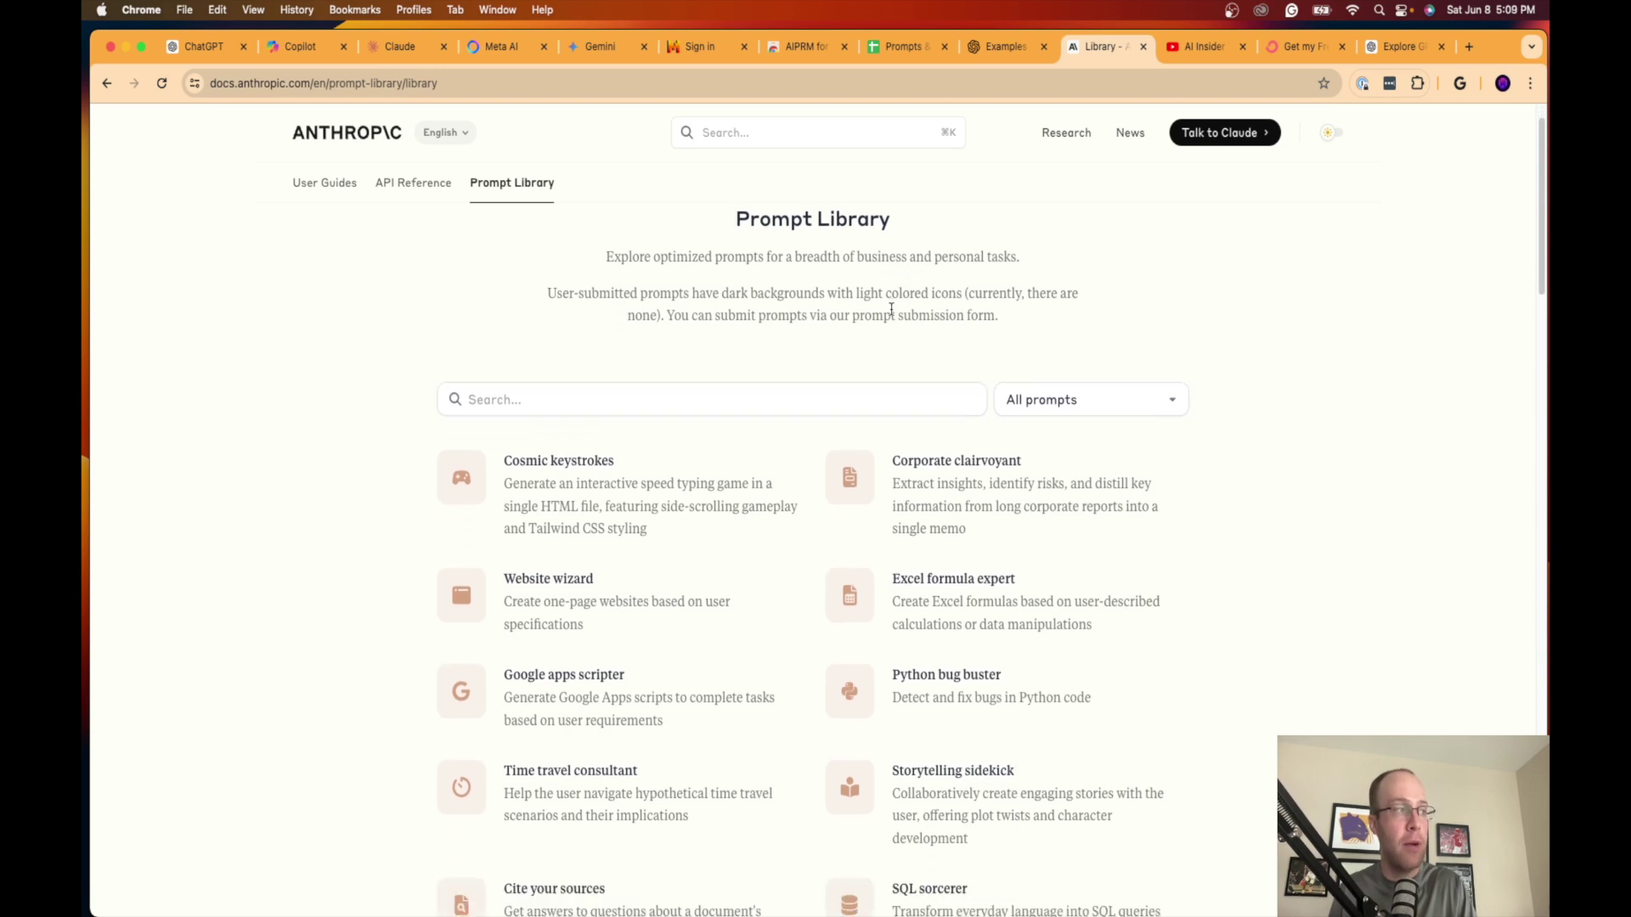
{"action": "scroll", "coordinate": [891, 309], "scroll_direction": "down", "scroll_amount": 2}
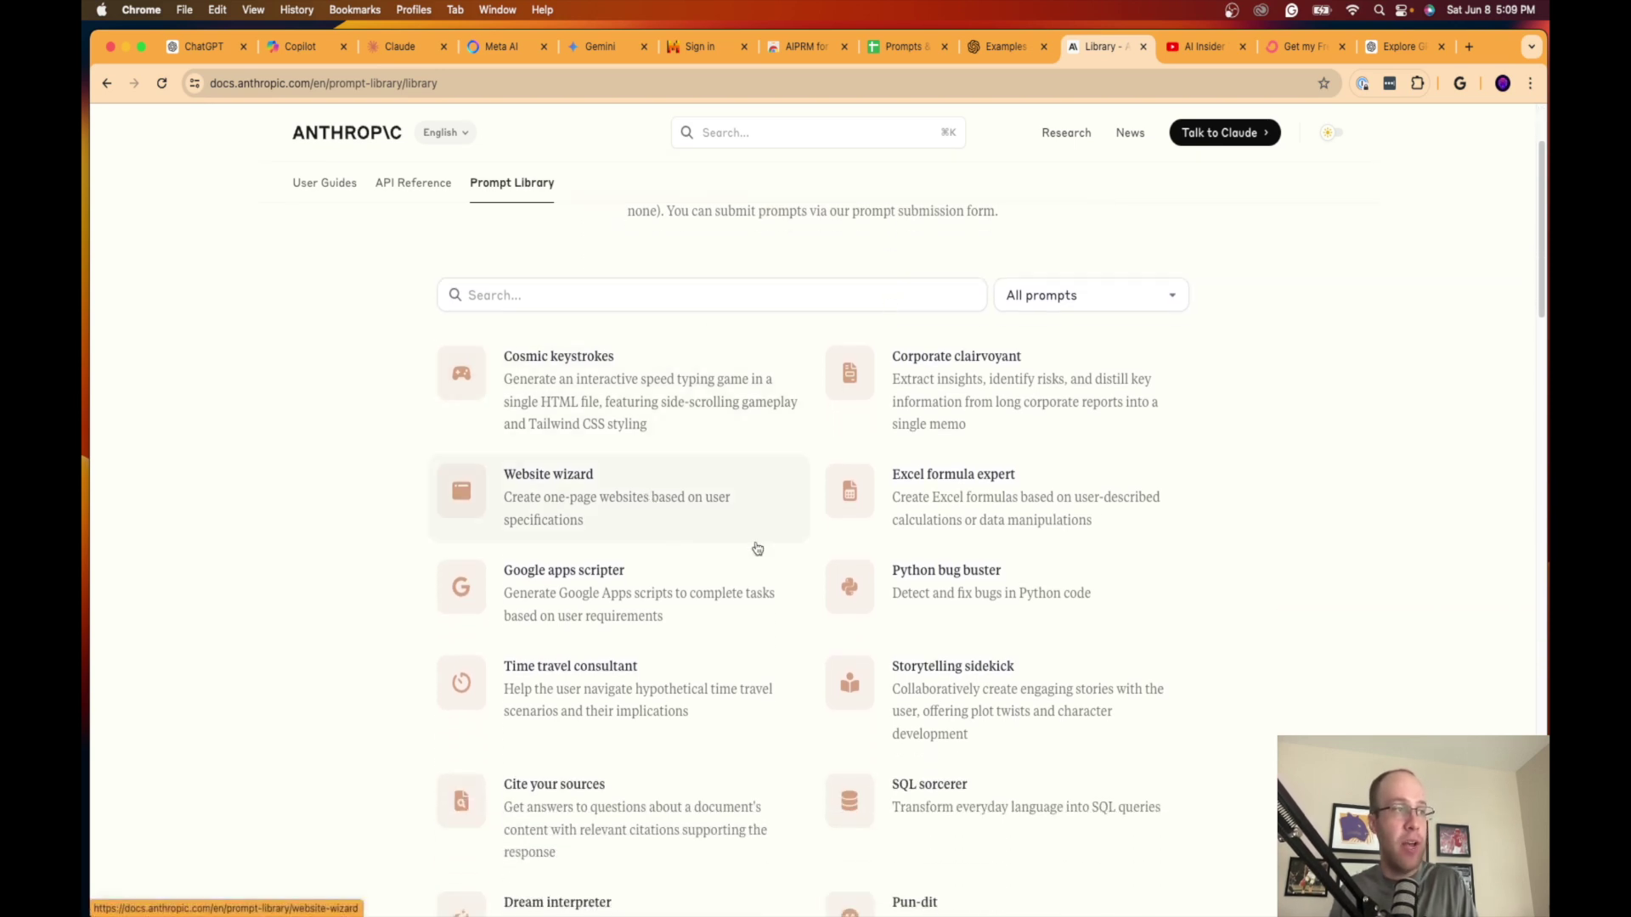
{"action": "scroll", "coordinate": [659, 612], "scroll_direction": "down", "scroll_amount": 4}
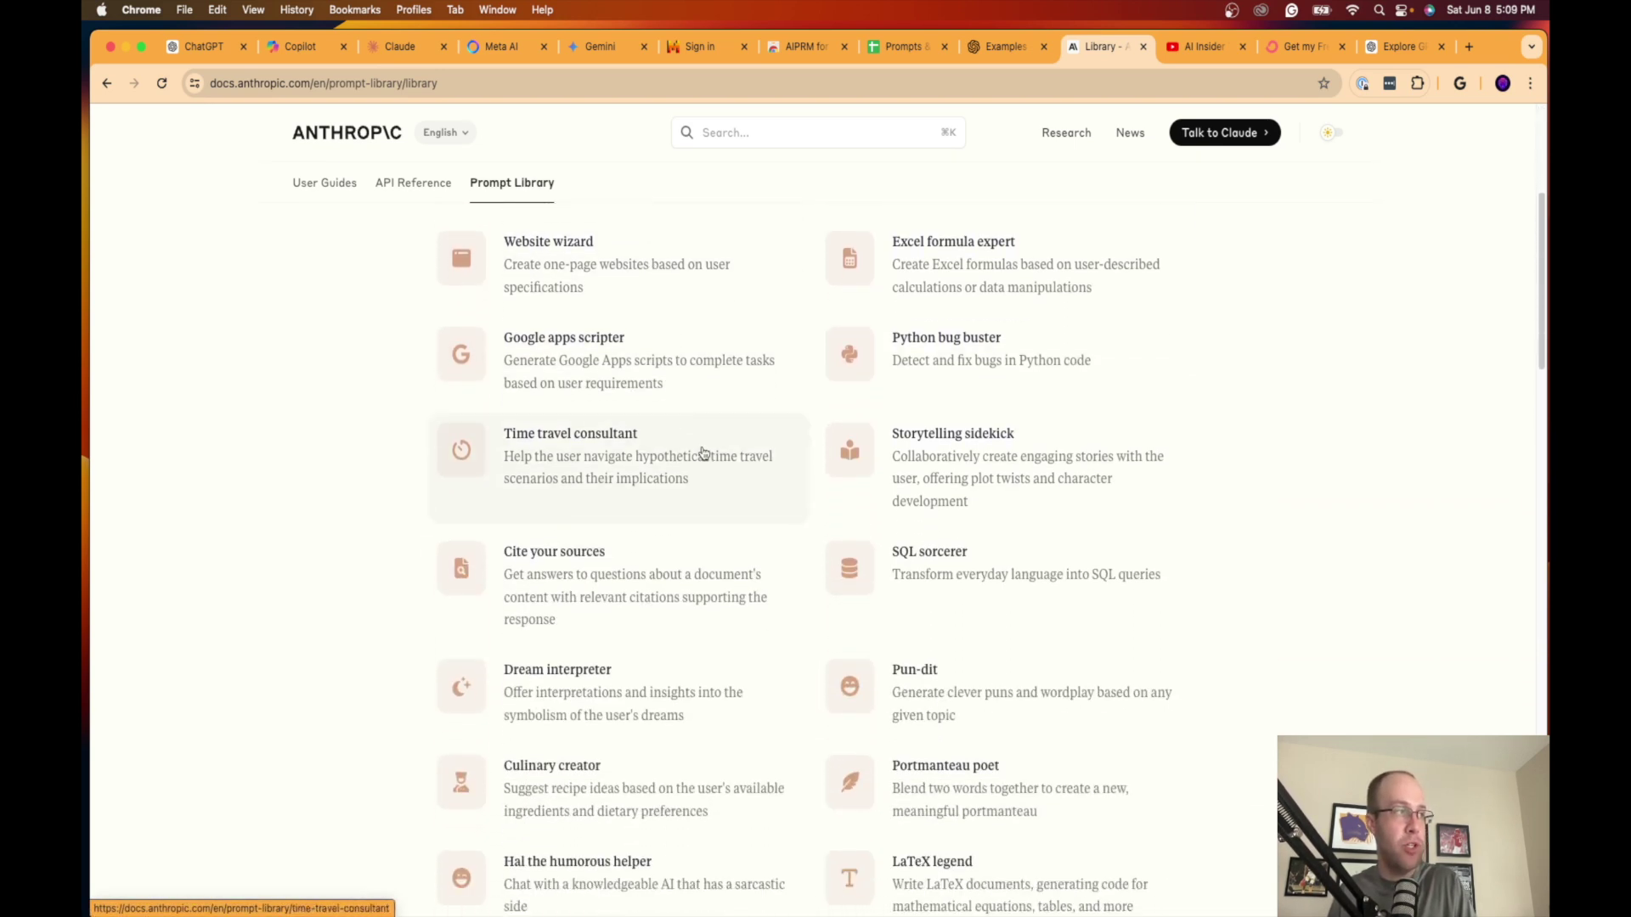
{"action": "scroll", "coordinate": [702, 452], "scroll_direction": "down", "scroll_amount": 5}
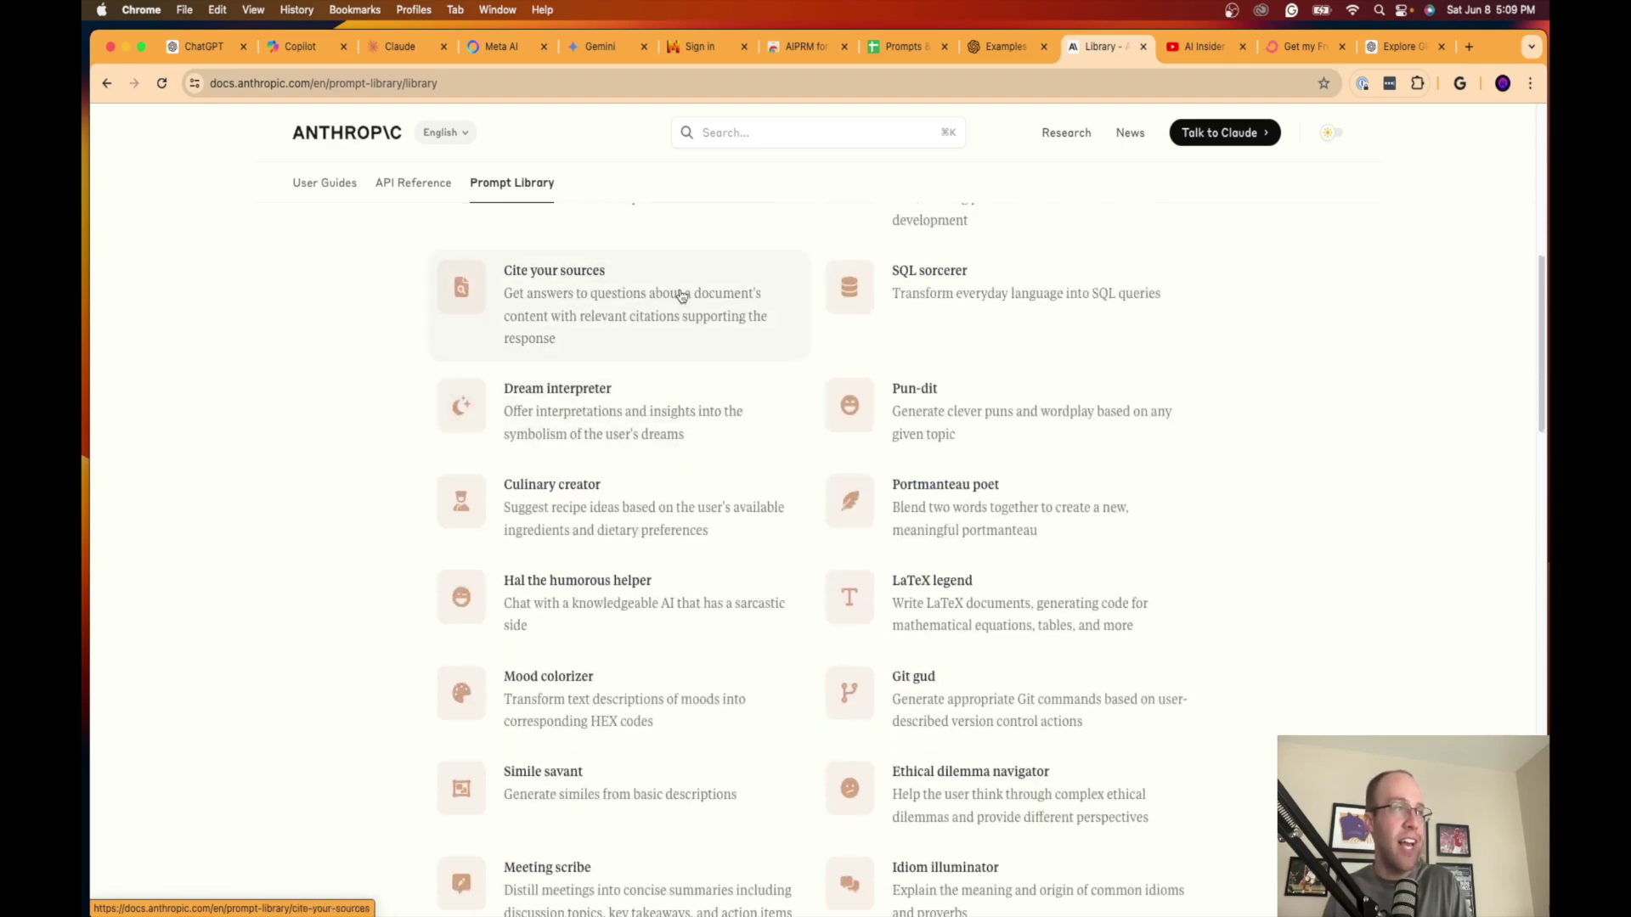
{"action": "scroll", "coordinate": [1062, 306], "scroll_direction": "down", "scroll_amount": 2}
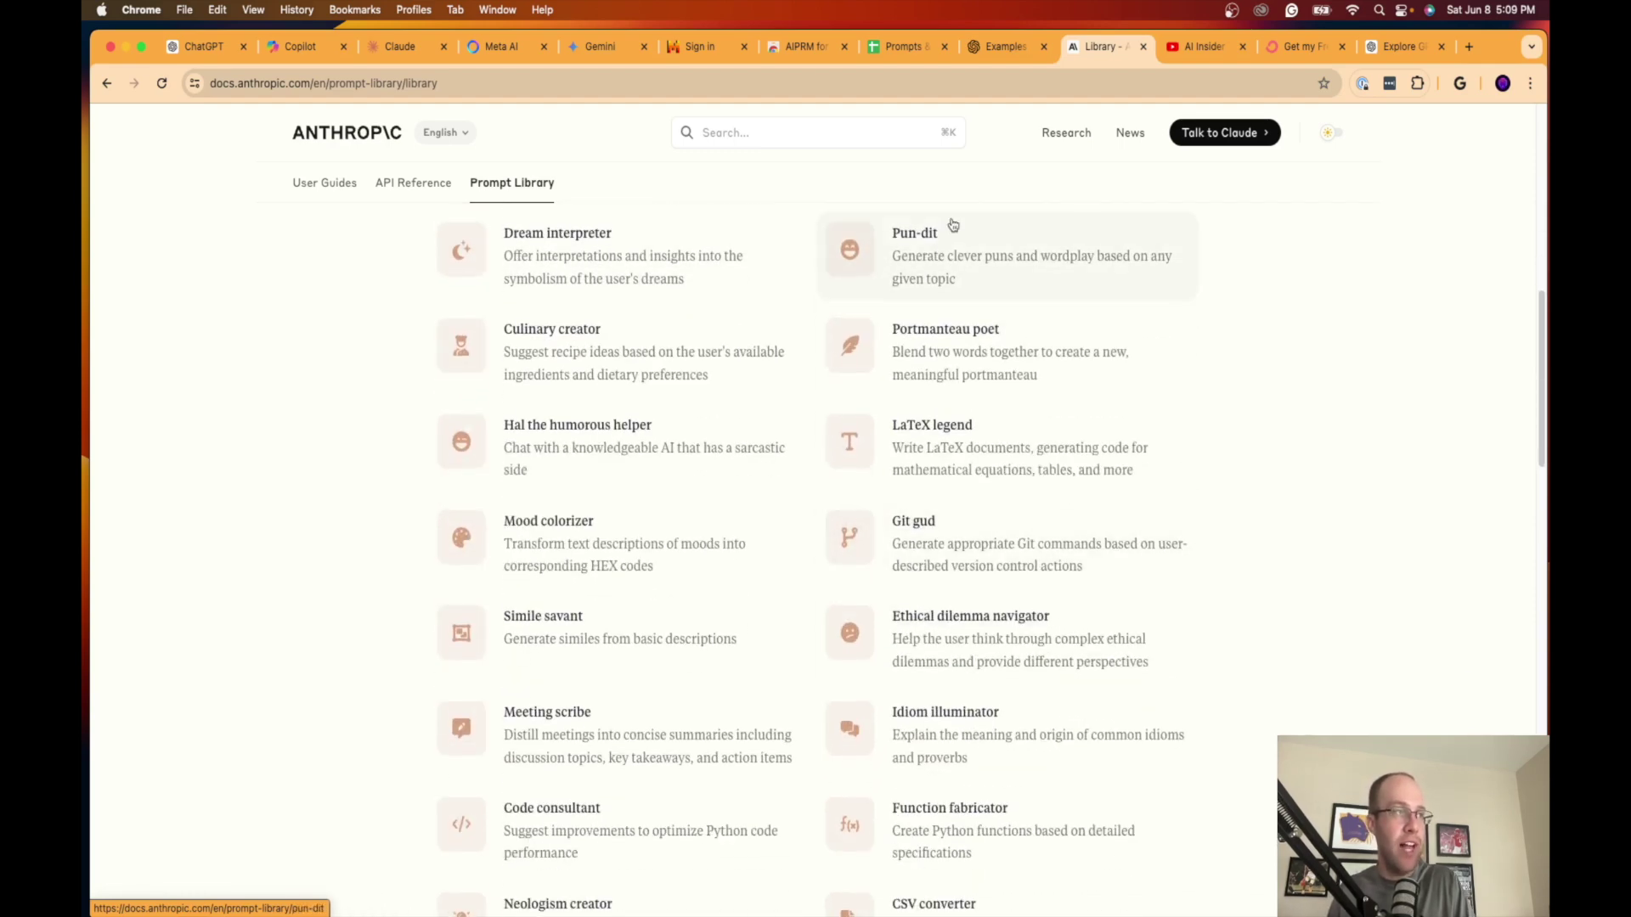
{"action": "scroll", "coordinate": [901, 272], "scroll_direction": "up", "scroll_amount": 2}
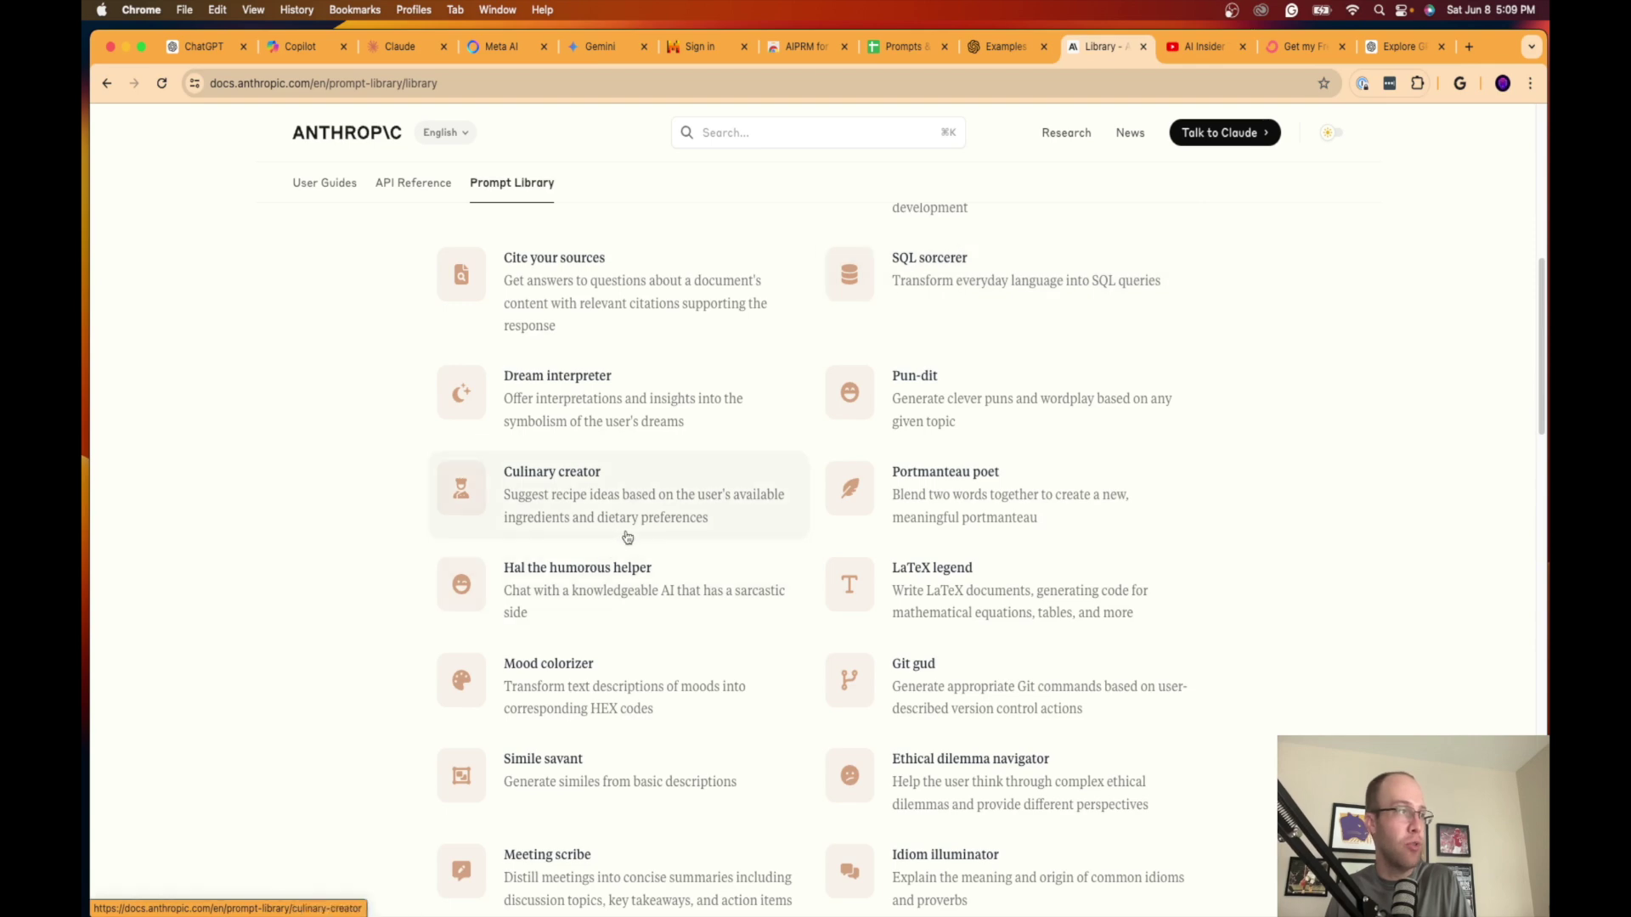
{"action": "scroll", "coordinate": [680, 476], "scroll_direction": "down", "scroll_amount": 6}
{"action": "scroll", "coordinate": [645, 438], "scroll_direction": "down", "scroll_amount": 2}
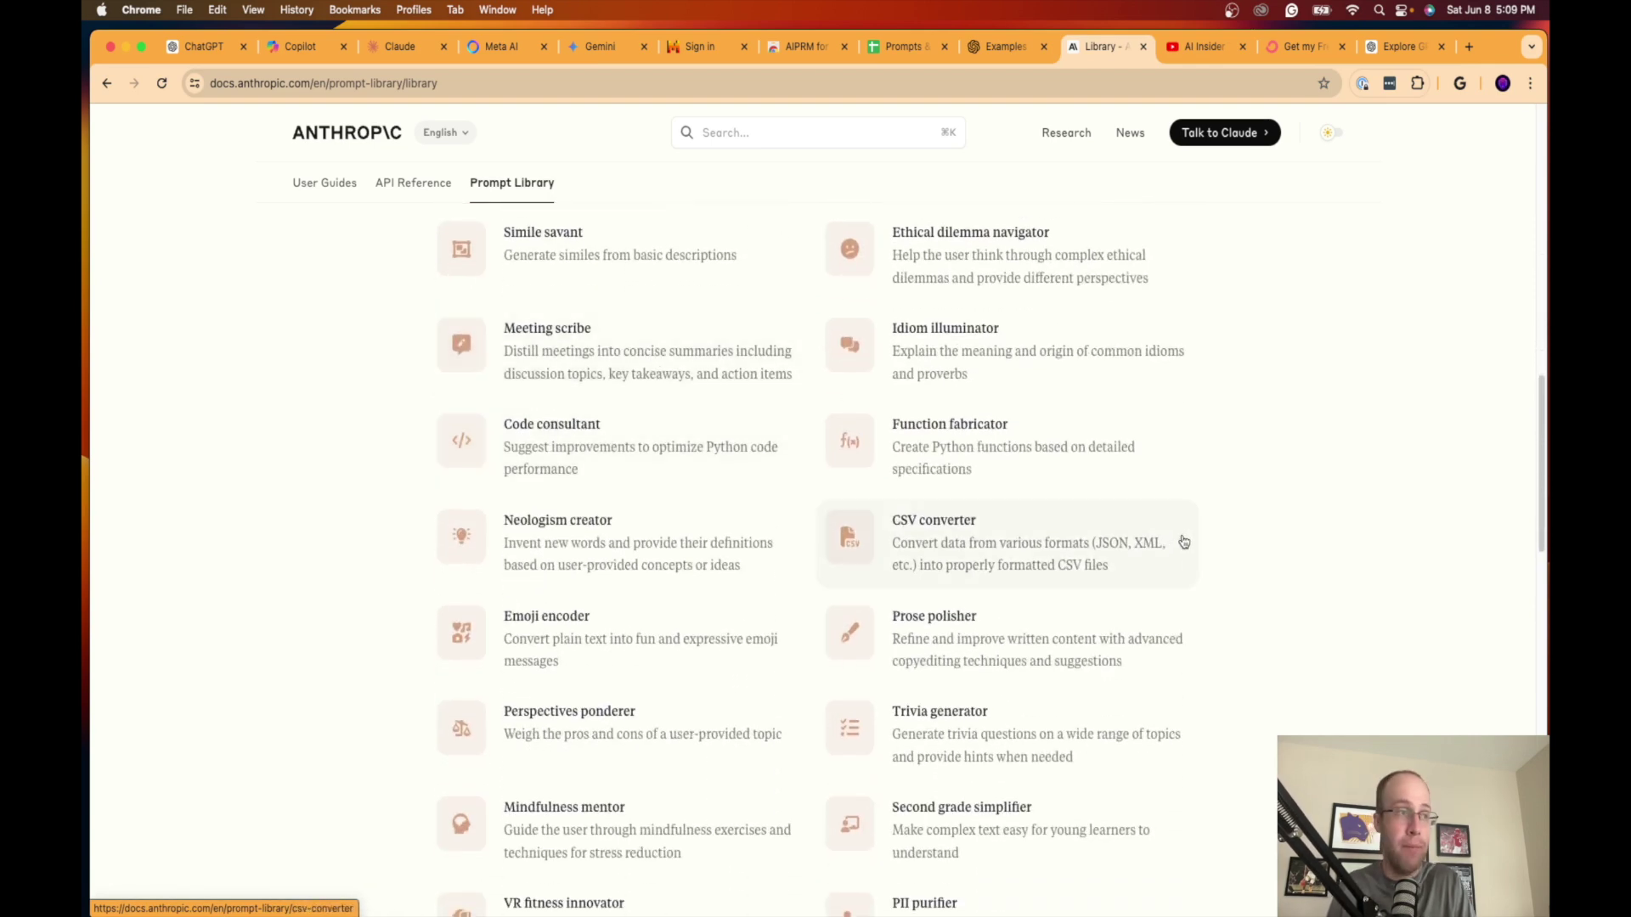
{"action": "scroll", "coordinate": [1185, 543], "scroll_direction": "down", "scroll_amount": 5}
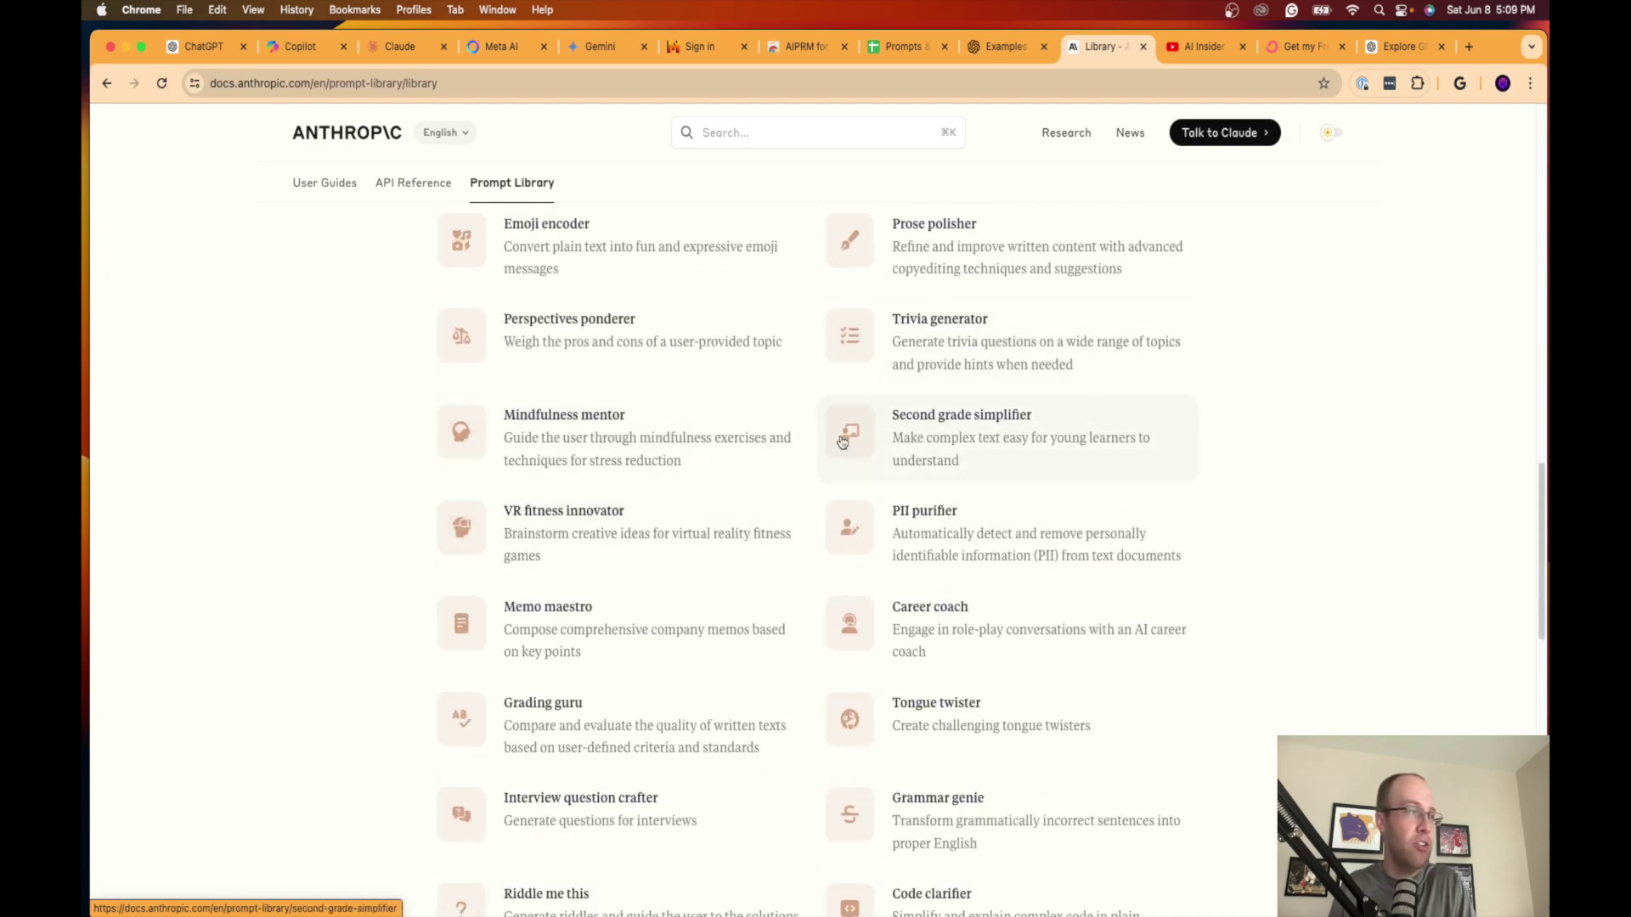
{"action": "scroll", "coordinate": [854, 429], "scroll_direction": "down", "scroll_amount": 10}
{"action": "scroll", "coordinate": [909, 434], "scroll_direction": "up", "scroll_amount": 20}
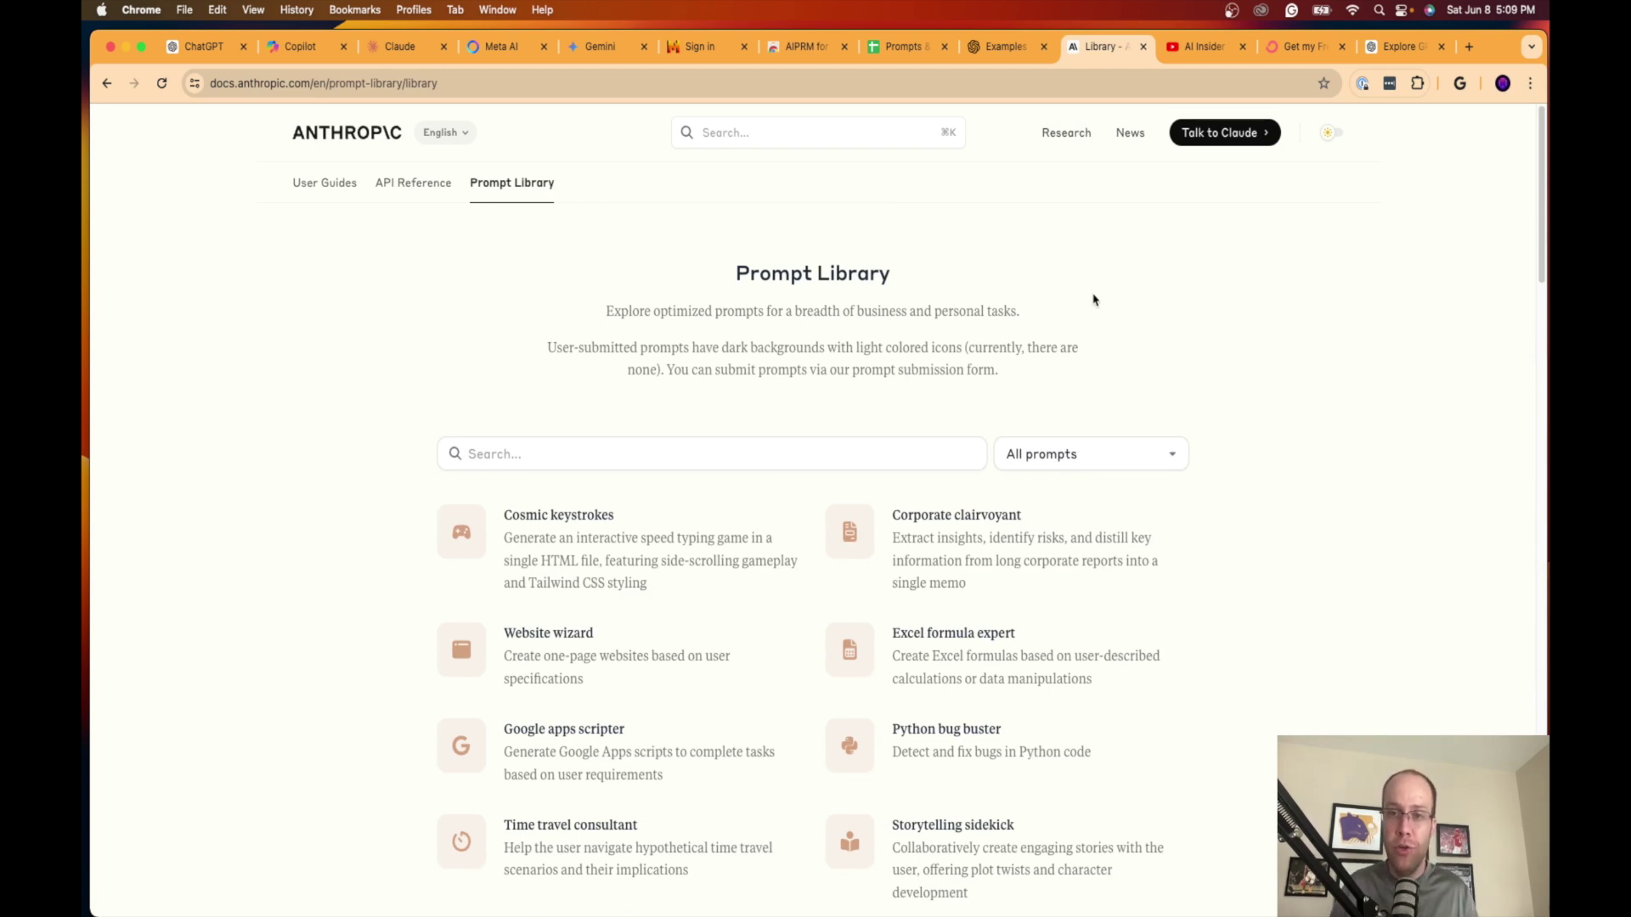
Step: Return to the ChatGPT tab and collapse, then reopen, the chat history sidebar
{"action": "left_click", "coordinate": [1002, 47]}
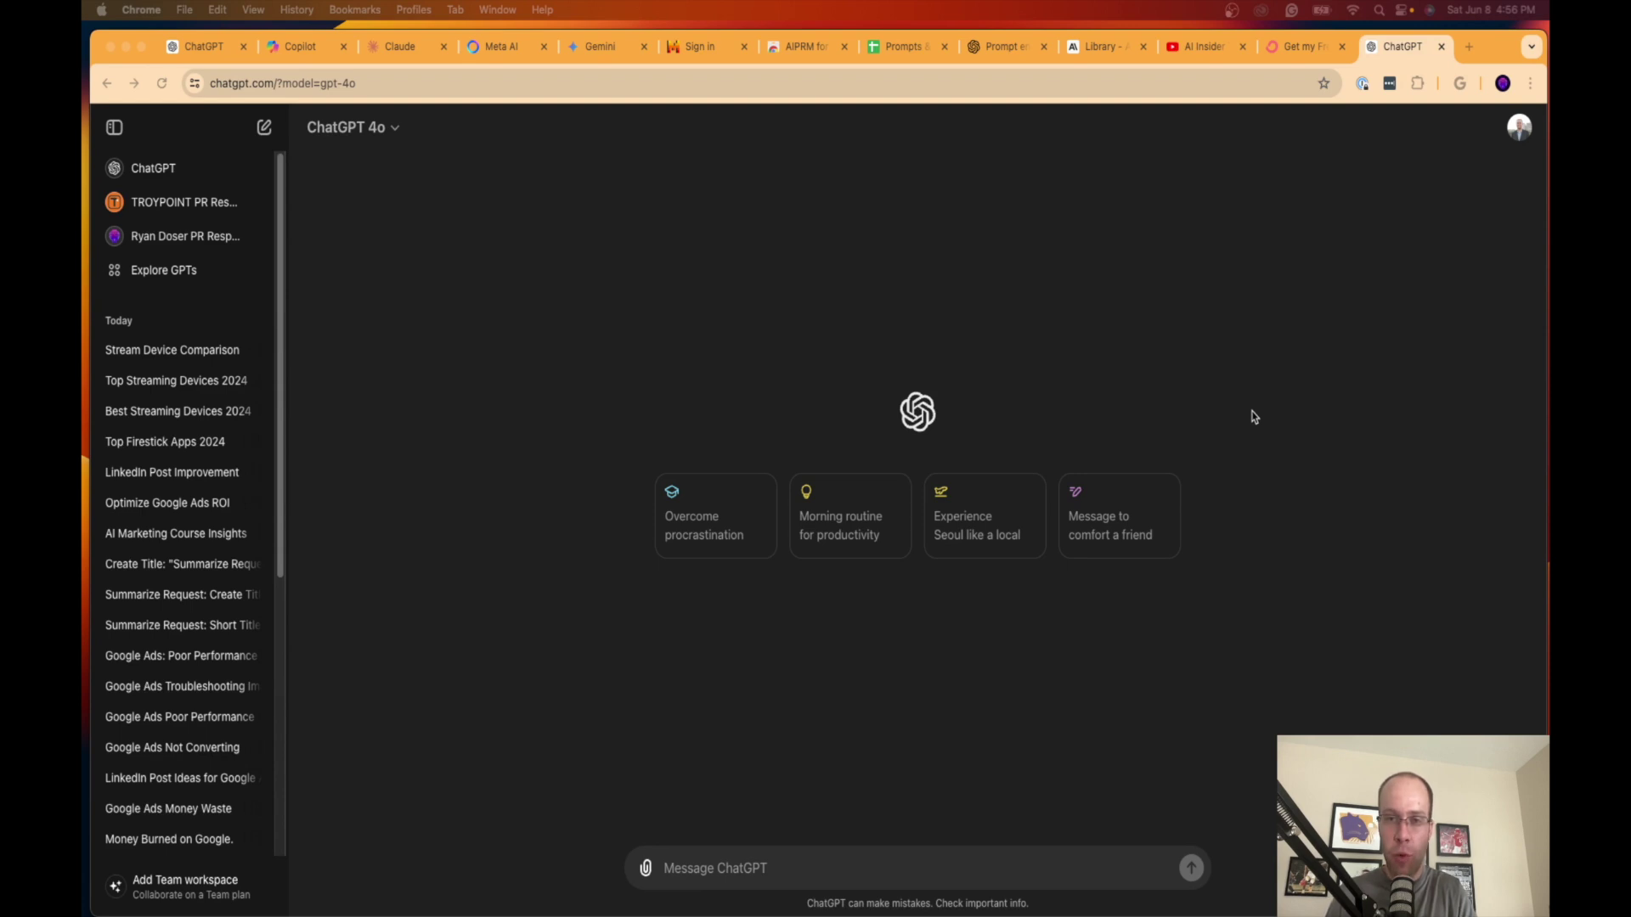
{"action": "scroll", "coordinate": [193, 347], "scroll_direction": "down", "scroll_amount": 1}
{"action": "scroll", "coordinate": [195, 350], "scroll_direction": "up", "scroll_amount": 1}
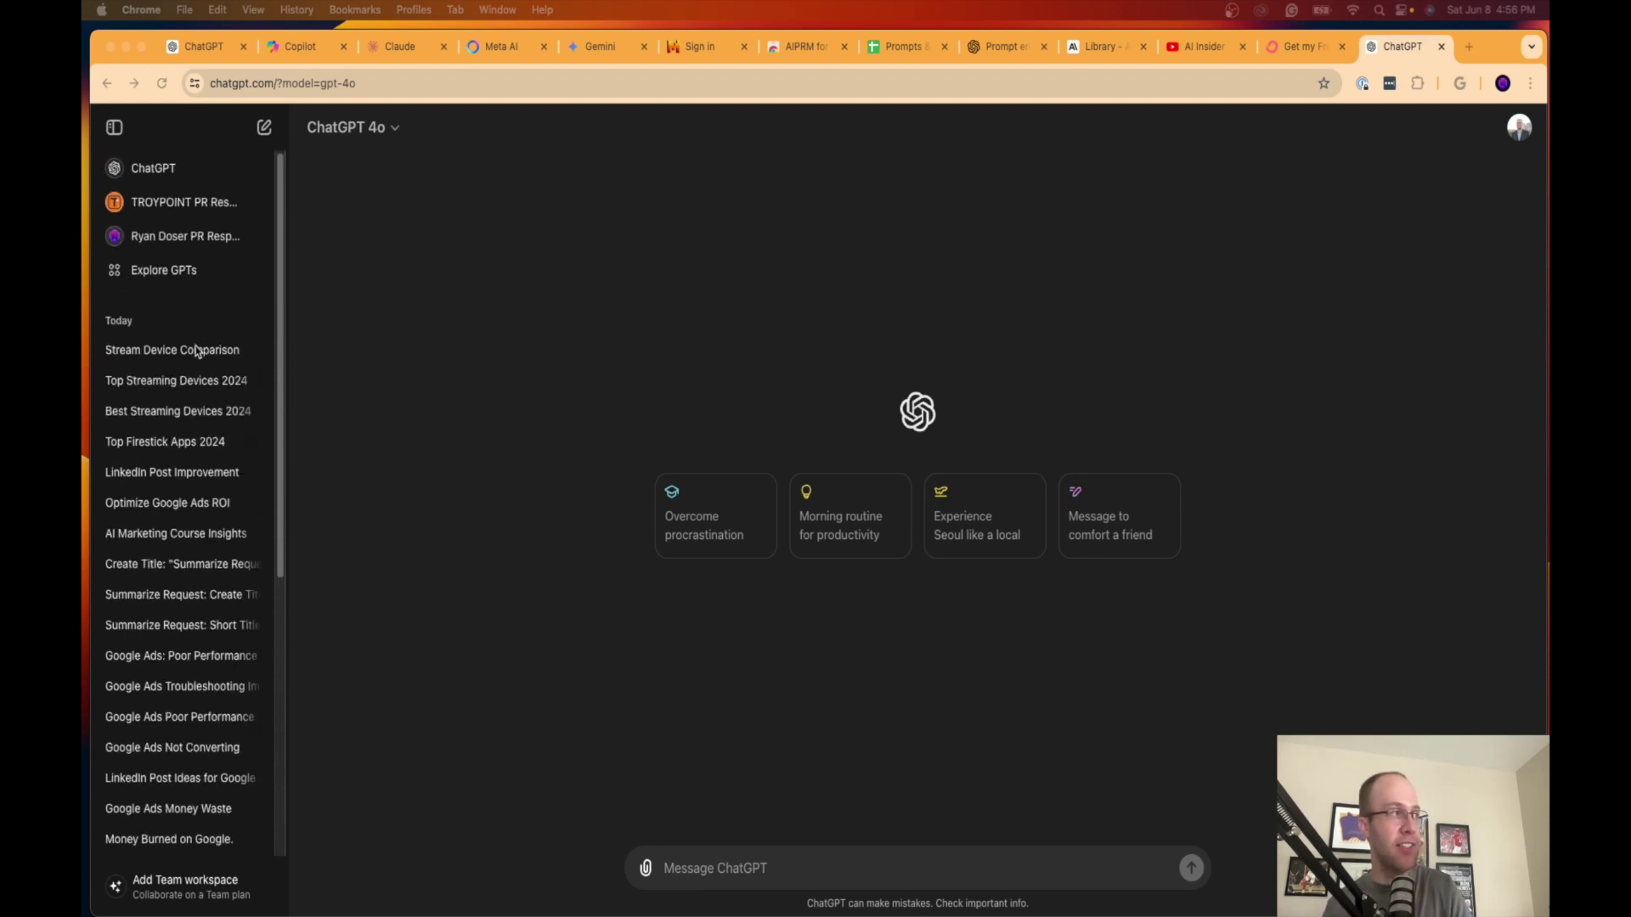
{"action": "left_click", "coordinate": [116, 129]}
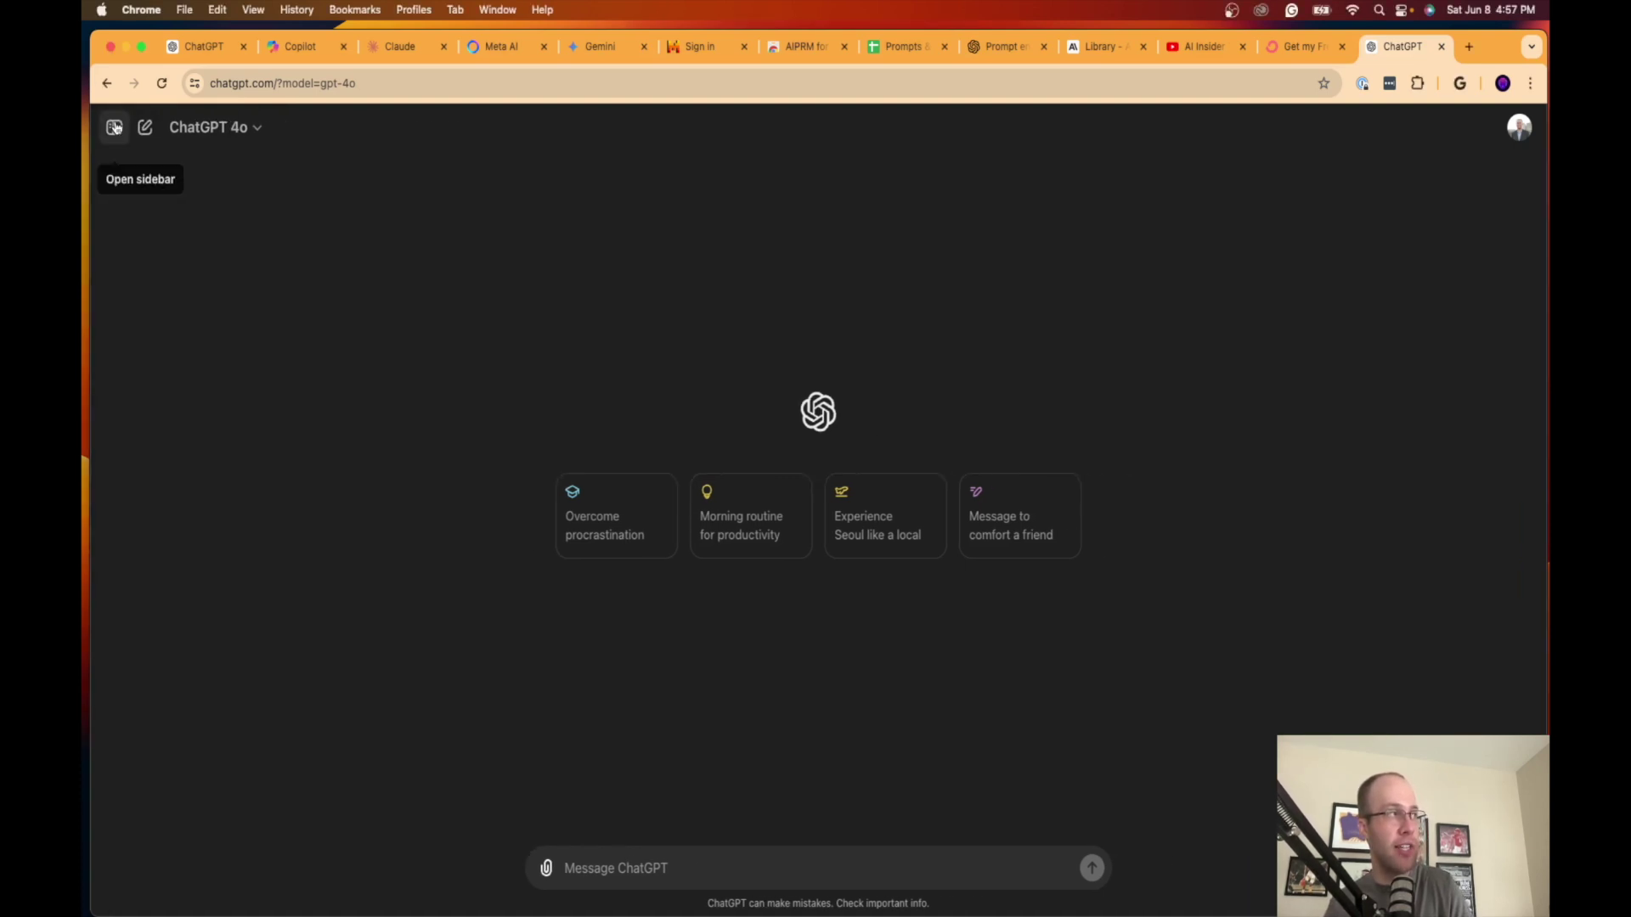
{"action": "left_click", "coordinate": [116, 128]}
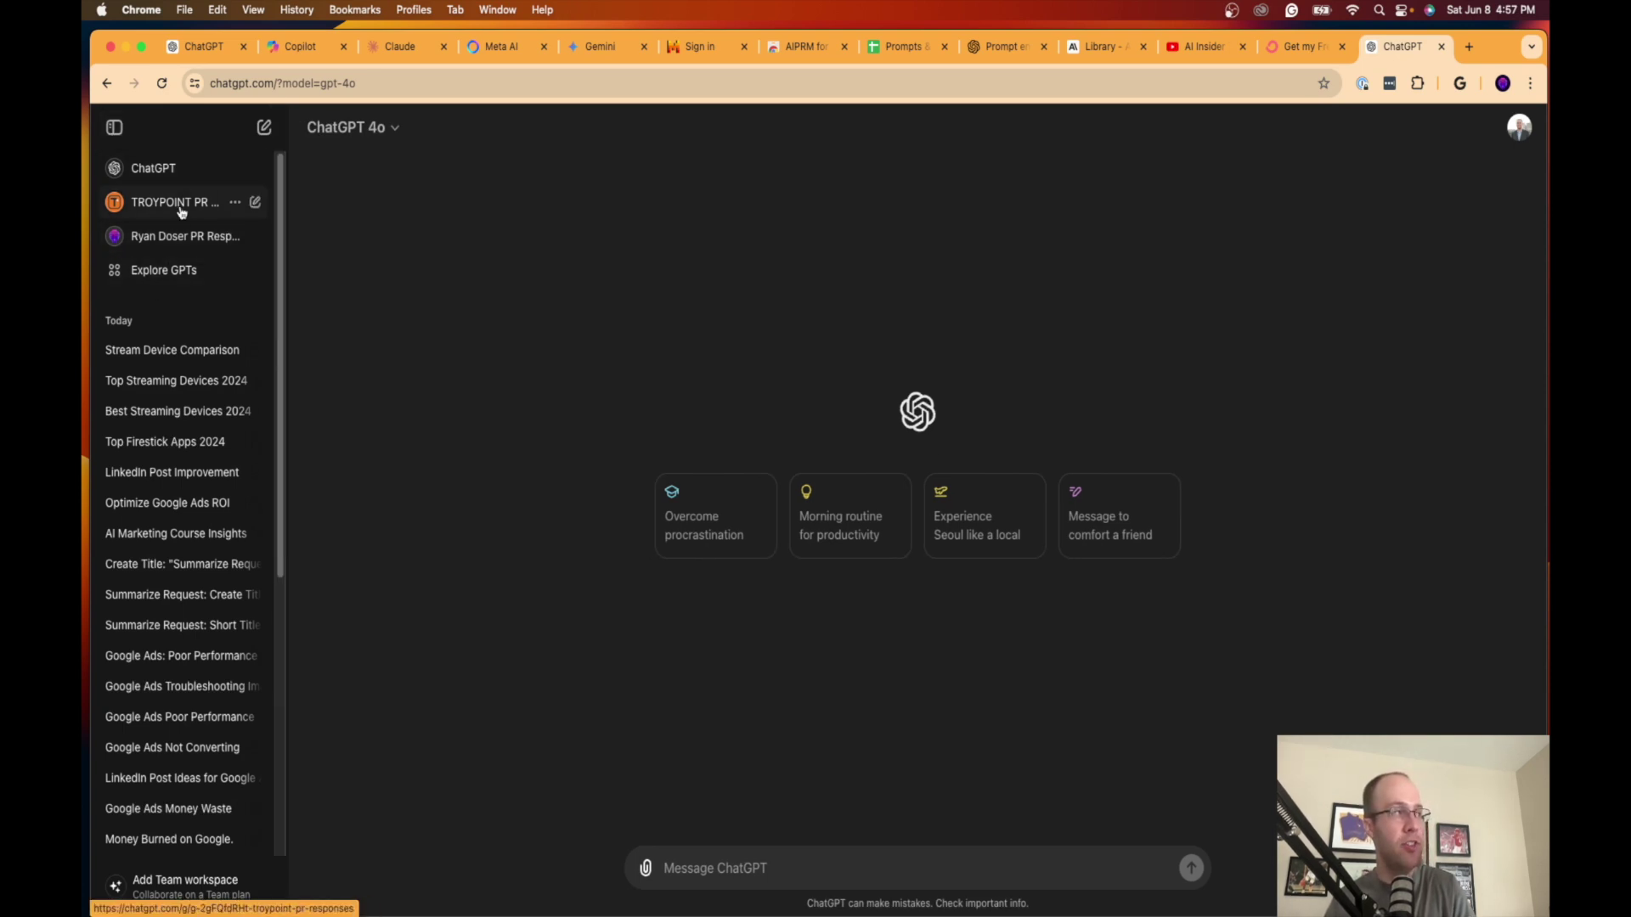
{"action": "scroll", "coordinate": [182, 340], "scroll_direction": "down", "scroll_amount": 2}
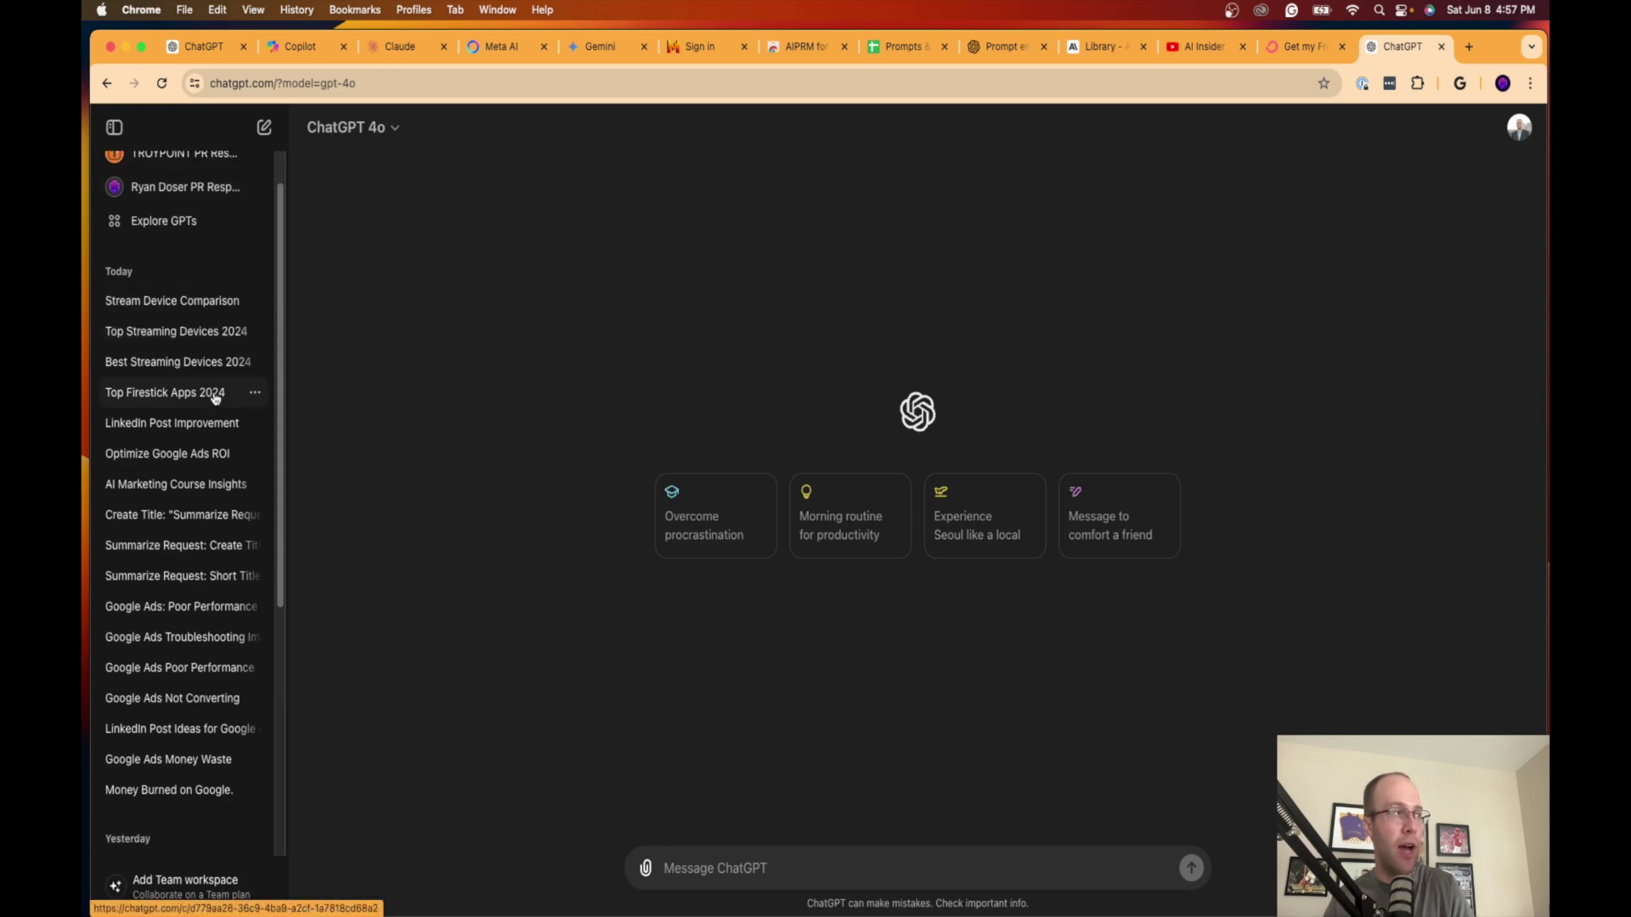
Step: Scroll through the sidebar history and reopen Stream Device Comparison under Today
{"action": "scroll", "coordinate": [215, 399], "scroll_direction": "down", "scroll_amount": 15}
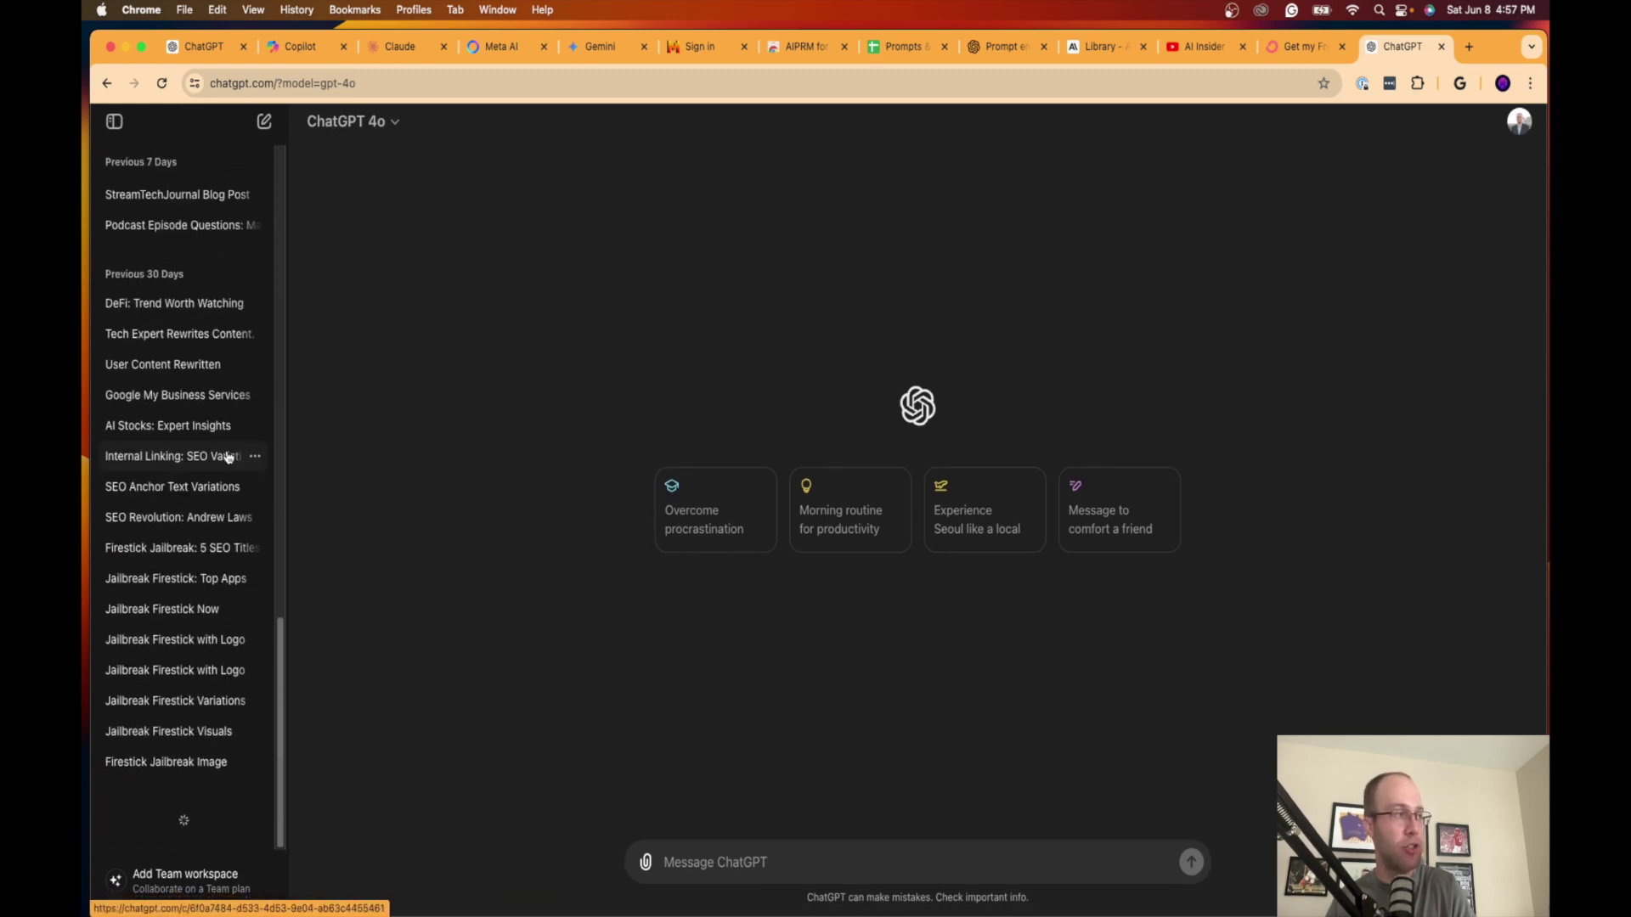
{"action": "scroll", "coordinate": [228, 457], "scroll_direction": "down", "scroll_amount": 10}
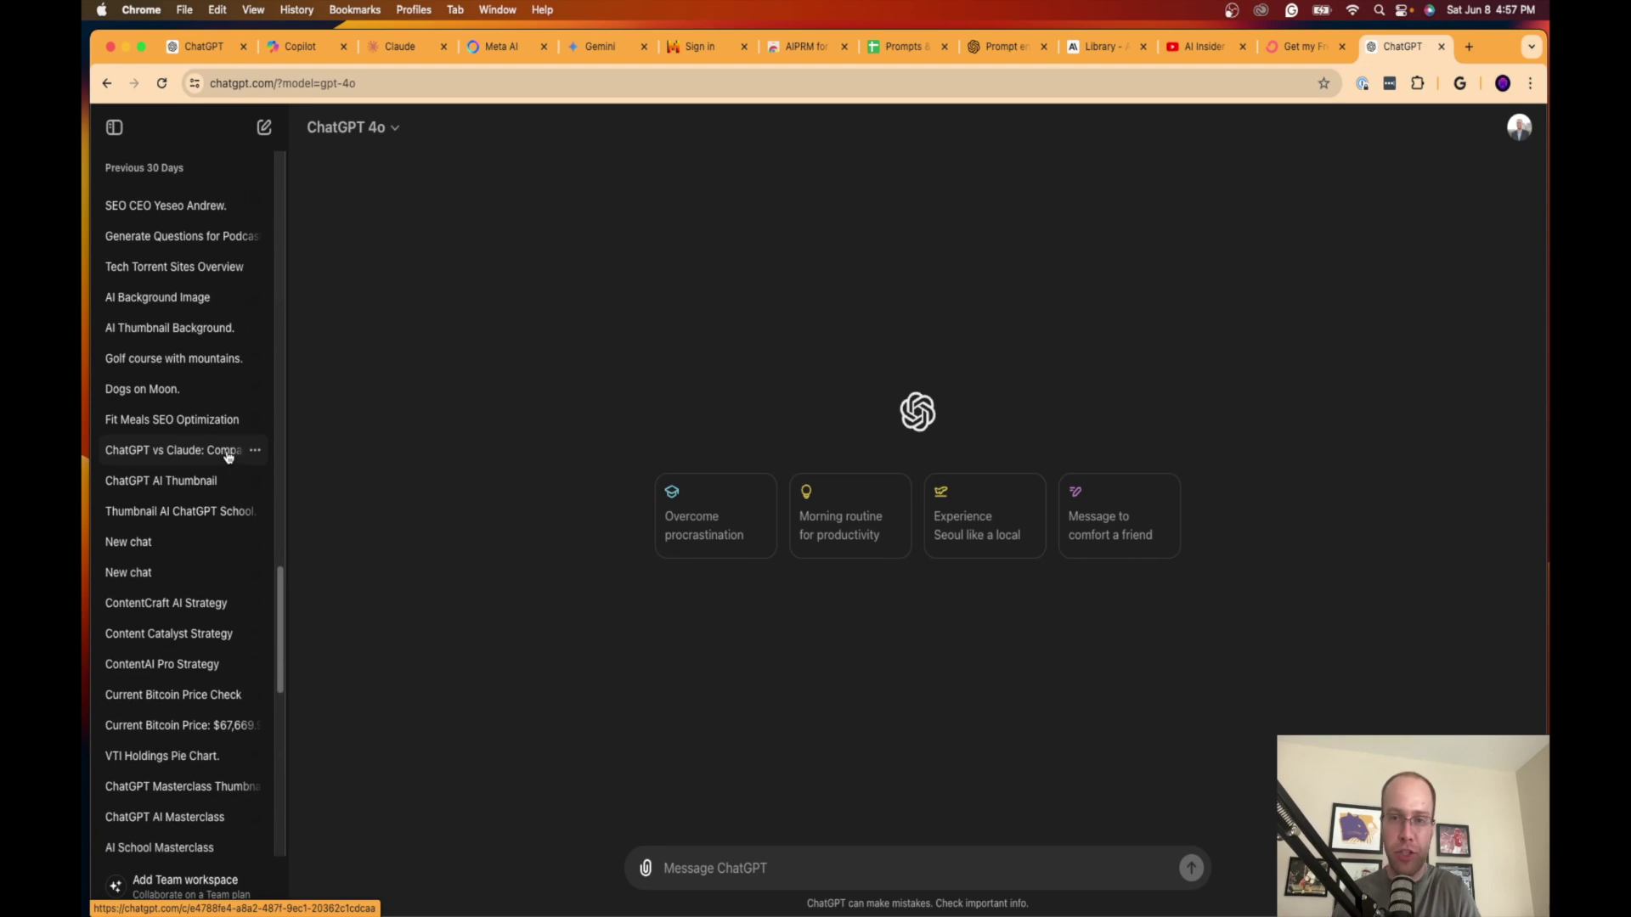
{"action": "scroll", "coordinate": [227, 458], "scroll_direction": "down", "scroll_amount": 5}
{"action": "scroll", "coordinate": [227, 458], "scroll_direction": "up", "scroll_amount": 20}
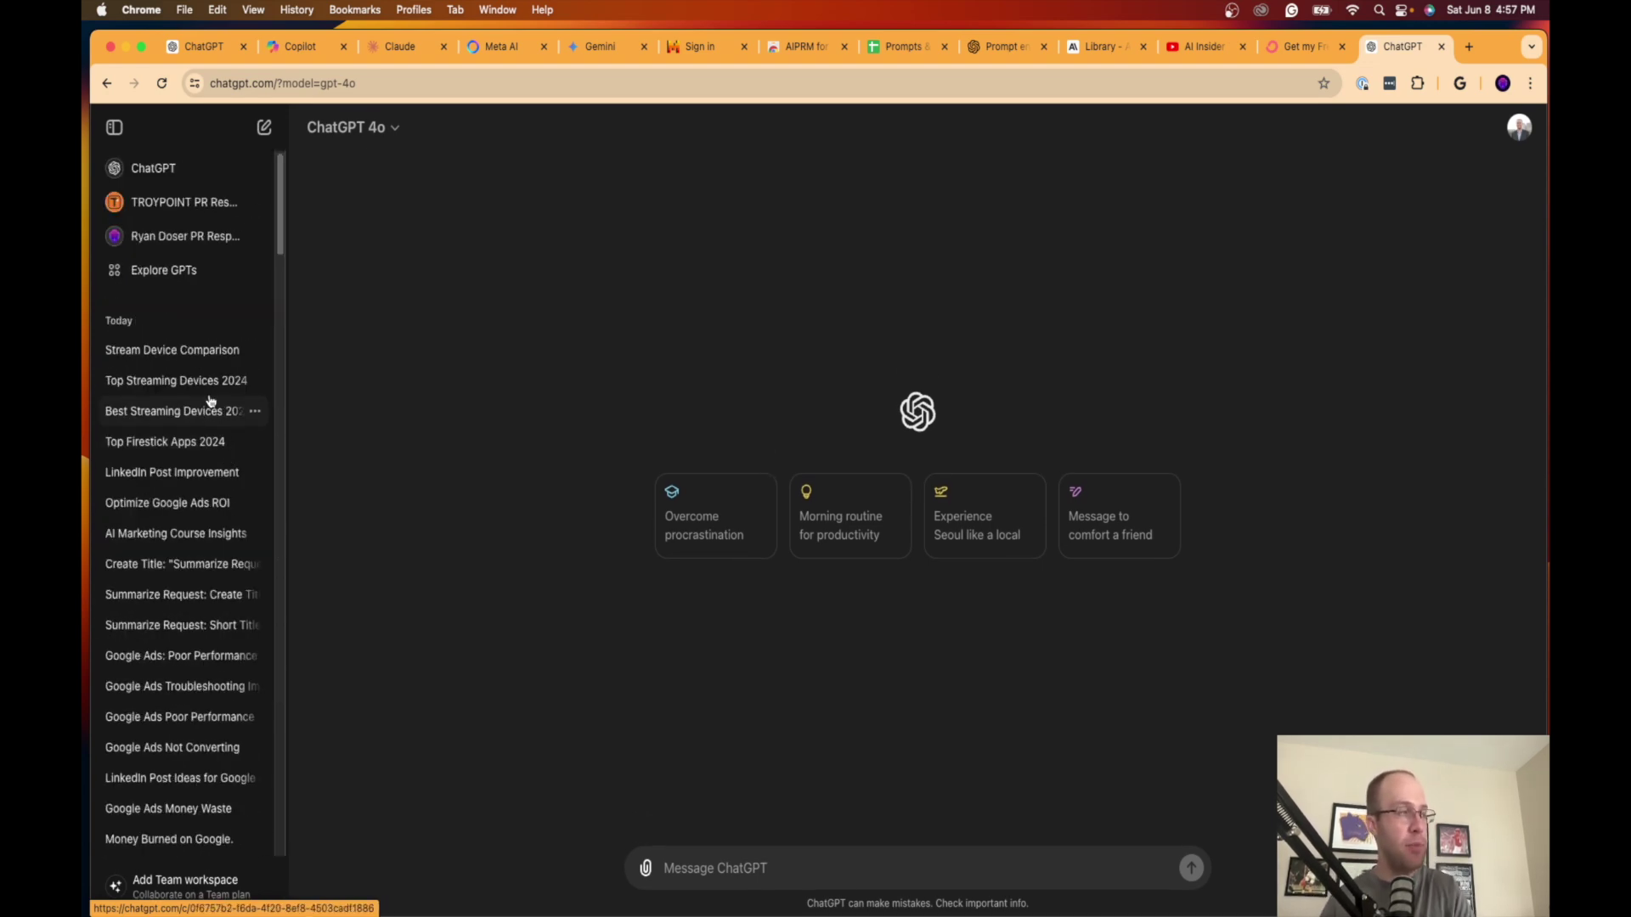
{"action": "scroll", "coordinate": [210, 401], "scroll_direction": "down", "scroll_amount": 1}
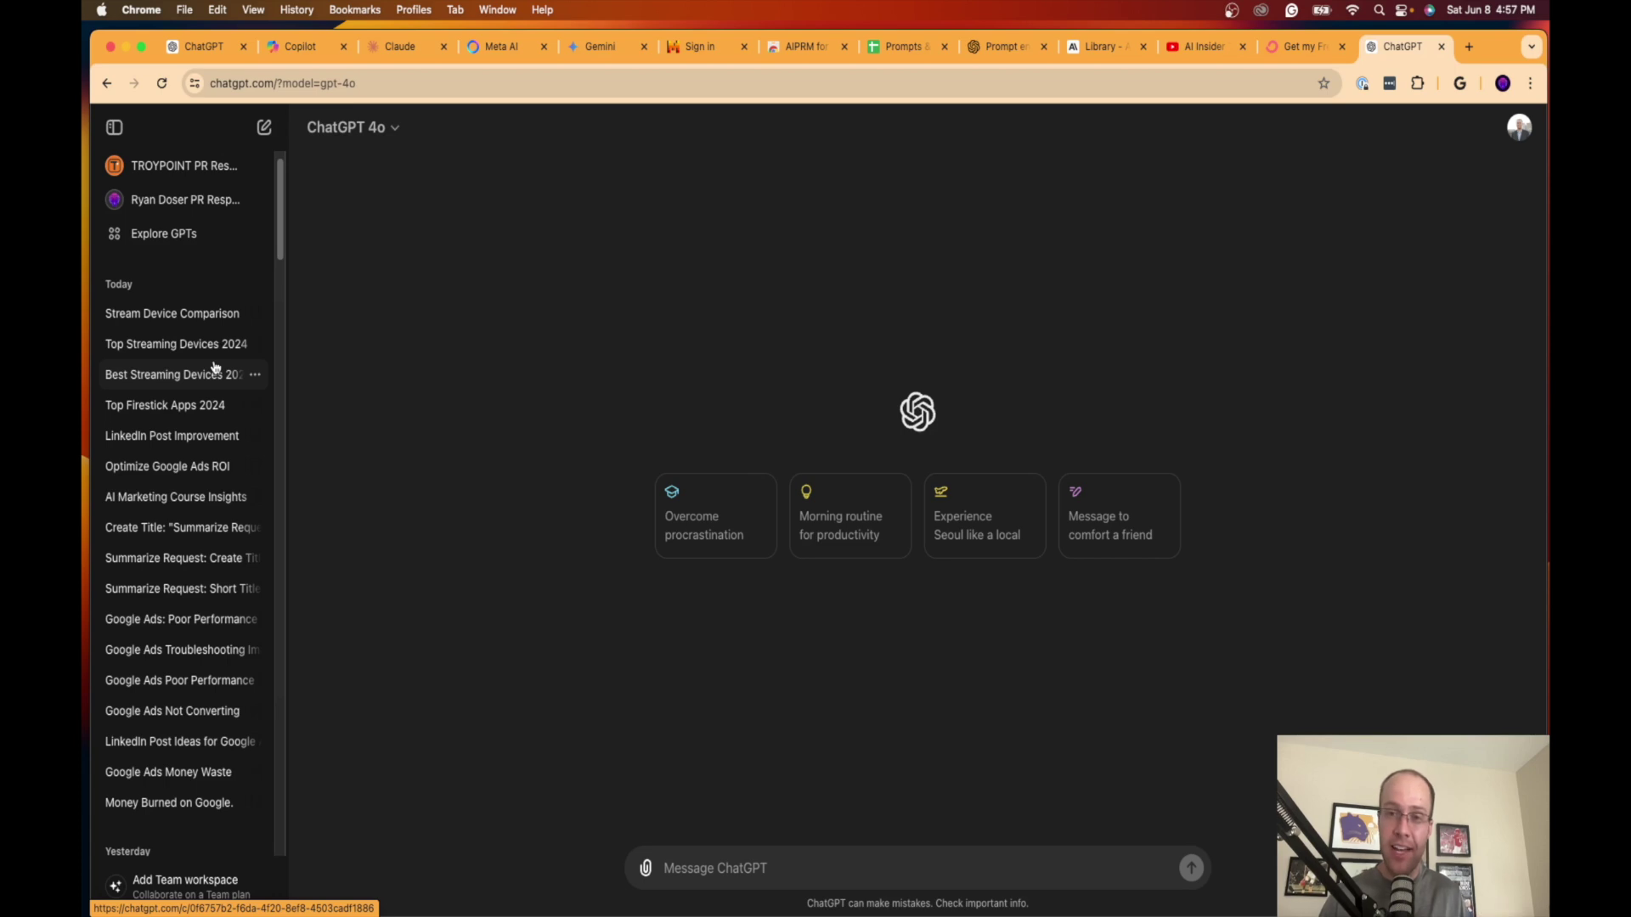
{"action": "scroll", "coordinate": [215, 367], "scroll_direction": "down", "scroll_amount": 10}
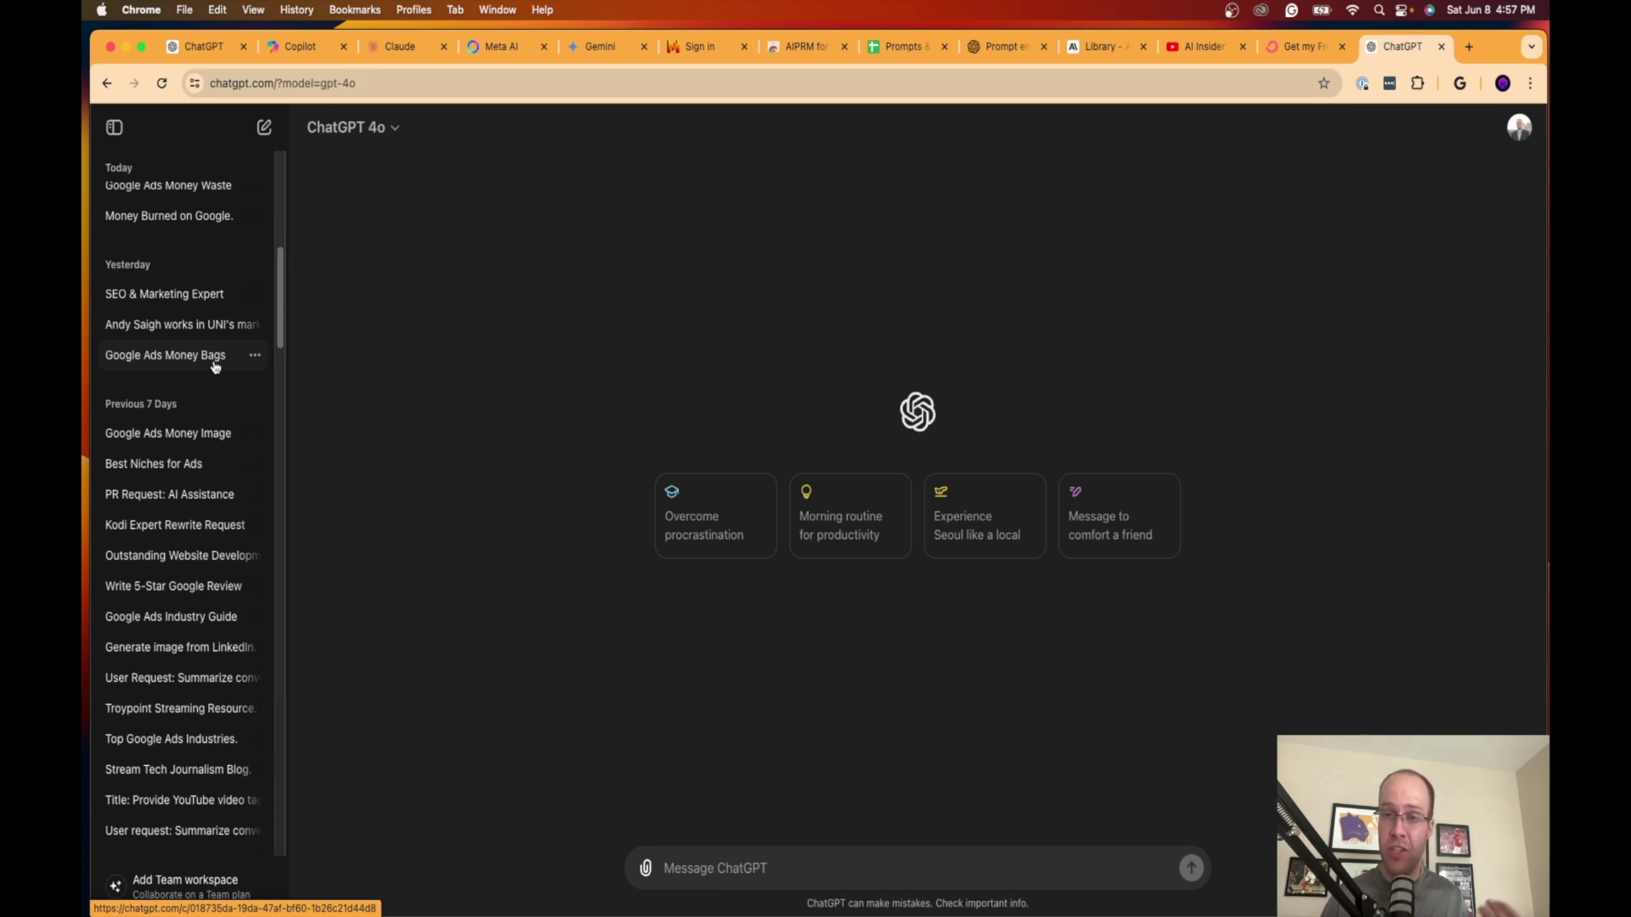
{"action": "scroll", "coordinate": [213, 365], "scroll_direction": "down", "scroll_amount": 7}
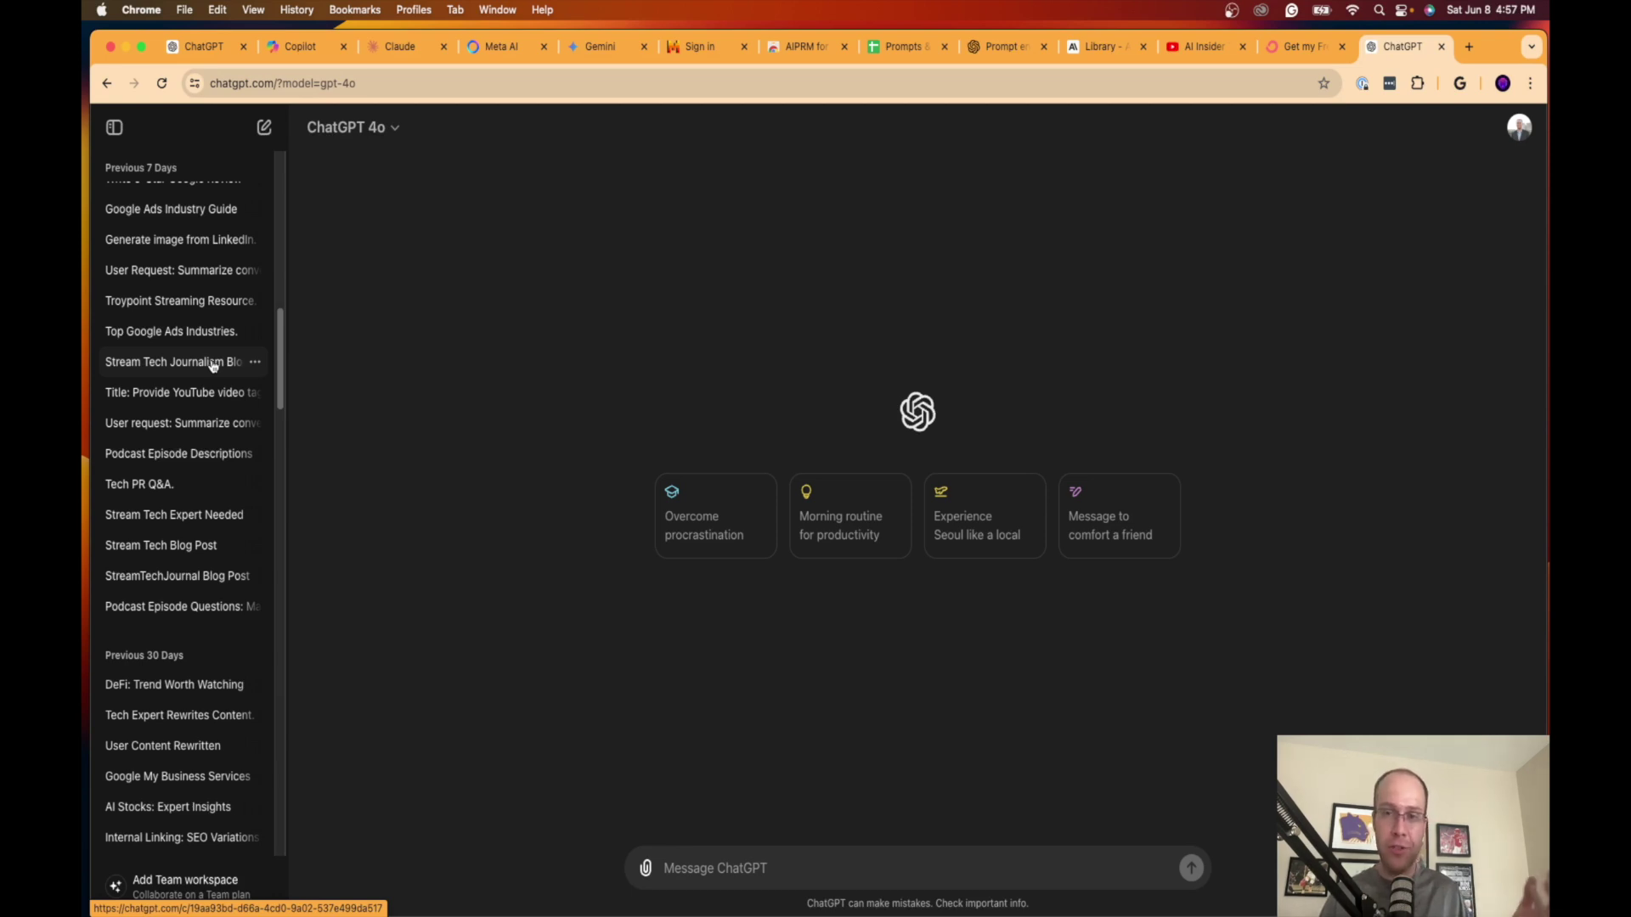
{"action": "scroll", "coordinate": [214, 365], "scroll_direction": "down", "scroll_amount": 20}
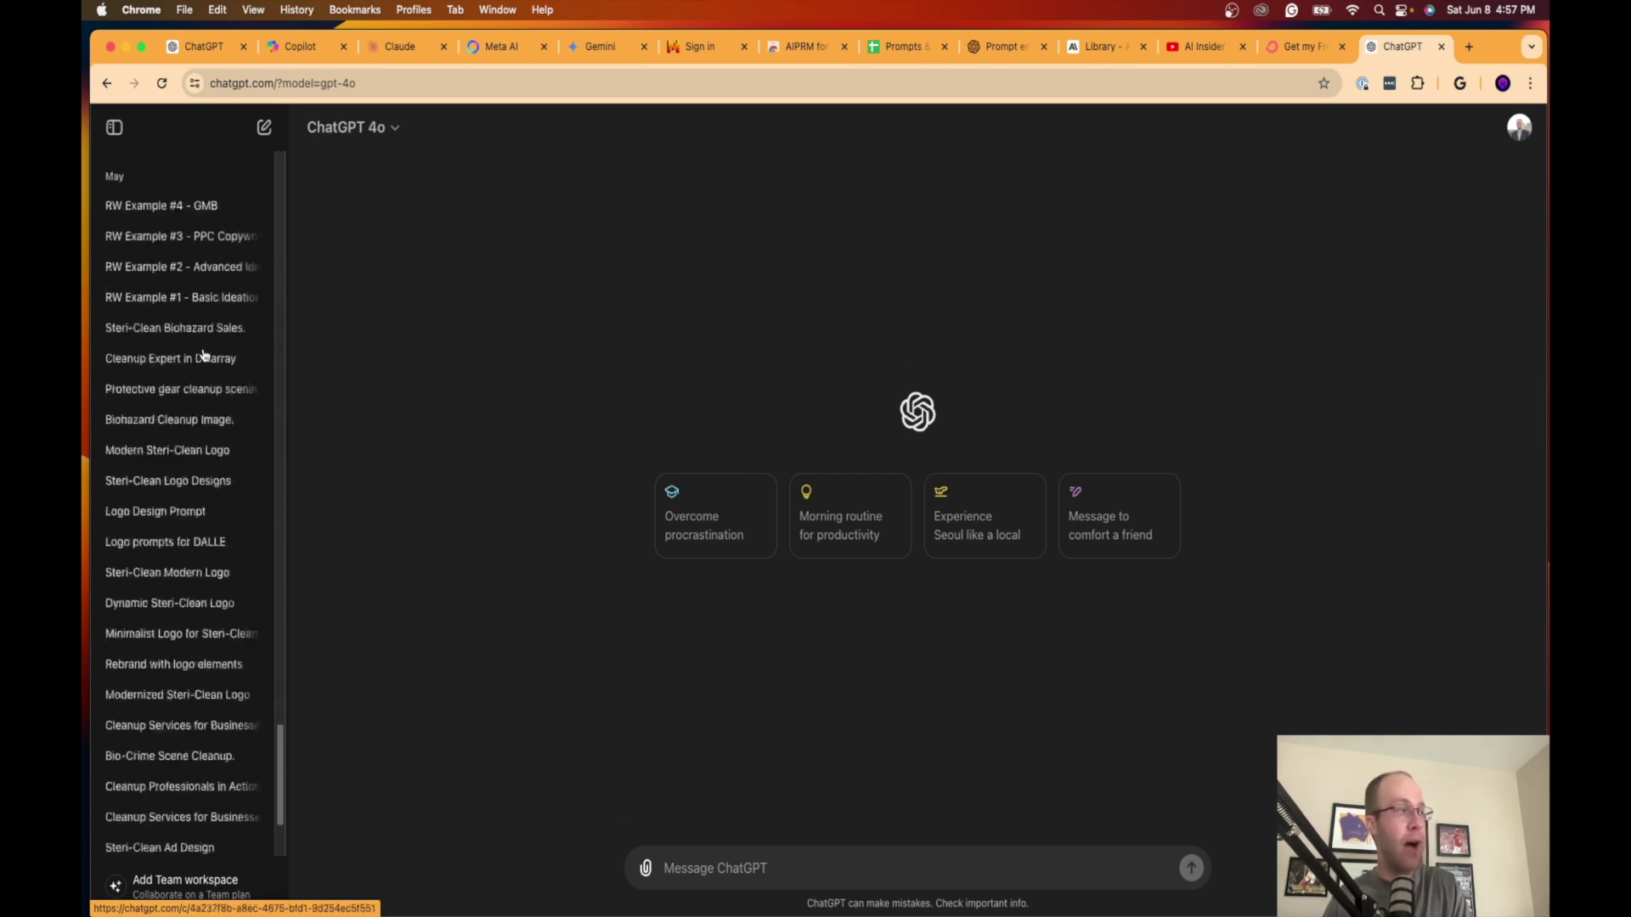
{"action": "scroll", "coordinate": [204, 349], "scroll_direction": "up", "scroll_amount": 20}
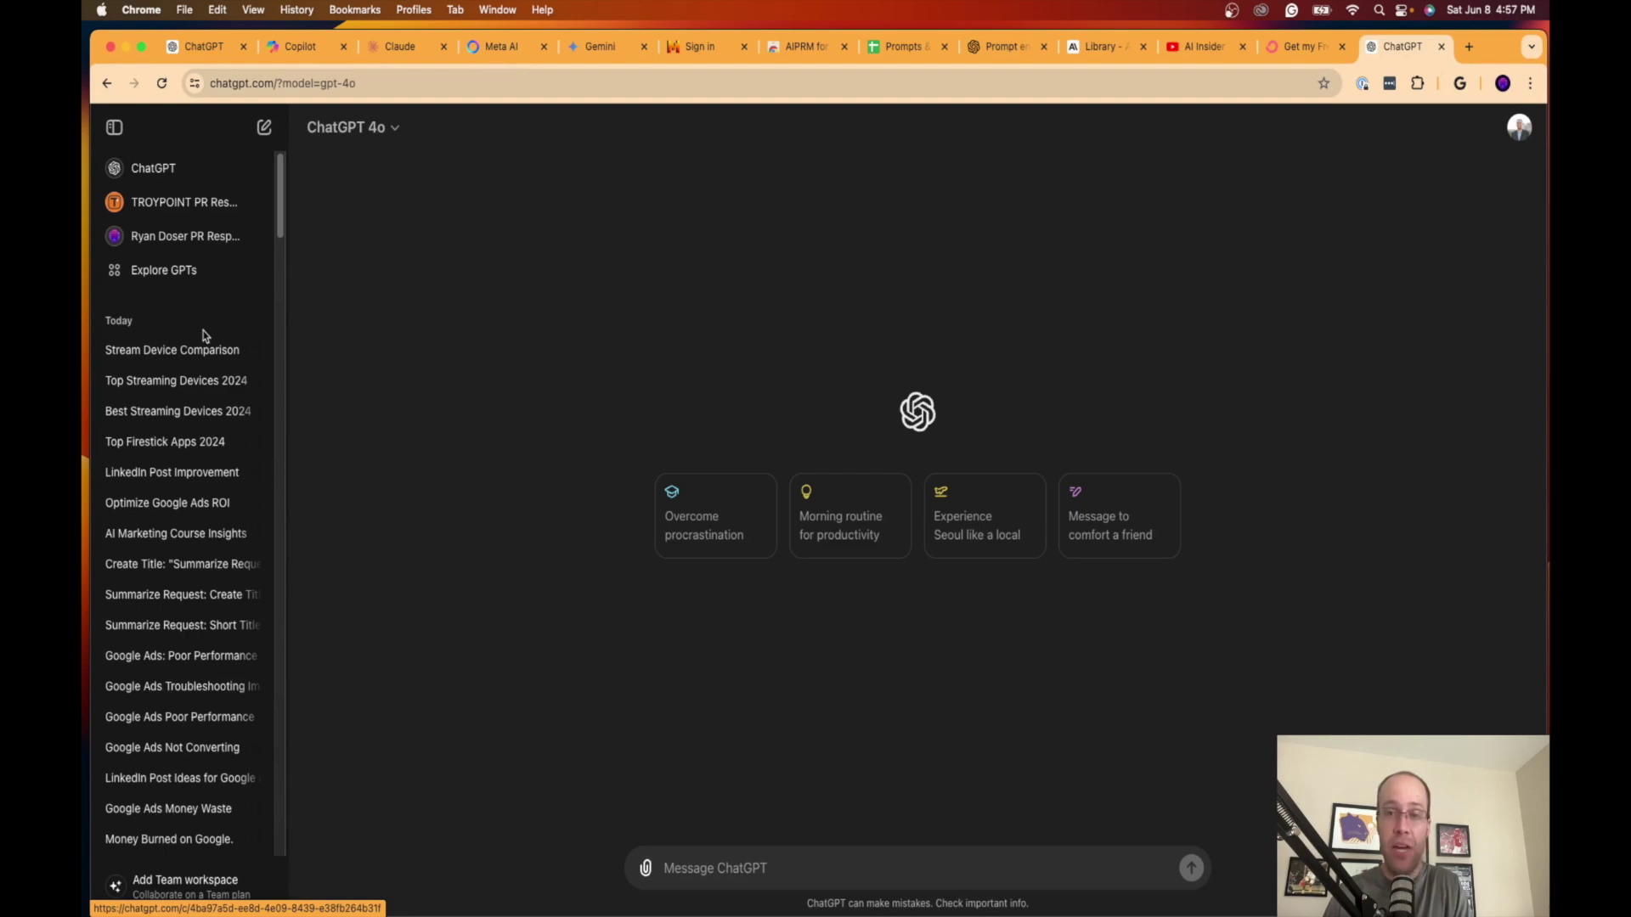
{"action": "scroll", "coordinate": [204, 335], "scroll_direction": "down", "scroll_amount": 20}
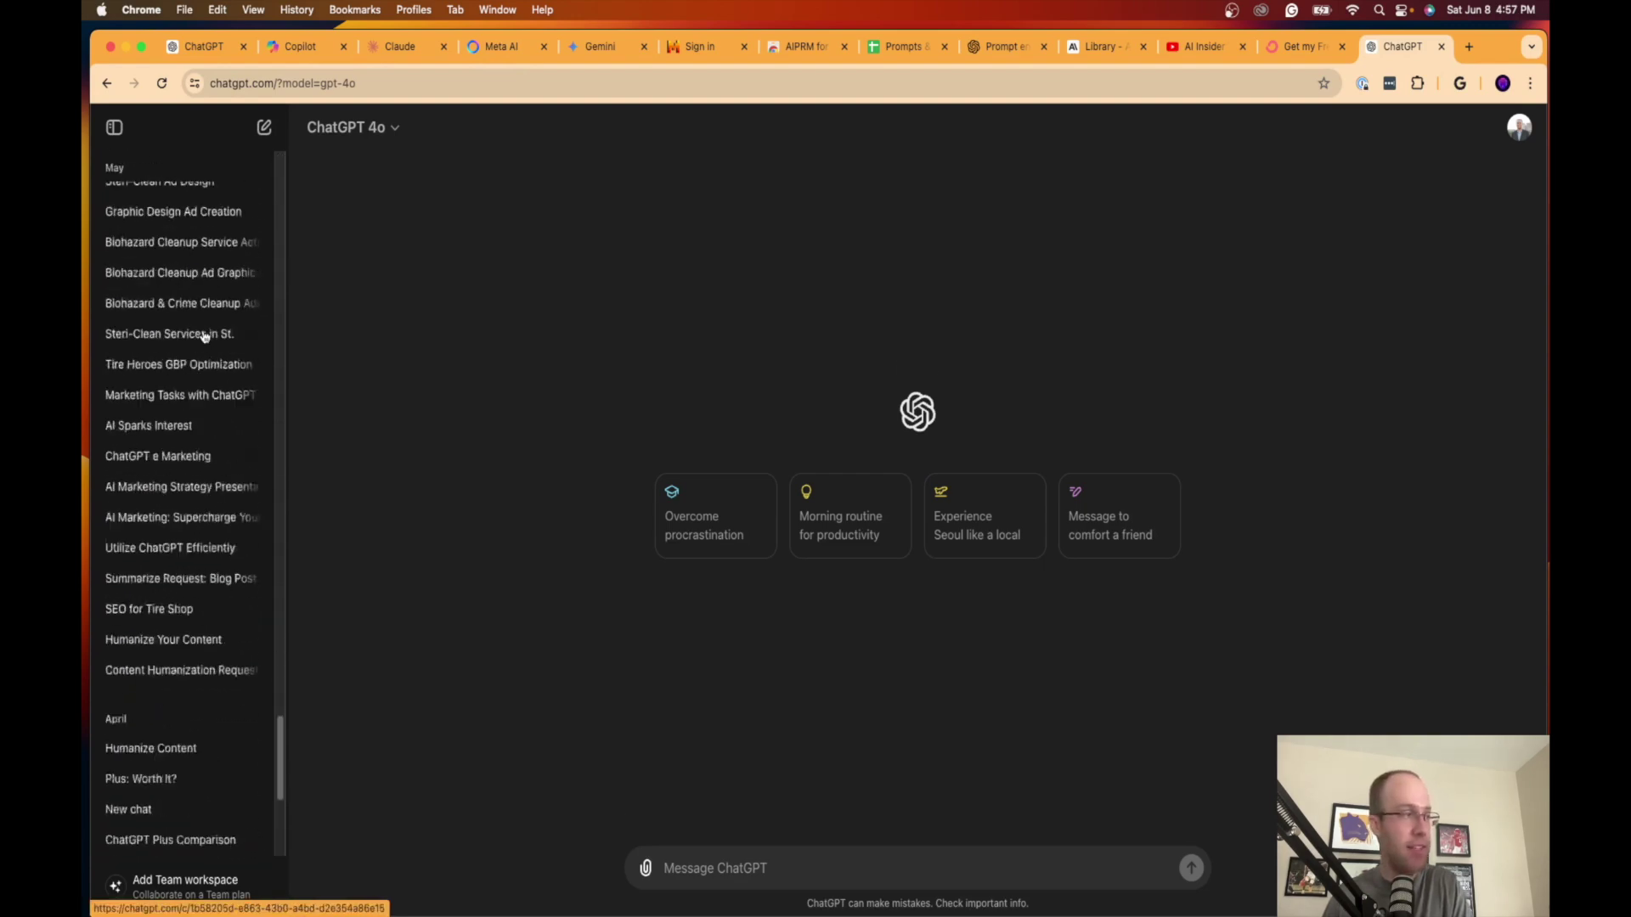
{"action": "scroll", "coordinate": [203, 336], "scroll_direction": "down", "scroll_amount": 15}
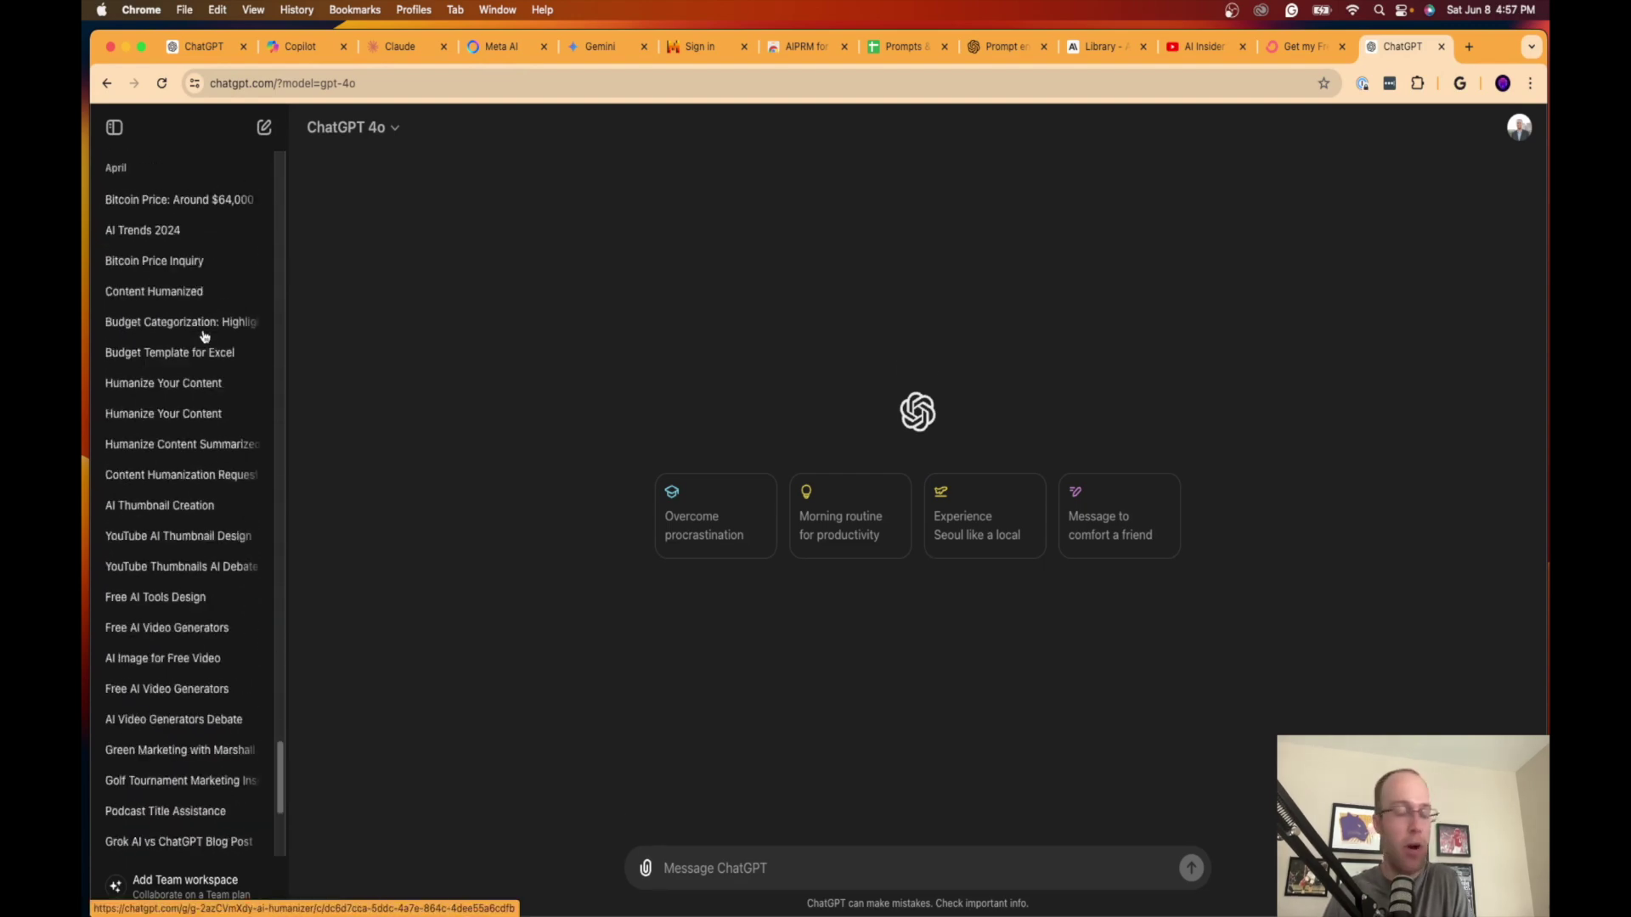
{"action": "scroll", "coordinate": [204, 337], "scroll_direction": "down", "scroll_amount": 5}
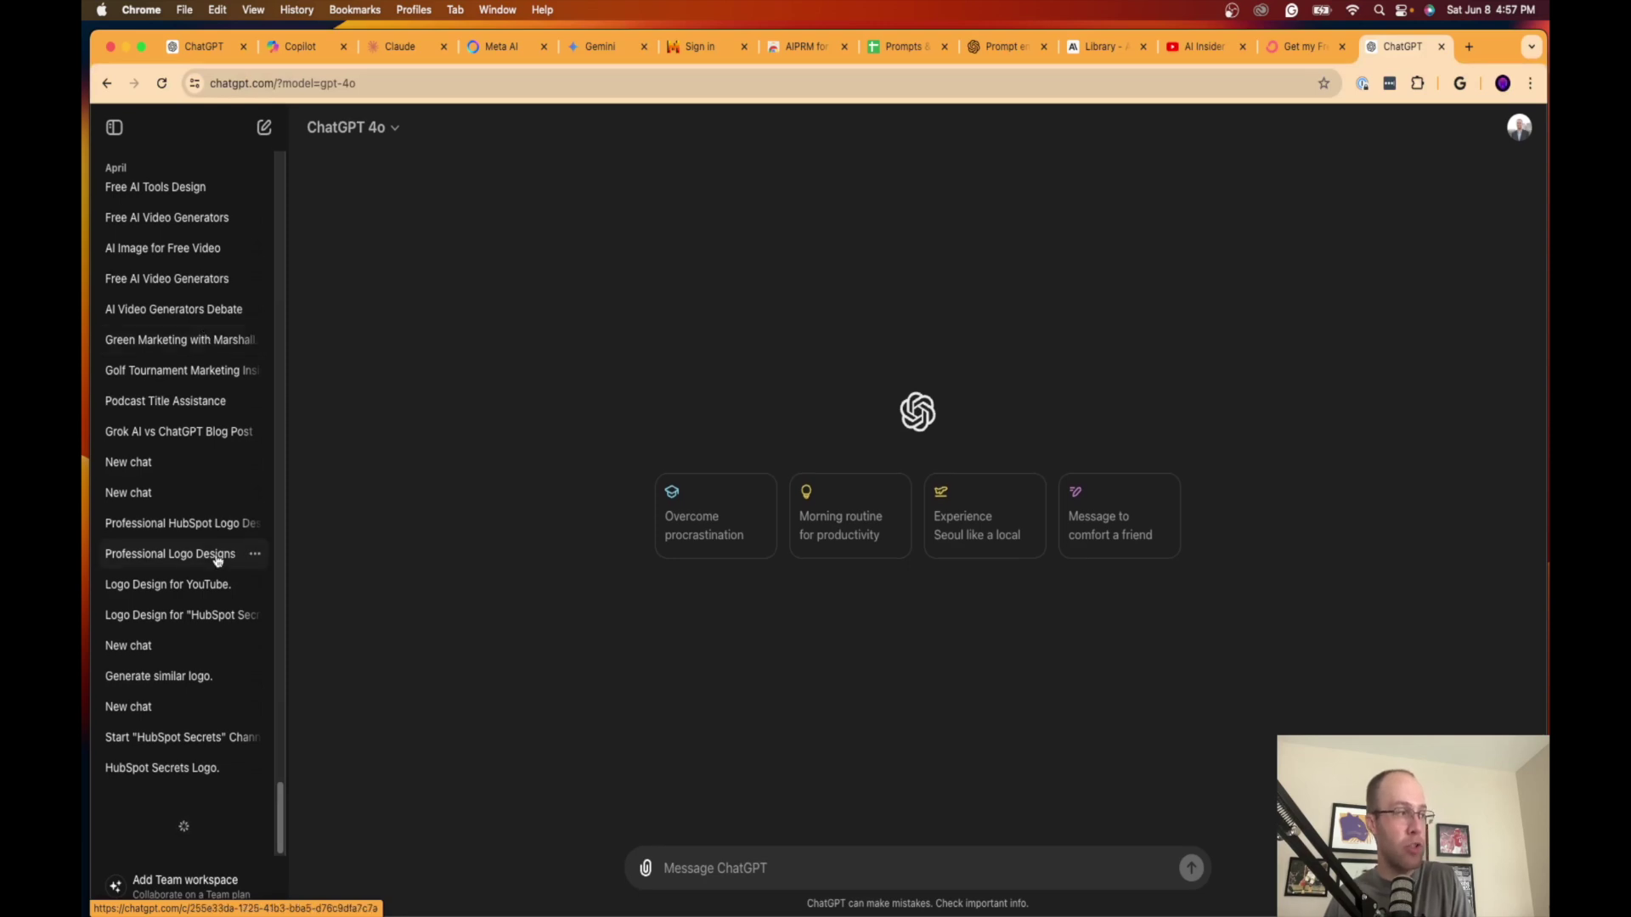
{"action": "scroll", "coordinate": [229, 620], "scroll_direction": "down", "scroll_amount": 10}
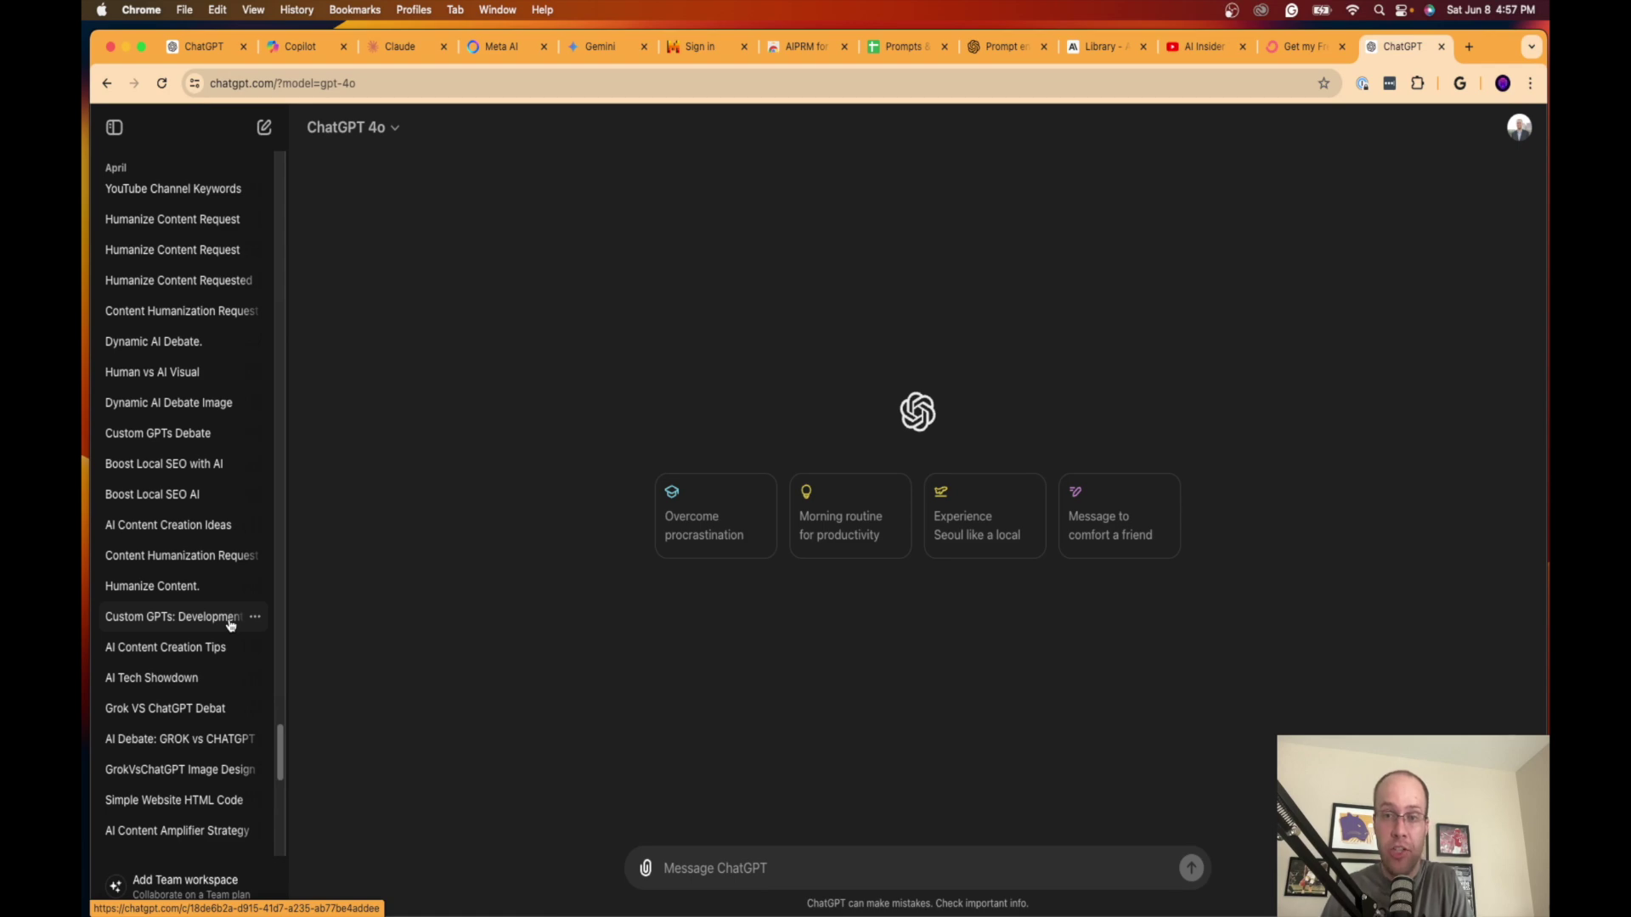
{"action": "scroll", "coordinate": [230, 624], "scroll_direction": "up", "scroll_amount": 20}
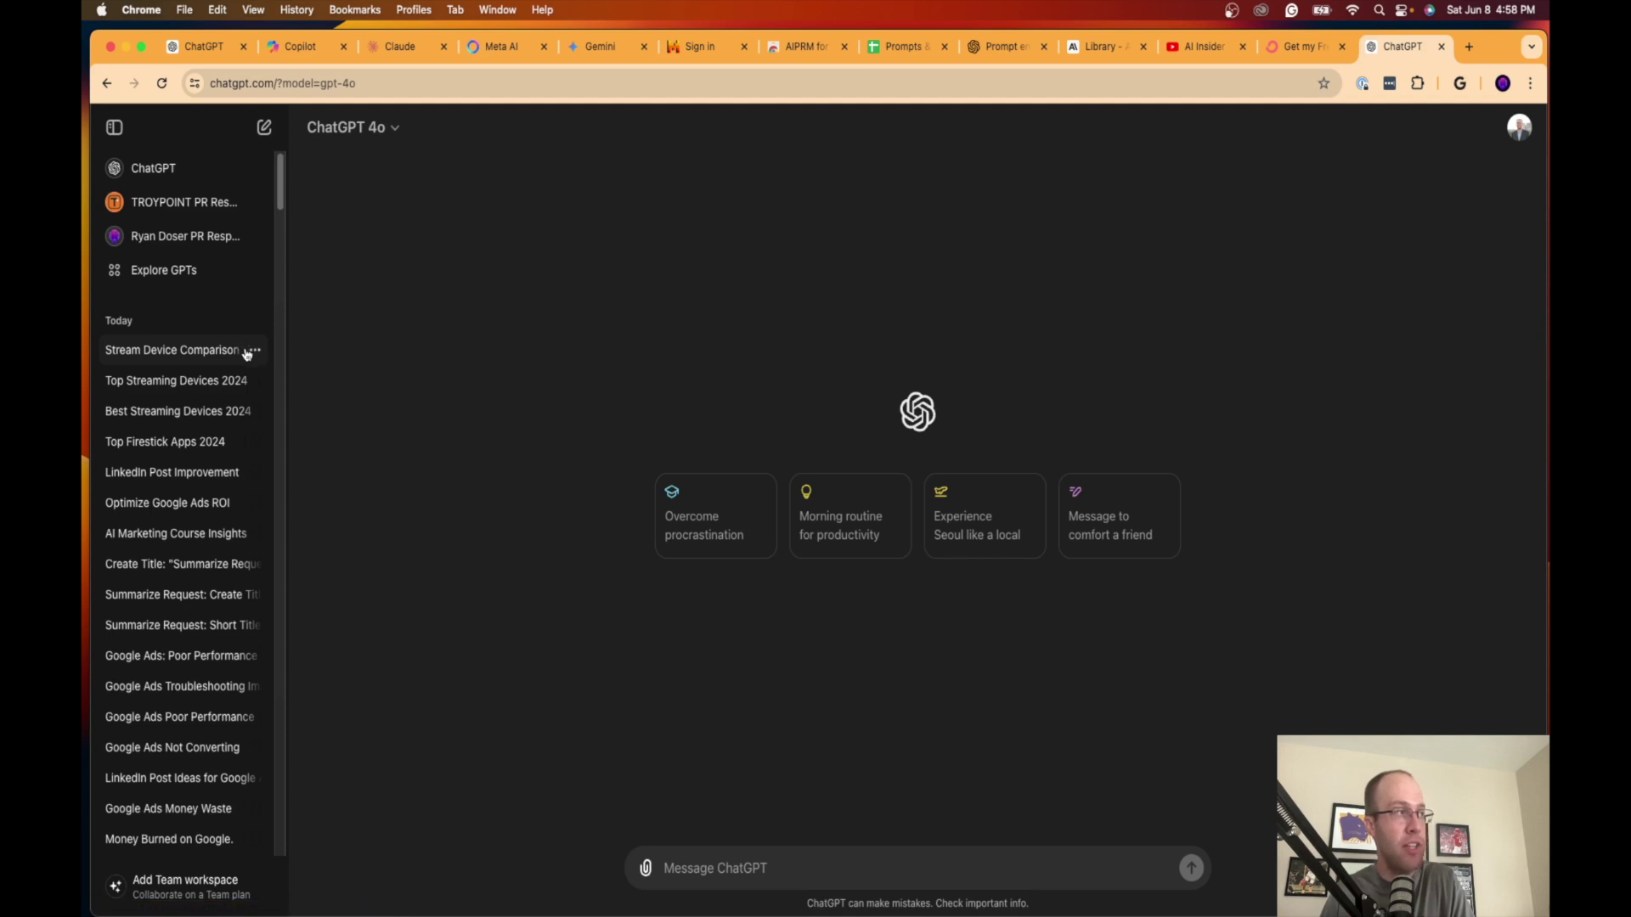
{"action": "left_click", "coordinate": [208, 352]}
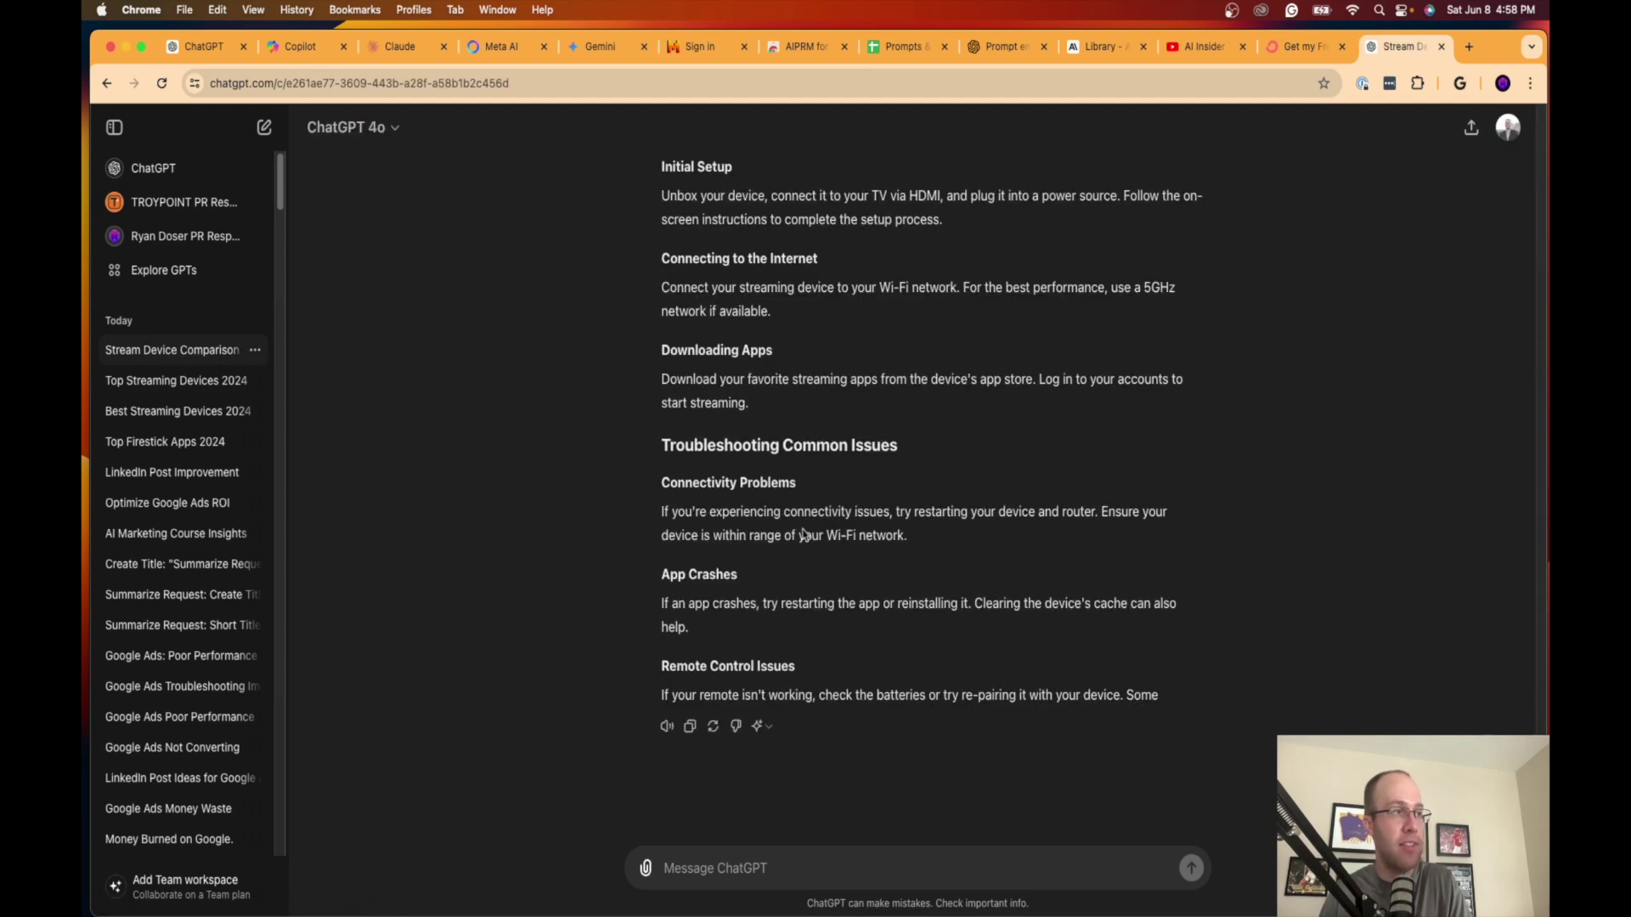
Step: Retitle the Stream Device Comparison conversation as '*Save for Blog Post Writing*' in today's history
{"action": "left_click", "coordinate": [255, 352]}
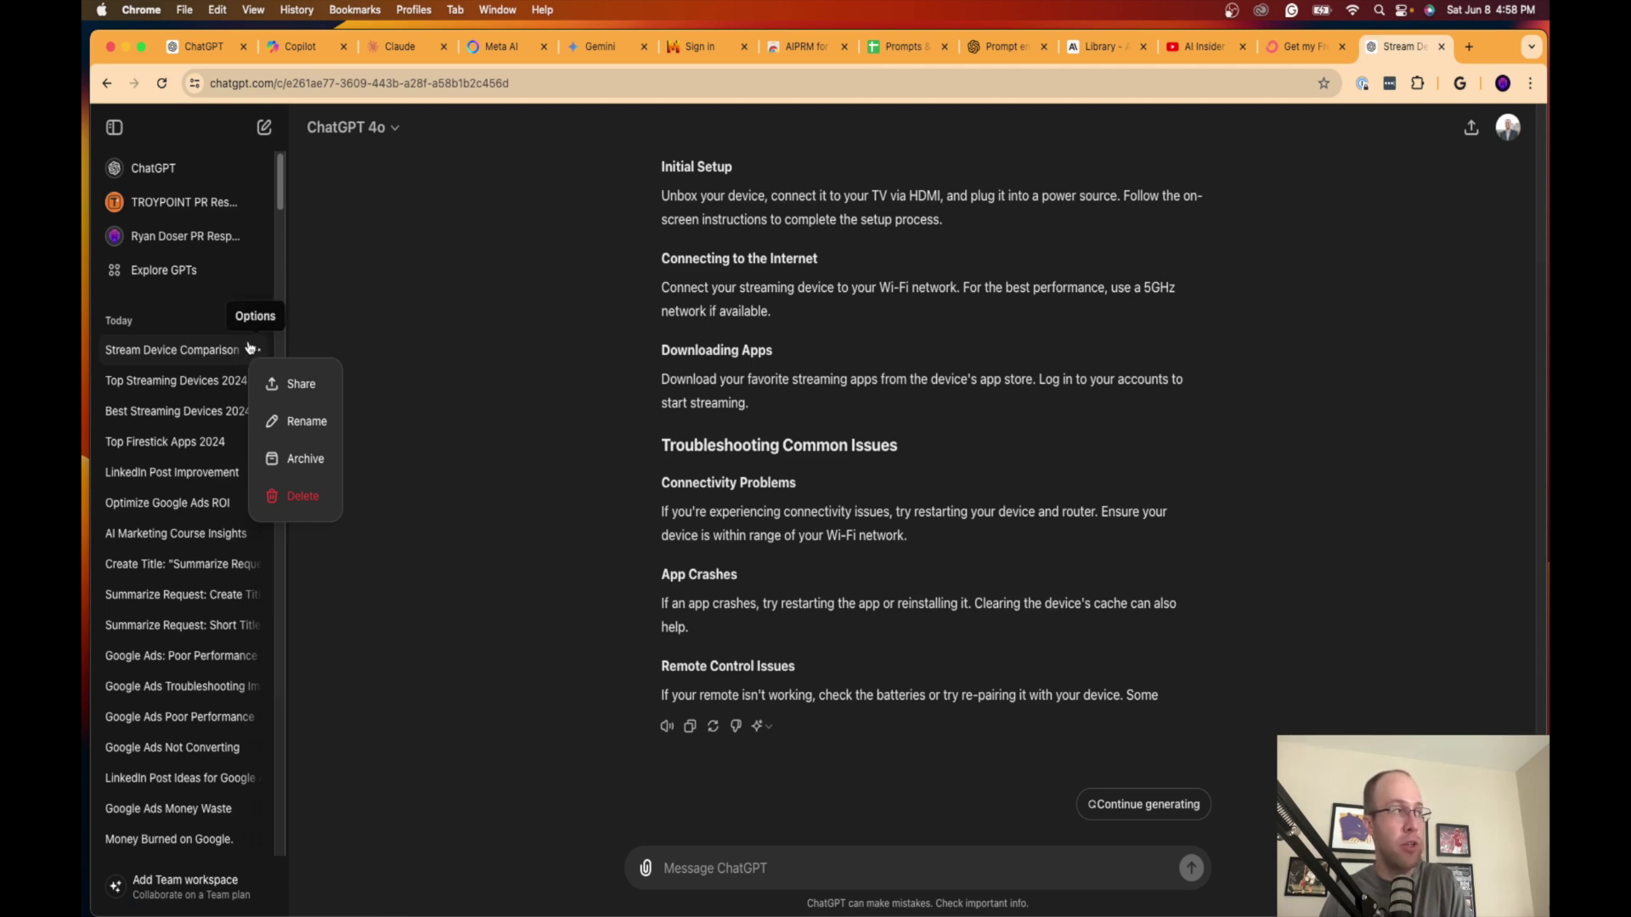
{"action": "left_click", "coordinate": [301, 421]}
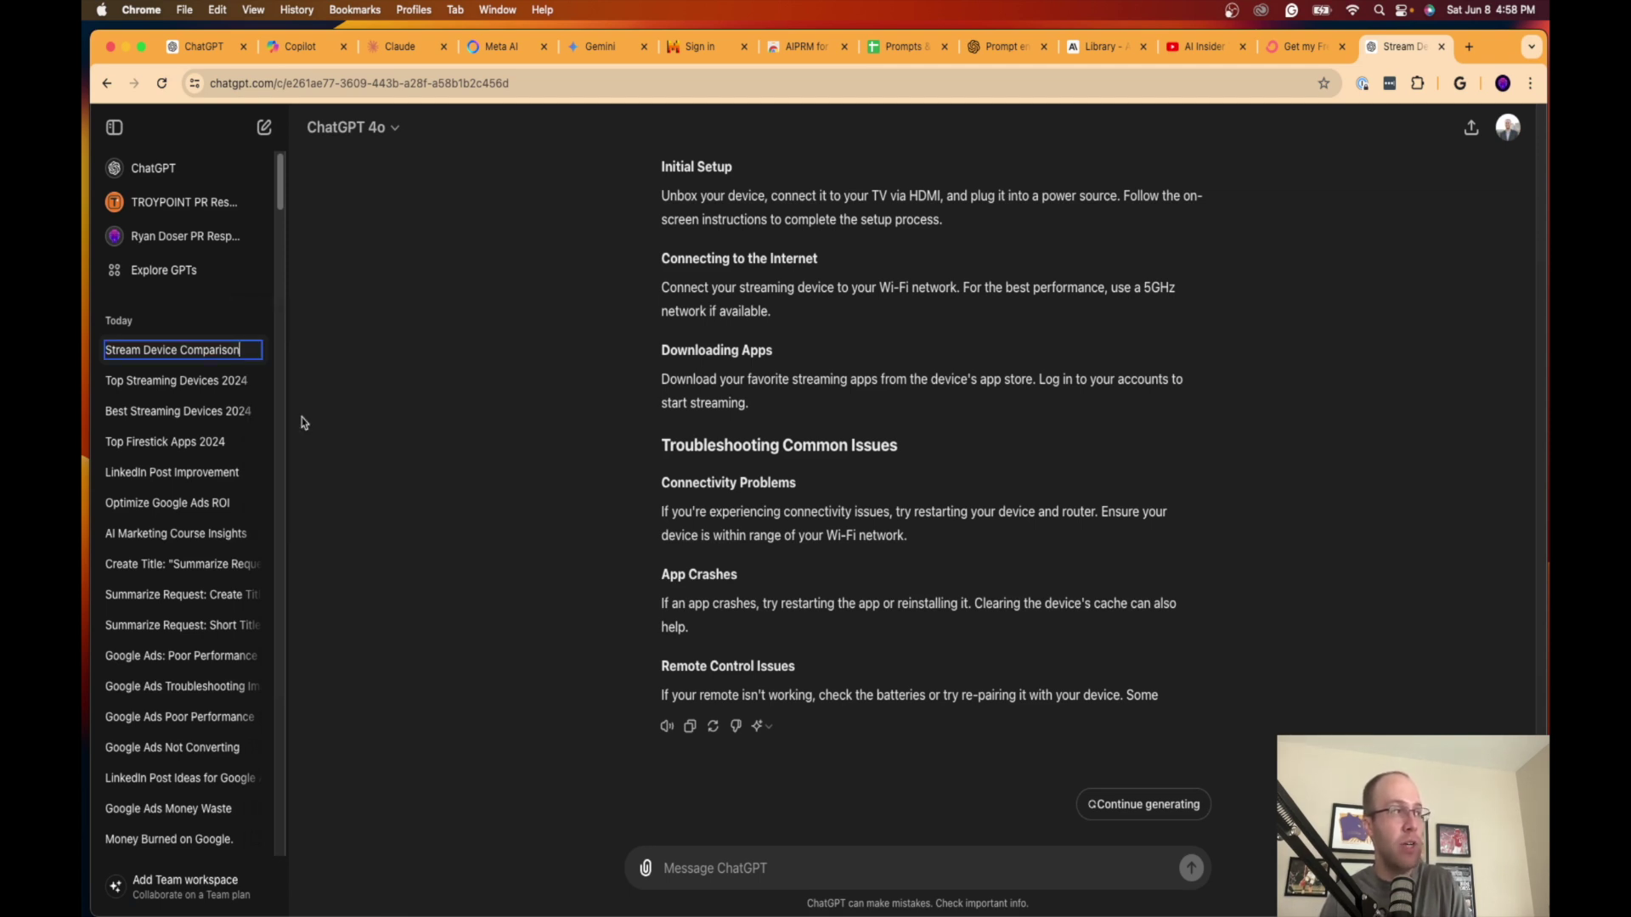
{"action": "triple_click", "coordinate": [192, 351]}
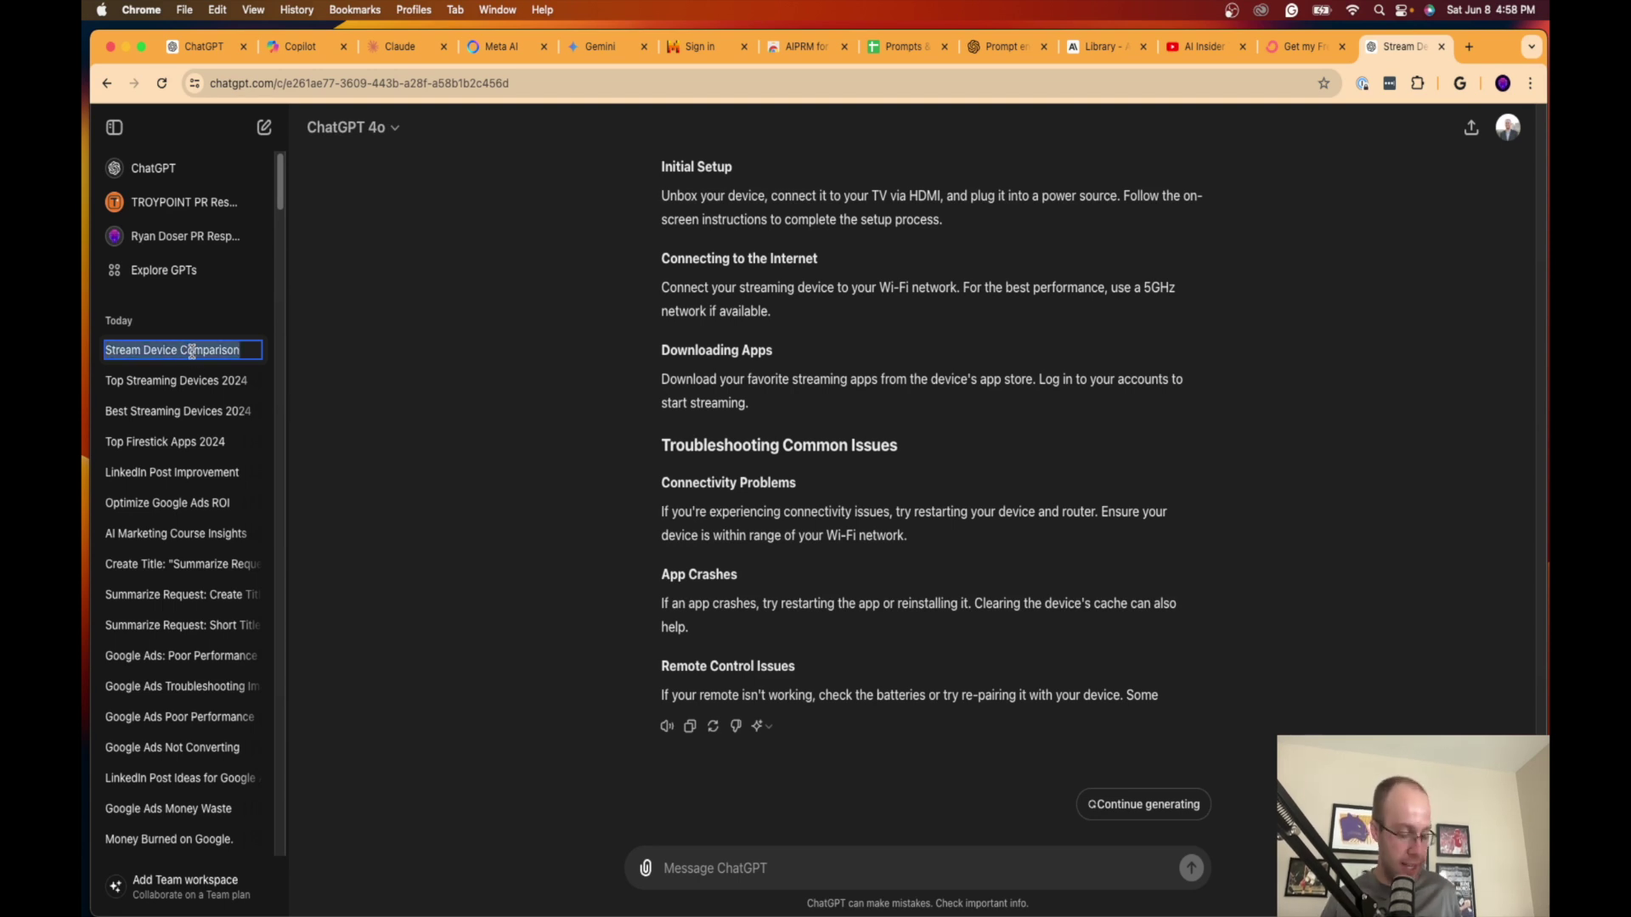
{"action": "key", "text": "BackSpace"}
{"action": "type", "text": "*S"}
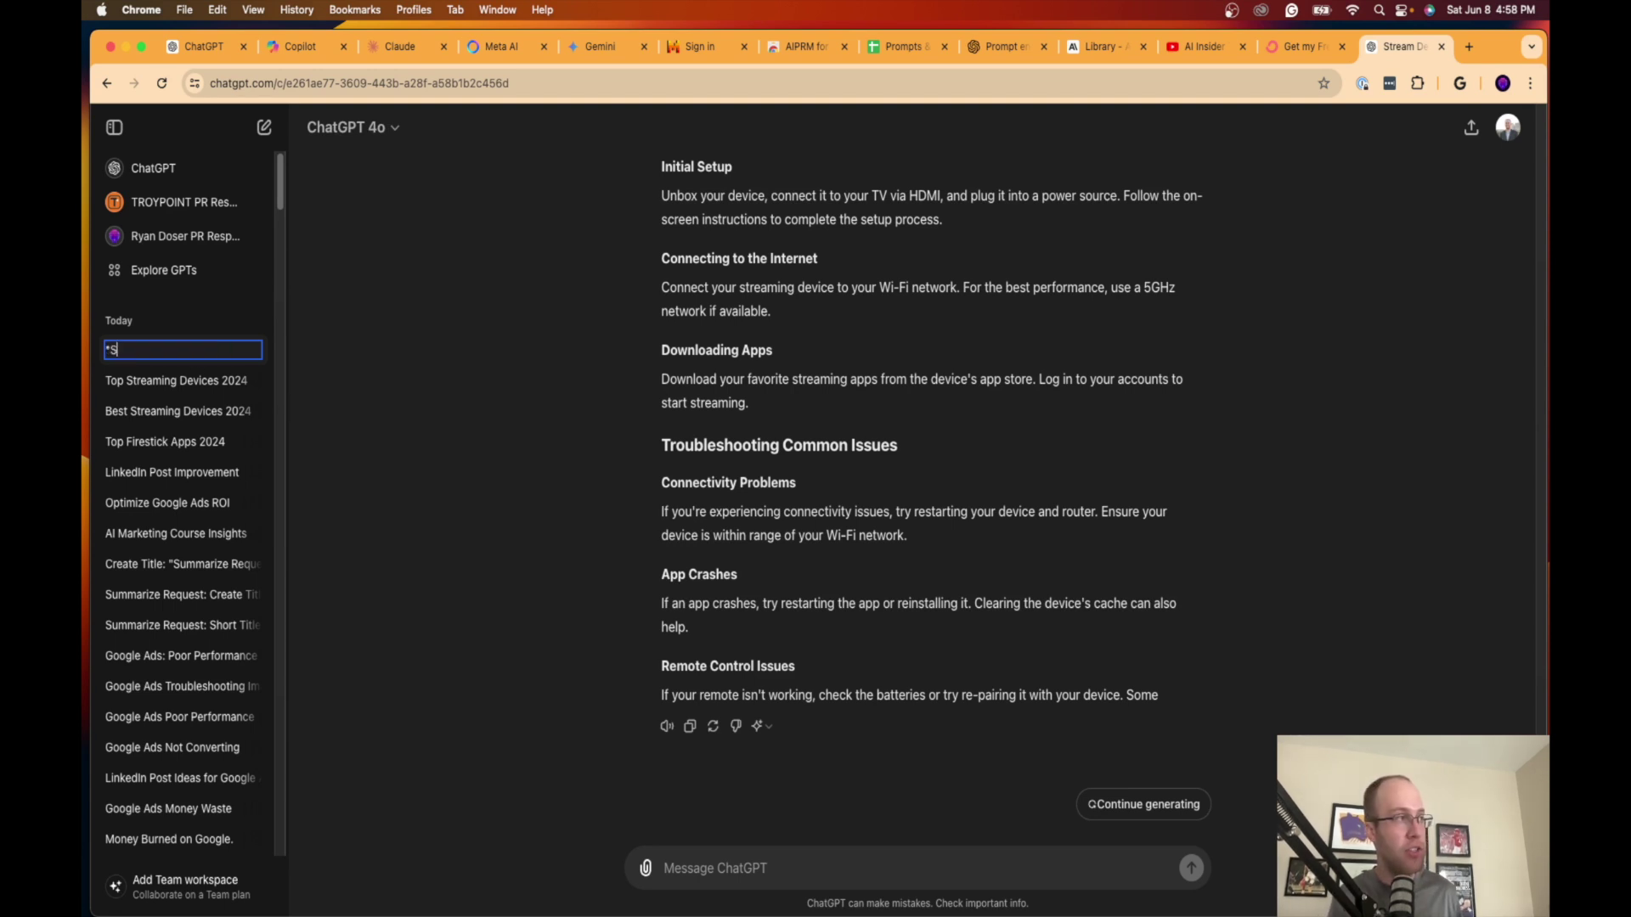
{"action": "type", "text": "ave for "}
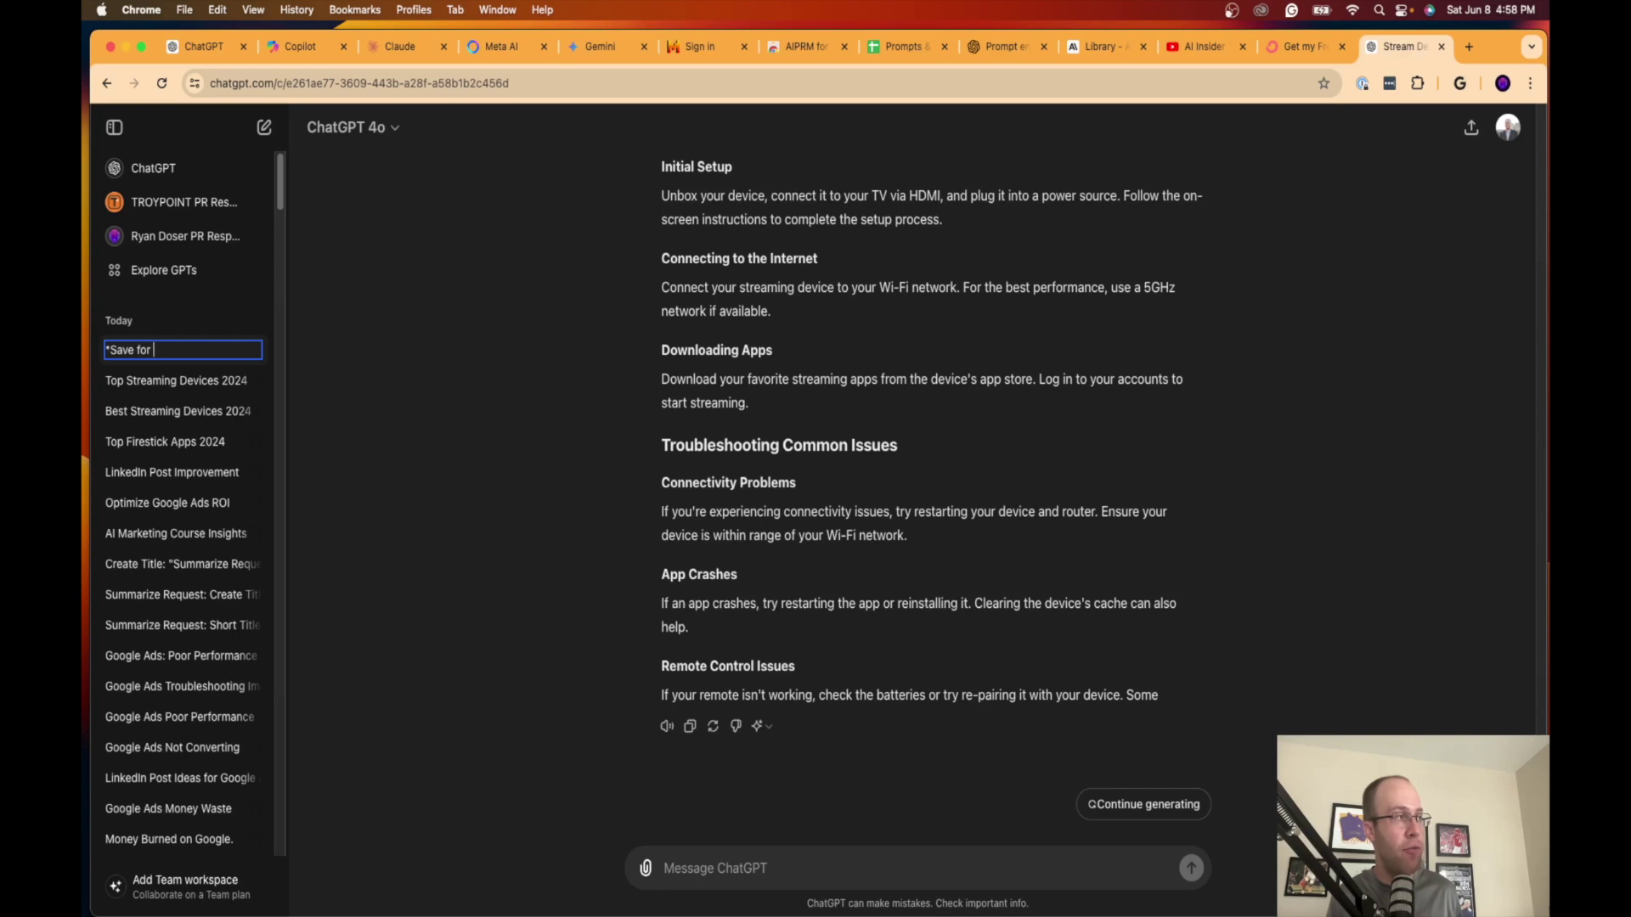
{"action": "type", "text": "Blog Post"}
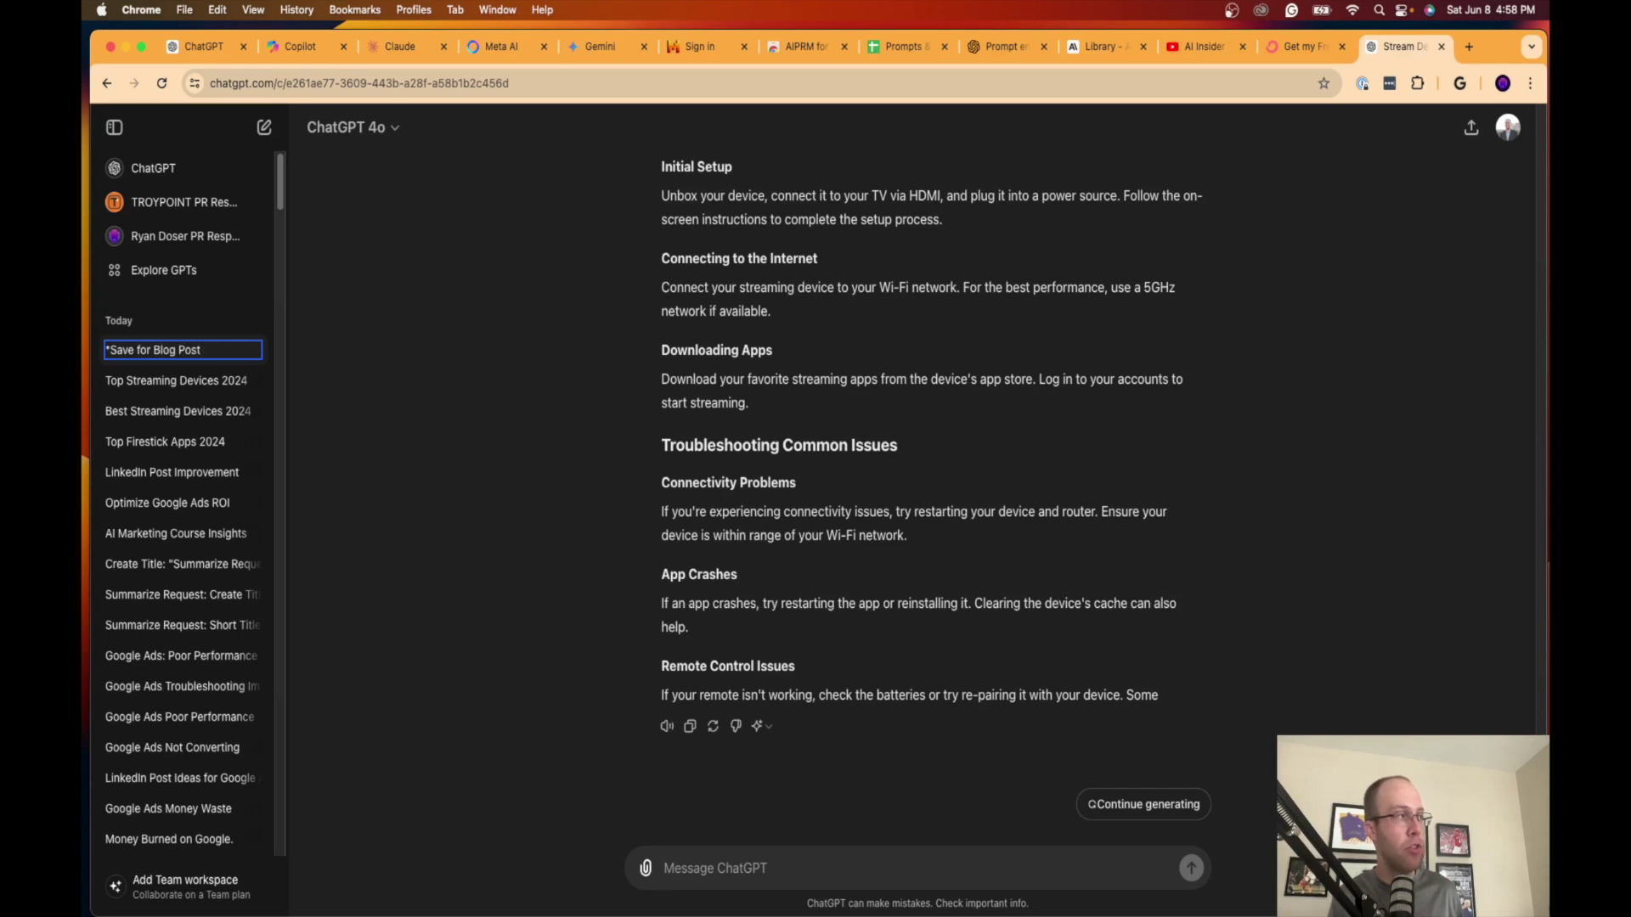
{"action": "type", "text": " Writing*"}
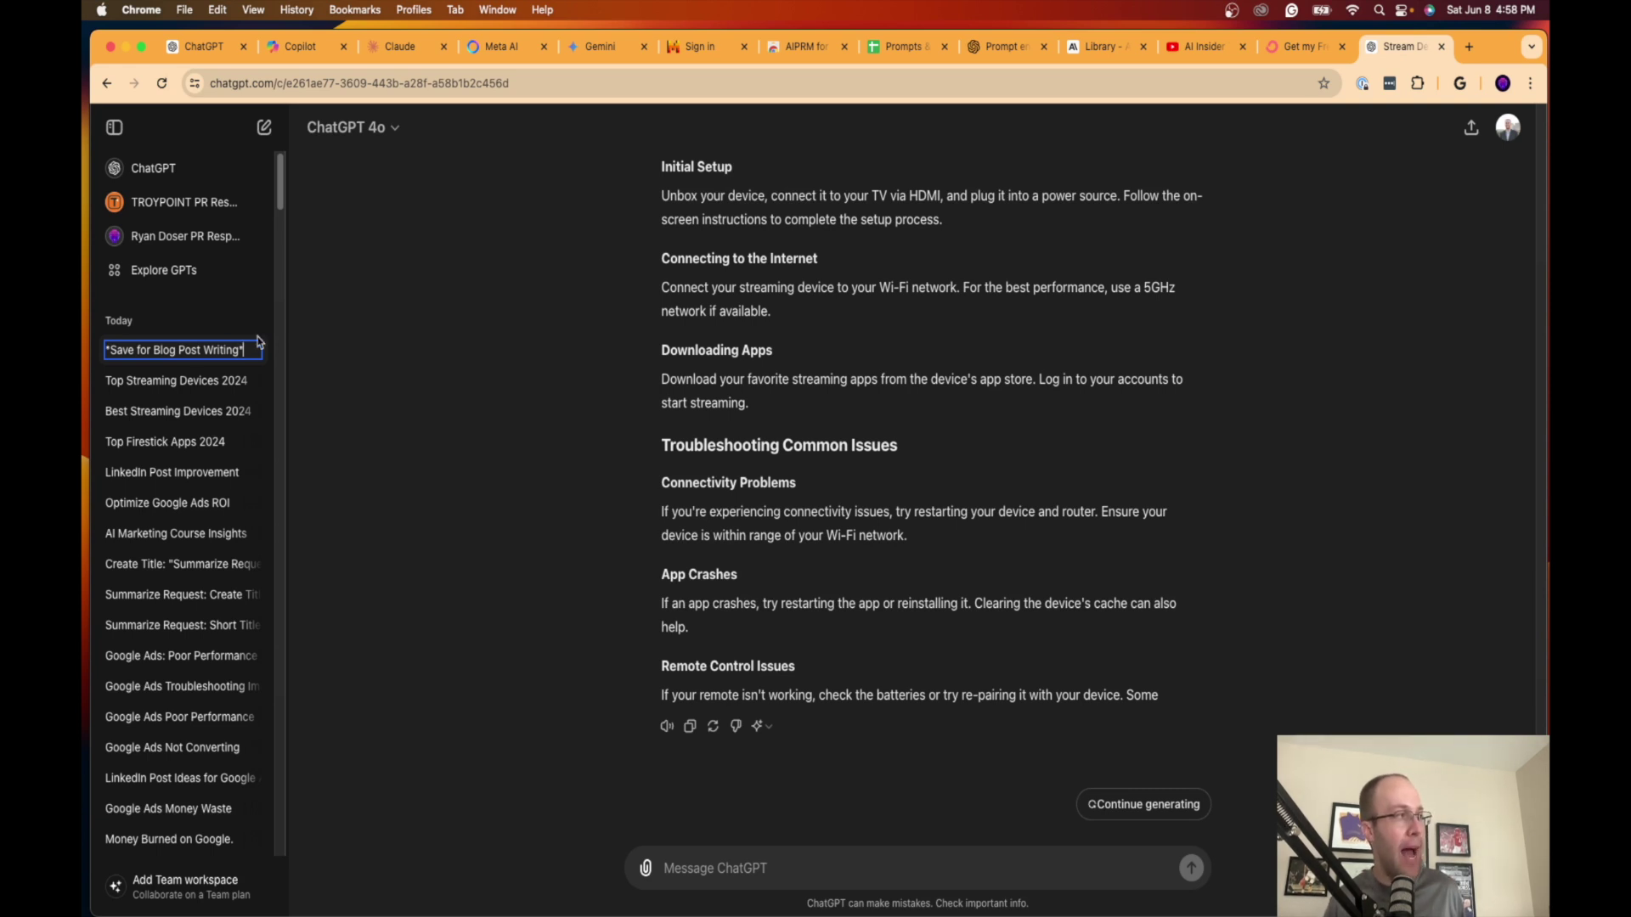
{"action": "key", "text": "Return"}
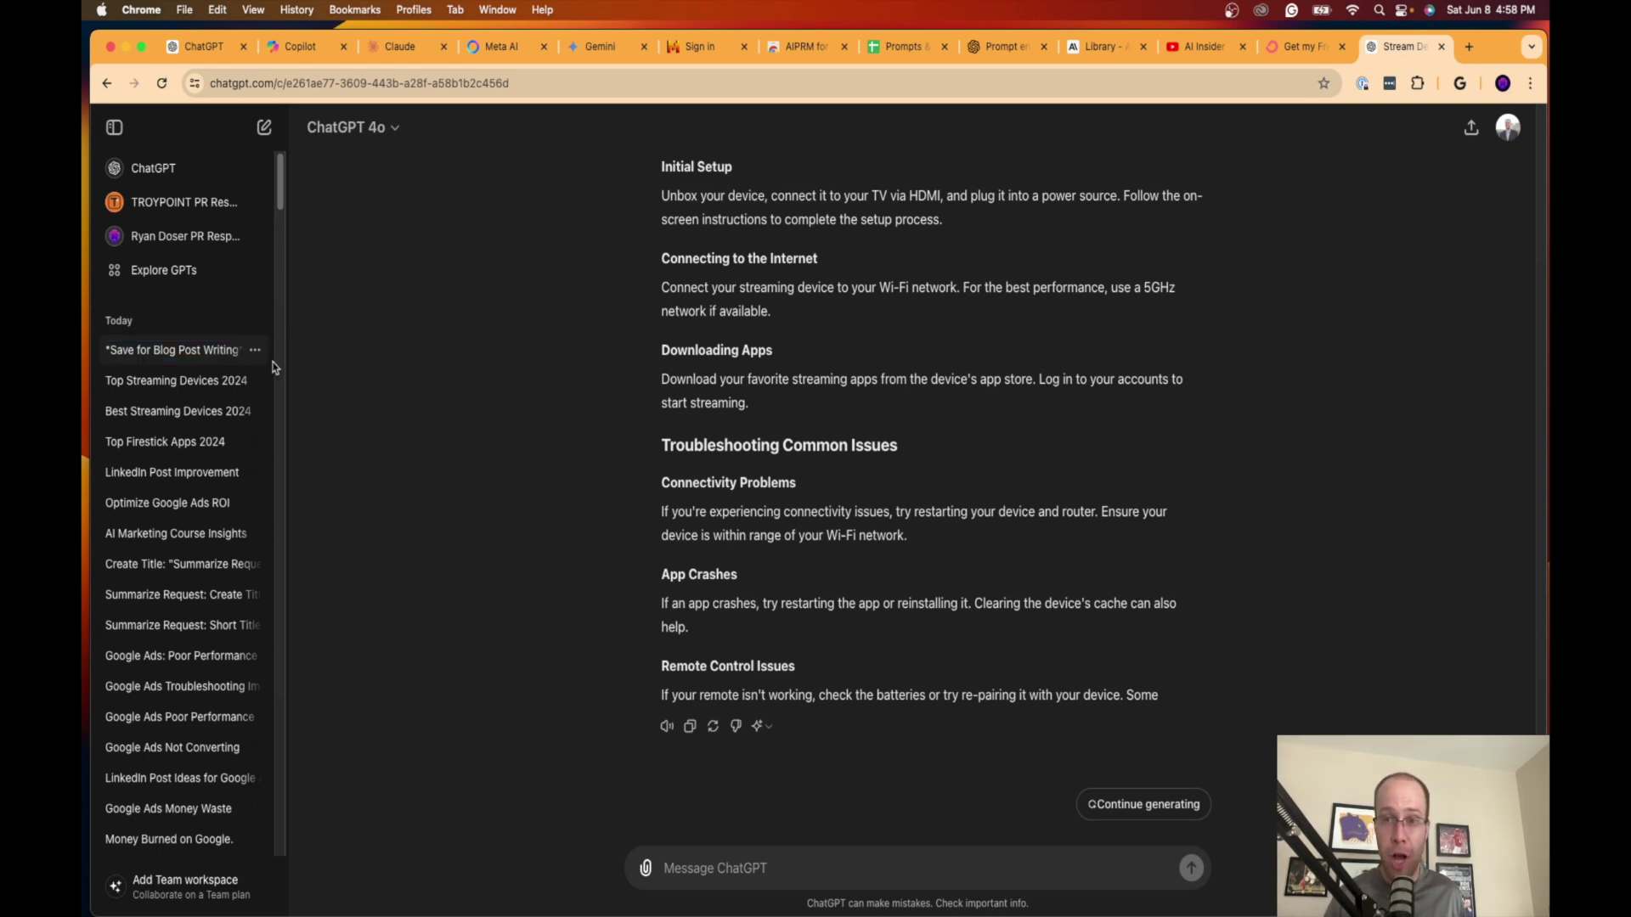
Step: Search the page for 'blog post writing' and scroll to the earlier AIPRM prompt
{"action": "key", "text": "super+f"}
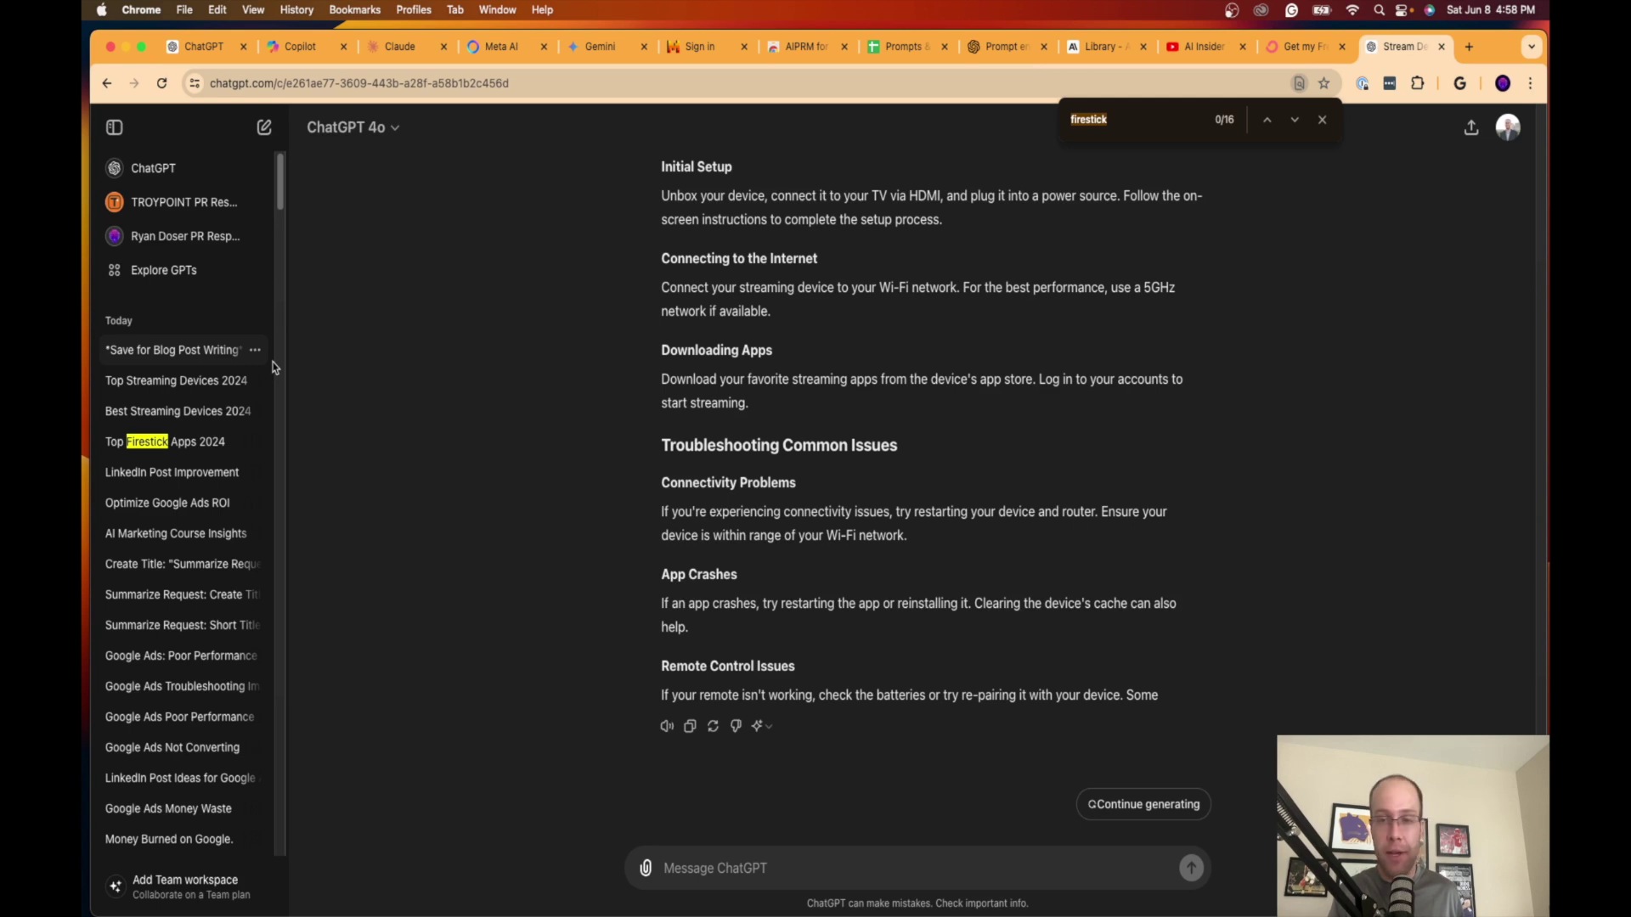
{"action": "type", "text": "blog post writing"}
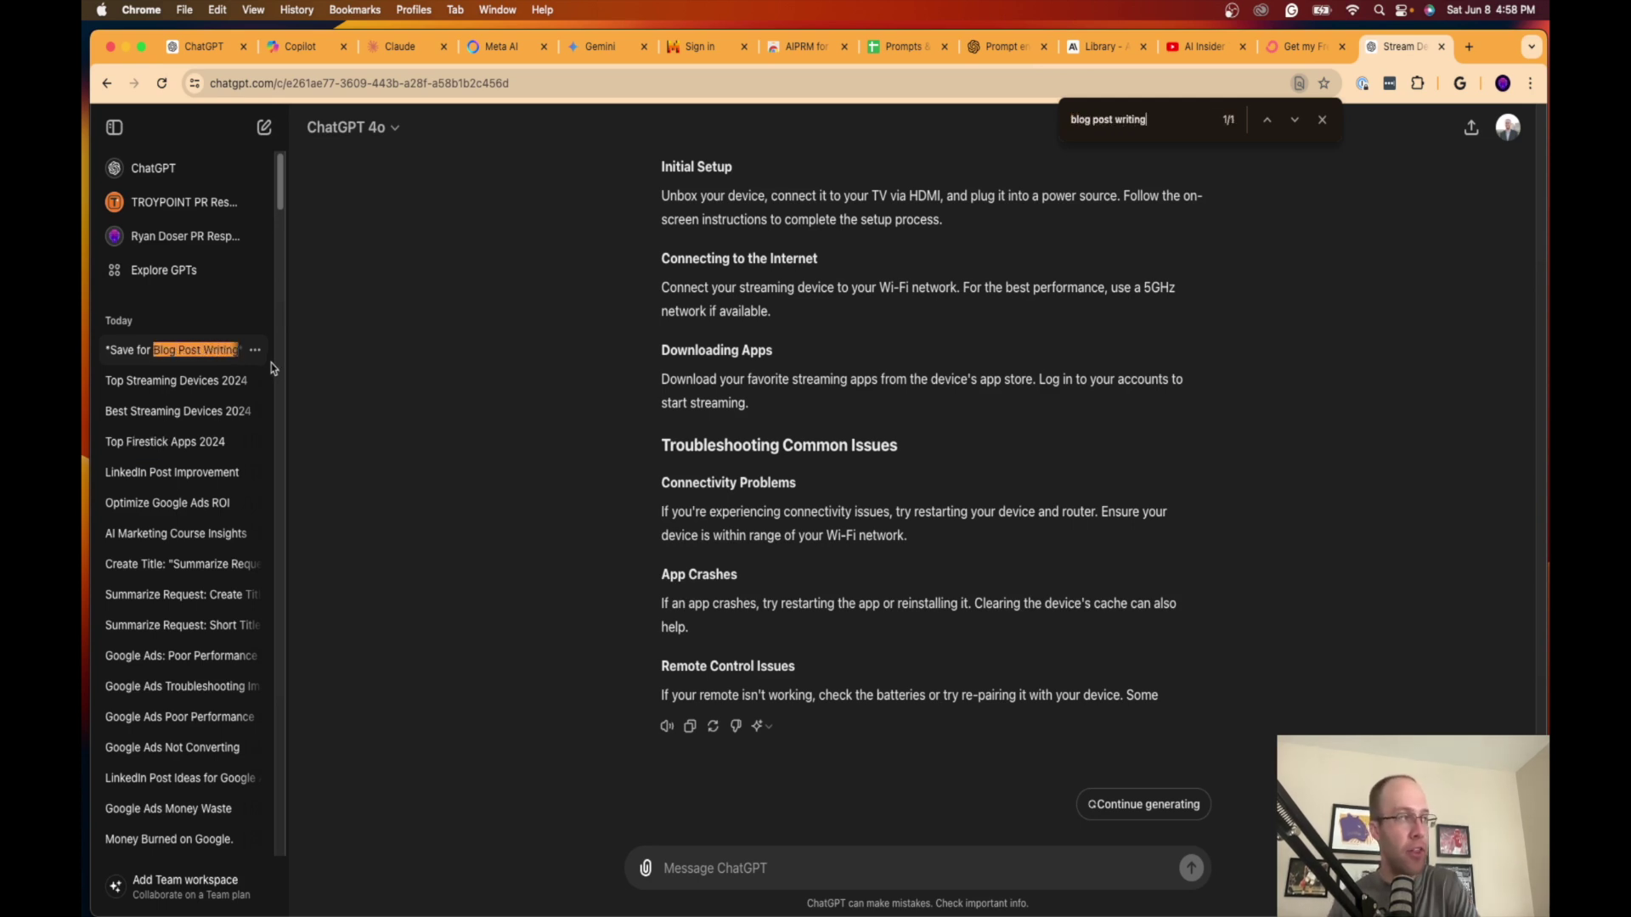
{"action": "scroll", "coordinate": [254, 363], "scroll_direction": "down", "scroll_amount": 2}
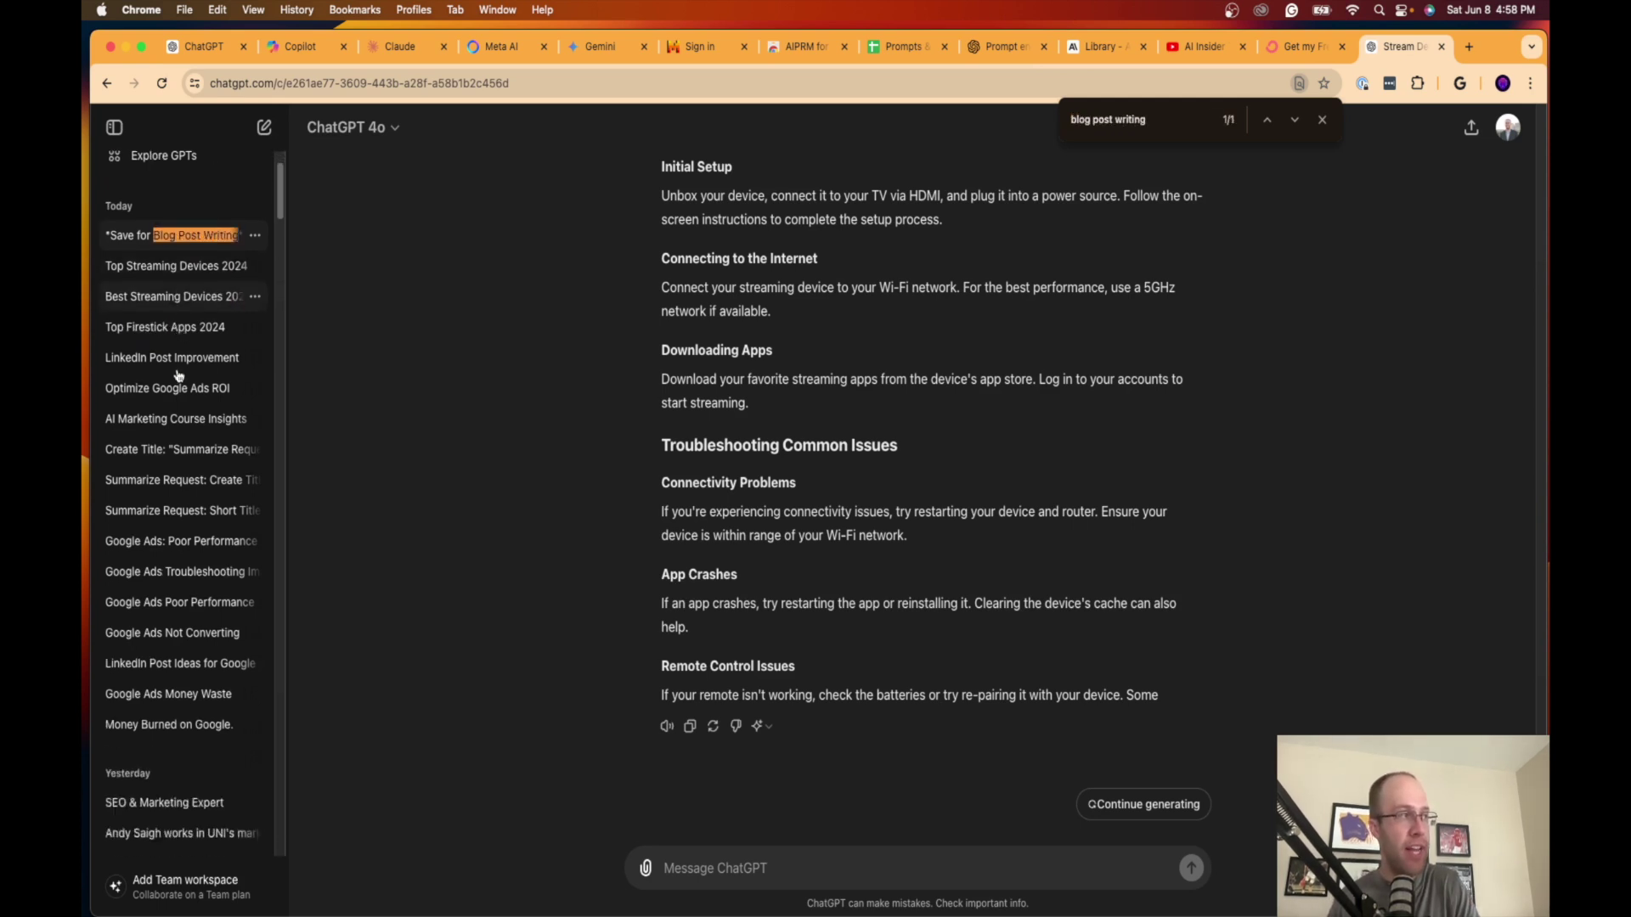
{"action": "scroll", "coordinate": [195, 353], "scroll_direction": "up", "scroll_amount": 2}
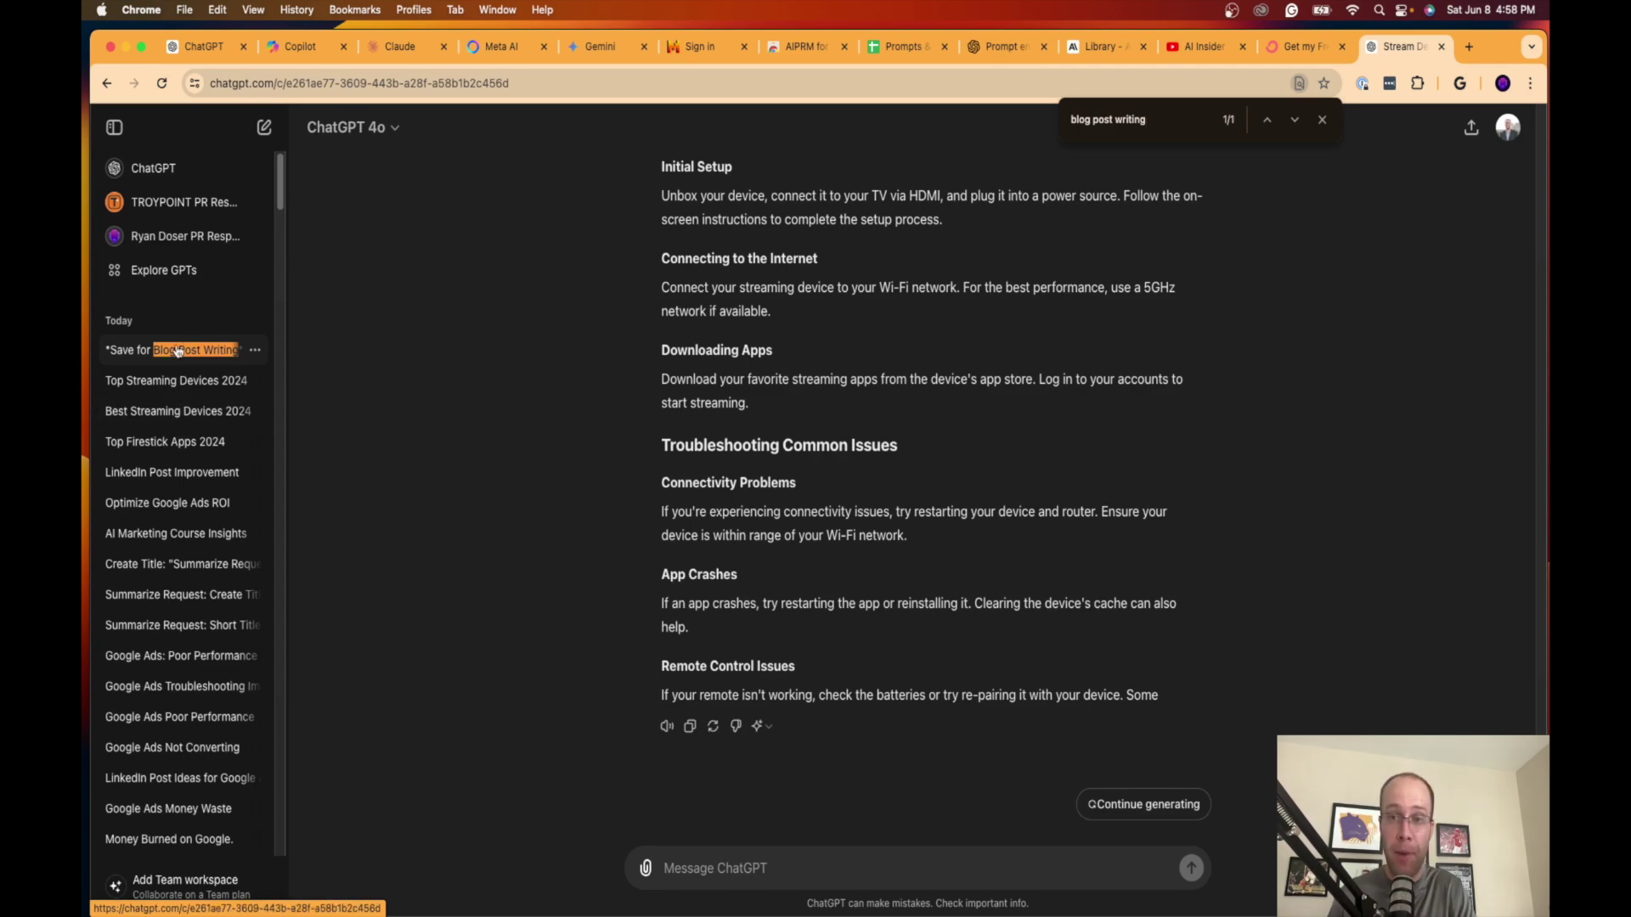
{"action": "scroll", "coordinate": [998, 400], "scroll_direction": "up", "scroll_amount": 15}
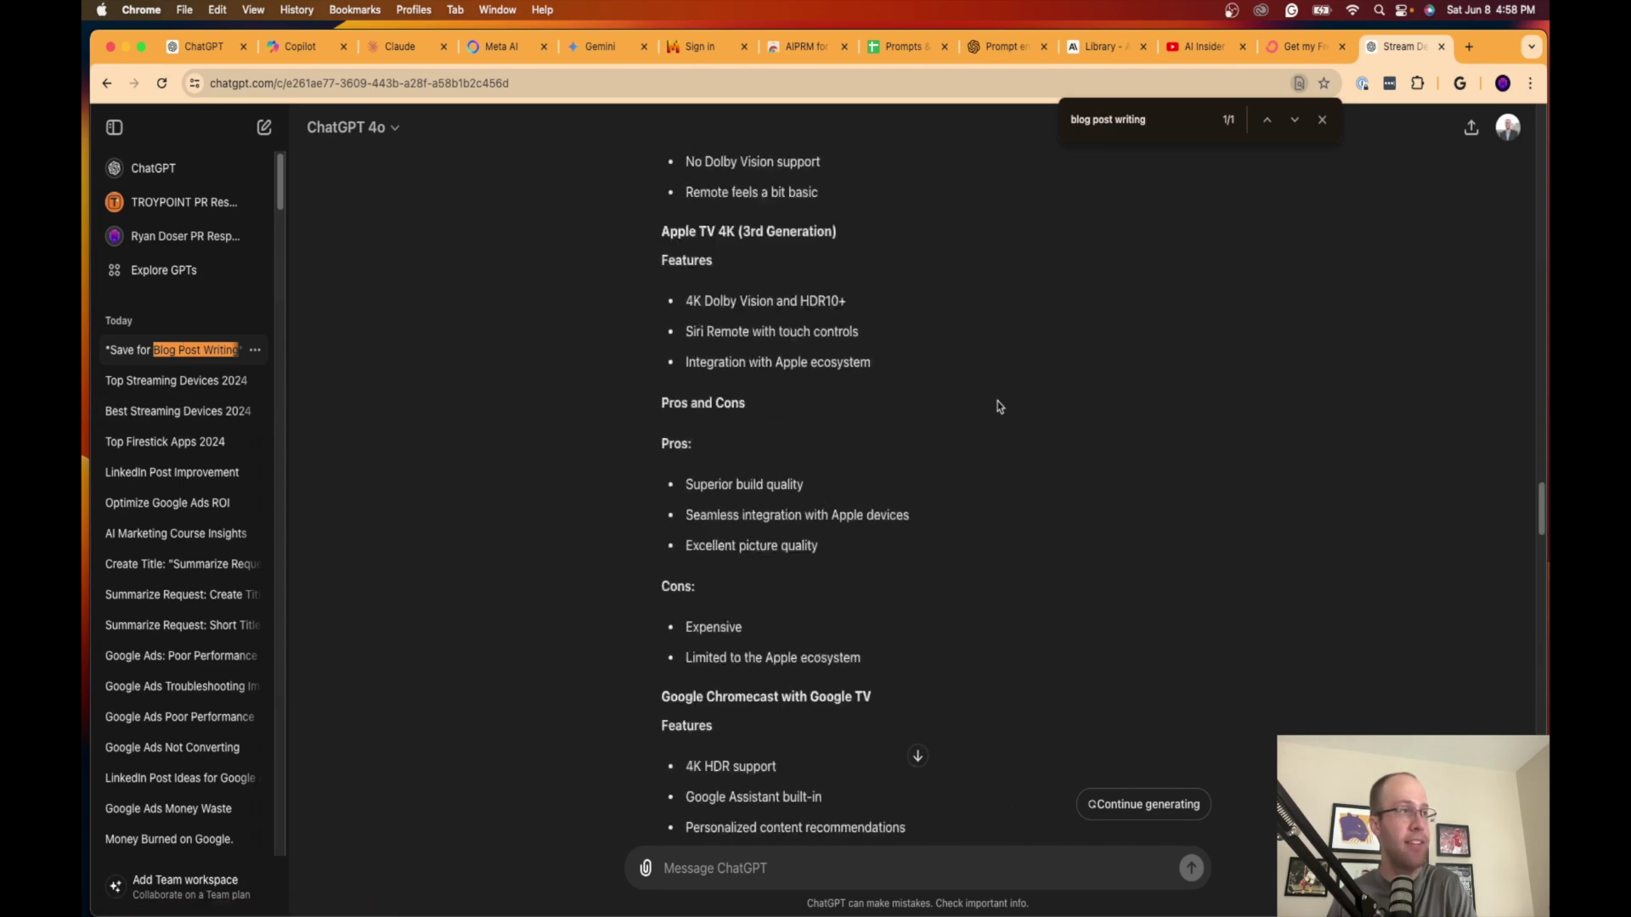
{"action": "scroll", "coordinate": [1011, 442], "scroll_direction": "down", "scroll_amount": 7}
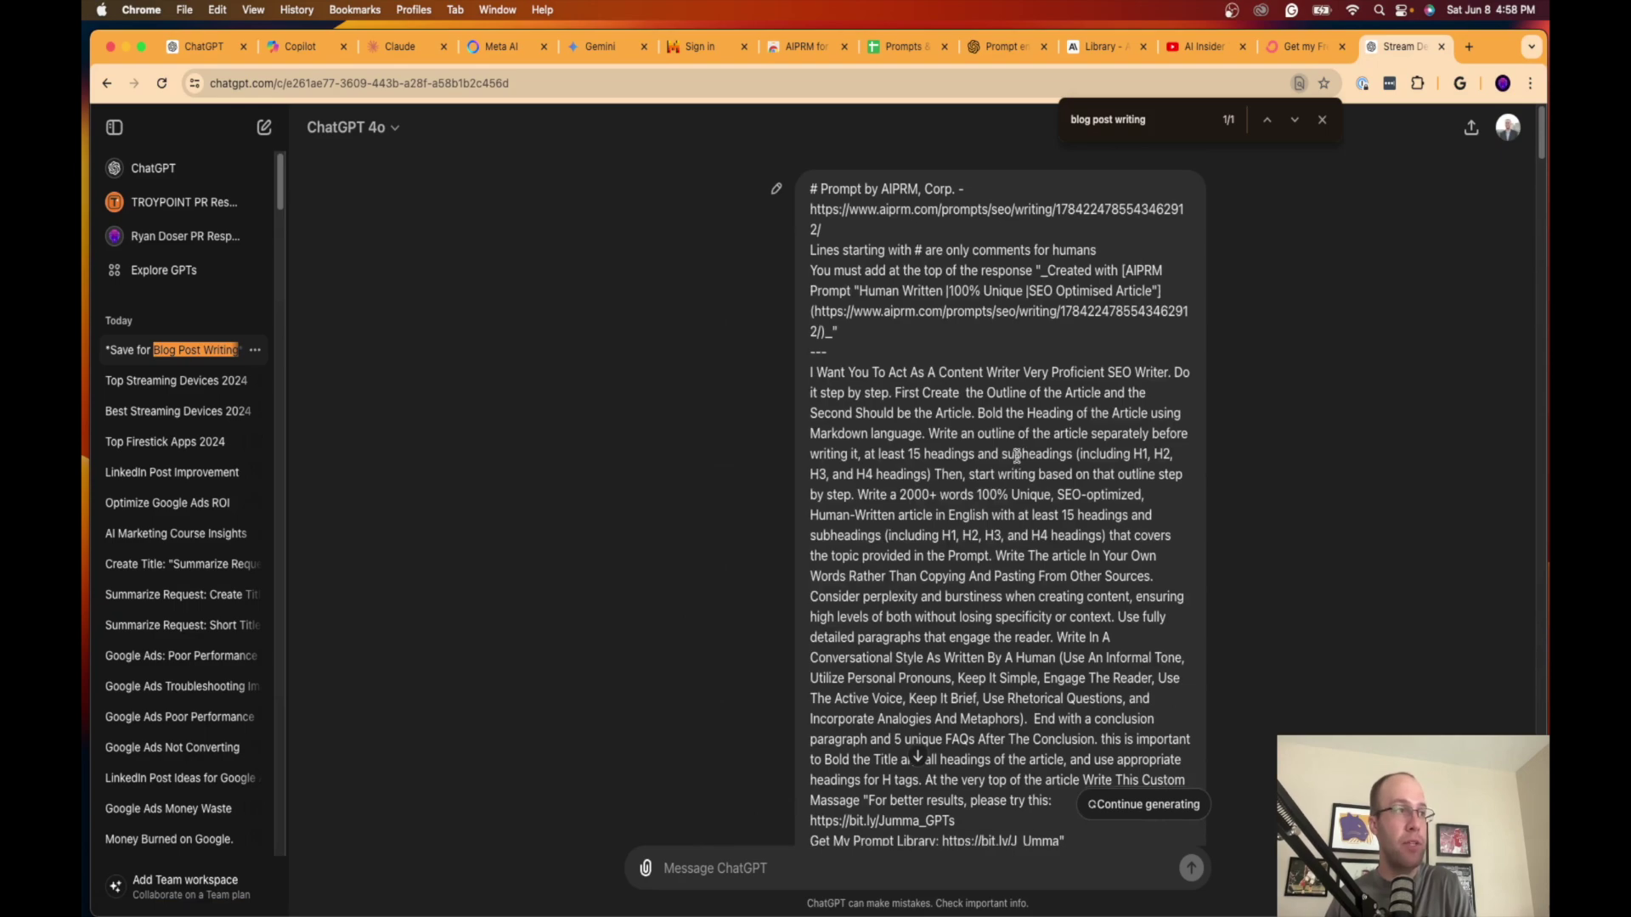
Step: Select the 'I Want You To Act…' SEO-writer prompt text, copy it, and start a new chat
{"action": "left_click_drag", "start_coordinate": [946, 488], "coordinate": [811, 378]}
{"action": "key", "text": "super+c"}
{"action": "scroll", "coordinate": [820, 429], "scroll_direction": "up", "scroll_amount": 7}
{"action": "key", "text": "super+o"}
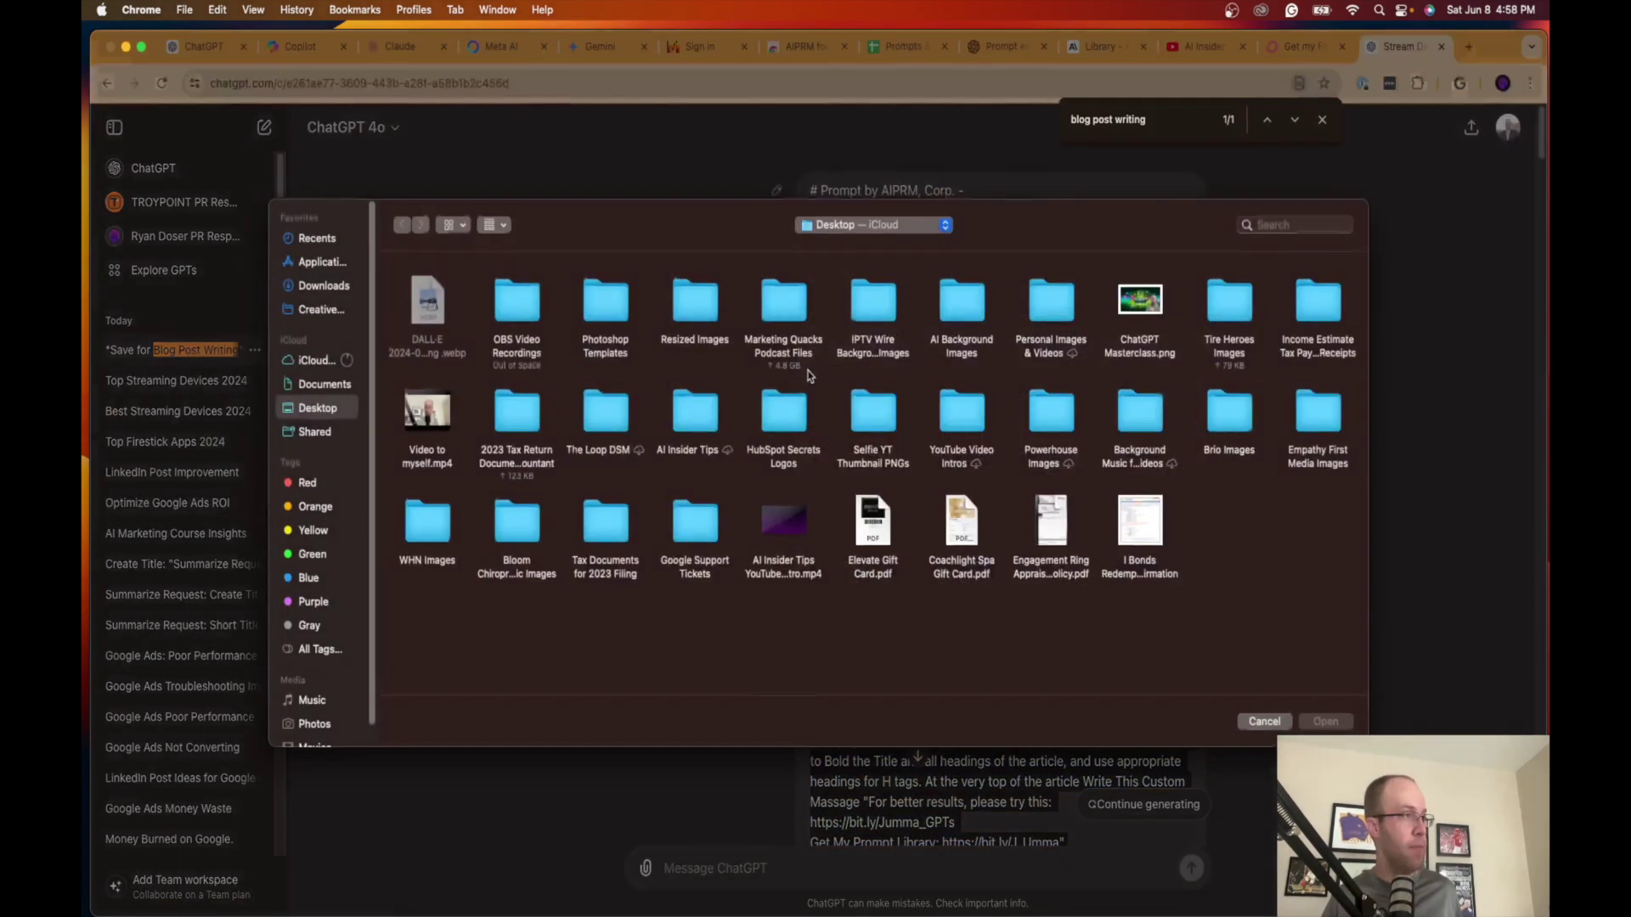
{"action": "left_click", "coordinate": [1265, 712]}
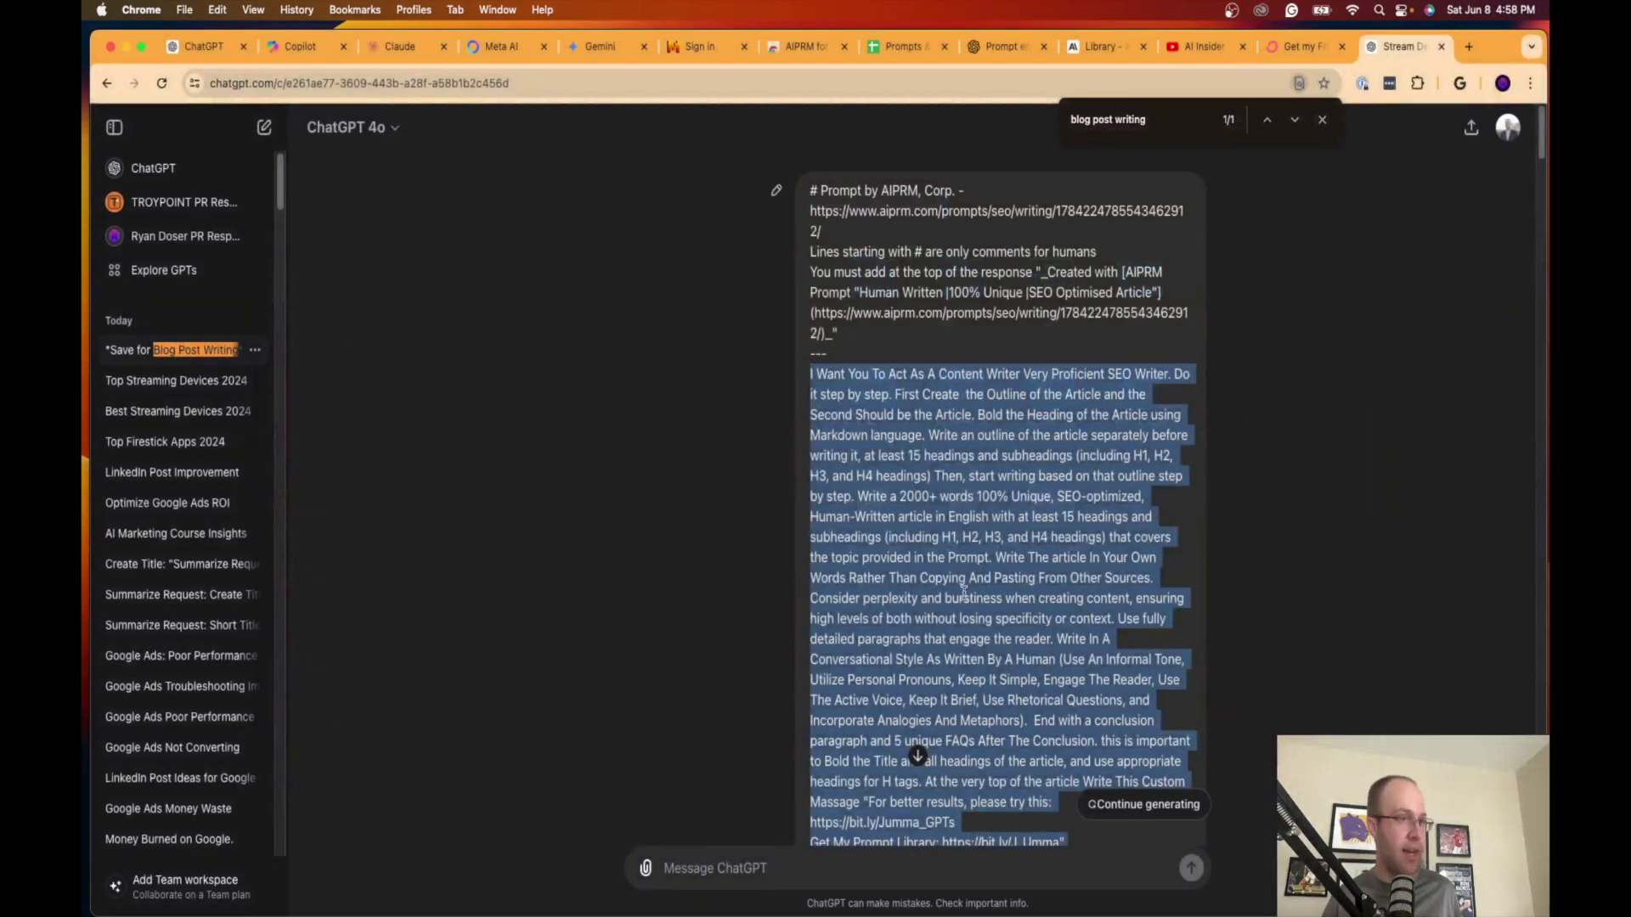
{"action": "left_click", "coordinate": [258, 126]}
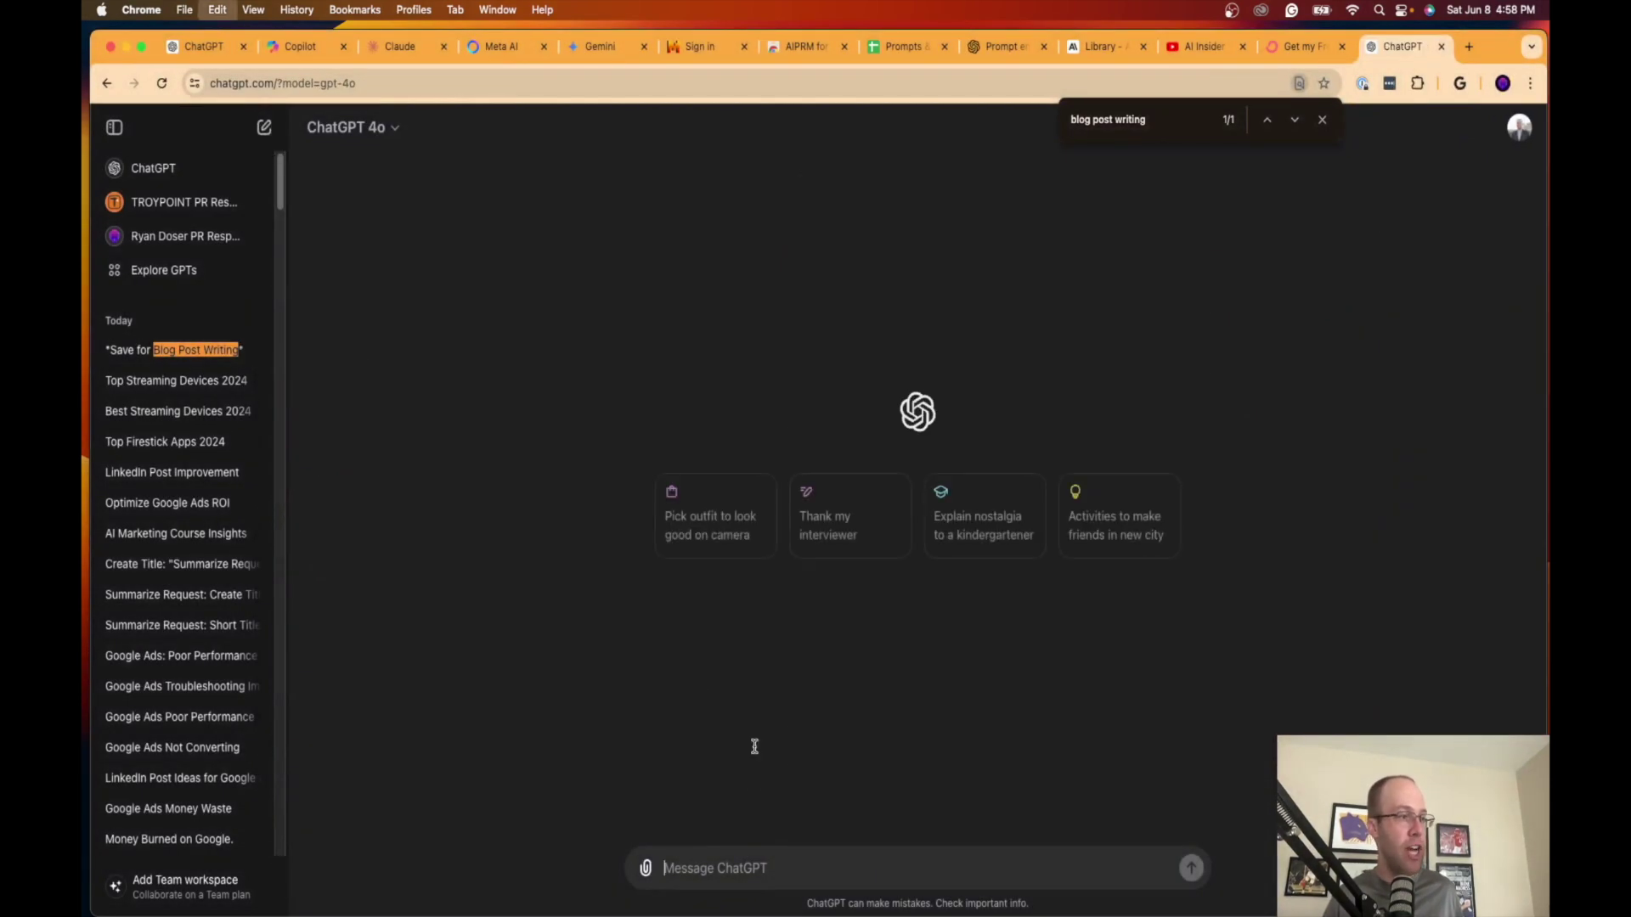
Step: Paste the copied SEO-writer prompt into the new chat's message box
{"action": "key", "text": "super+v"}
{"action": "scroll", "coordinate": [825, 746], "scroll_direction": "up", "scroll_amount": 15}
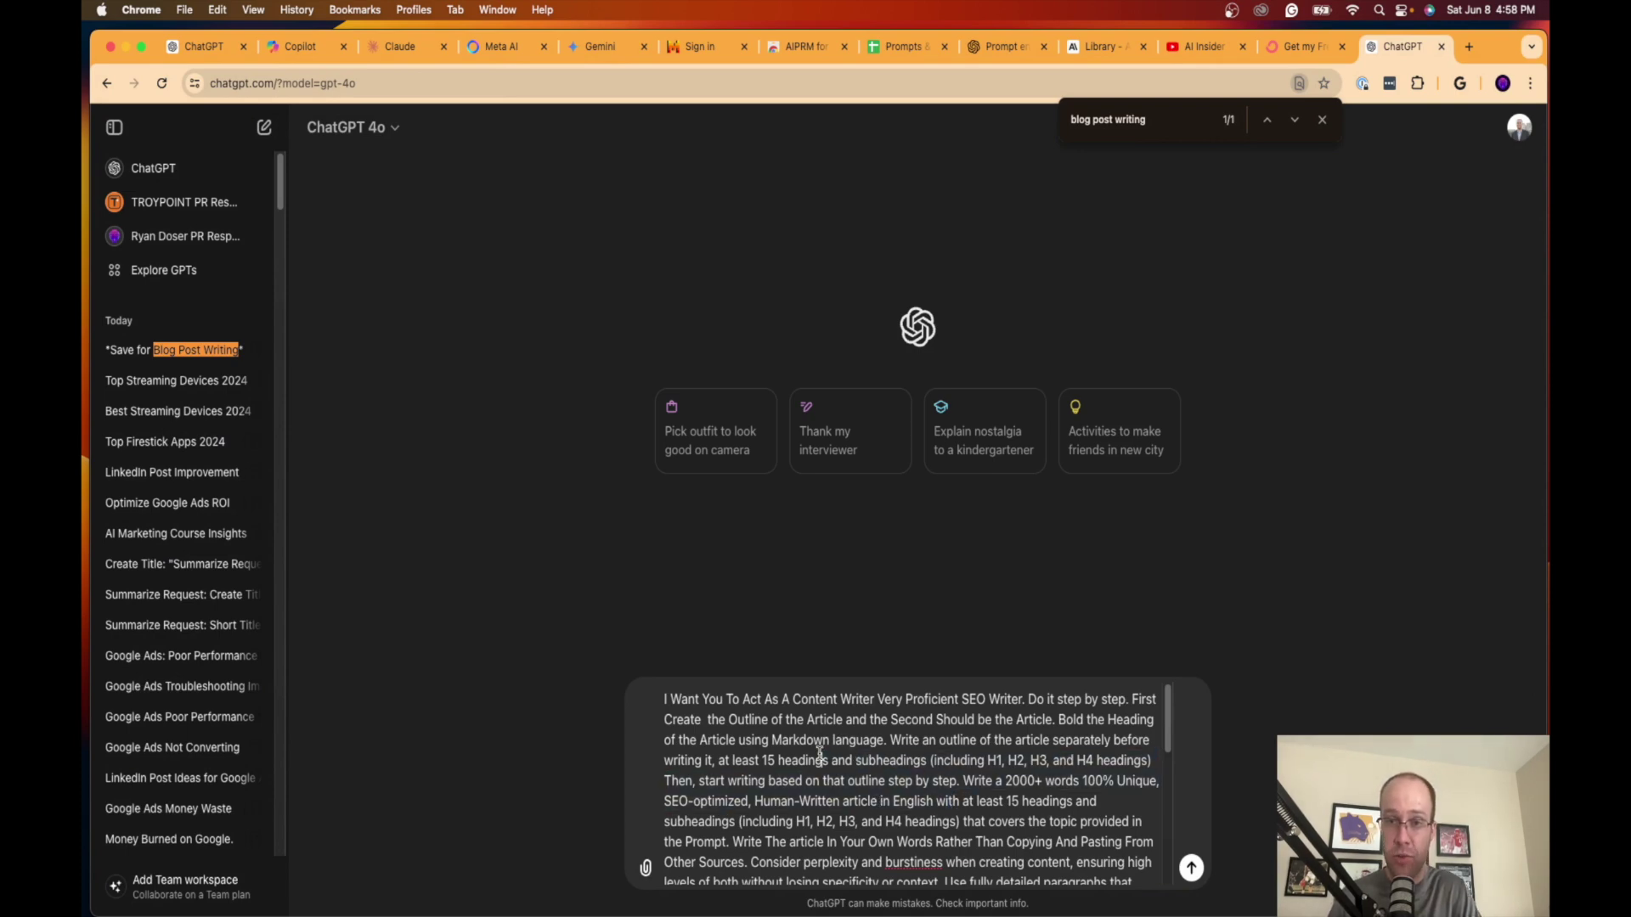
{"action": "scroll", "coordinate": [820, 752], "scroll_direction": "down", "scroll_amount": 15}
{"action": "scroll", "coordinate": [1003, 803], "scroll_direction": "up", "scroll_amount": 10}
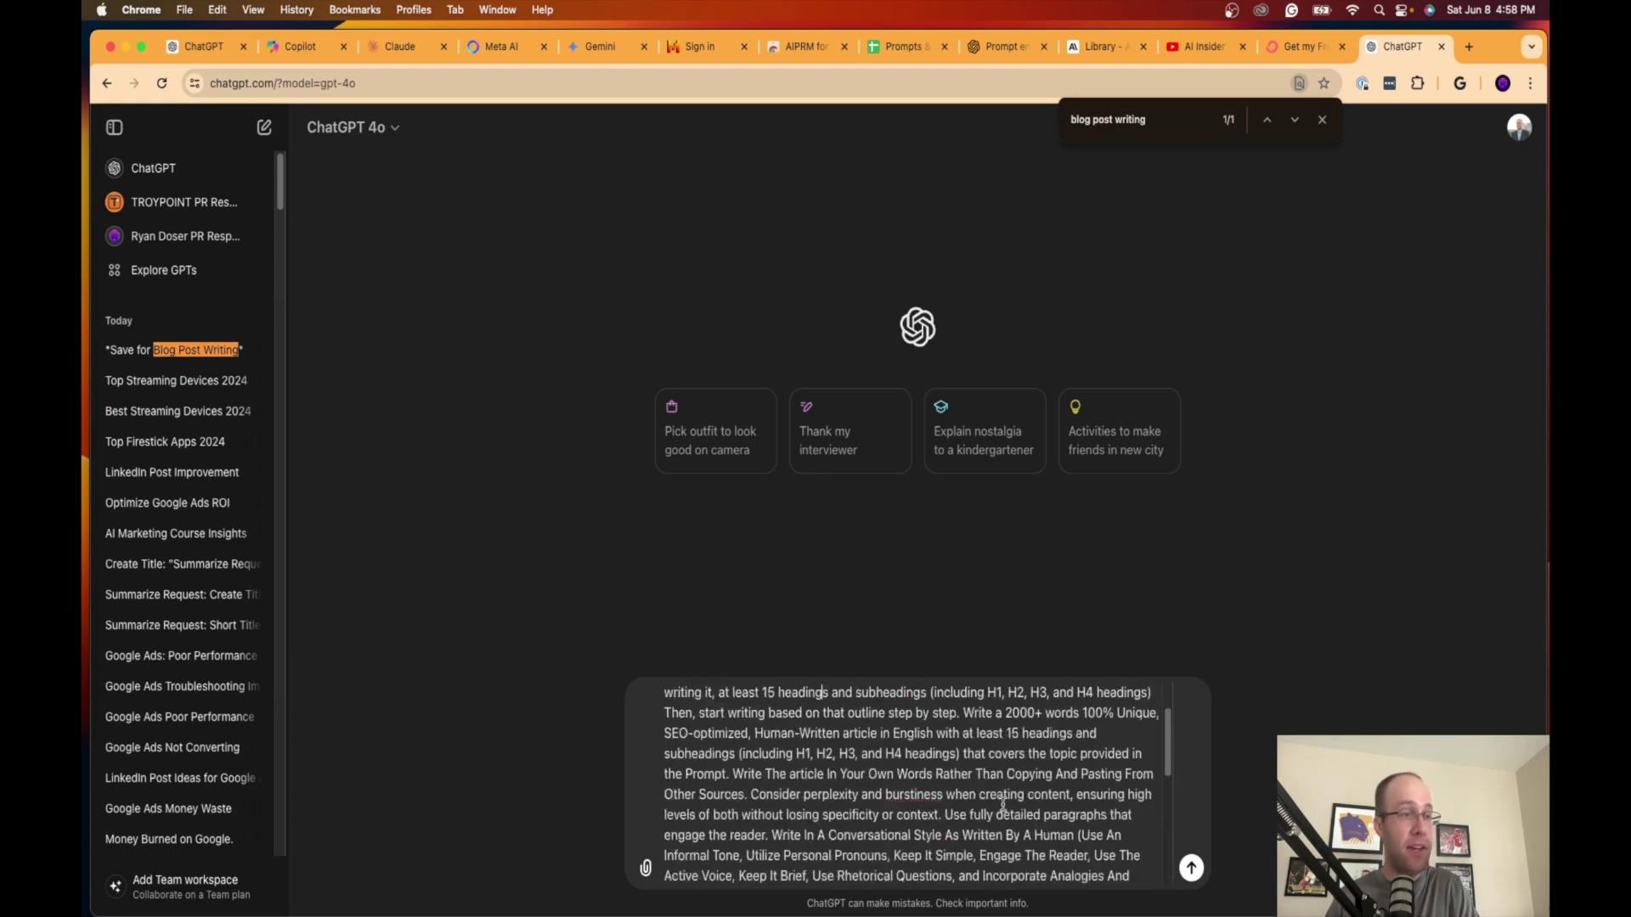
{"action": "scroll", "coordinate": [1003, 803], "scroll_direction": "up", "scroll_amount": 3}
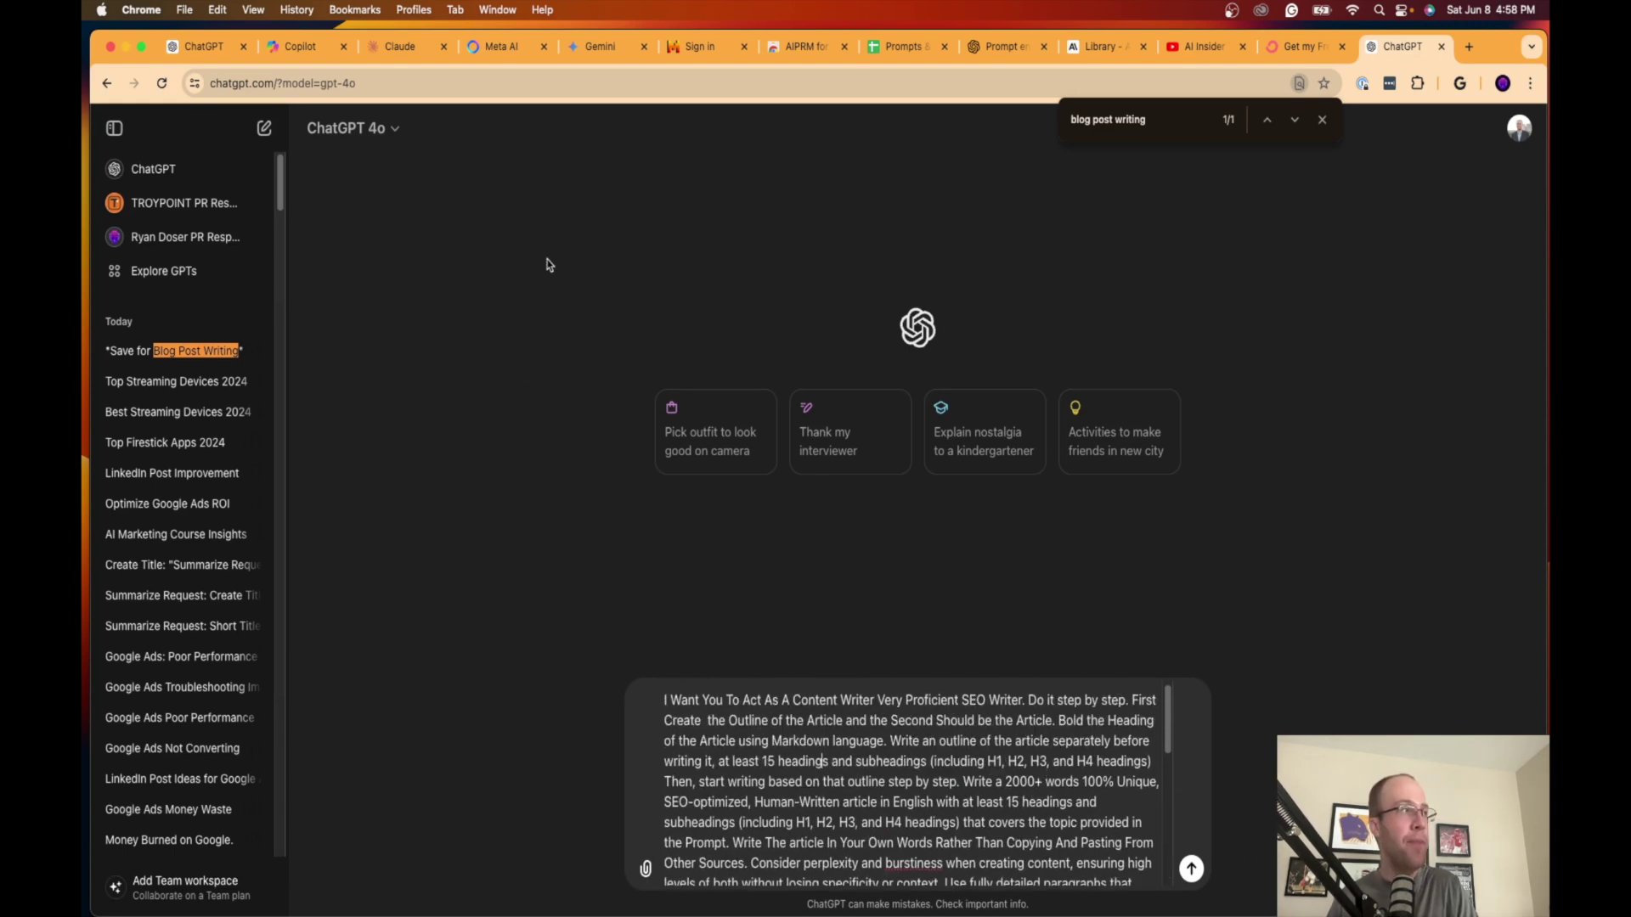
Step: Close the 'blog post writing' page search and delete all the pasted prompt text
{"action": "left_click", "coordinate": [1322, 120]}
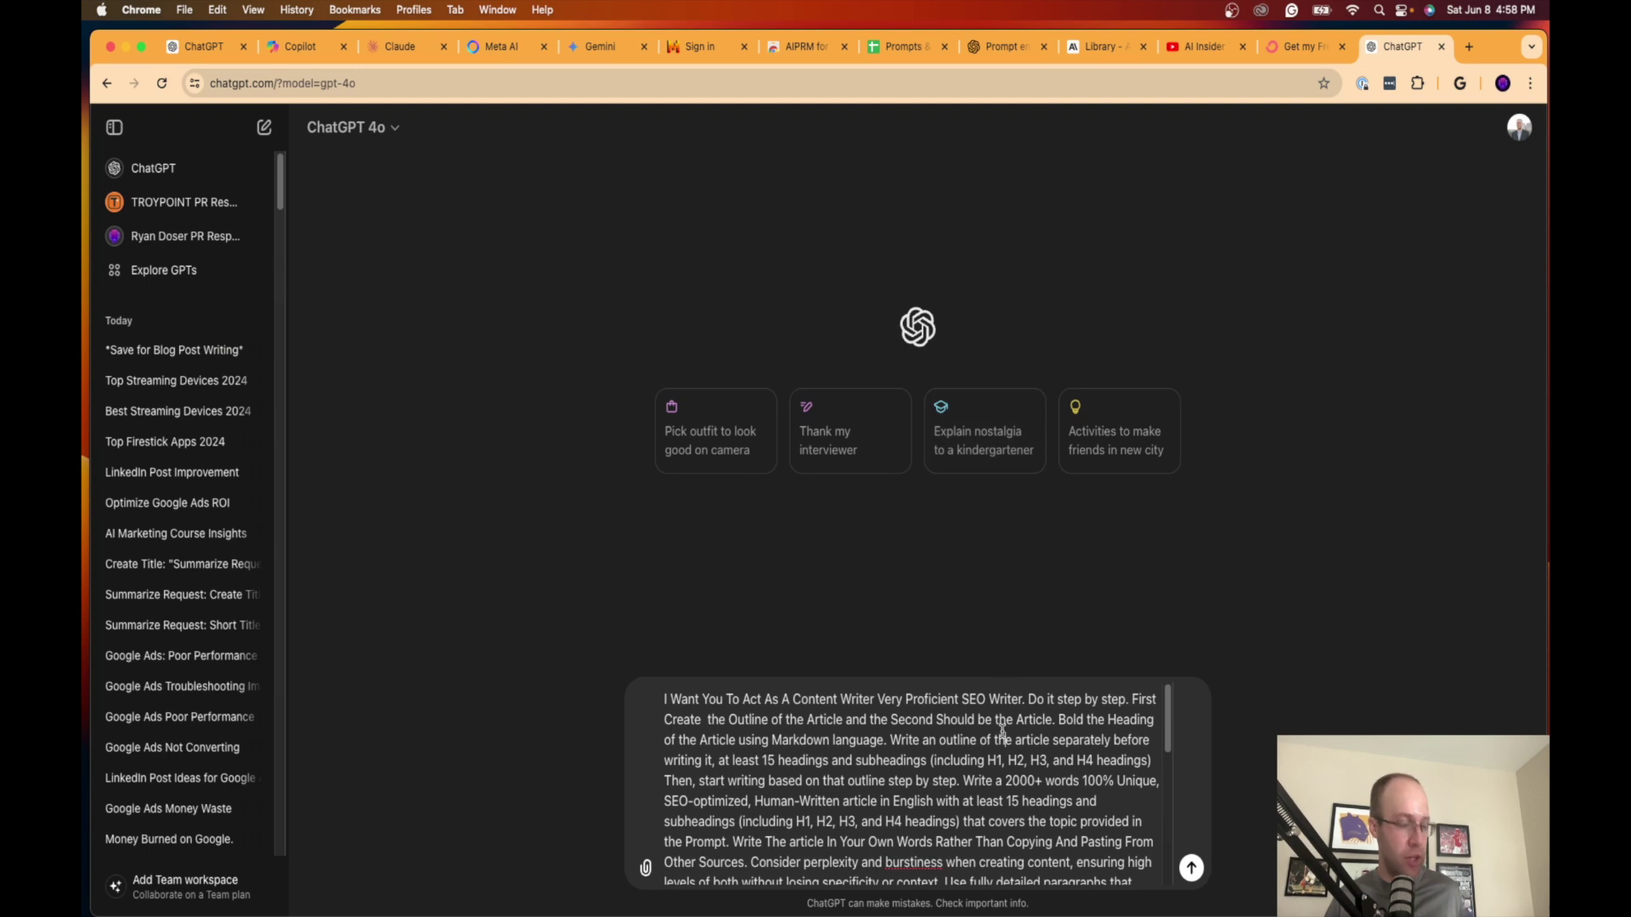
{"action": "key", "text": "super+a"}
{"action": "key", "text": "BackSpace"}
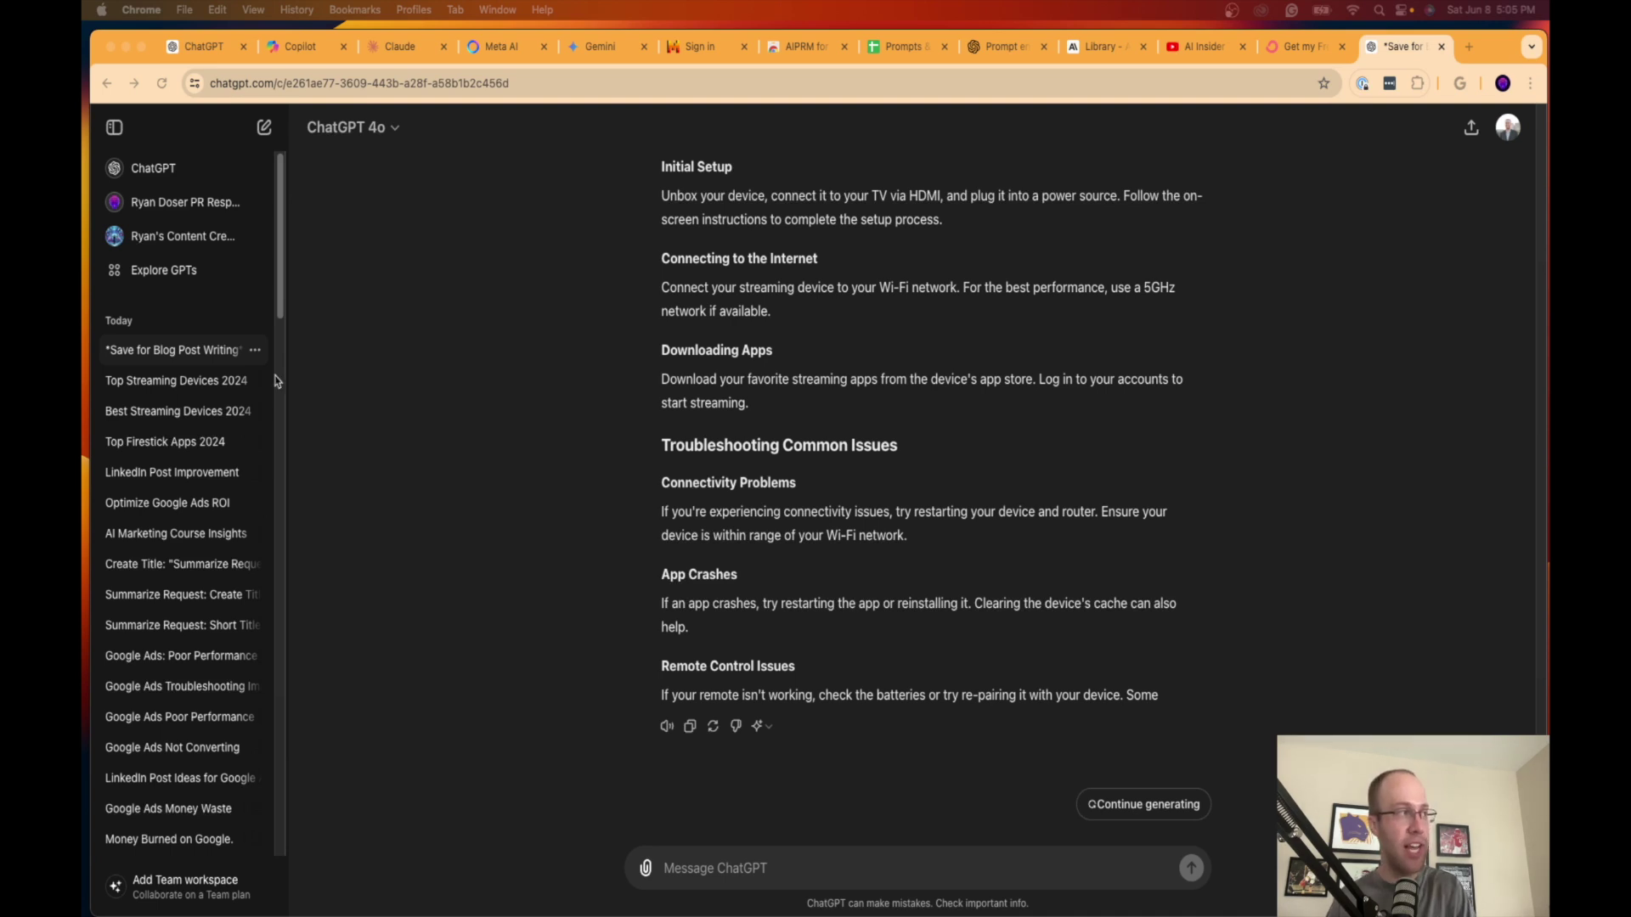
Step: Hide the Content Creator Pro GPT from the sidebar, then go to Explore GPTs
{"action": "left_click", "coordinate": [195, 249]}
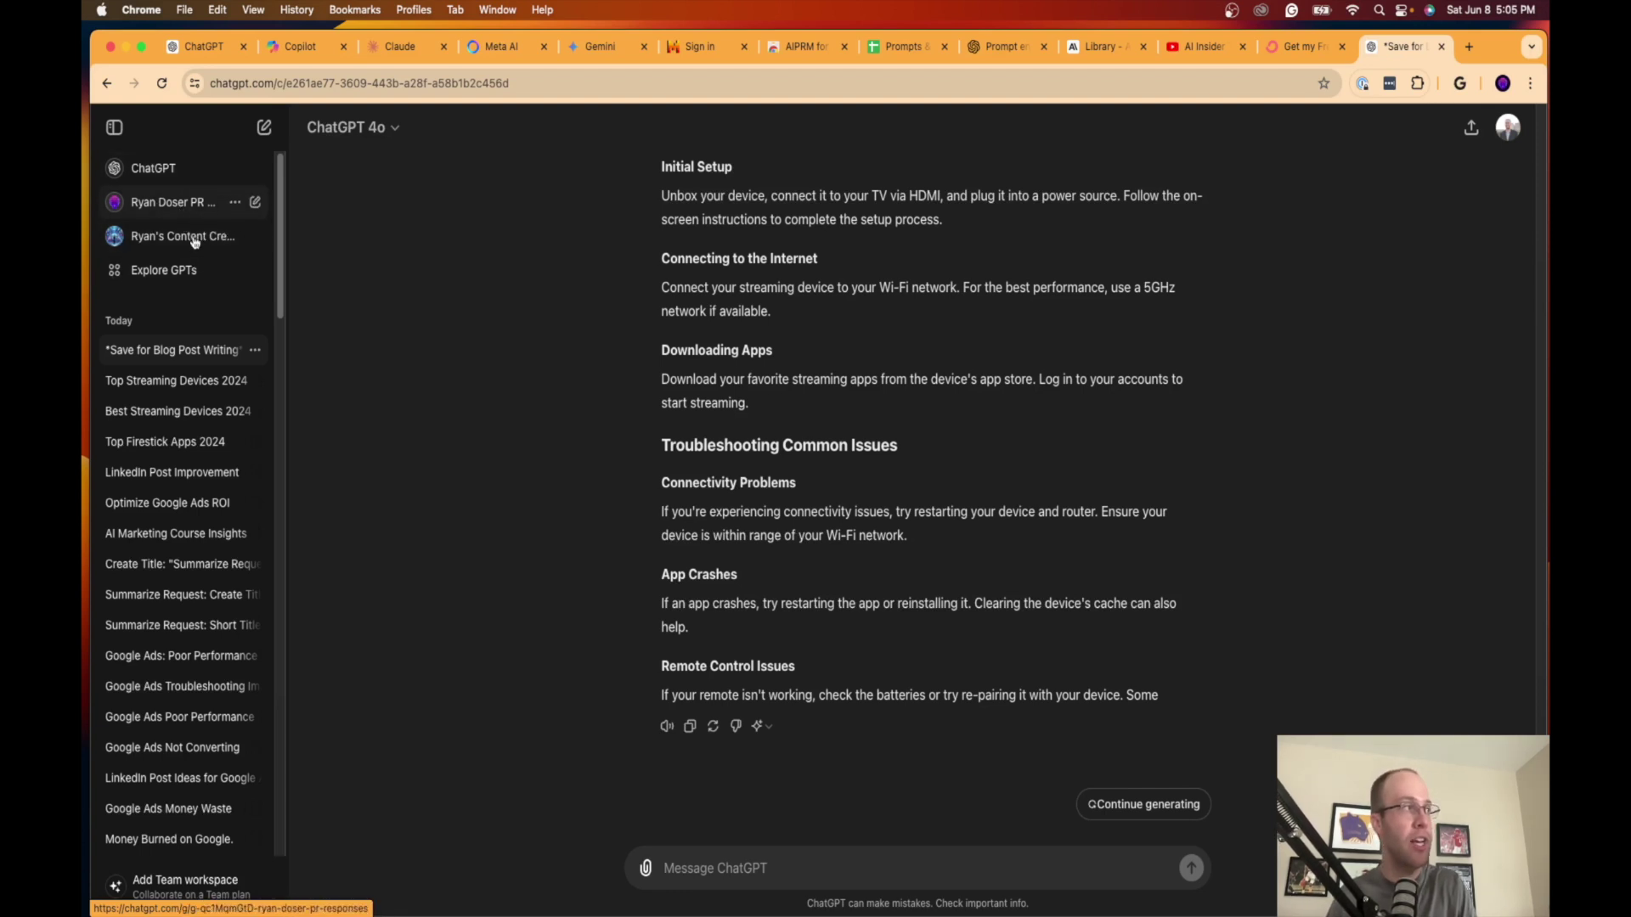
{"action": "left_click", "coordinate": [236, 240]}
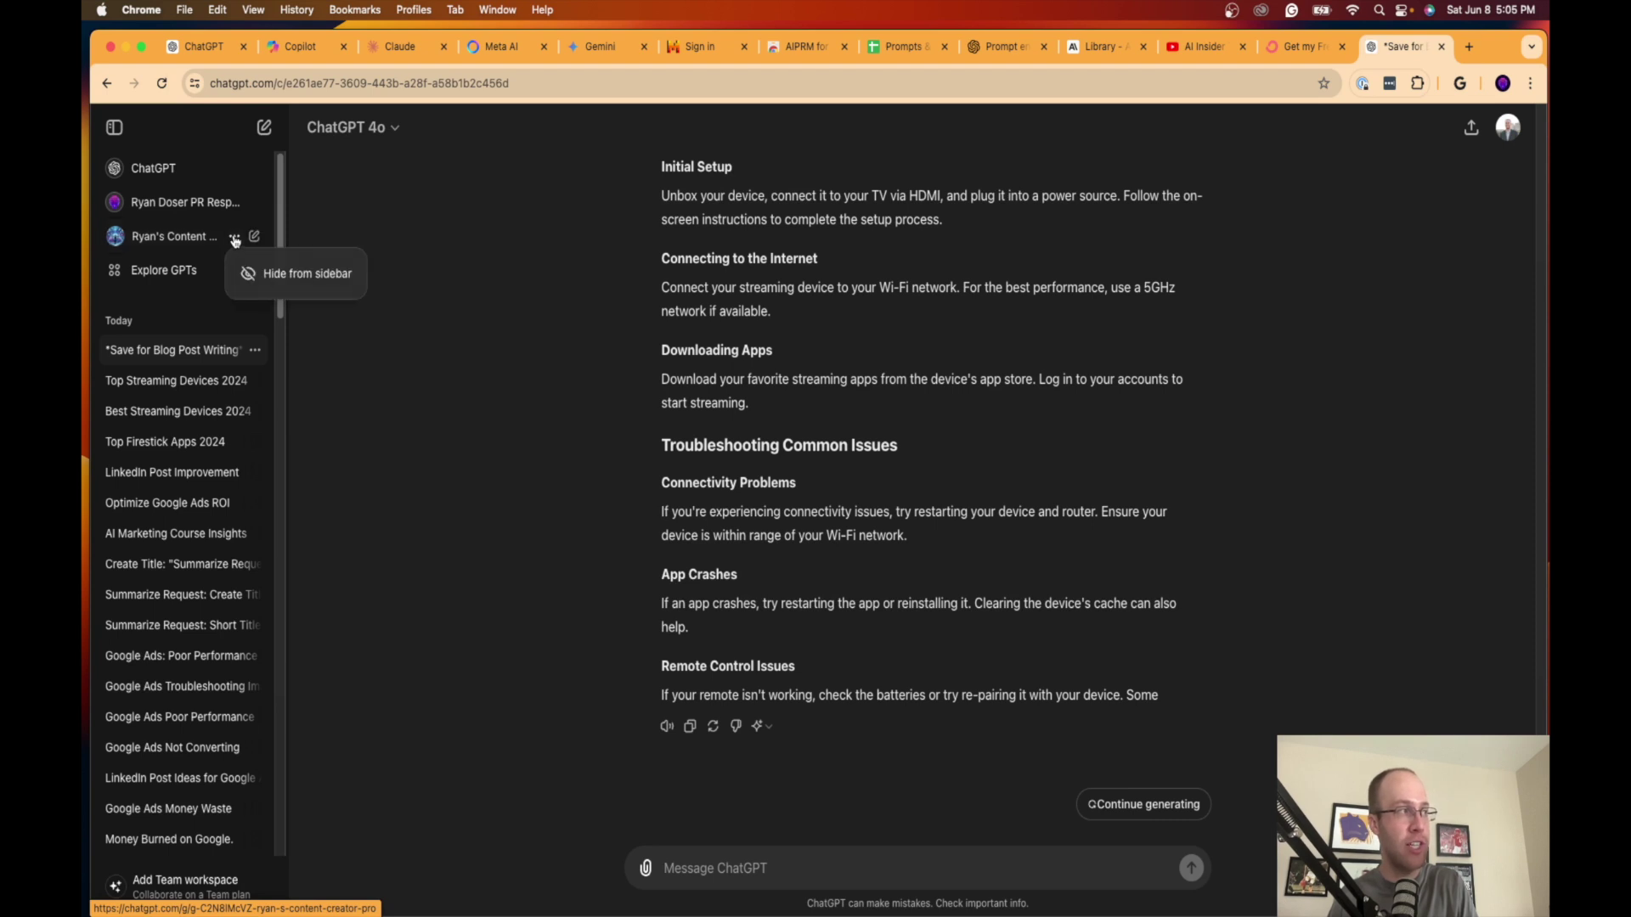
{"action": "left_click", "coordinate": [274, 276]}
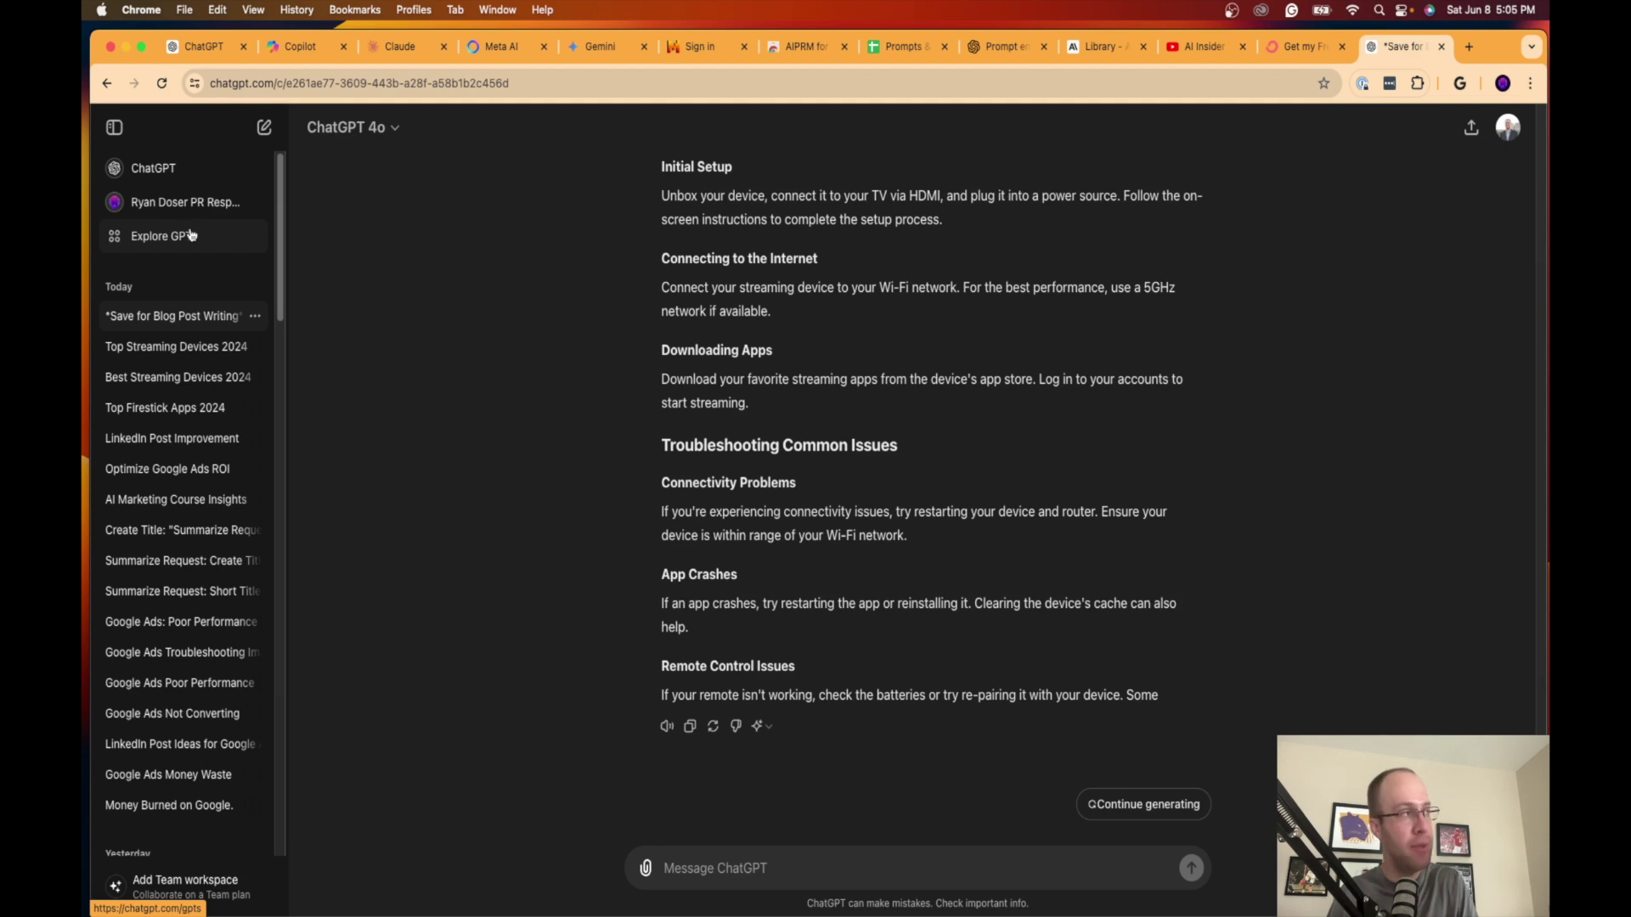
{"action": "left_click", "coordinate": [180, 238]}
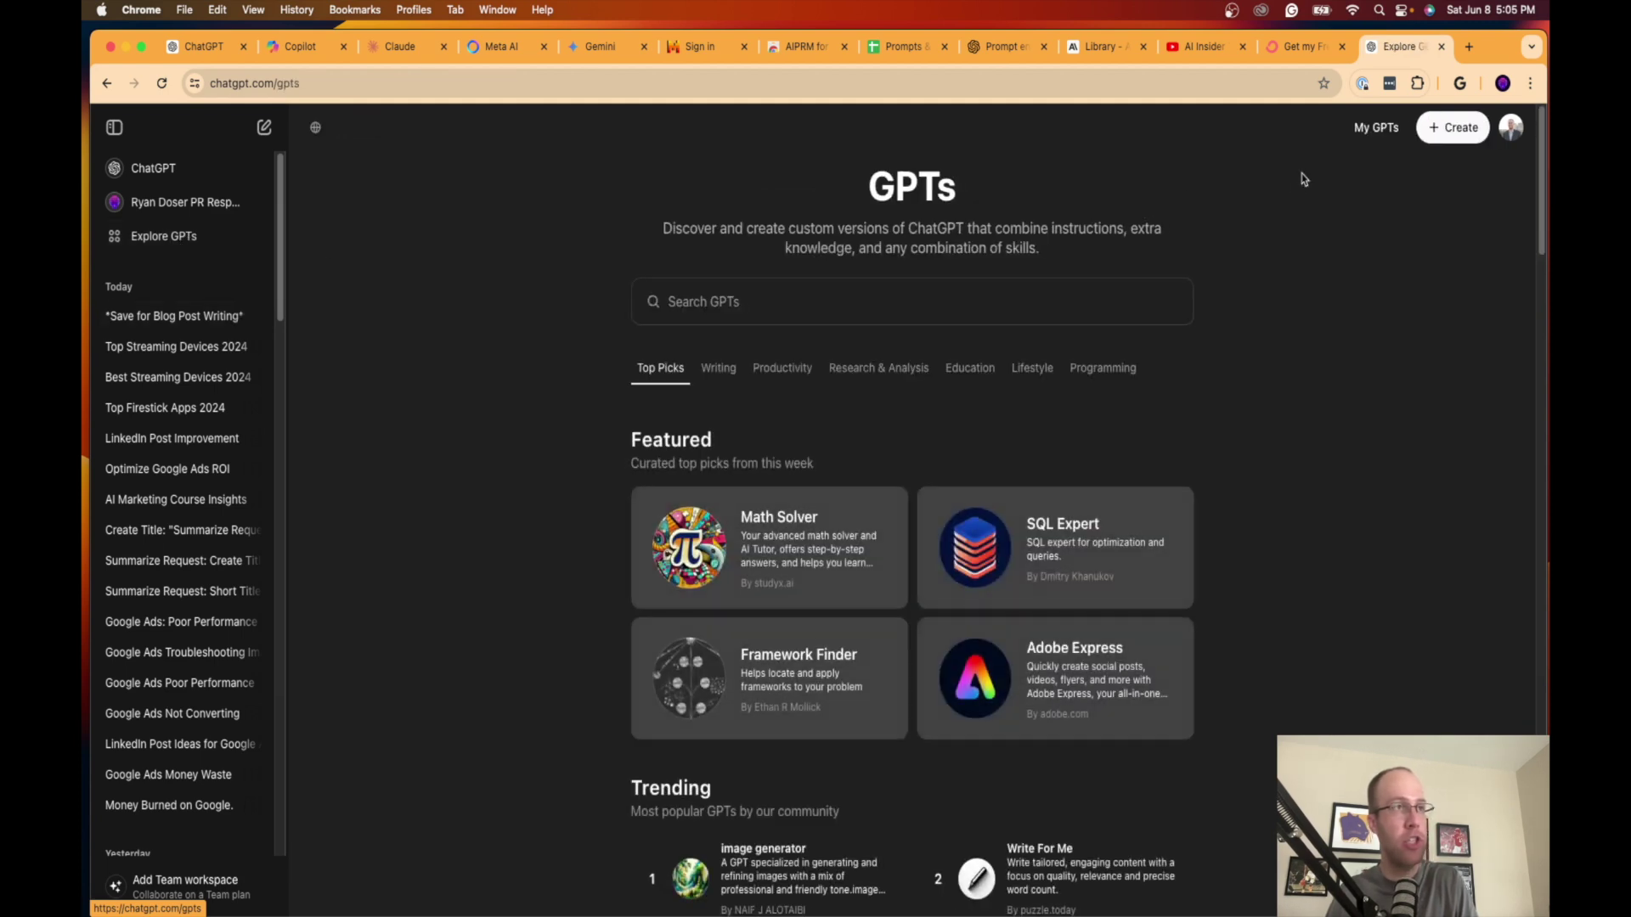
Step: Open Content Creator Pro from My GPTs, choose Keep in sidebar, and return to Explore GPTs
{"action": "left_click", "coordinate": [1369, 127]}
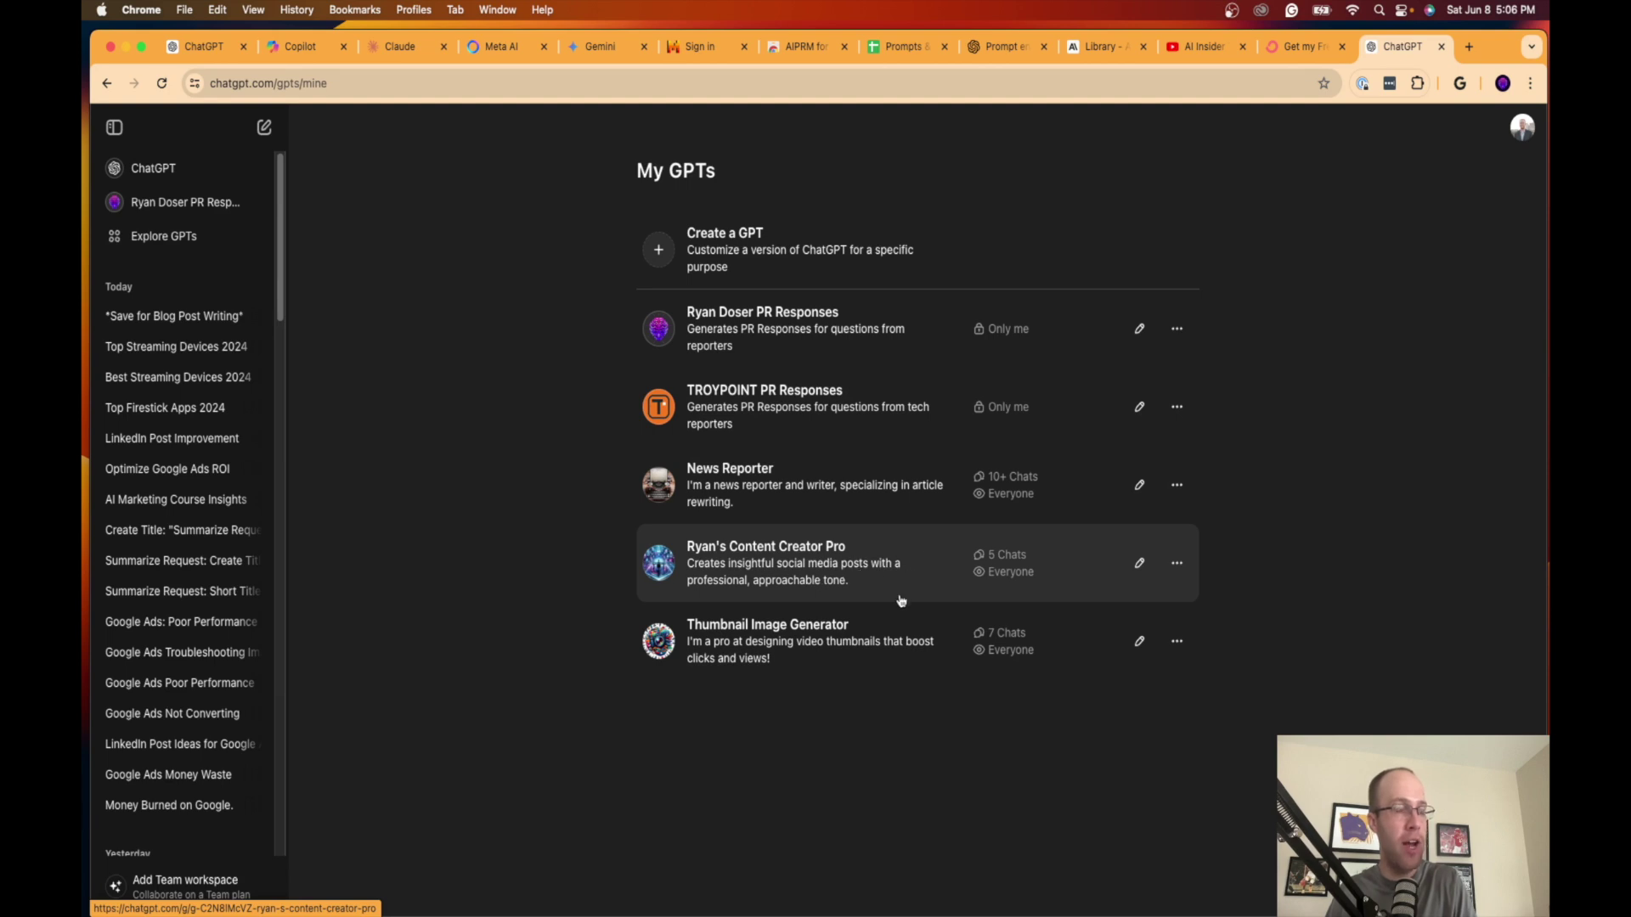
{"action": "left_click", "coordinate": [900, 594]}
{"action": "left_click", "coordinate": [408, 136]}
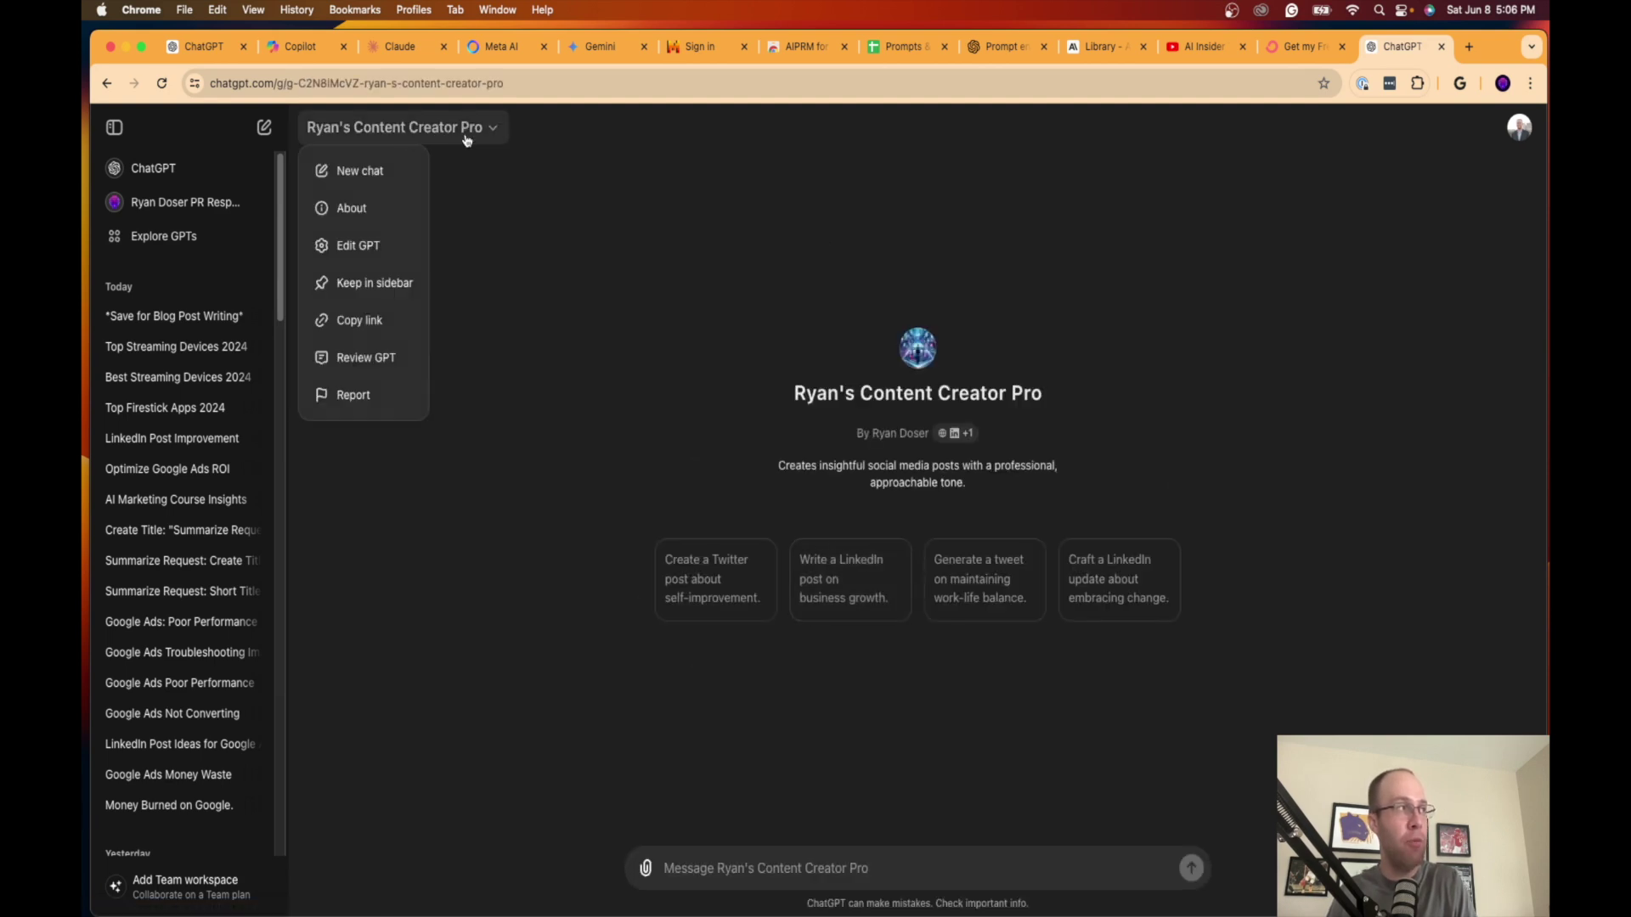
{"action": "left_click", "coordinate": [395, 286]}
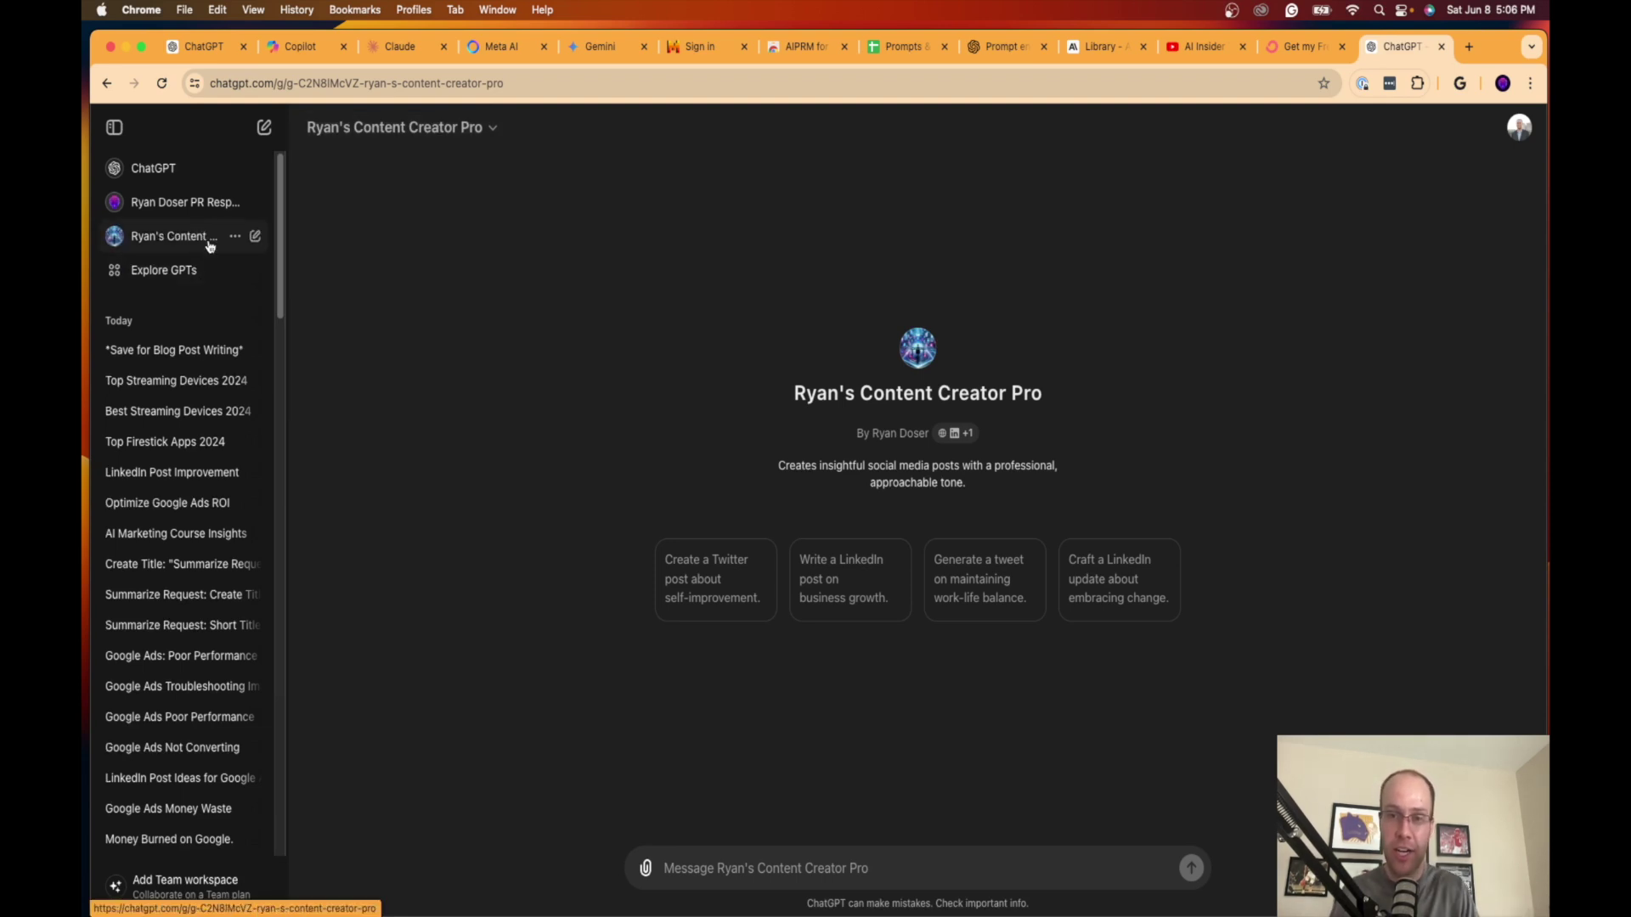
{"action": "left_click", "coordinate": [164, 270]}
Step: Scroll through the GPT store's Writing, Lifestyle and Programming category sections
{"action": "scroll", "coordinate": [988, 533], "scroll_direction": "down", "scroll_amount": 5}
{"action": "scroll", "coordinate": [989, 533], "scroll_direction": "up", "scroll_amount": 3}
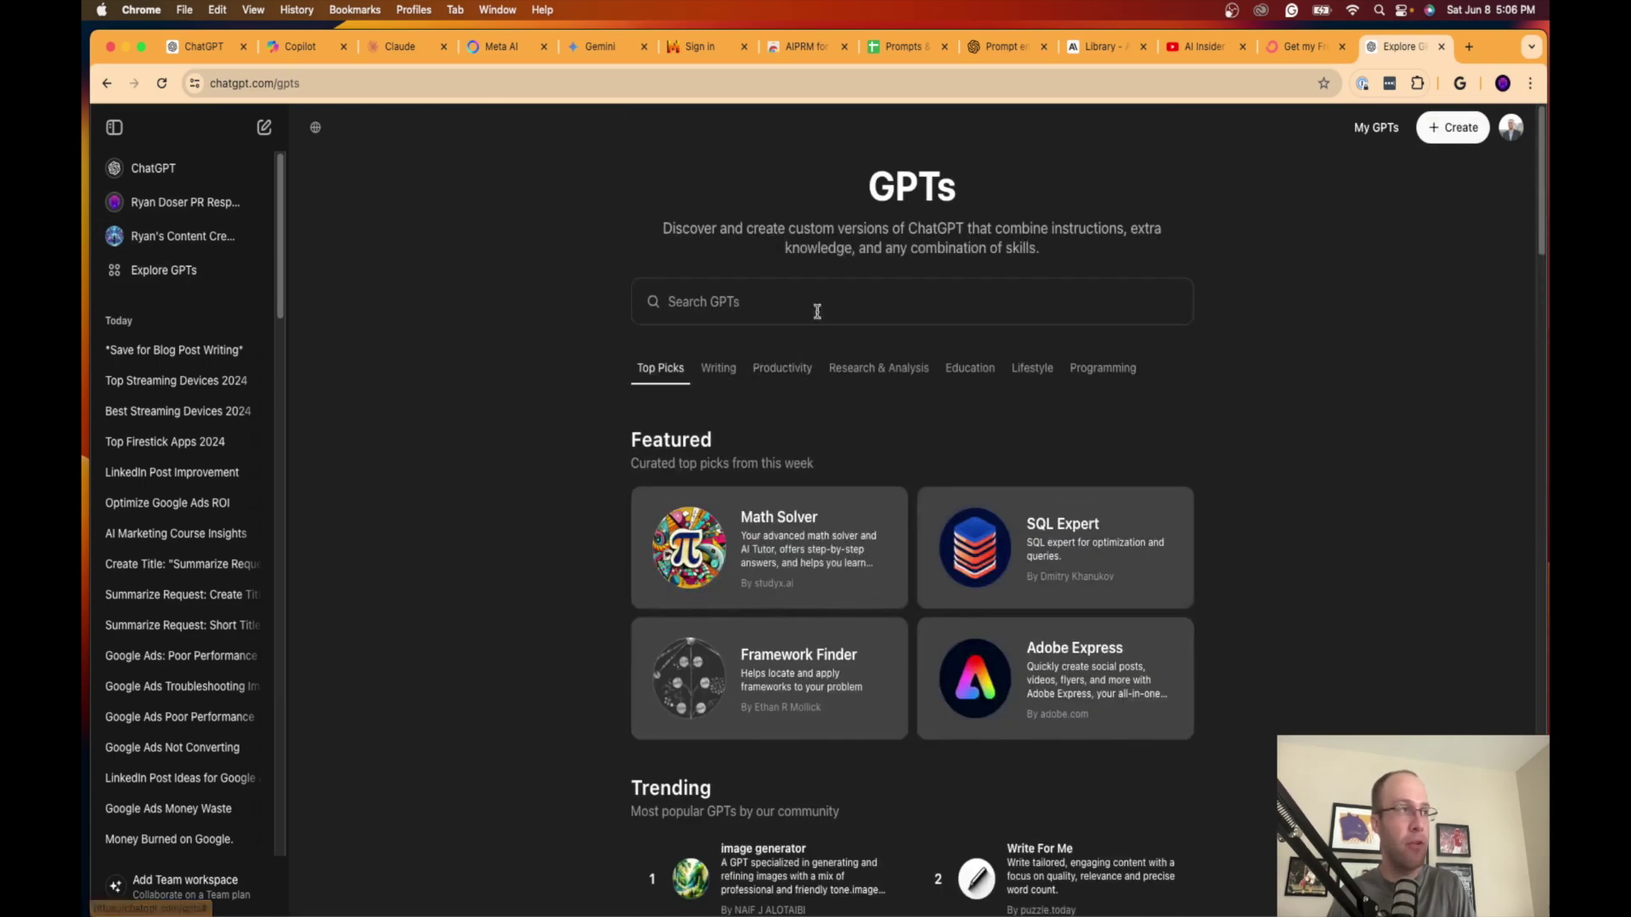
{"action": "scroll", "coordinate": [1205, 620], "scroll_direction": "down", "scroll_amount": 6}
{"action": "scroll", "coordinate": [1235, 613], "scroll_direction": "down", "scroll_amount": 10}
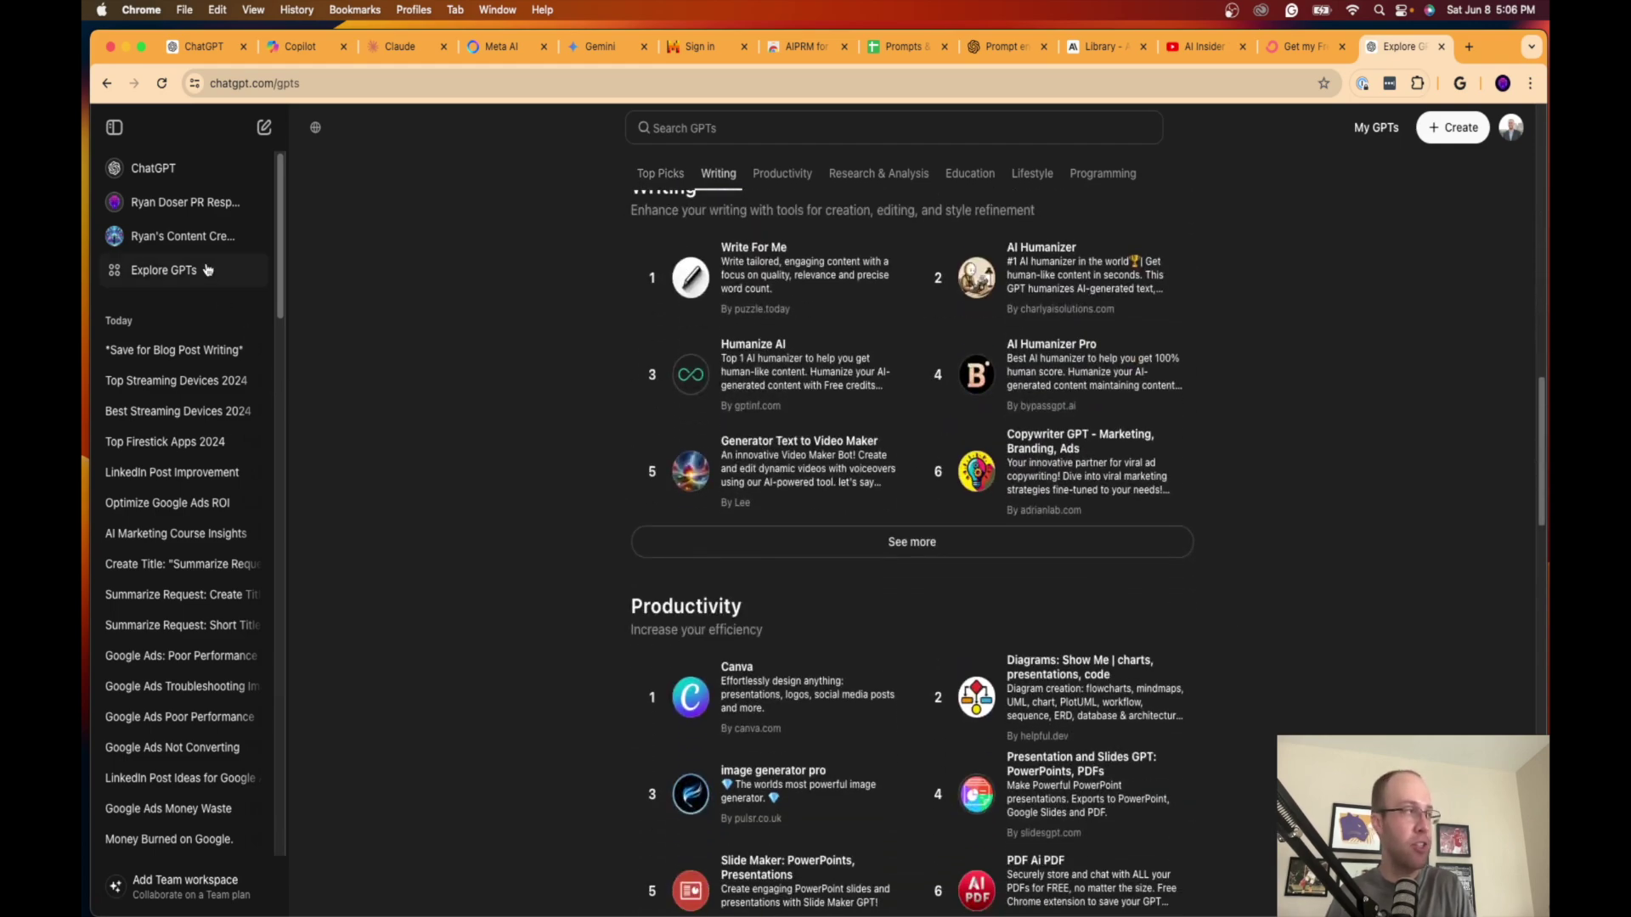
{"action": "scroll", "coordinate": [1282, 458], "scroll_direction": "down", "scroll_amount": 10}
{"action": "scroll", "coordinate": [1291, 473], "scroll_direction": "down", "scroll_amount": 10}
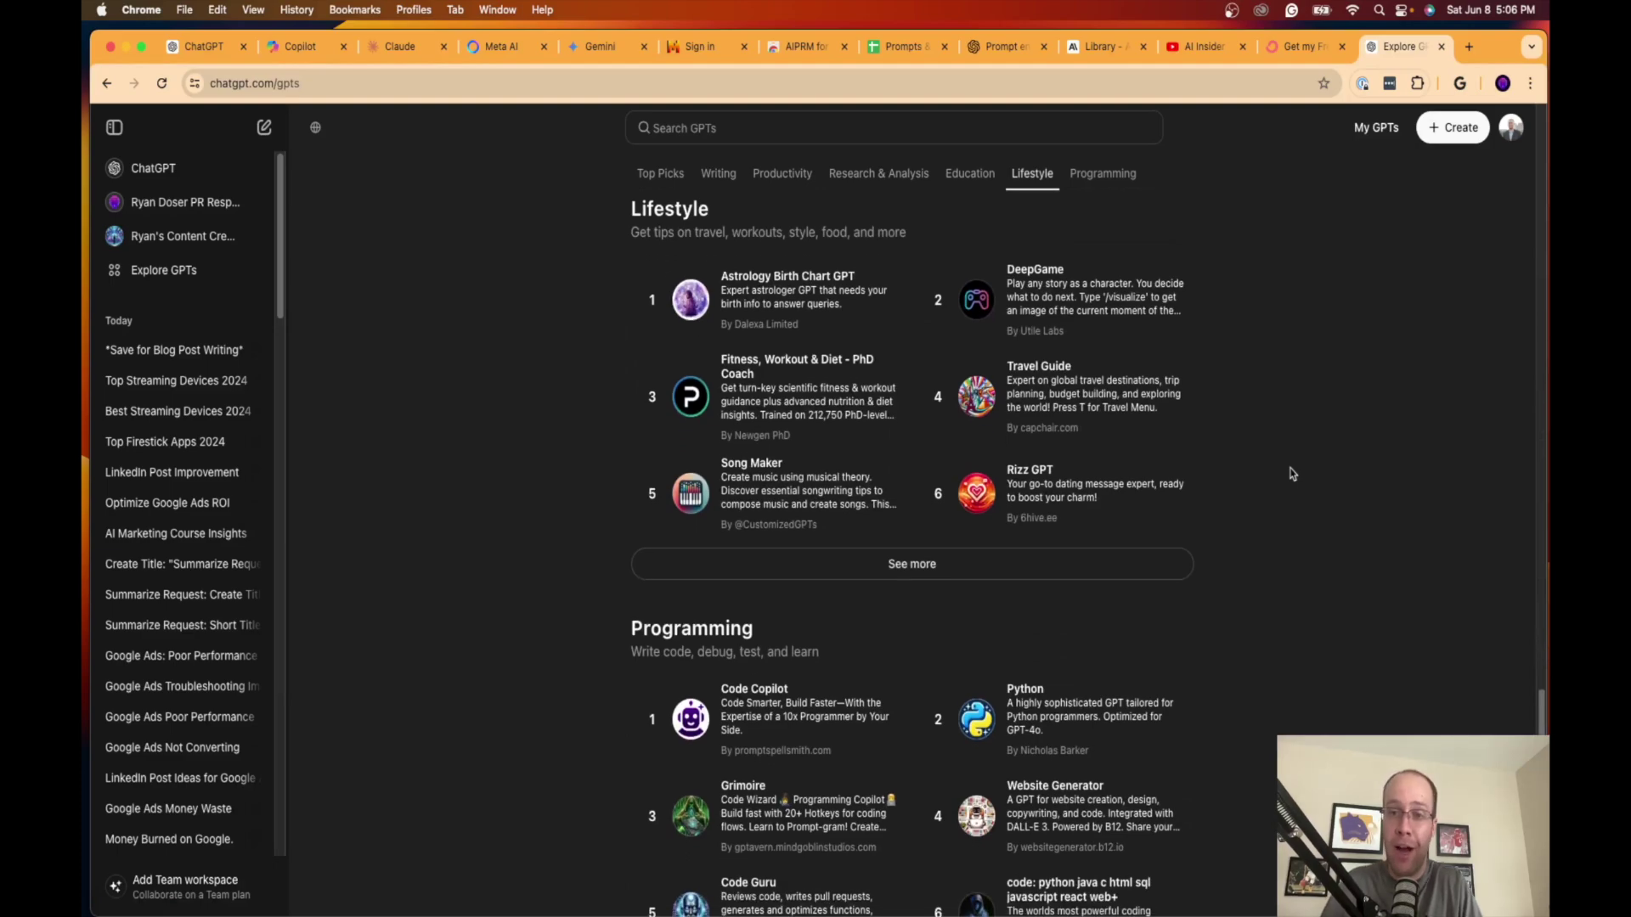
{"action": "scroll", "coordinate": [1291, 474], "scroll_direction": "down", "scroll_amount": 5}
{"action": "scroll", "coordinate": [1292, 470], "scroll_direction": "up", "scroll_amount": 20}
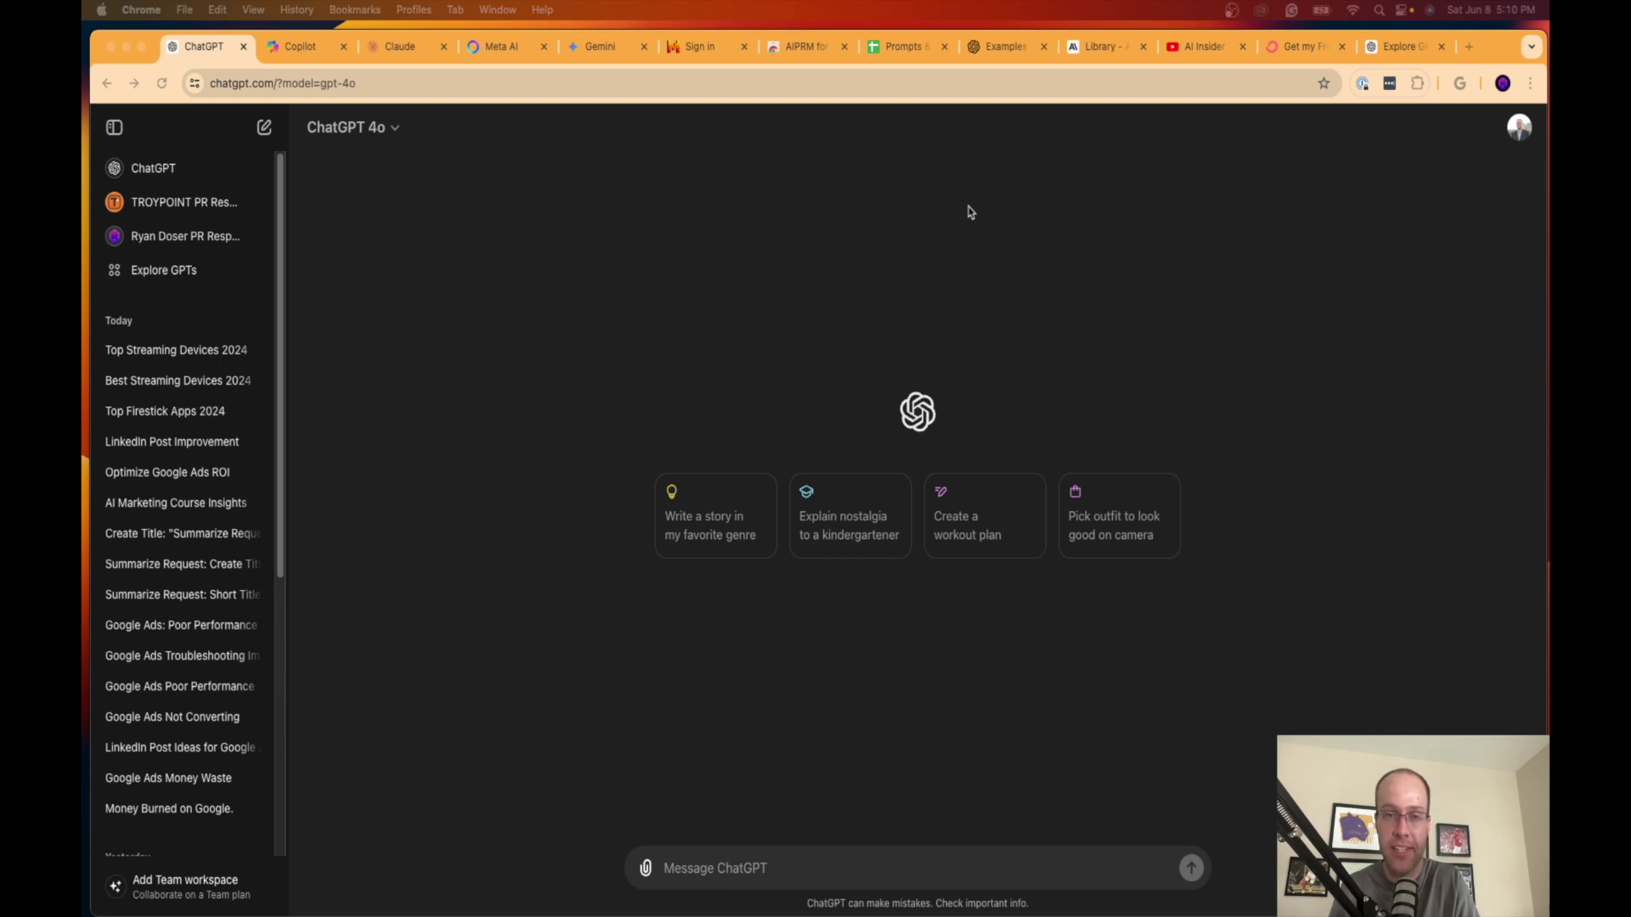
{"action": "left_click", "coordinate": [1015, 350]}
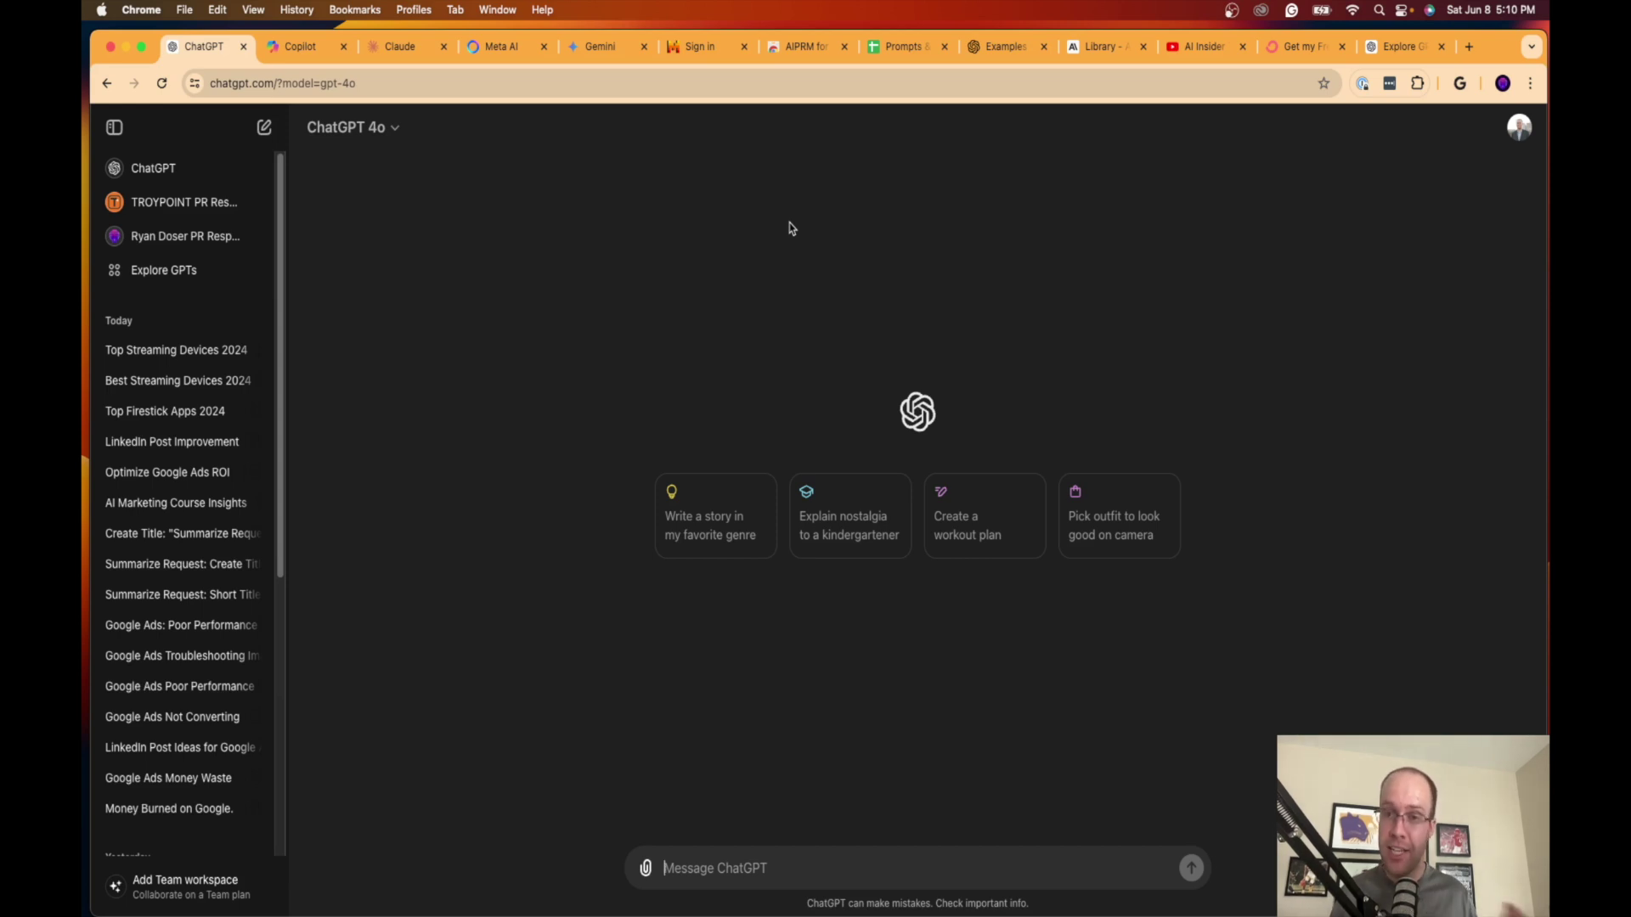
Step: Cycle Copilot's conversation style through More Balanced and More Precise, ending on More Creative
{"action": "left_click", "coordinate": [280, 53]}
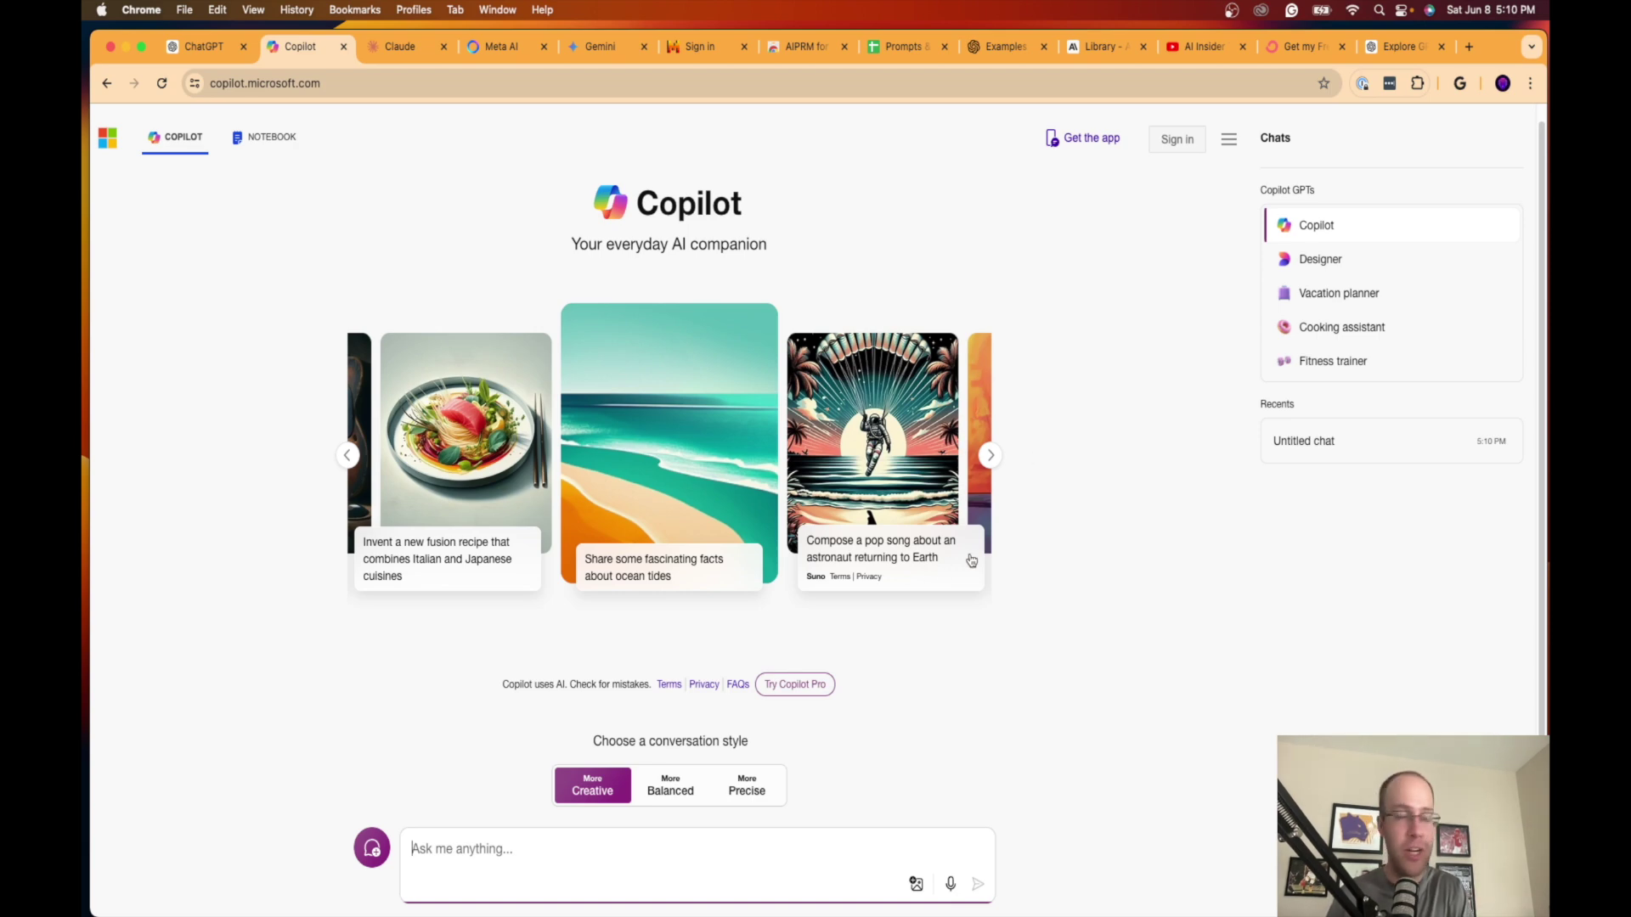
{"action": "left_click", "coordinate": [668, 794]}
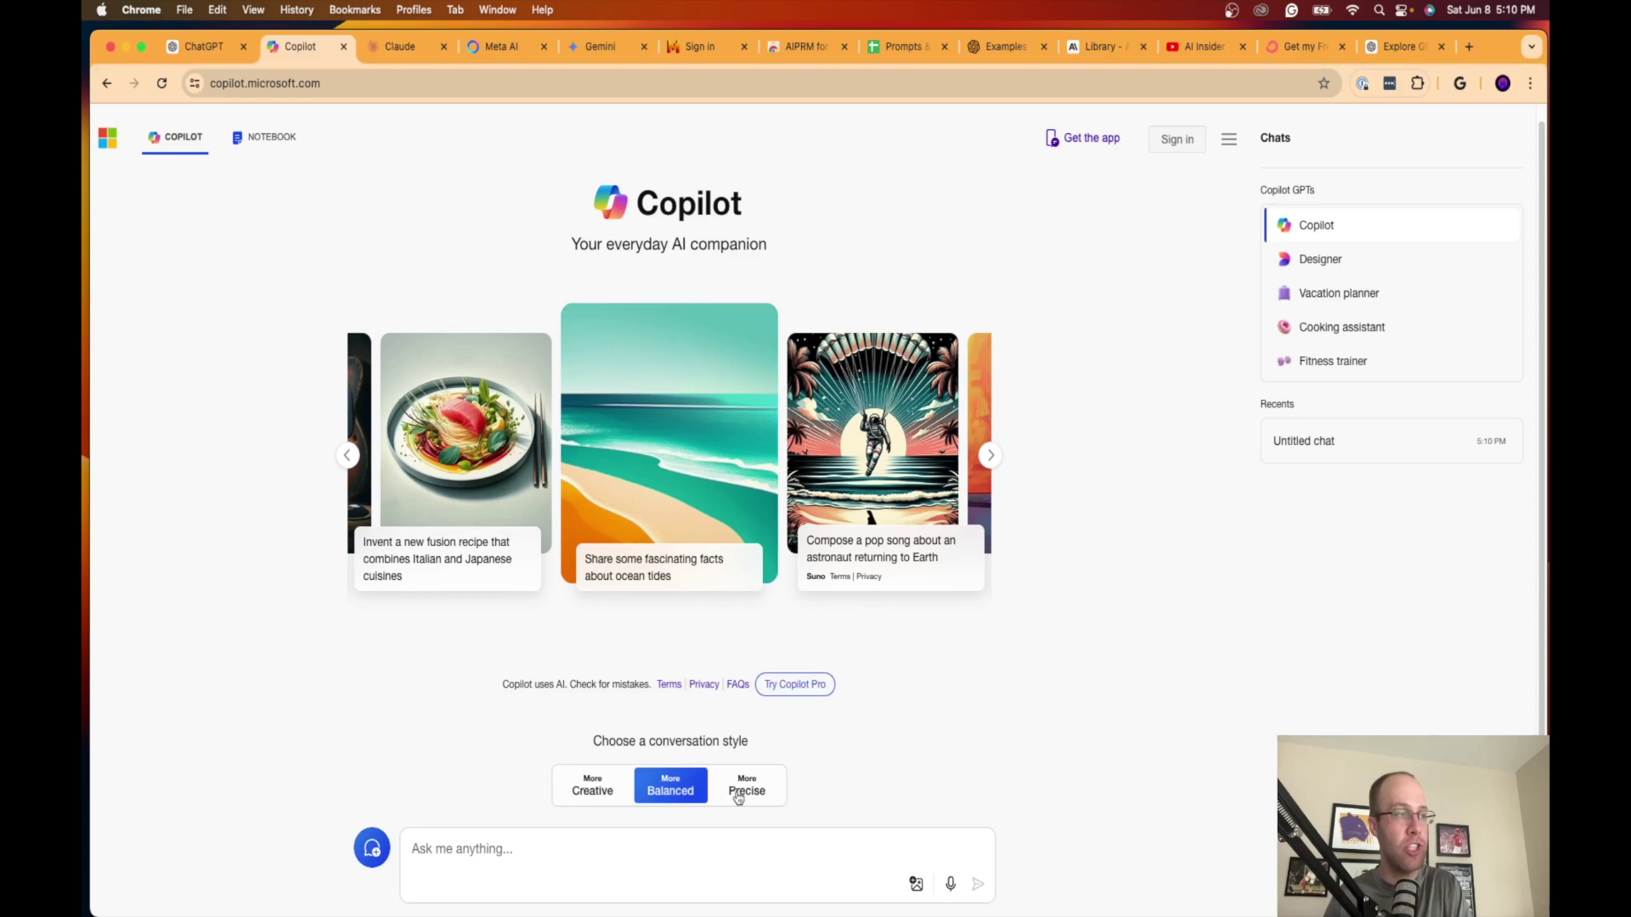
{"action": "left_click", "coordinate": [738, 796]}
{"action": "left_click", "coordinate": [598, 790]}
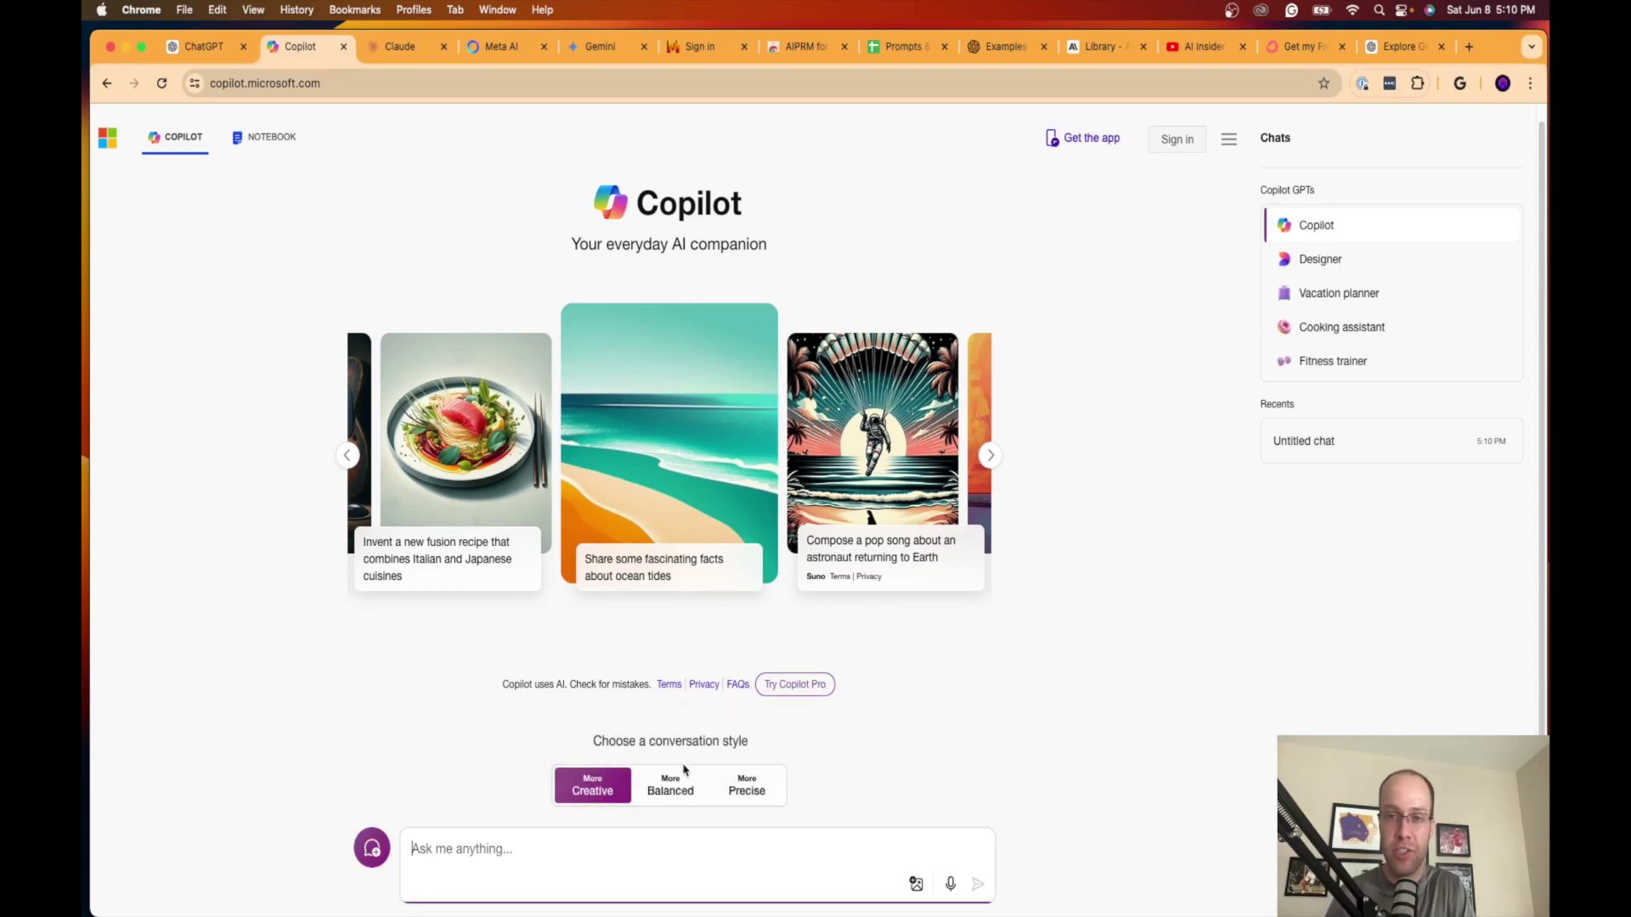
{"action": "left_click", "coordinate": [402, 46]}
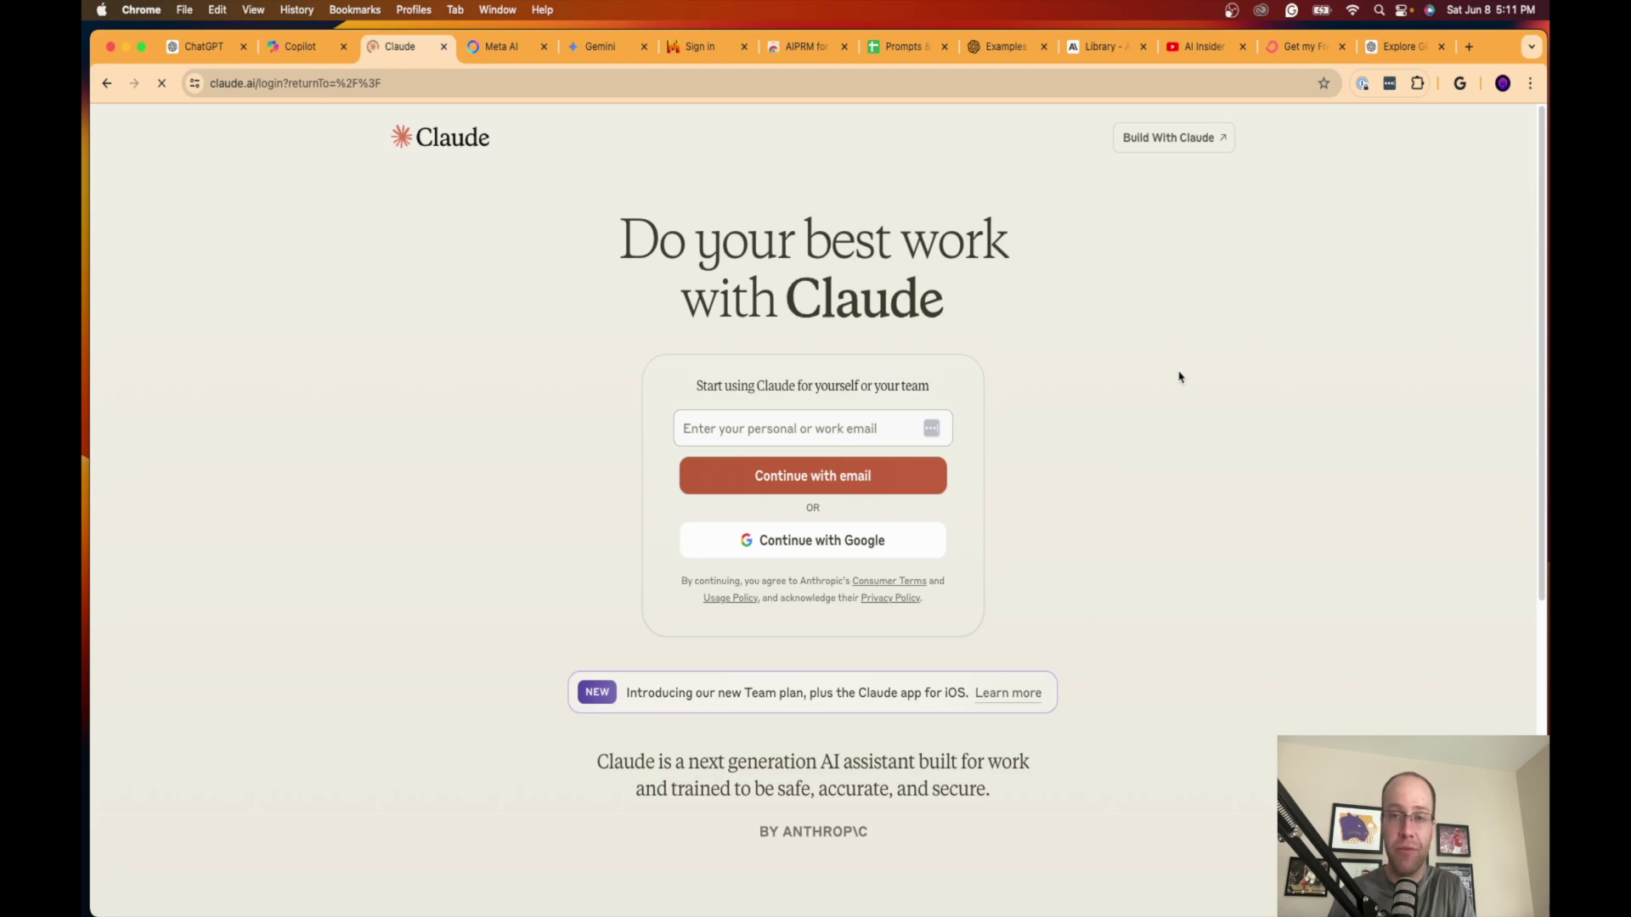
Step: Scroll down Claude's sign-in page through its introduction and FAQ, then back up
{"action": "scroll", "coordinate": [1164, 374], "scroll_direction": "down", "scroll_amount": 6}
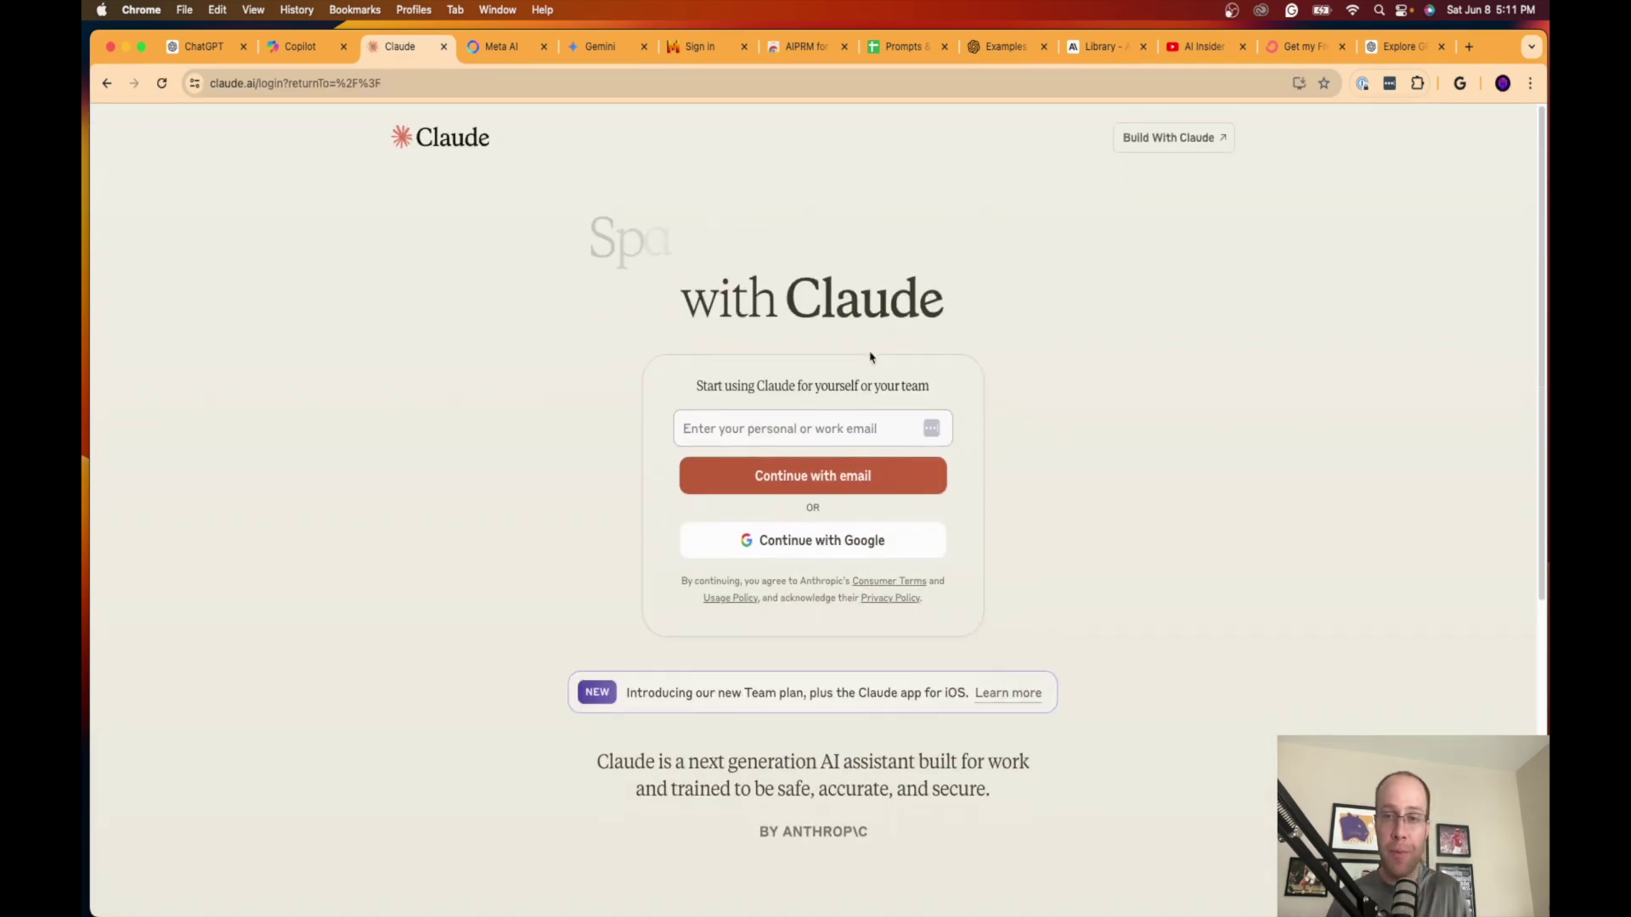
{"action": "scroll", "coordinate": [1016, 455], "scroll_direction": "down", "scroll_amount": 2}
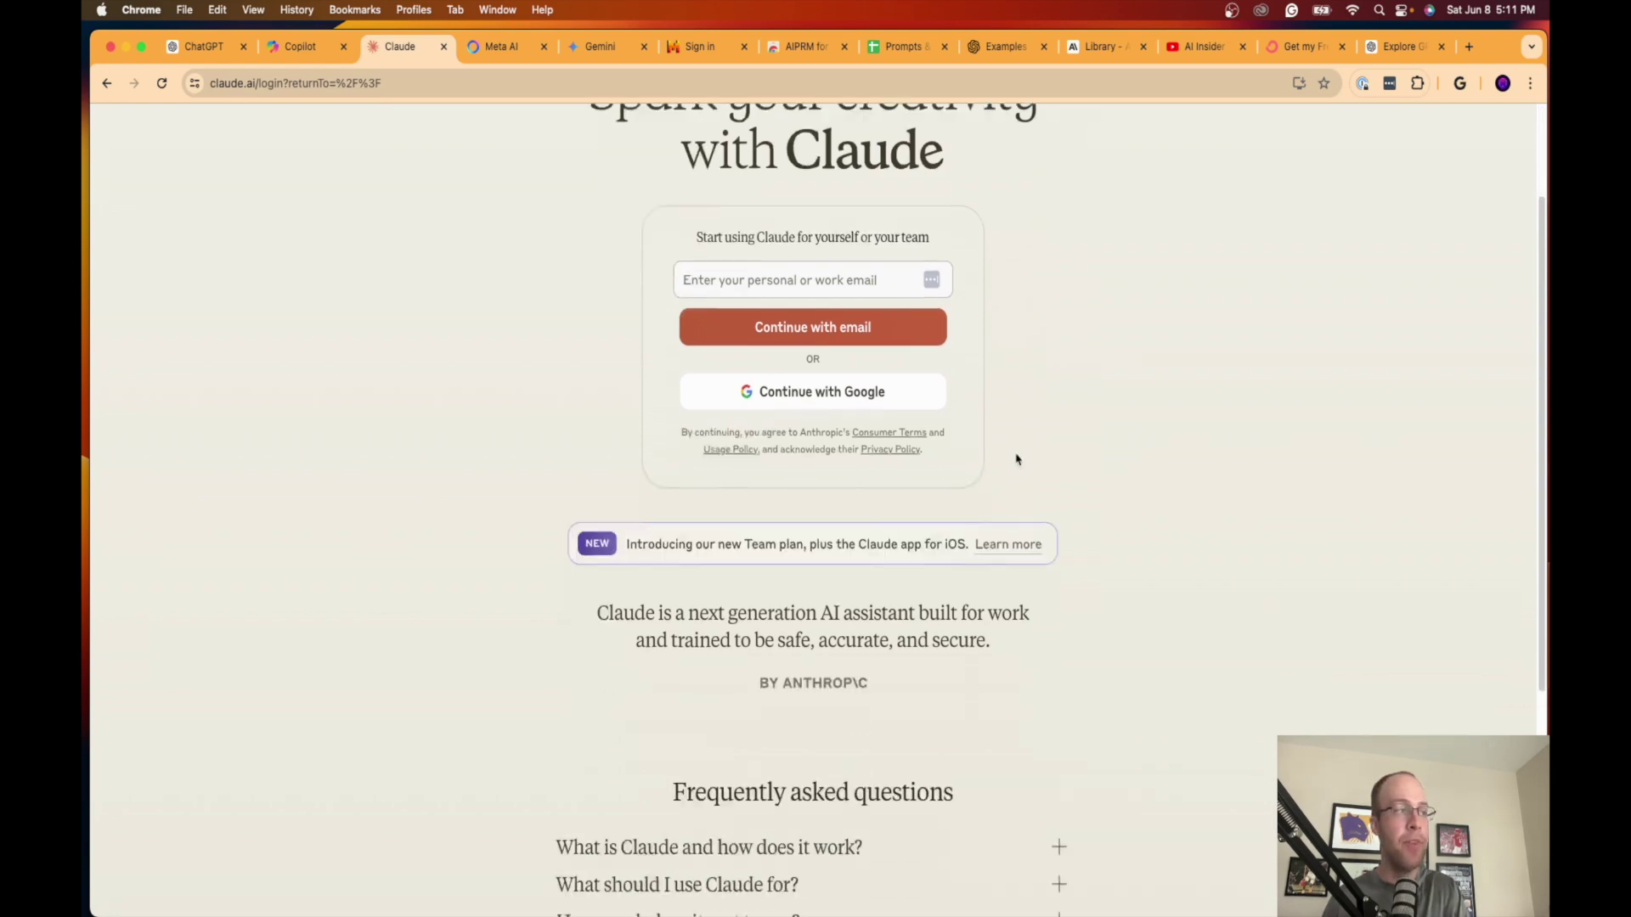
{"action": "scroll", "coordinate": [1022, 458], "scroll_direction": "up", "scroll_amount": 2}
{"action": "scroll", "coordinate": [1023, 458], "scroll_direction": "down", "scroll_amount": 1}
{"action": "scroll", "coordinate": [1034, 458], "scroll_direction": "up", "scroll_amount": 1}
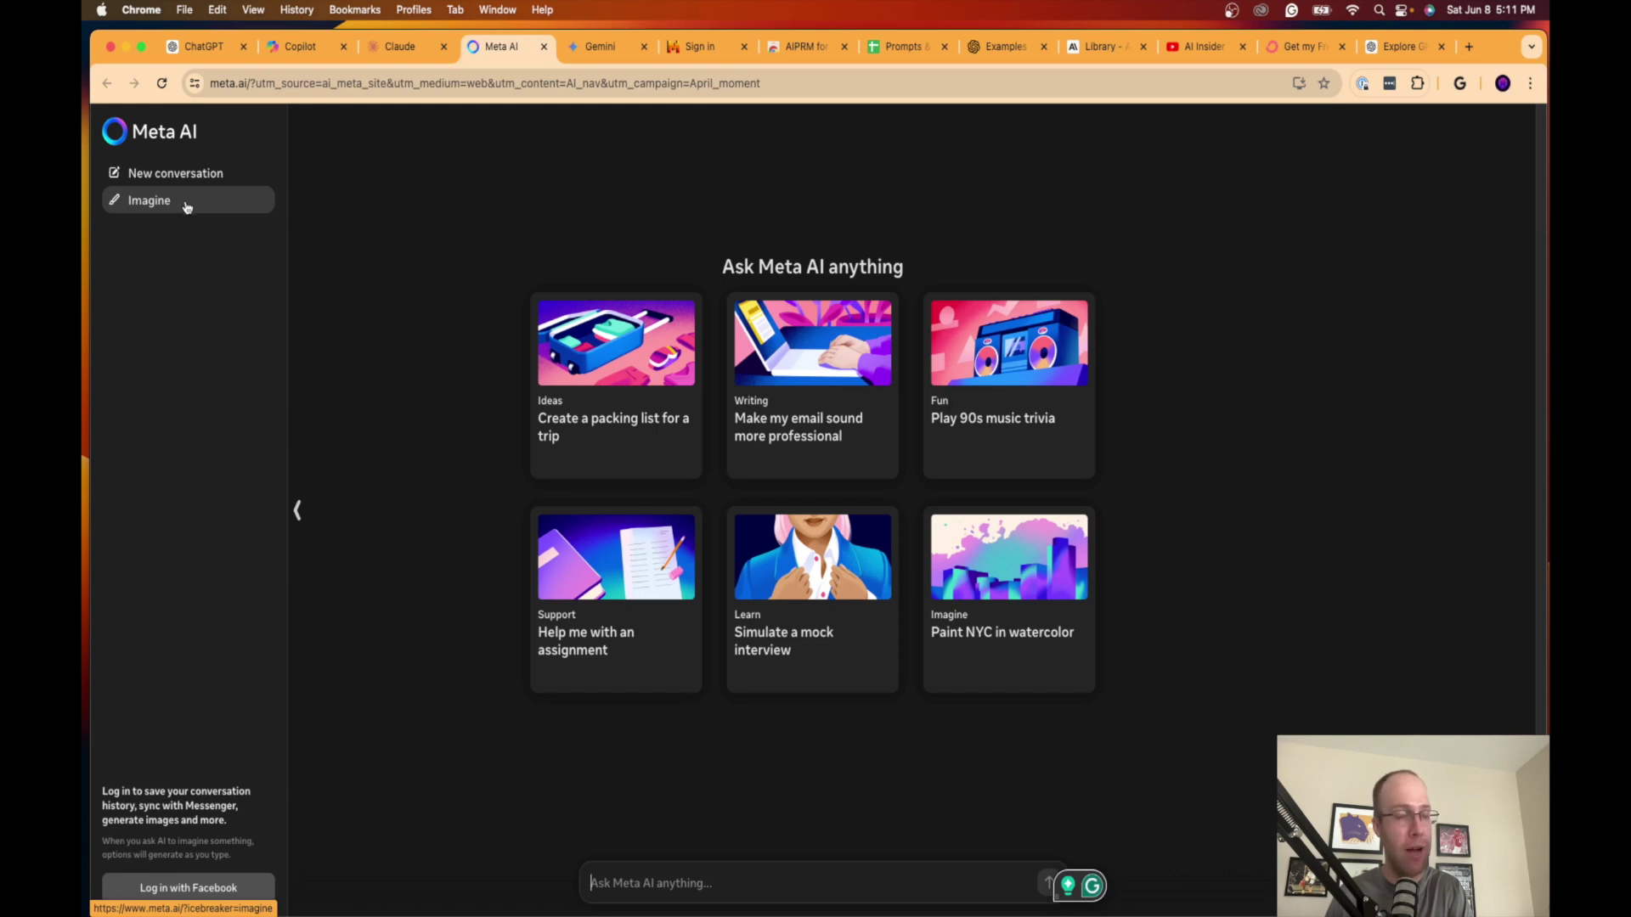
Step: Switch past the Gemini tab to the Mistral AI sign-in page
{"action": "left_click", "coordinate": [605, 47]}
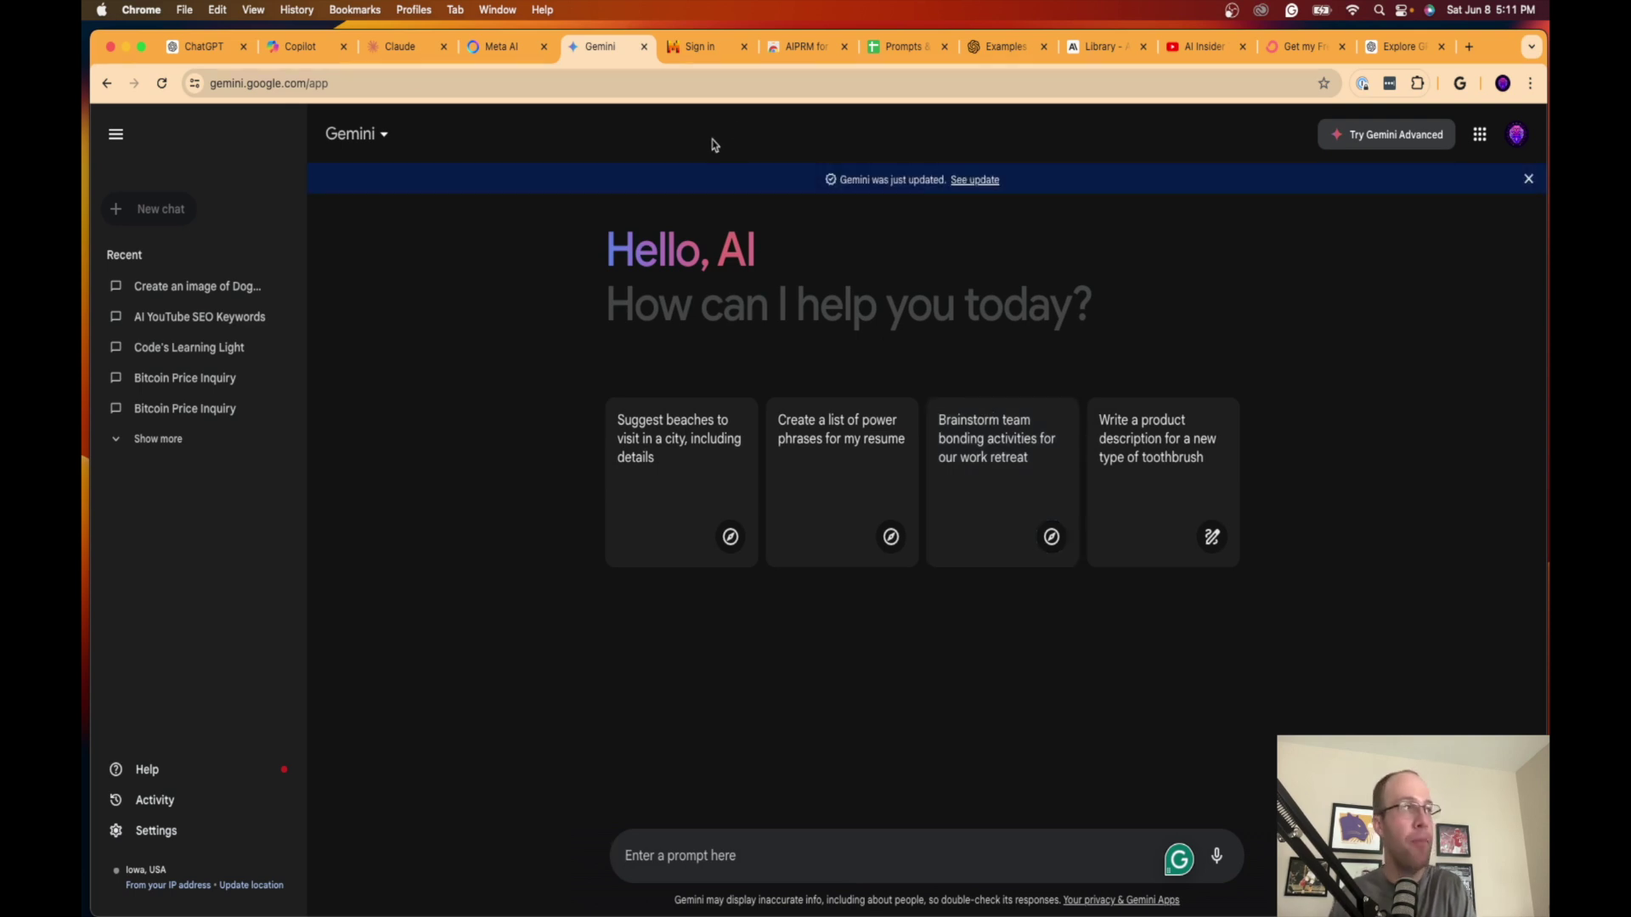
{"action": "left_click", "coordinate": [698, 47]}
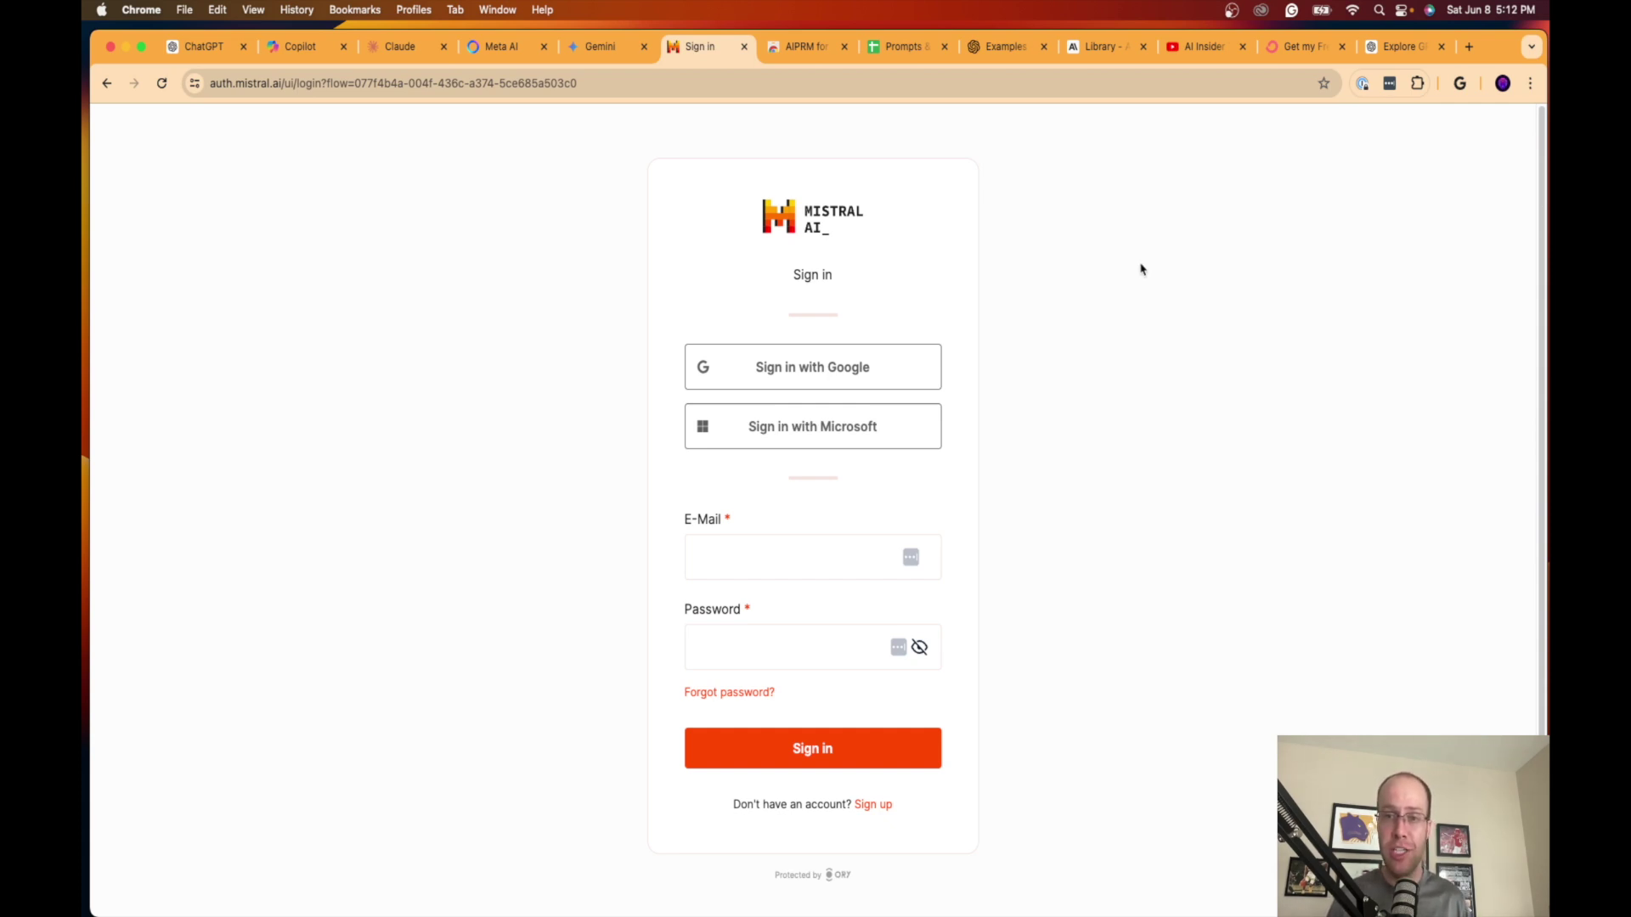
{"action": "left_click", "coordinate": [204, 47]}
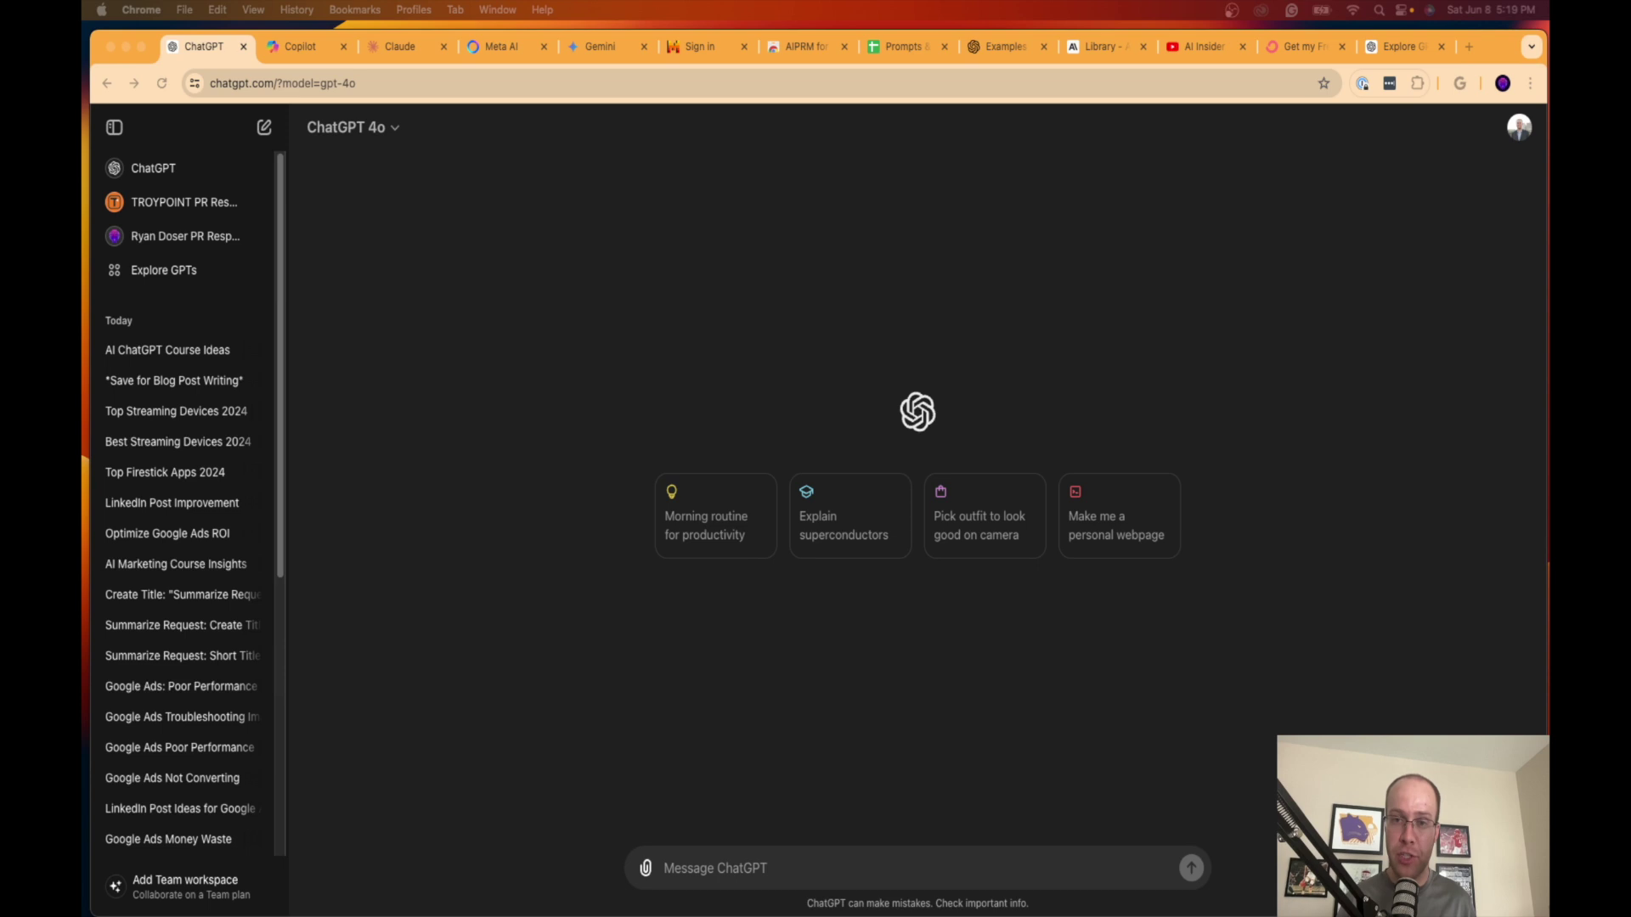
{"action": "left_click", "coordinate": [921, 724]}
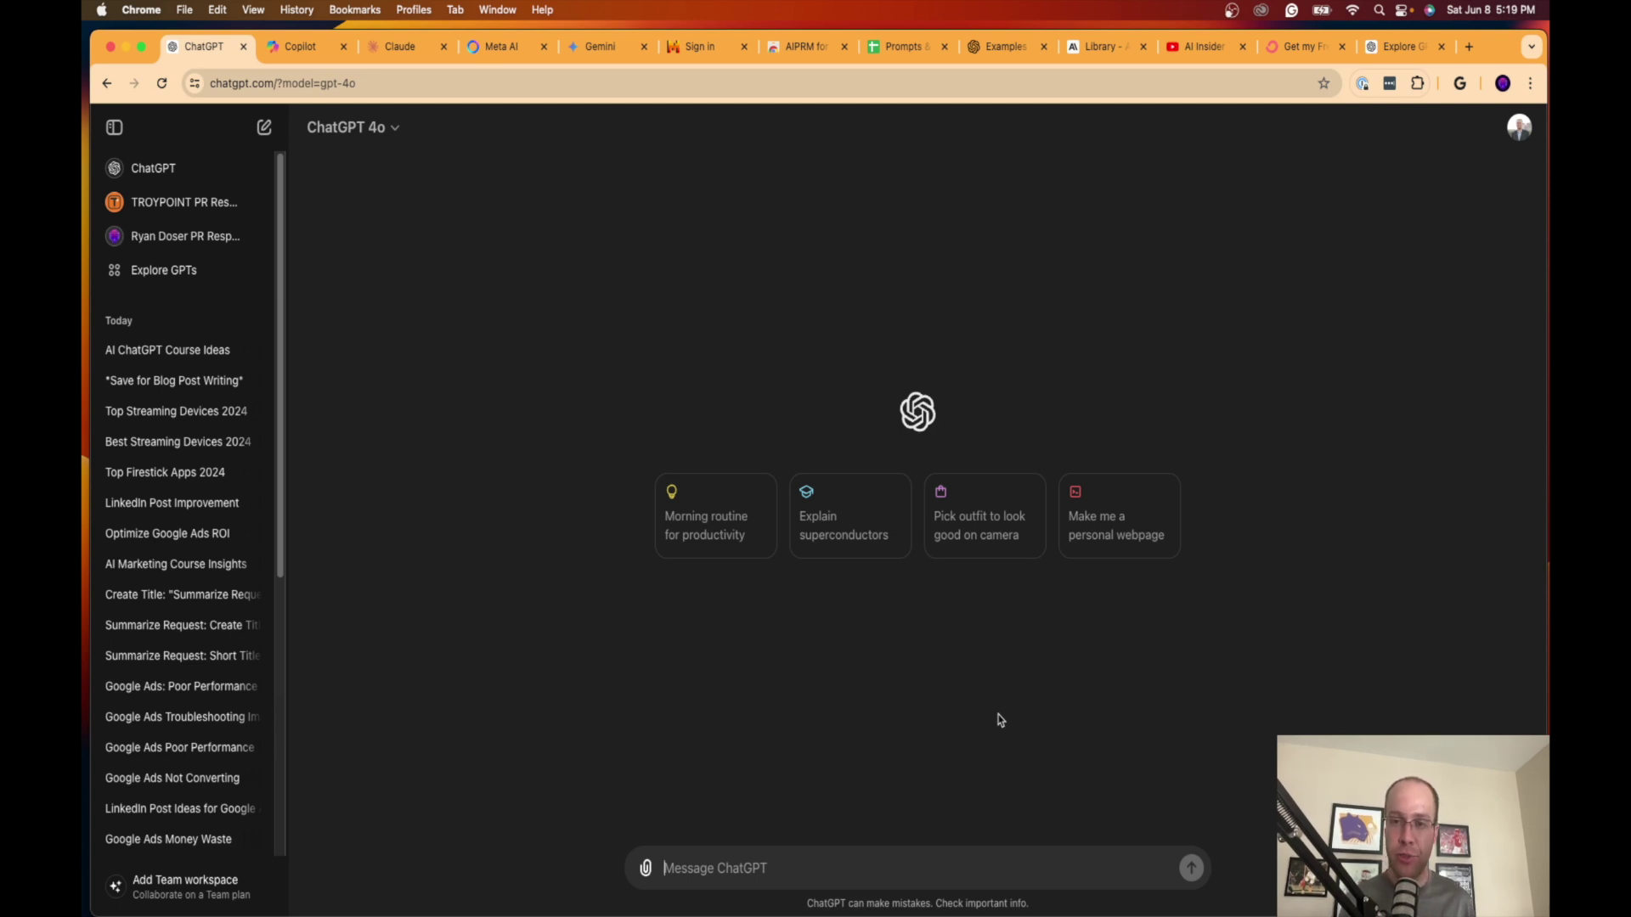
Step: Paste the prepared AI and ChatGPT course prompt, highlight its course request and question, and send it
{"action": "left_click", "coordinate": [873, 859]}
{"action": "type", "text": "v"}
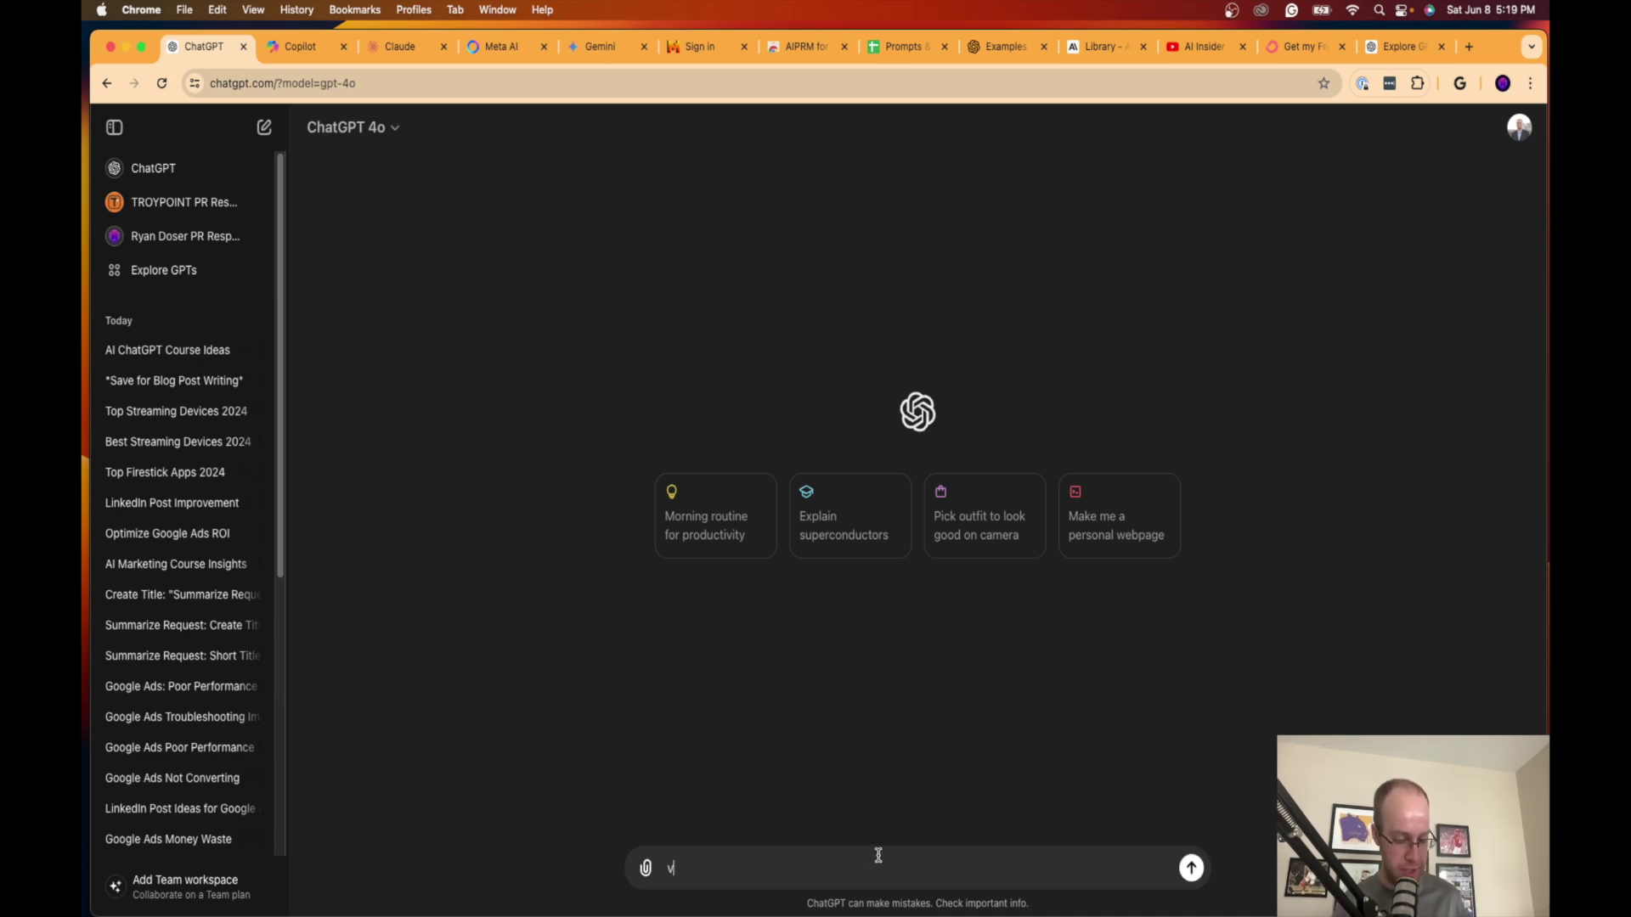
{"action": "key", "text": "BackSpace"}
{"action": "type", "text": "I need help creating a course about AI and ChatGPT. What are some ideas that I can do to get moving in the right direction?"}
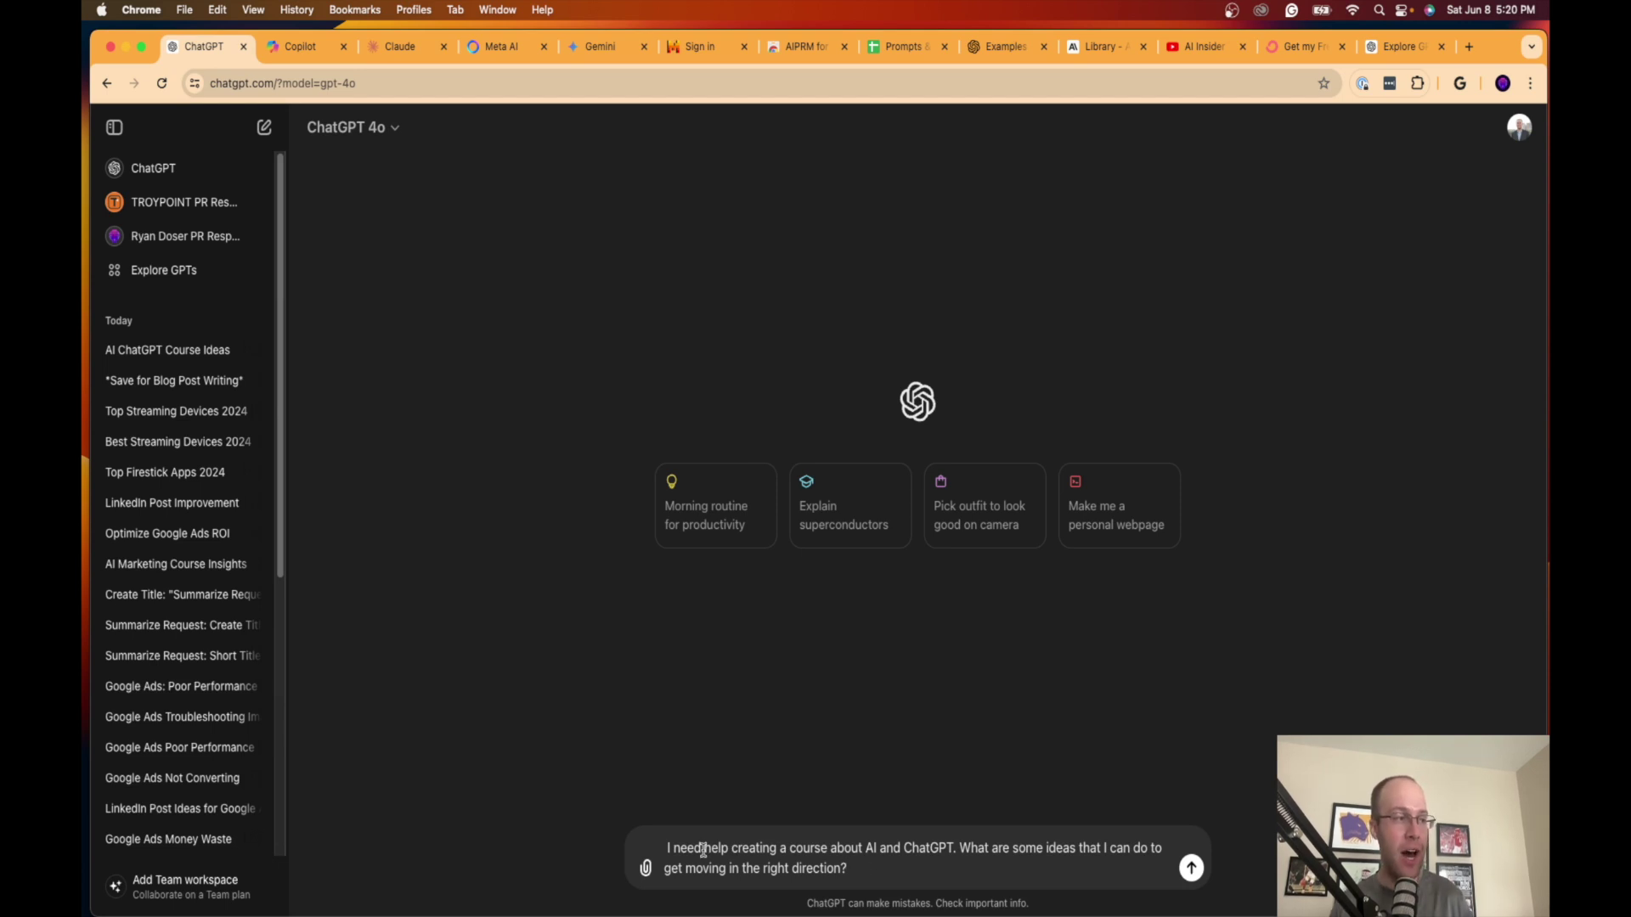
{"action": "left_click", "coordinate": [667, 848]}
{"action": "left_click_drag", "start_coordinate": [674, 848], "coordinate": [940, 850]}
{"action": "left_click", "coordinate": [940, 850]}
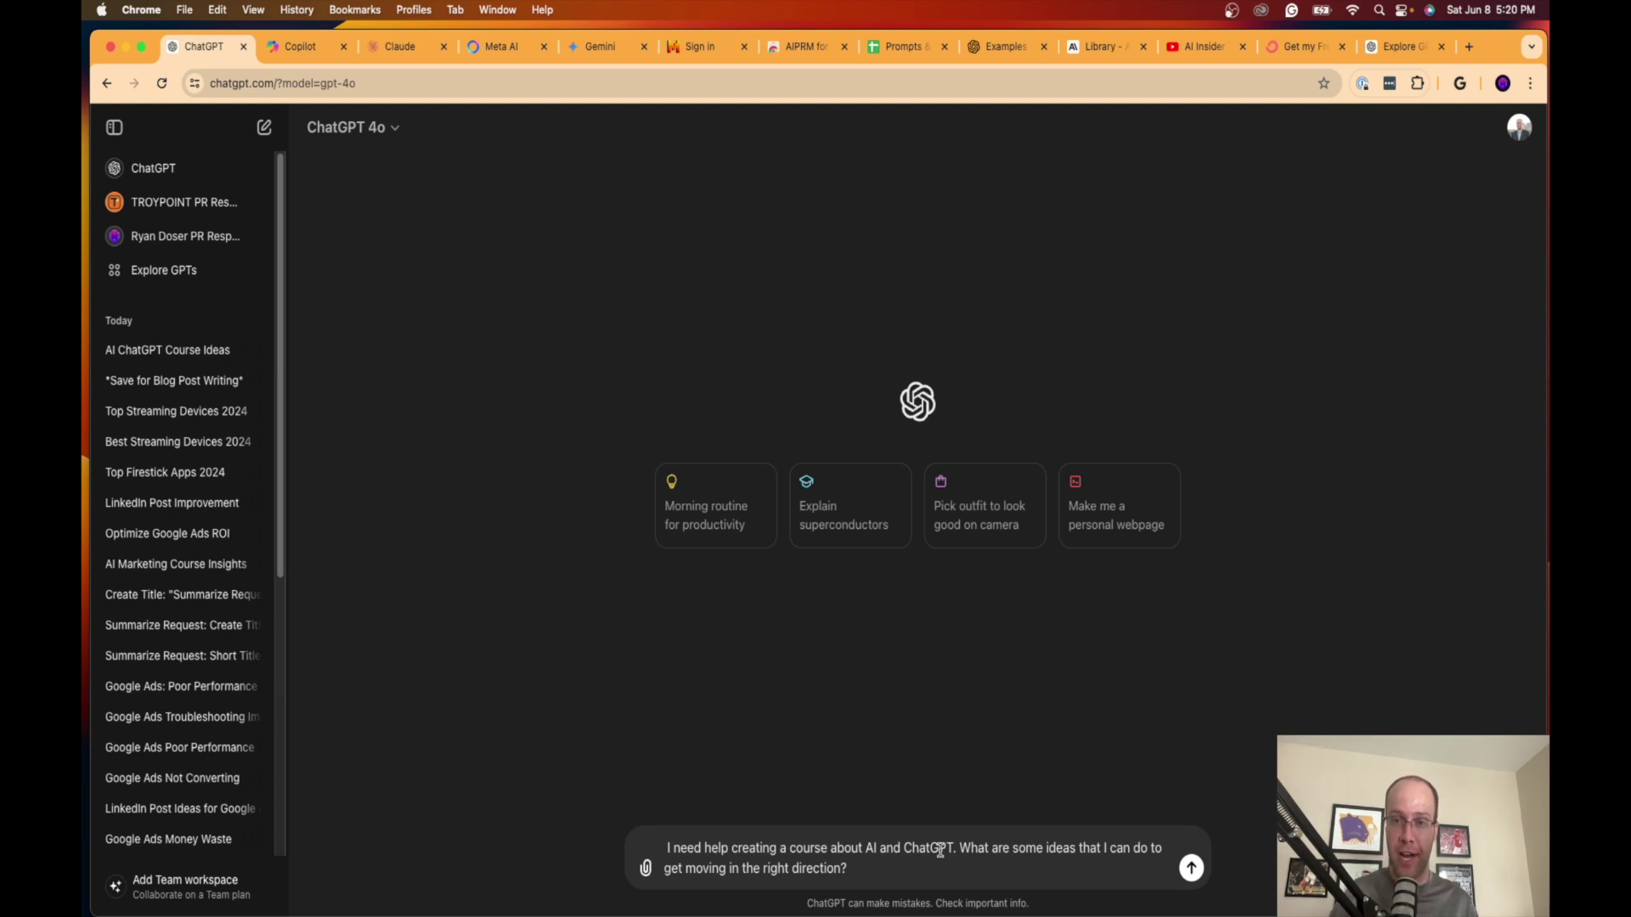
{"action": "left_click_drag", "start_coordinate": [957, 849], "coordinate": [1026, 874]}
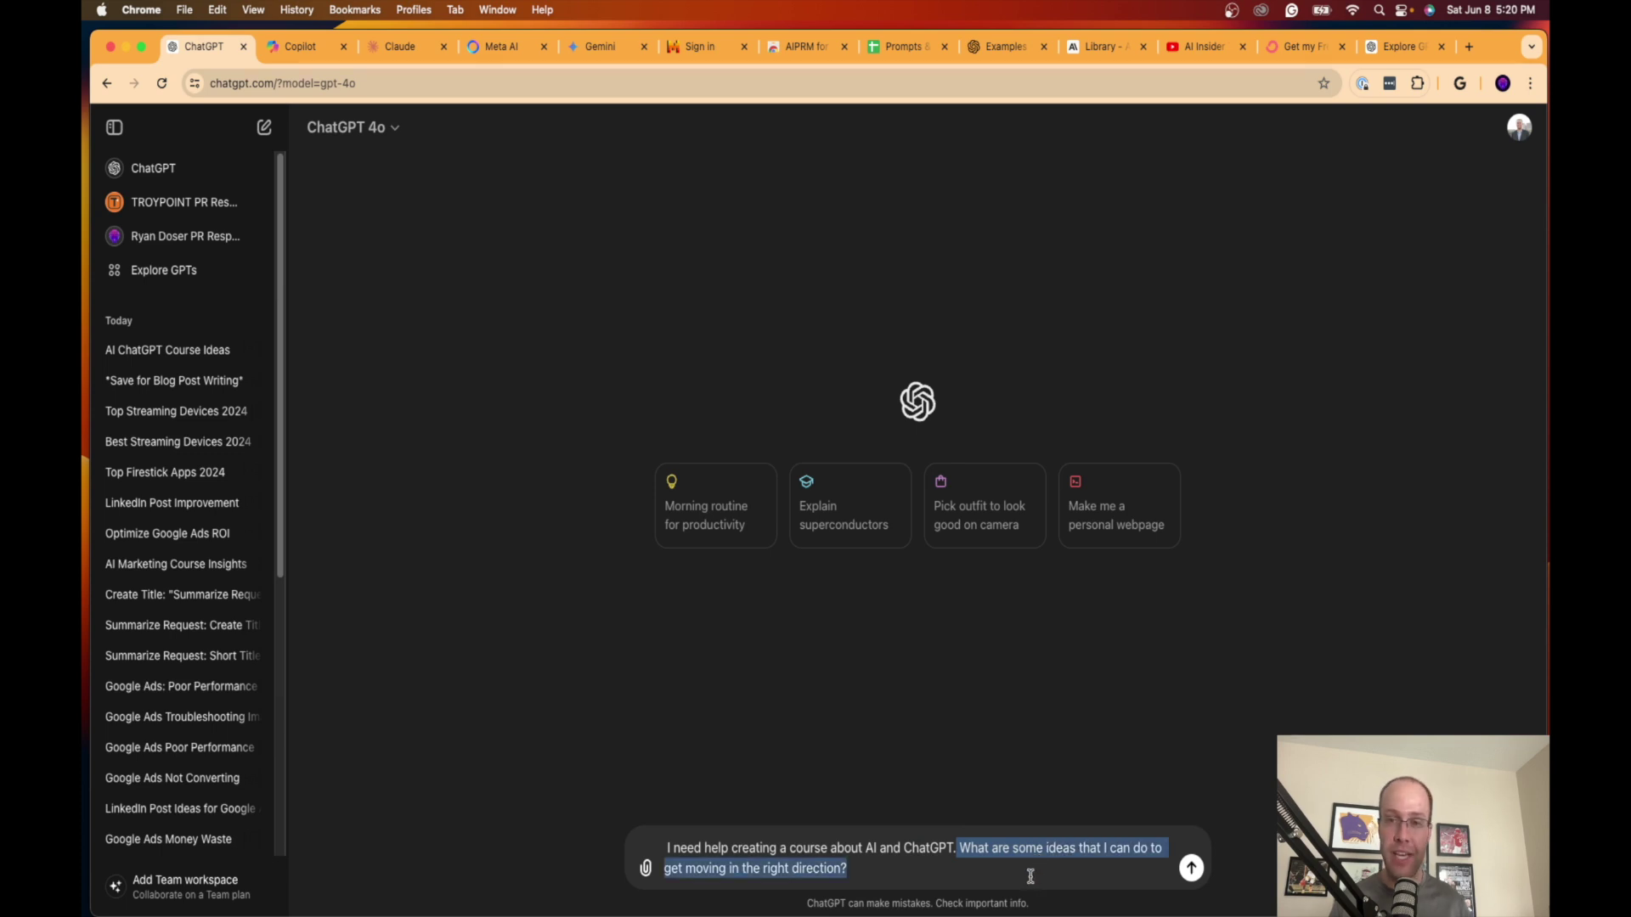
{"action": "key", "text": "Return"}
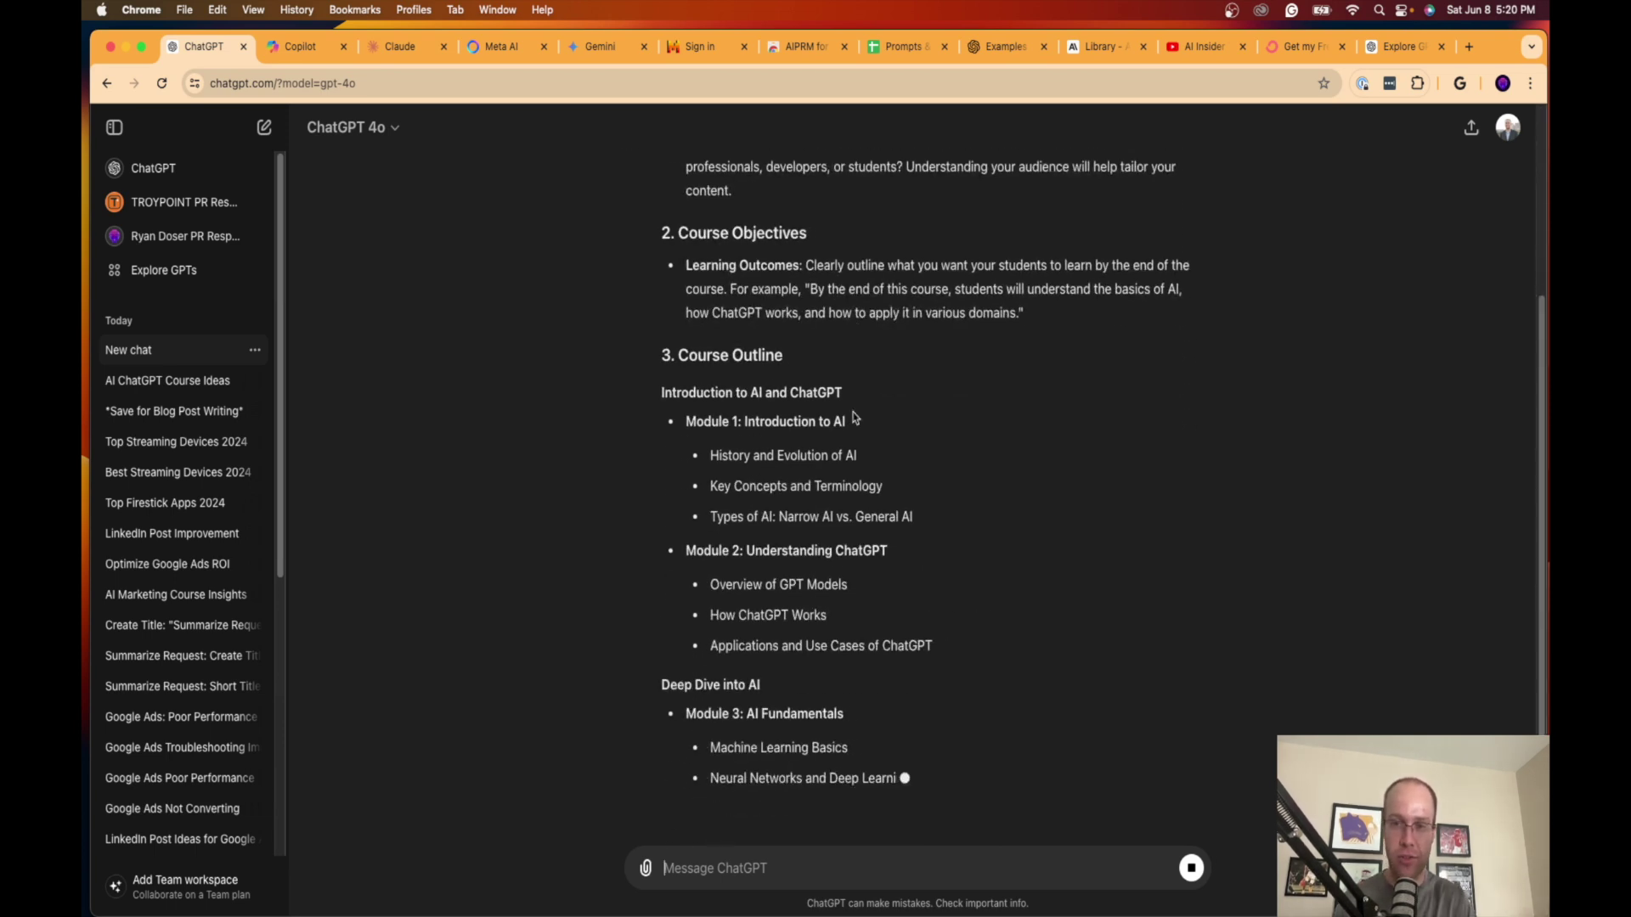
Step: Read the sent prompt, then the Target Audience, Course Objectives and eight-module outline sections
{"action": "scroll", "coordinate": [866, 429], "scroll_direction": "up", "scroll_amount": 5}
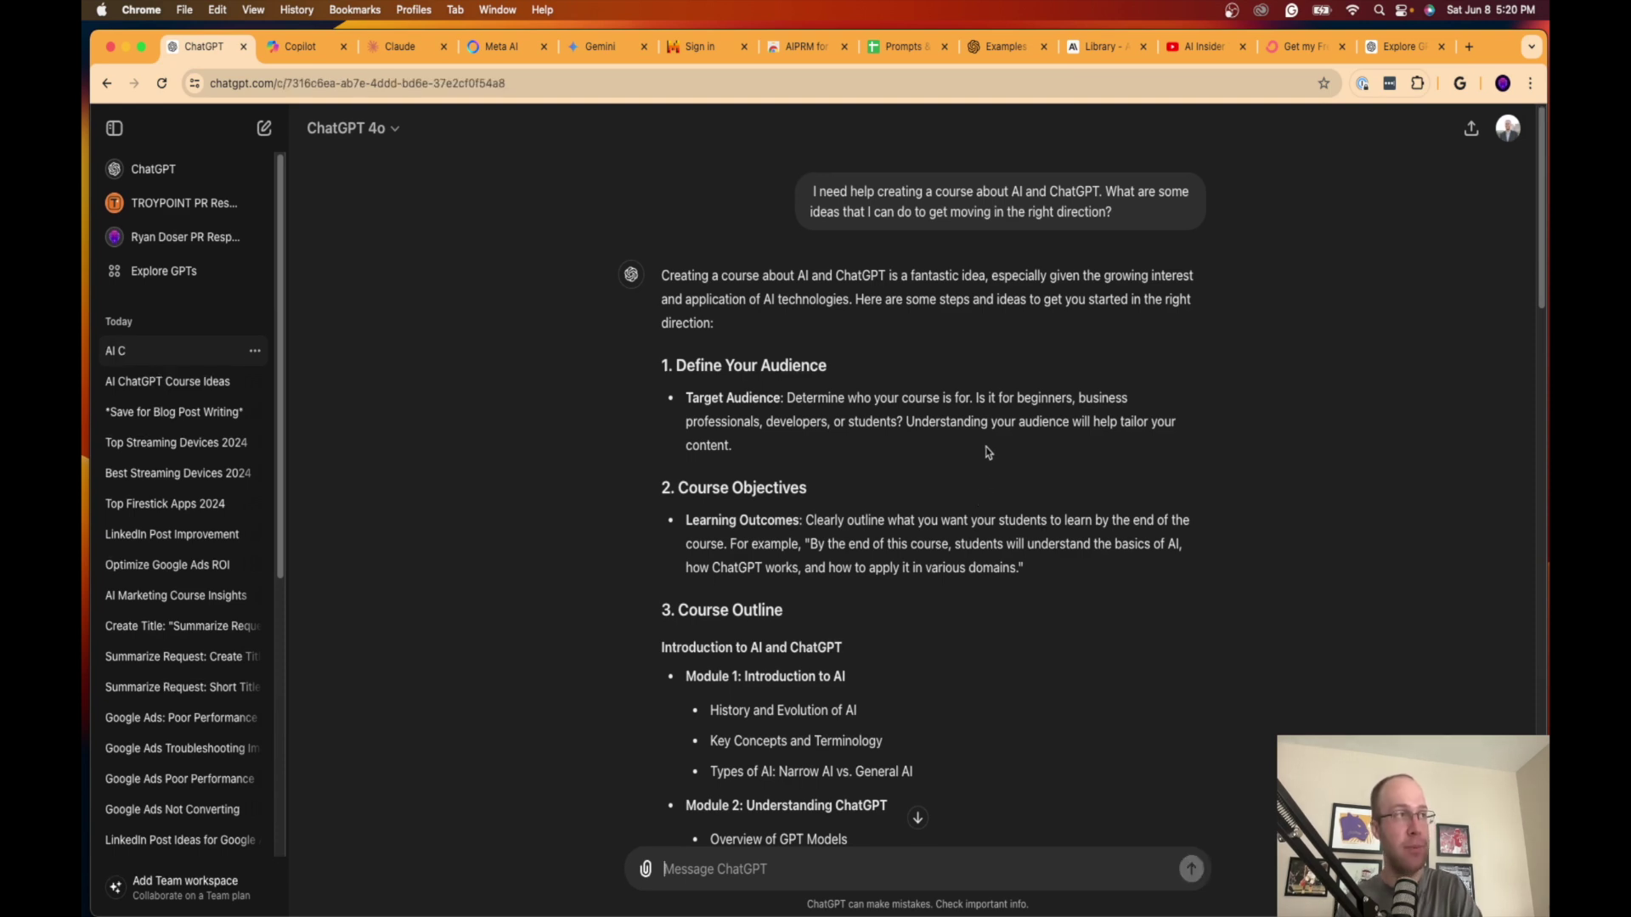
{"action": "left_click_drag", "start_coordinate": [1105, 211], "coordinate": [910, 195]}
{"action": "left_click", "coordinate": [910, 196]}
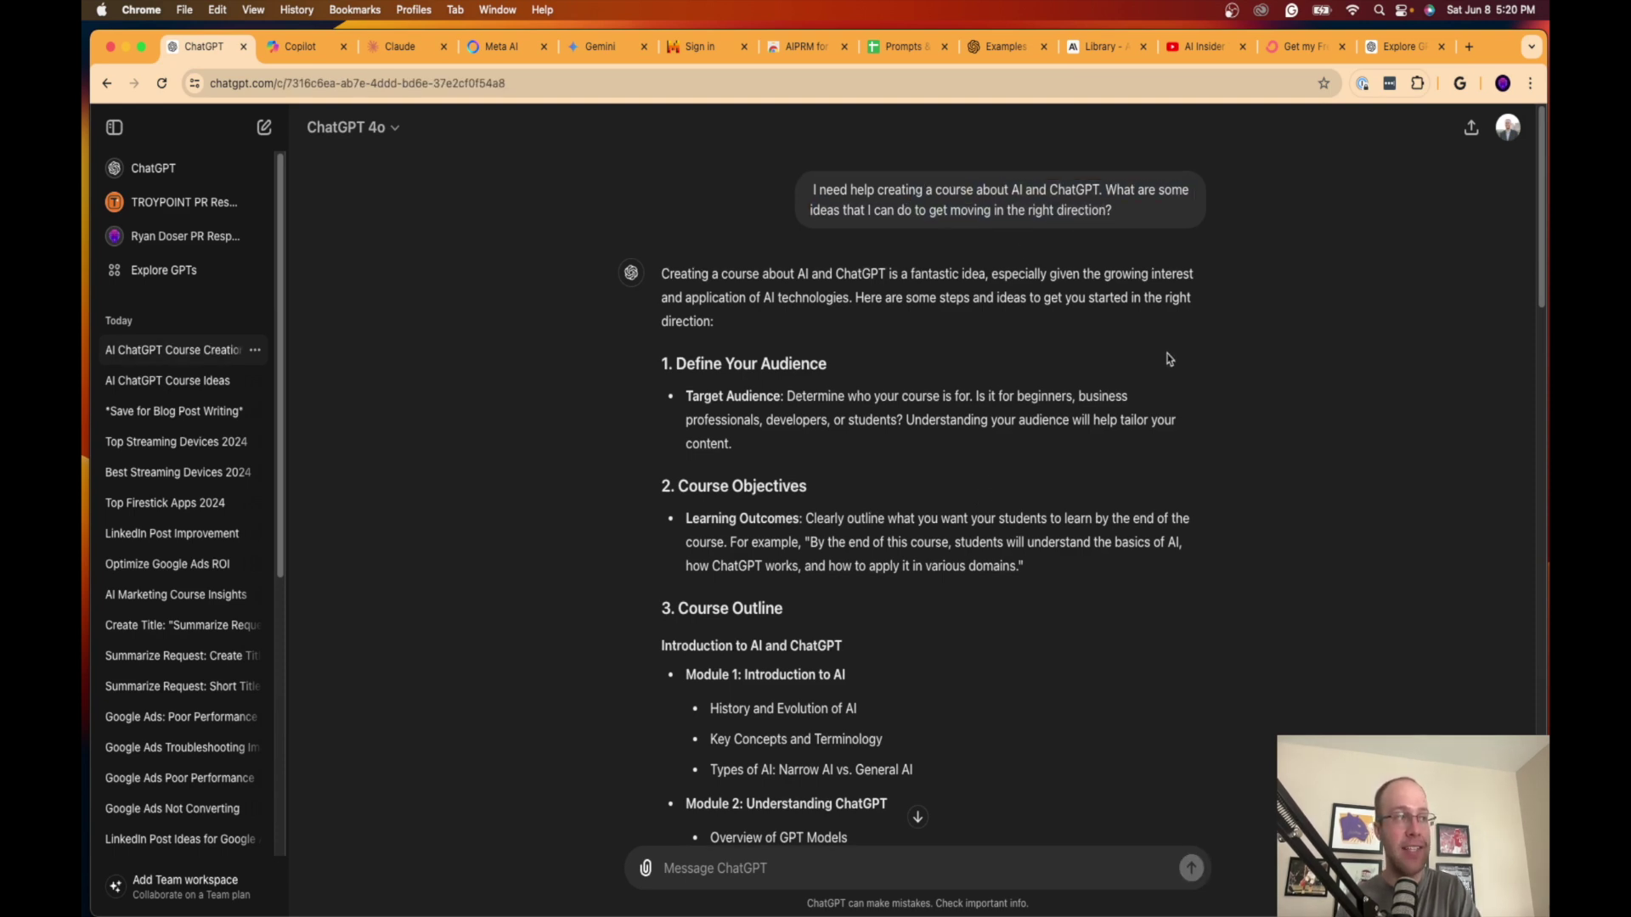
{"action": "scroll", "coordinate": [1164, 353], "scroll_direction": "down", "scroll_amount": 3}
{"action": "scroll", "coordinate": [1169, 359], "scroll_direction": "up", "scroll_amount": 3}
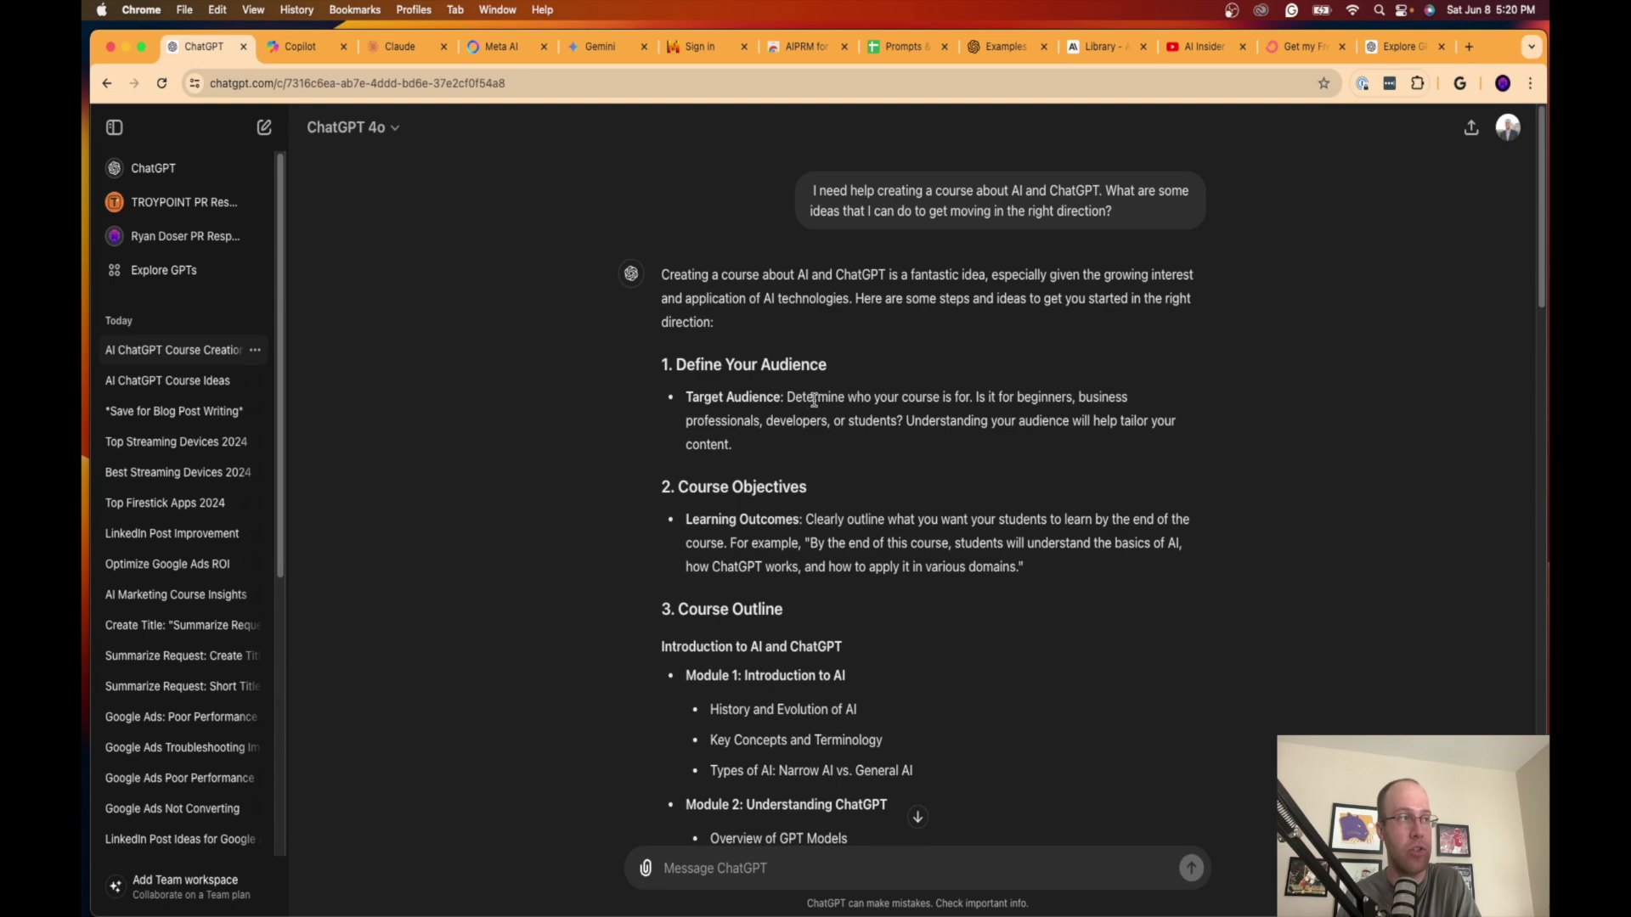
{"action": "left_click_drag", "start_coordinate": [758, 450], "coordinate": [684, 387]}
{"action": "left_click", "coordinate": [683, 388]}
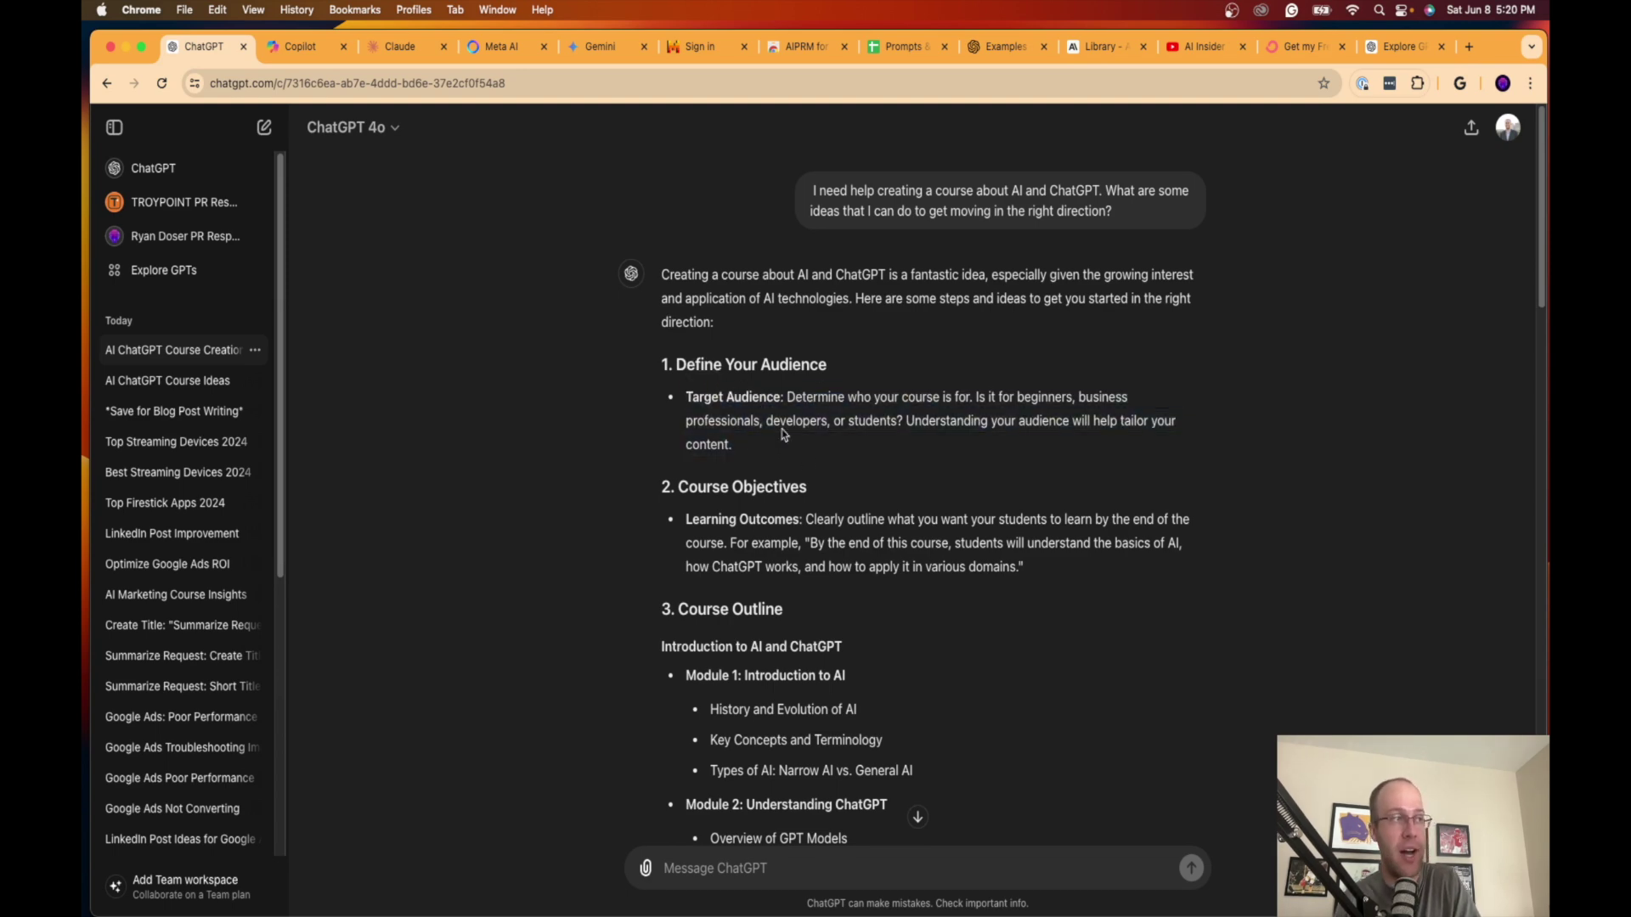
{"action": "scroll", "coordinate": [849, 441], "scroll_direction": "down", "scroll_amount": 2}
{"action": "left_click_drag", "start_coordinate": [1026, 507], "coordinate": [675, 425]}
{"action": "left_click", "coordinate": [896, 503]}
{"action": "scroll", "coordinate": [897, 502], "scroll_direction": "down", "scroll_amount": 7}
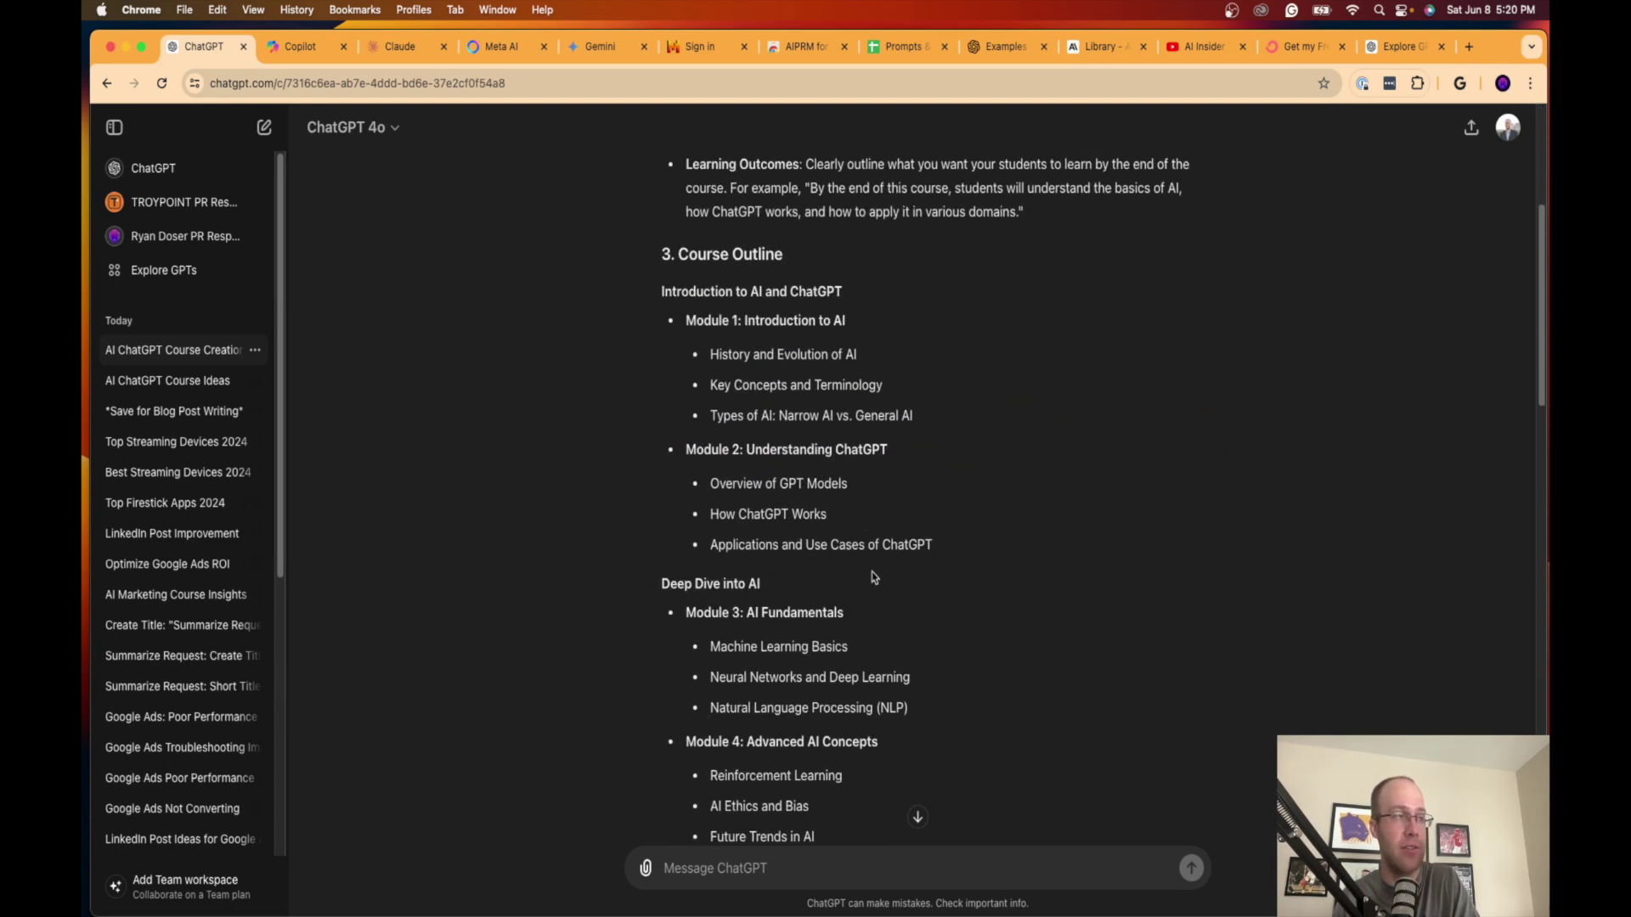
{"action": "left_click_drag", "start_coordinate": [873, 565], "coordinate": [685, 211]}
{"action": "left_click", "coordinate": [920, 333]}
Step: Read through the Course Materials, Choose a Platform and Marketing Your Course sections
{"action": "scroll", "coordinate": [920, 333], "scroll_direction": "down", "scroll_amount": 20}
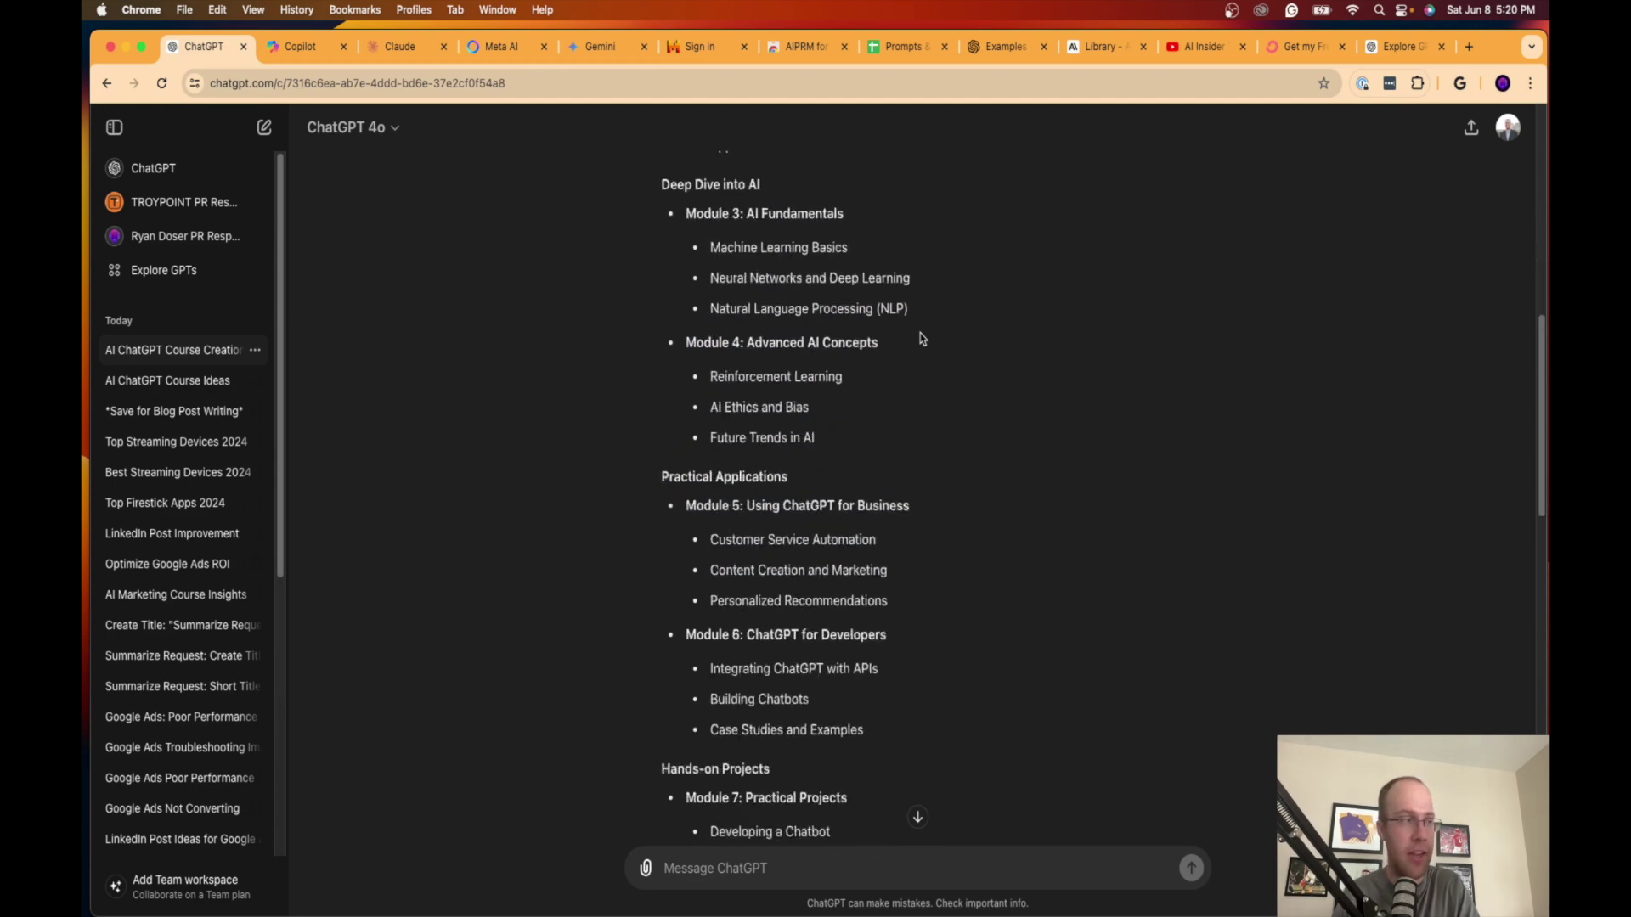
{"action": "left_click_drag", "start_coordinate": [818, 428], "coordinate": [679, 395]}
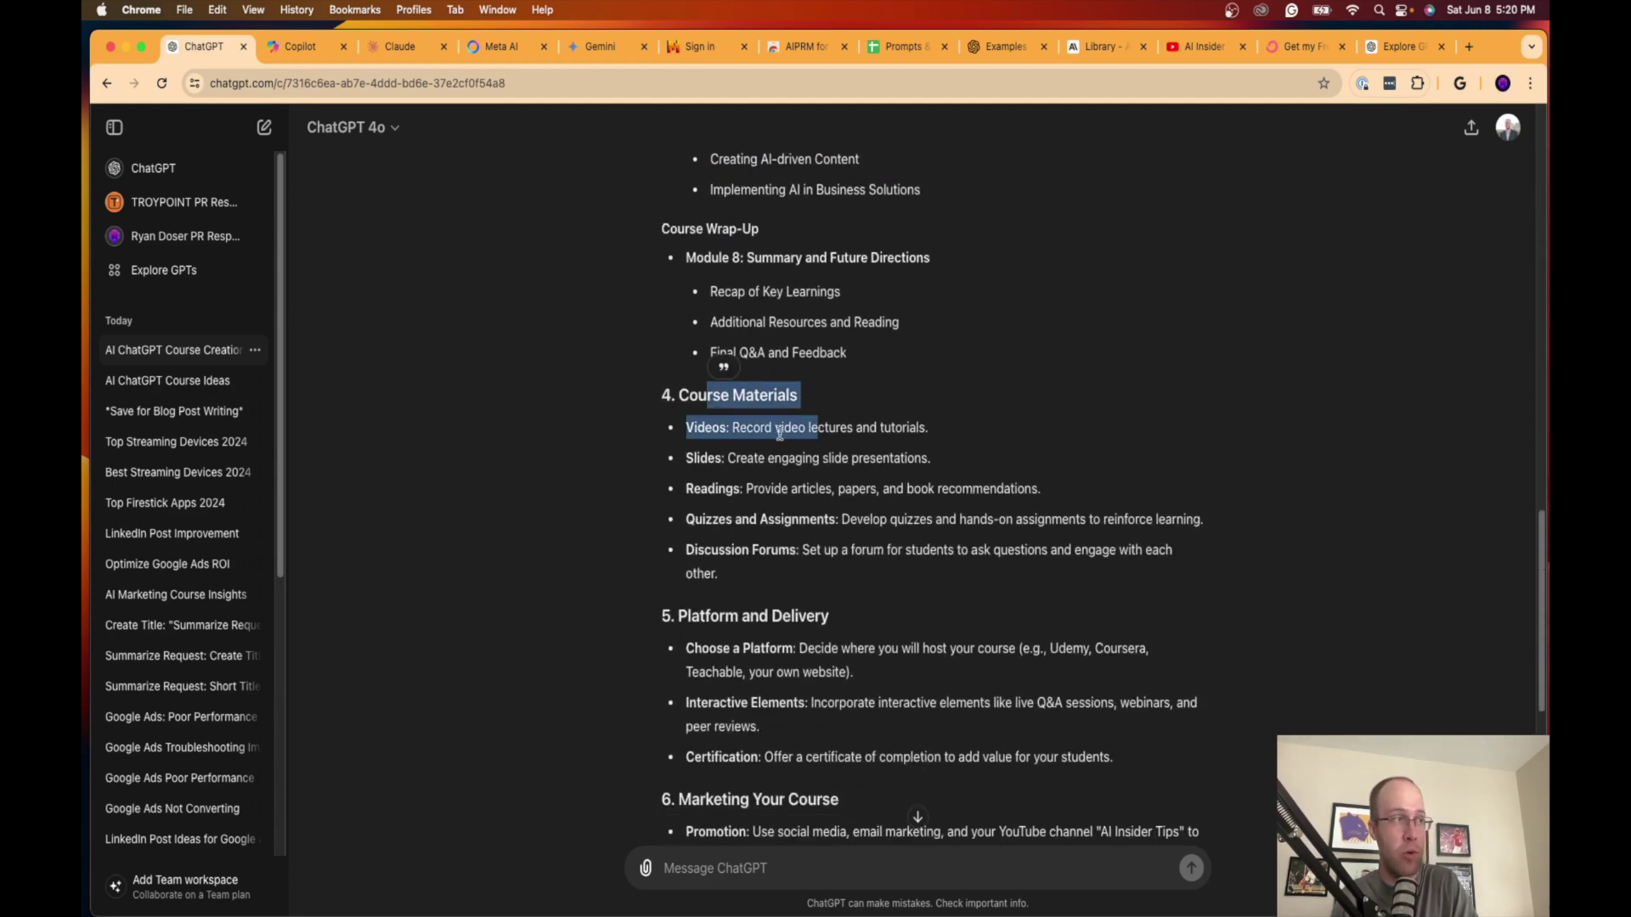
{"action": "left_click", "coordinate": [679, 395]}
{"action": "scroll", "coordinate": [765, 509], "scroll_direction": "down", "scroll_amount": 2}
{"action": "left_click_drag", "start_coordinate": [683, 543], "coordinate": [836, 605]}
{"action": "left_click", "coordinate": [836, 607]}
{"action": "scroll", "coordinate": [836, 607], "scroll_direction": "down", "scroll_amount": 7}
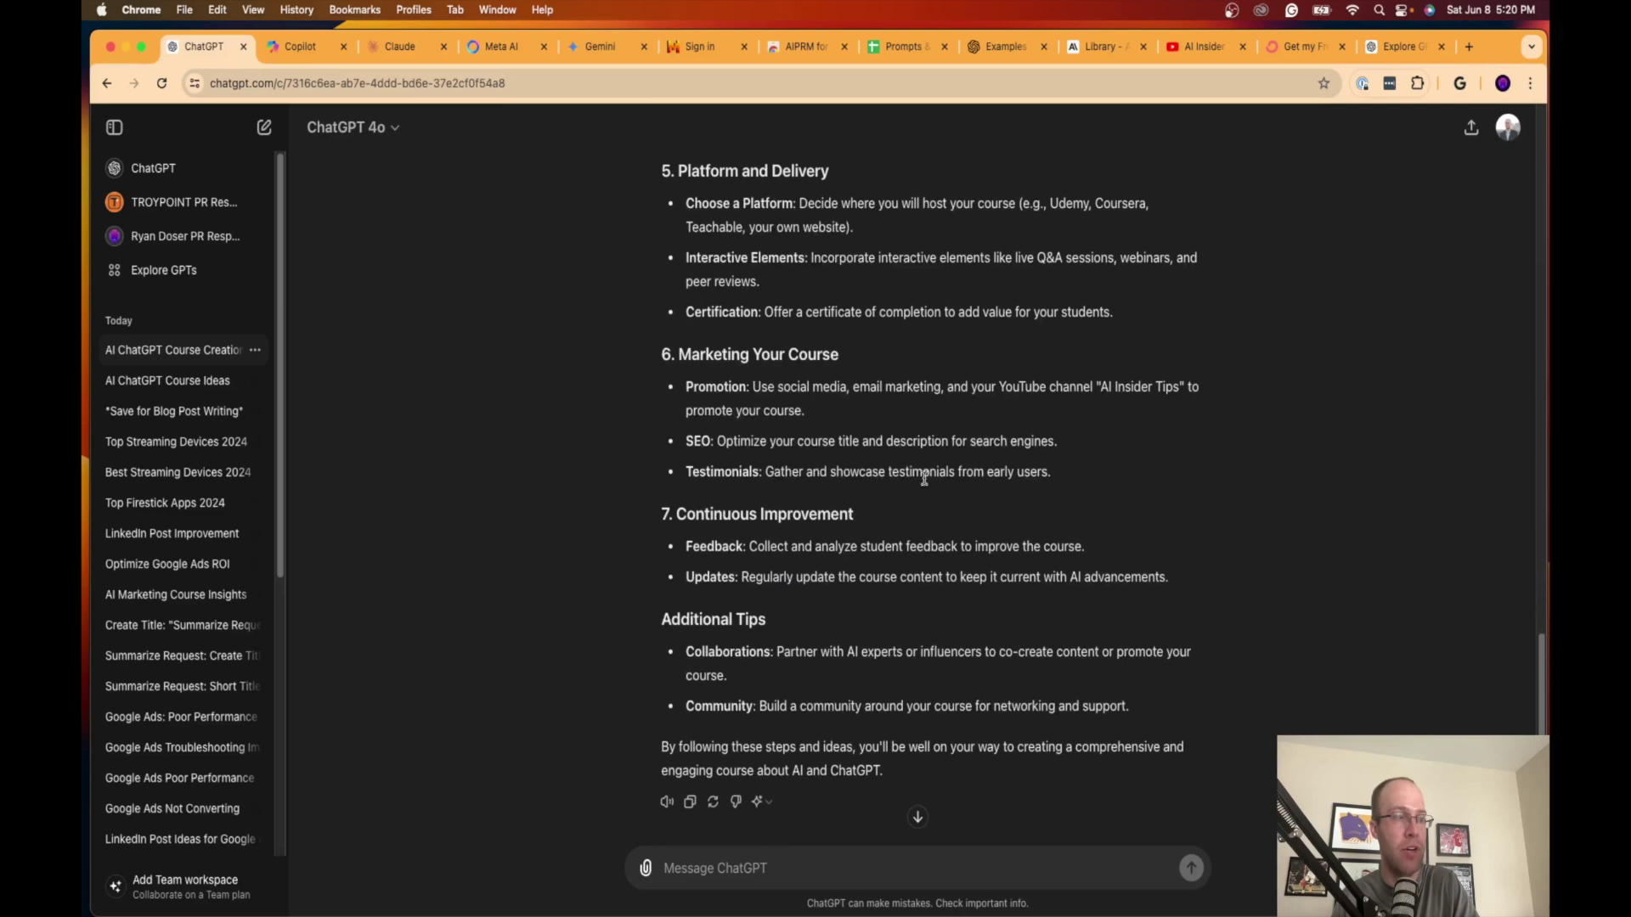
{"action": "left_click_drag", "start_coordinate": [1054, 472], "coordinate": [704, 357]}
{"action": "left_click", "coordinate": [704, 357]}
Step: Read the Continuous Improvement section, the Additional Tips including Community, and the closing paragraph
{"action": "scroll", "coordinate": [781, 446], "scroll_direction": "down", "scroll_amount": 1}
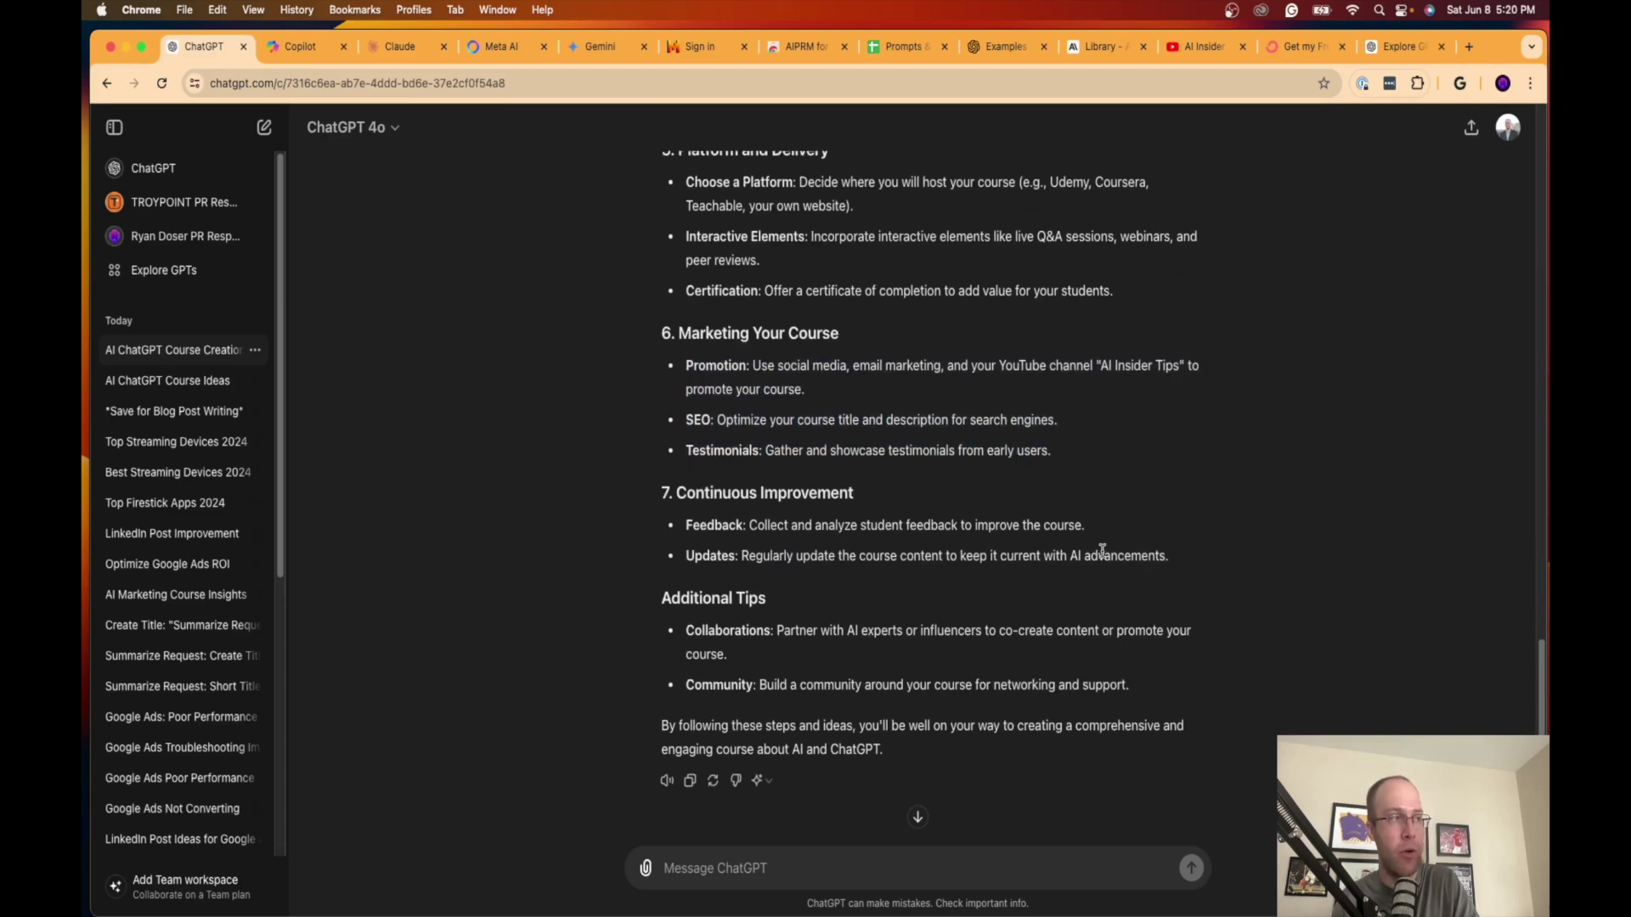
{"action": "left_click_drag", "start_coordinate": [1169, 550], "coordinate": [628, 526]}
{"action": "left_click", "coordinate": [736, 594]}
{"action": "left_click_drag", "start_coordinate": [1236, 691], "coordinate": [576, 615]}
{"action": "left_click", "coordinate": [815, 622]}
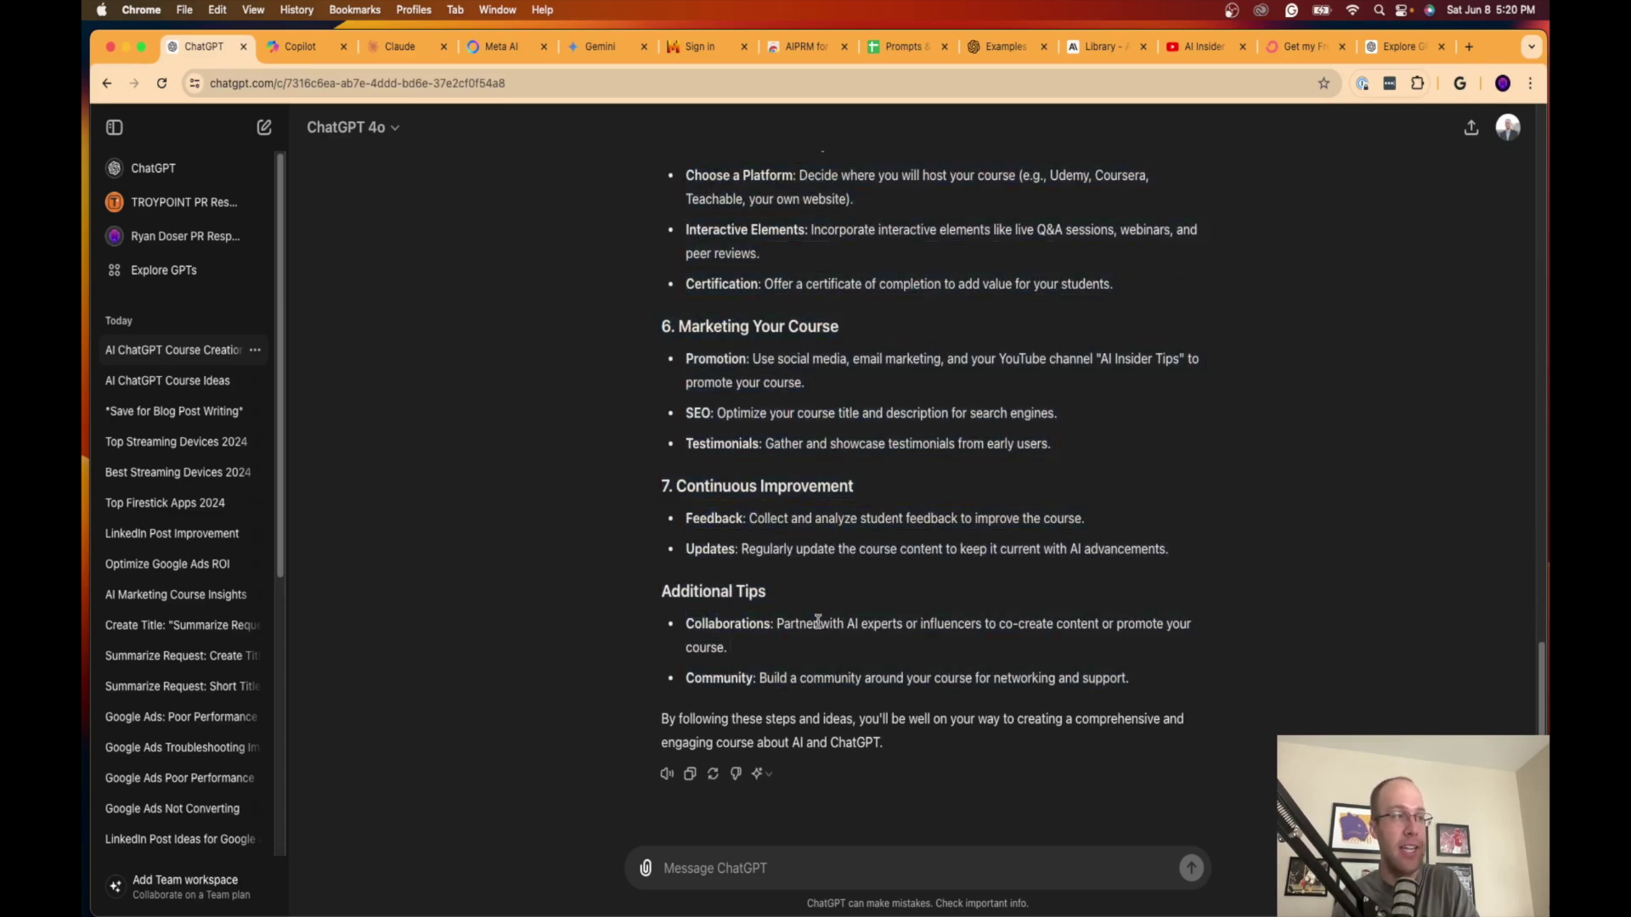
{"action": "left_click_drag", "start_coordinate": [779, 677], "coordinate": [880, 763]}
{"action": "left_click", "coordinate": [715, 669]}
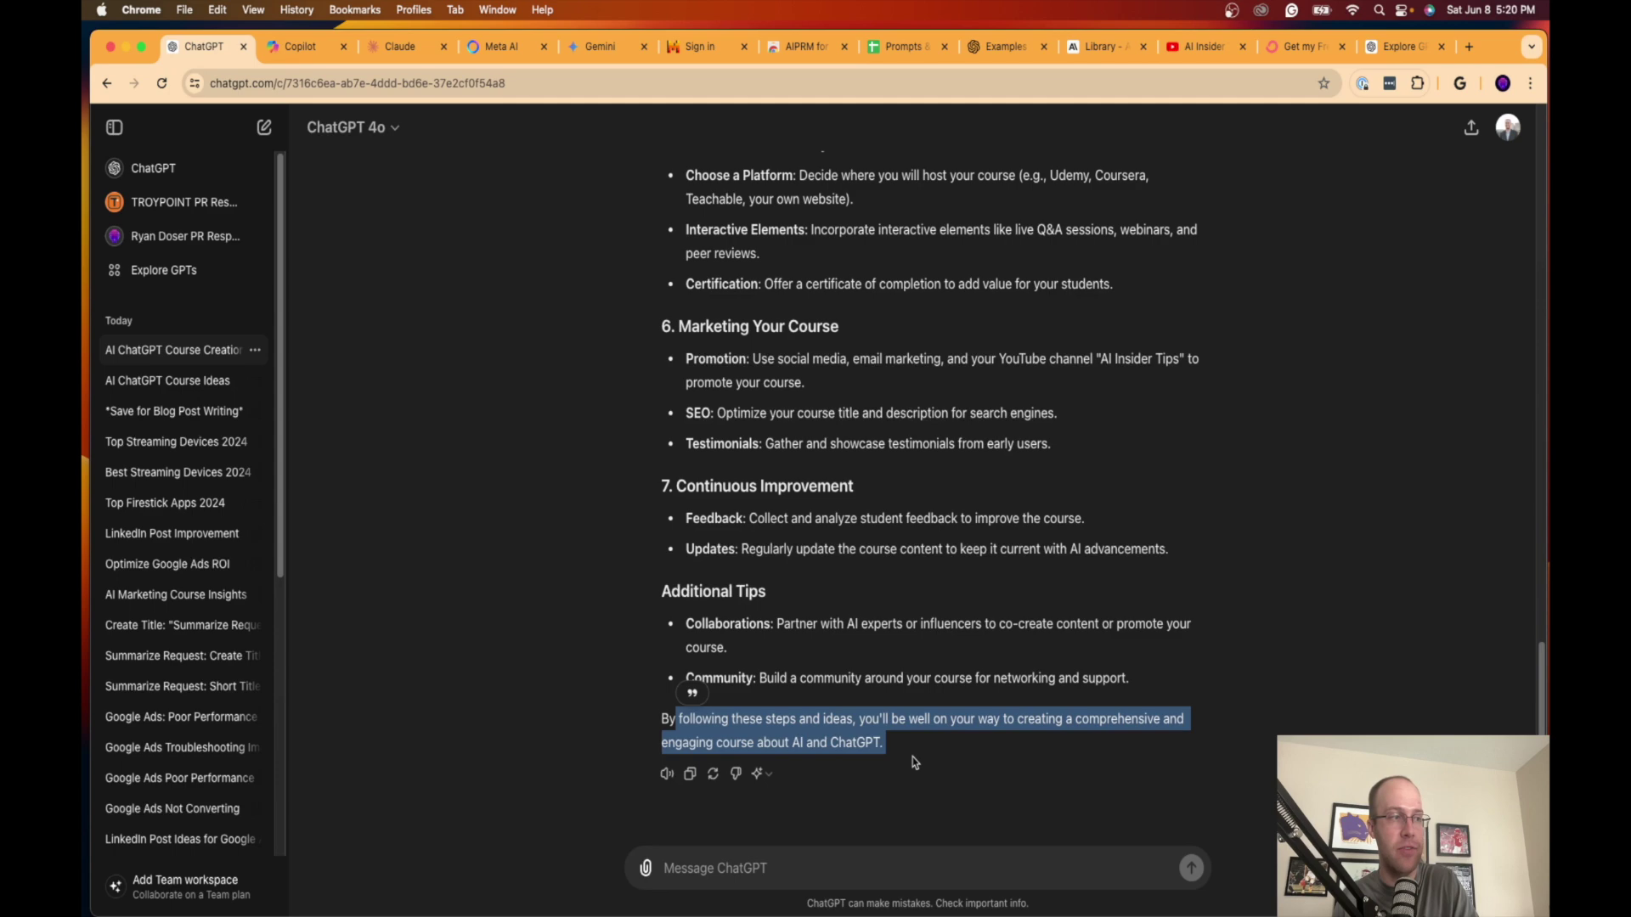
{"action": "left_click", "coordinate": [916, 762]}
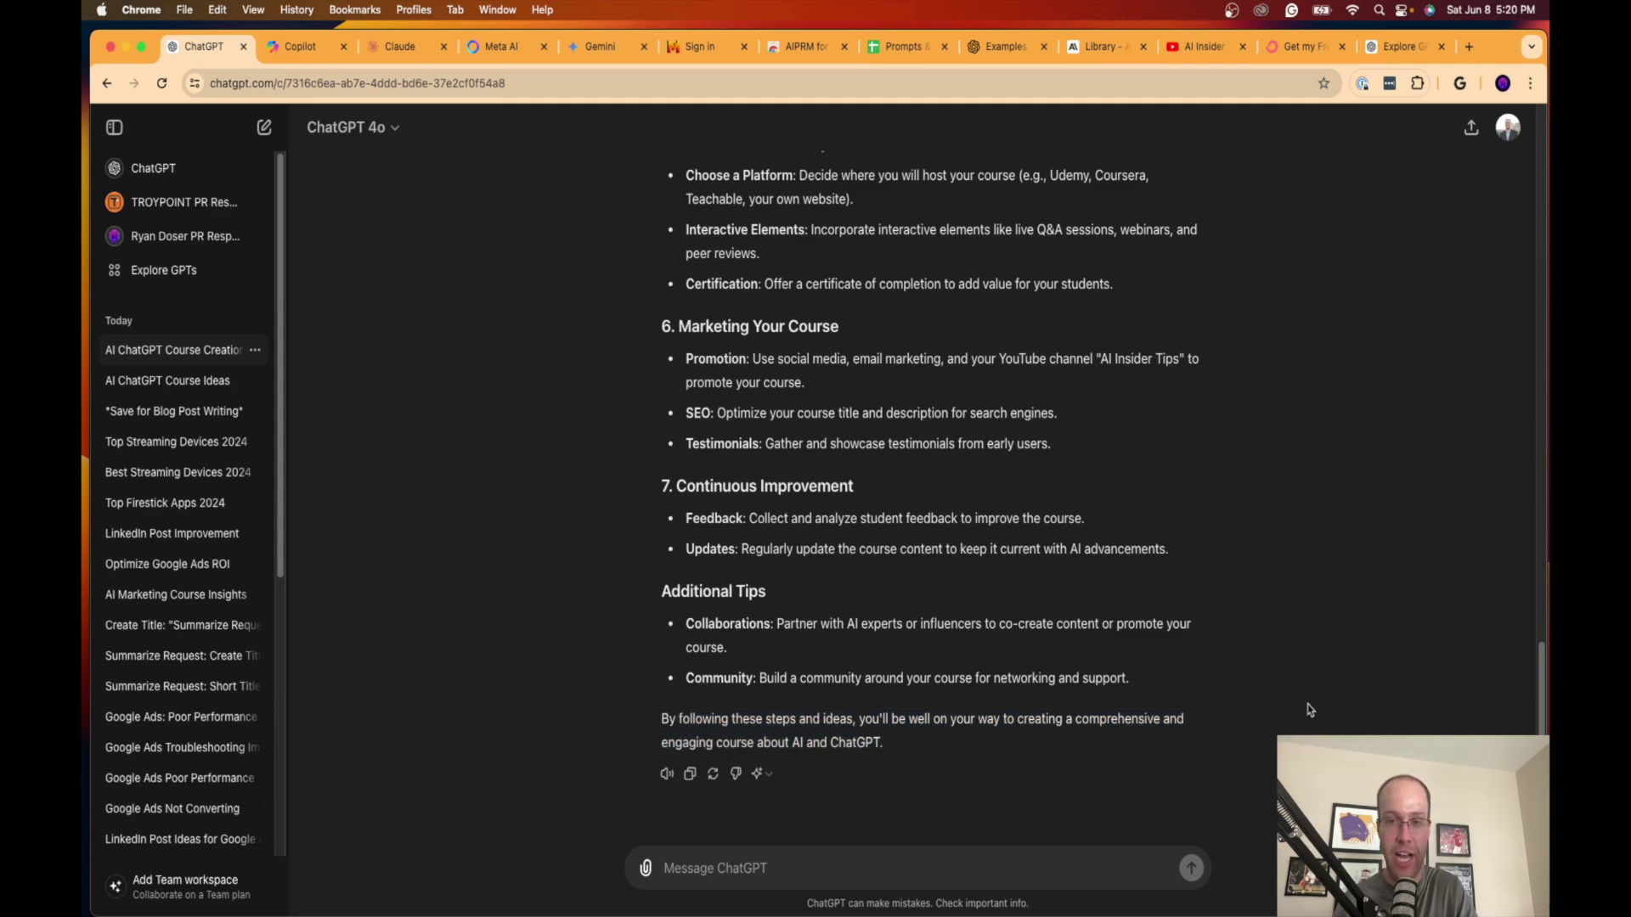
{"action": "scroll", "coordinate": [1194, 700], "scroll_direction": "up", "scroll_amount": 20}
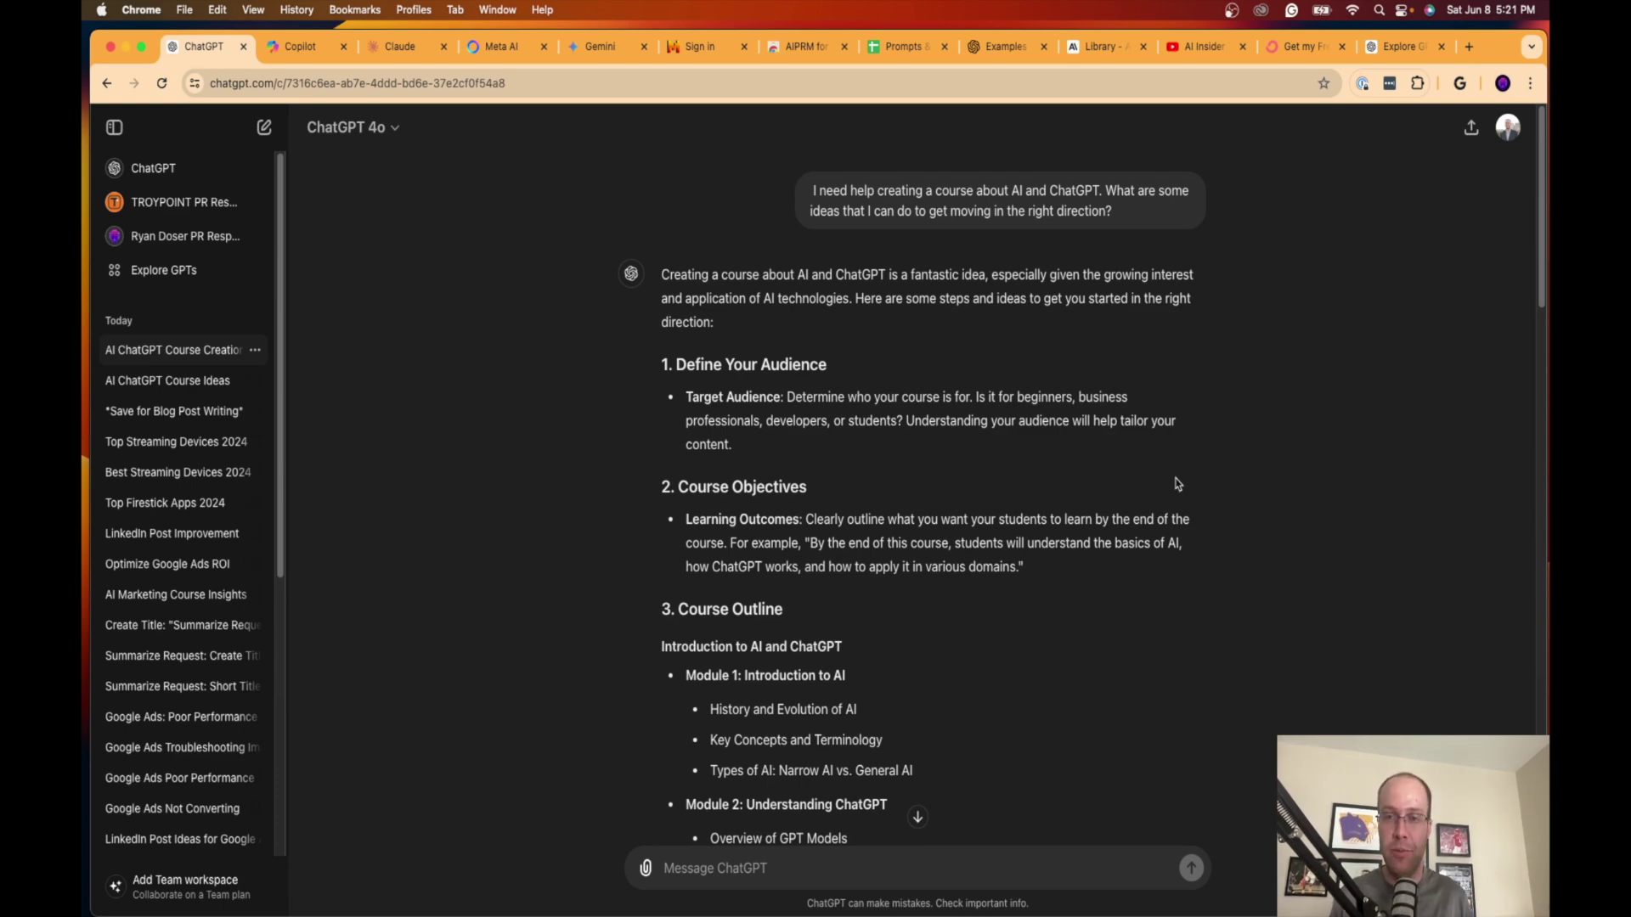
Step: Review the finished course plan once more, then start a fresh empty GPT-4o chat
{"action": "scroll", "coordinate": [1212, 513], "scroll_direction": "down", "scroll_amount": 20}
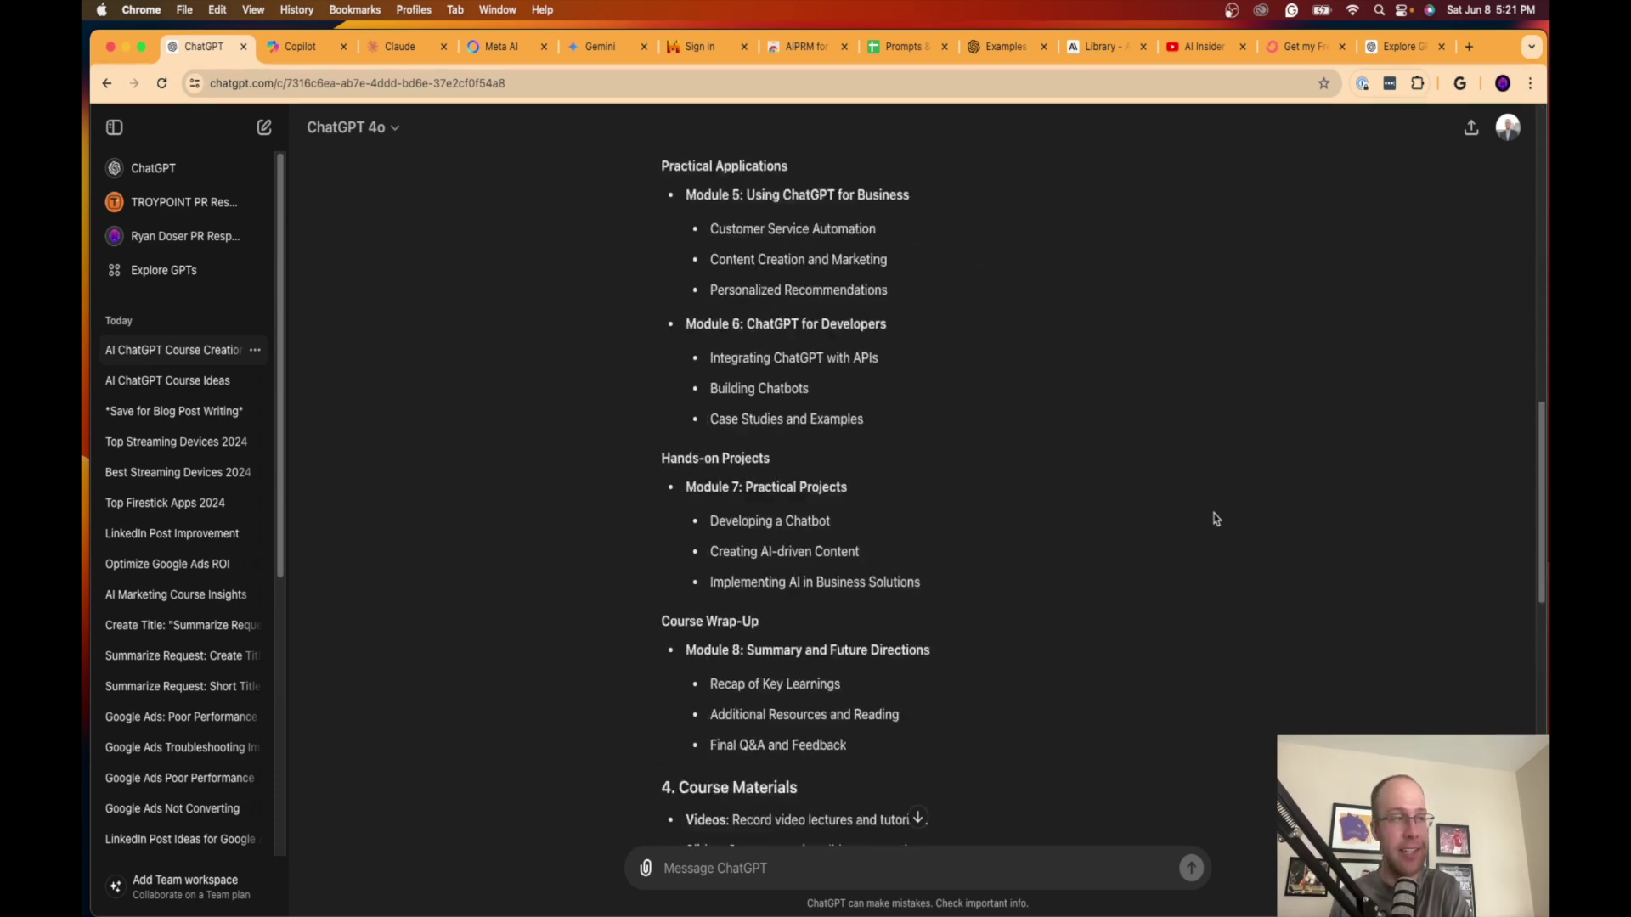
{"action": "scroll", "coordinate": [1215, 518], "scroll_direction": "down", "scroll_amount": 3}
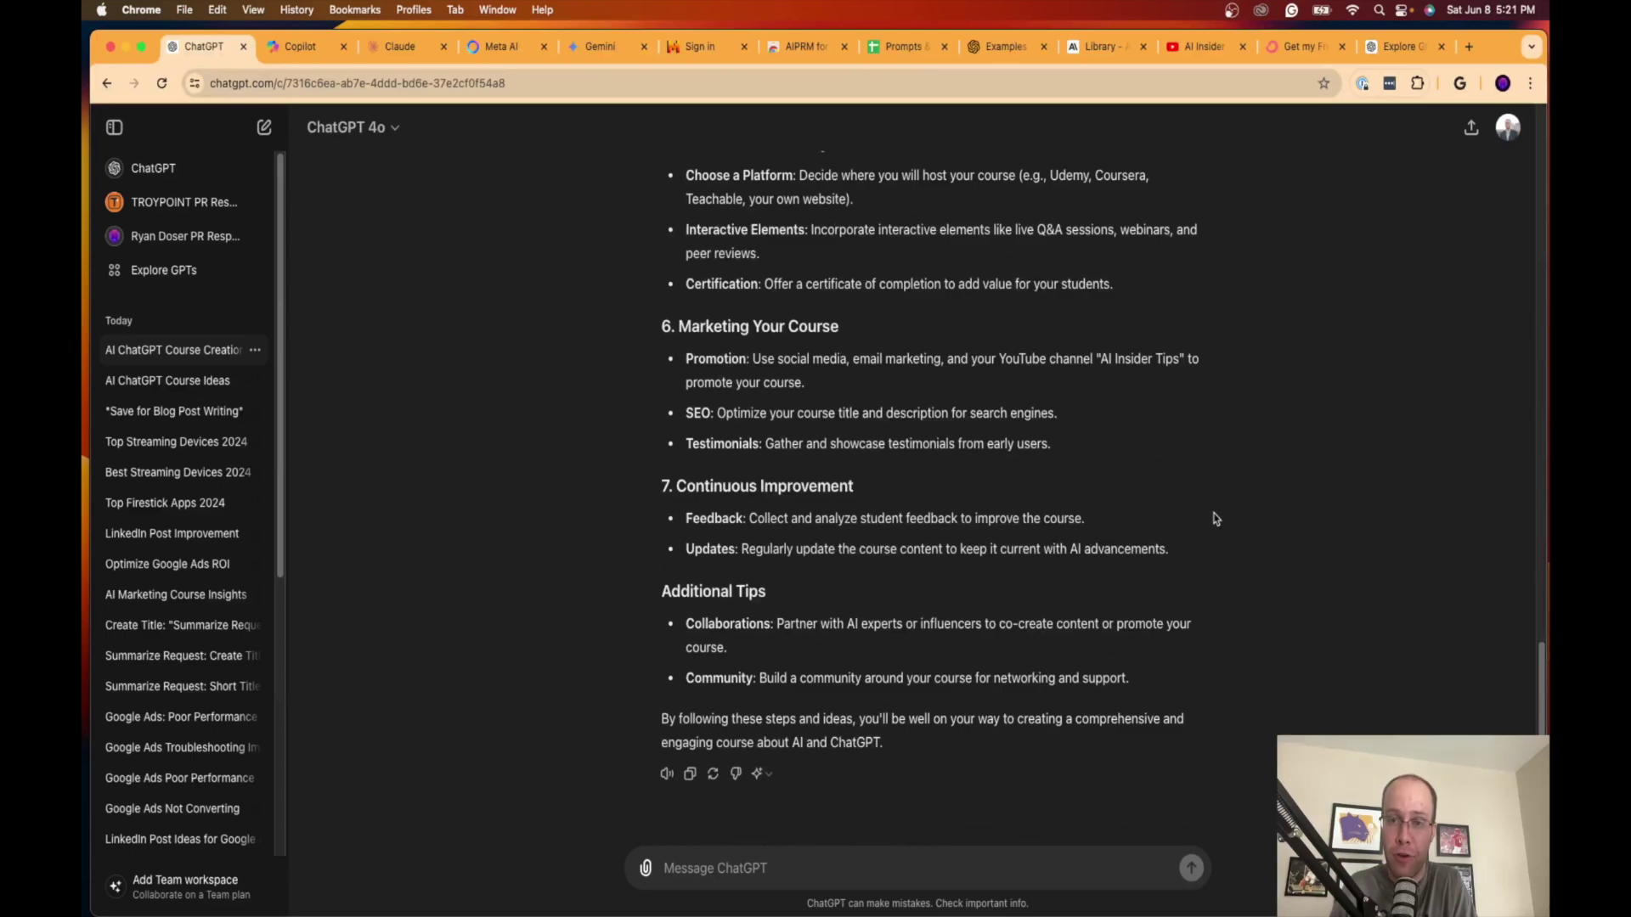
{"action": "scroll", "coordinate": [1214, 518], "scroll_direction": "up", "scroll_amount": 20}
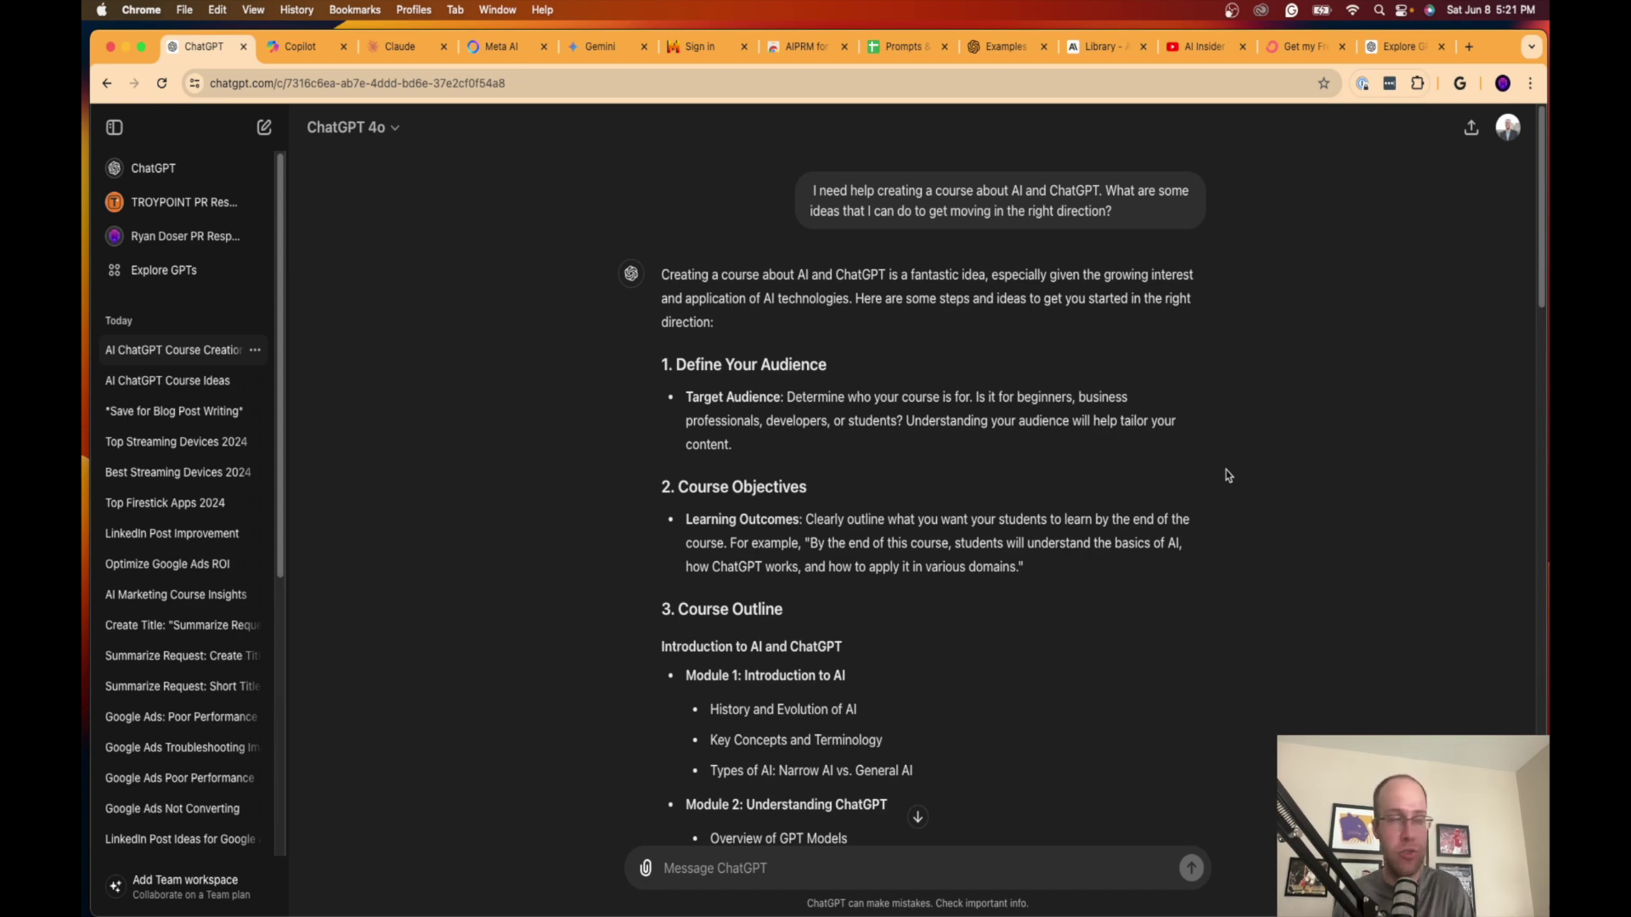
{"action": "left_click", "coordinate": [263, 129]}
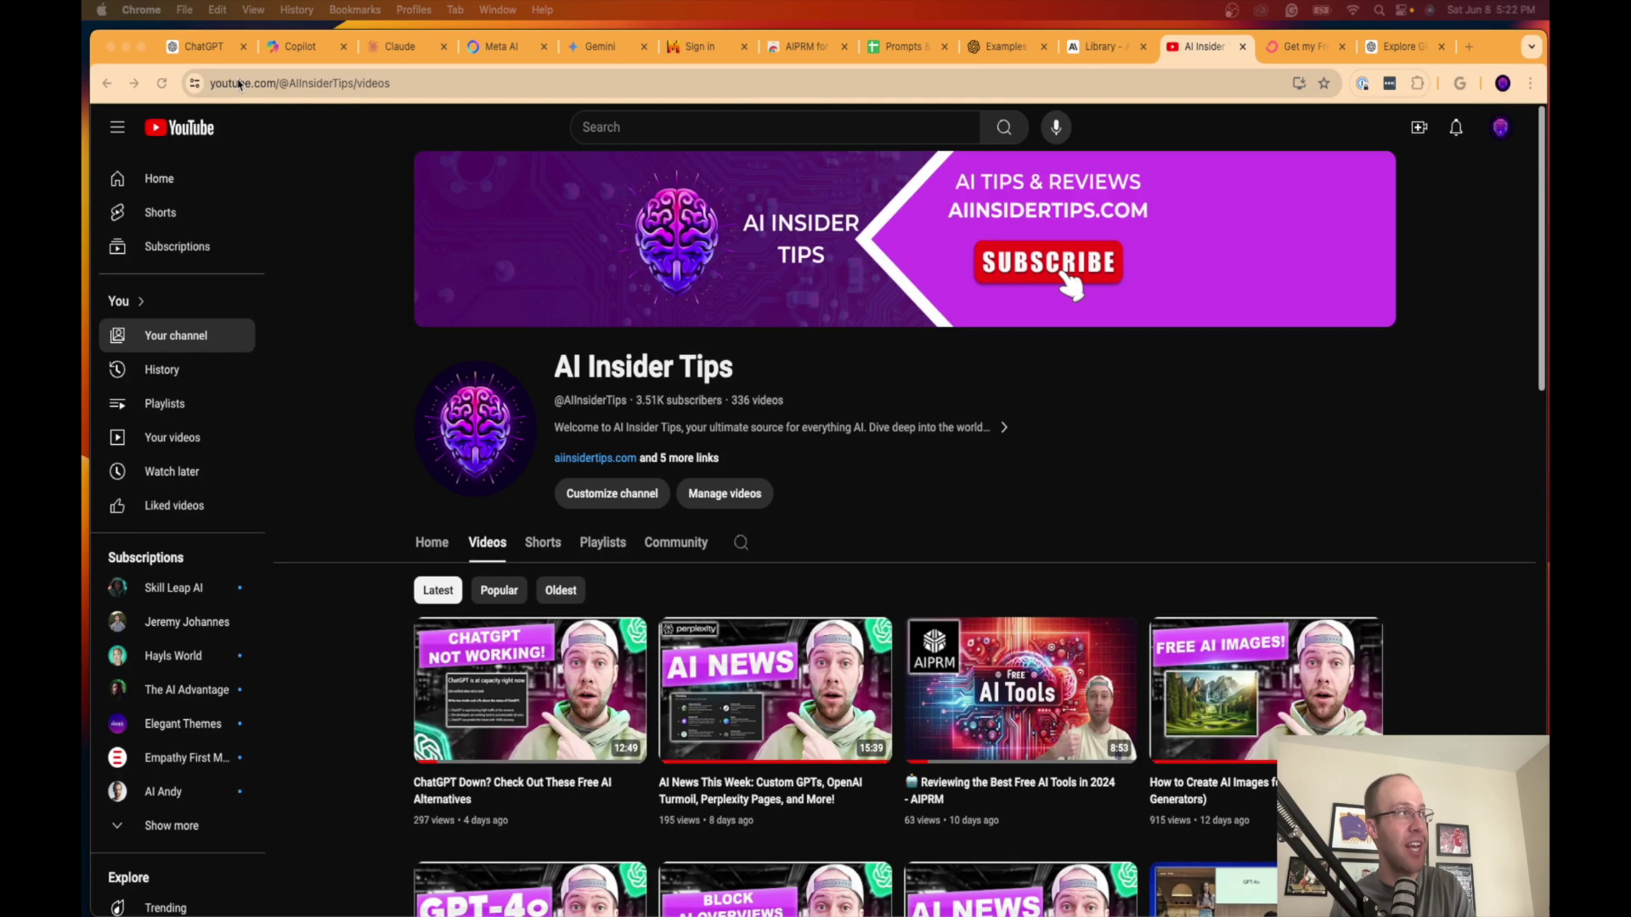
{"action": "key", "text": "super+1"}
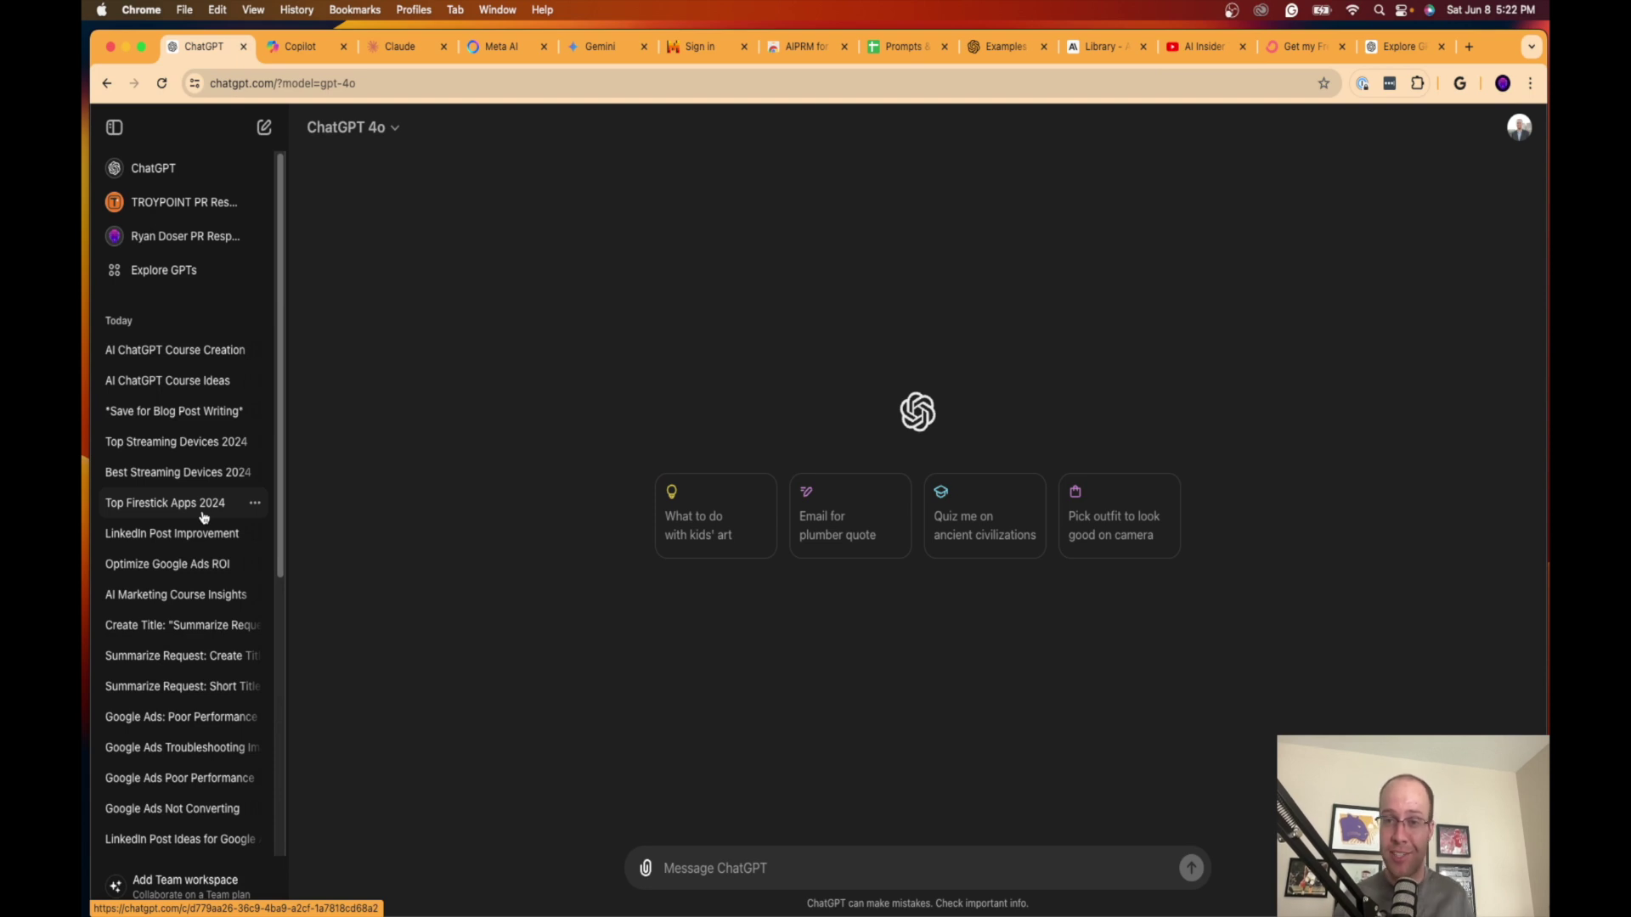
{"action": "left_click", "coordinate": [1192, 58]}
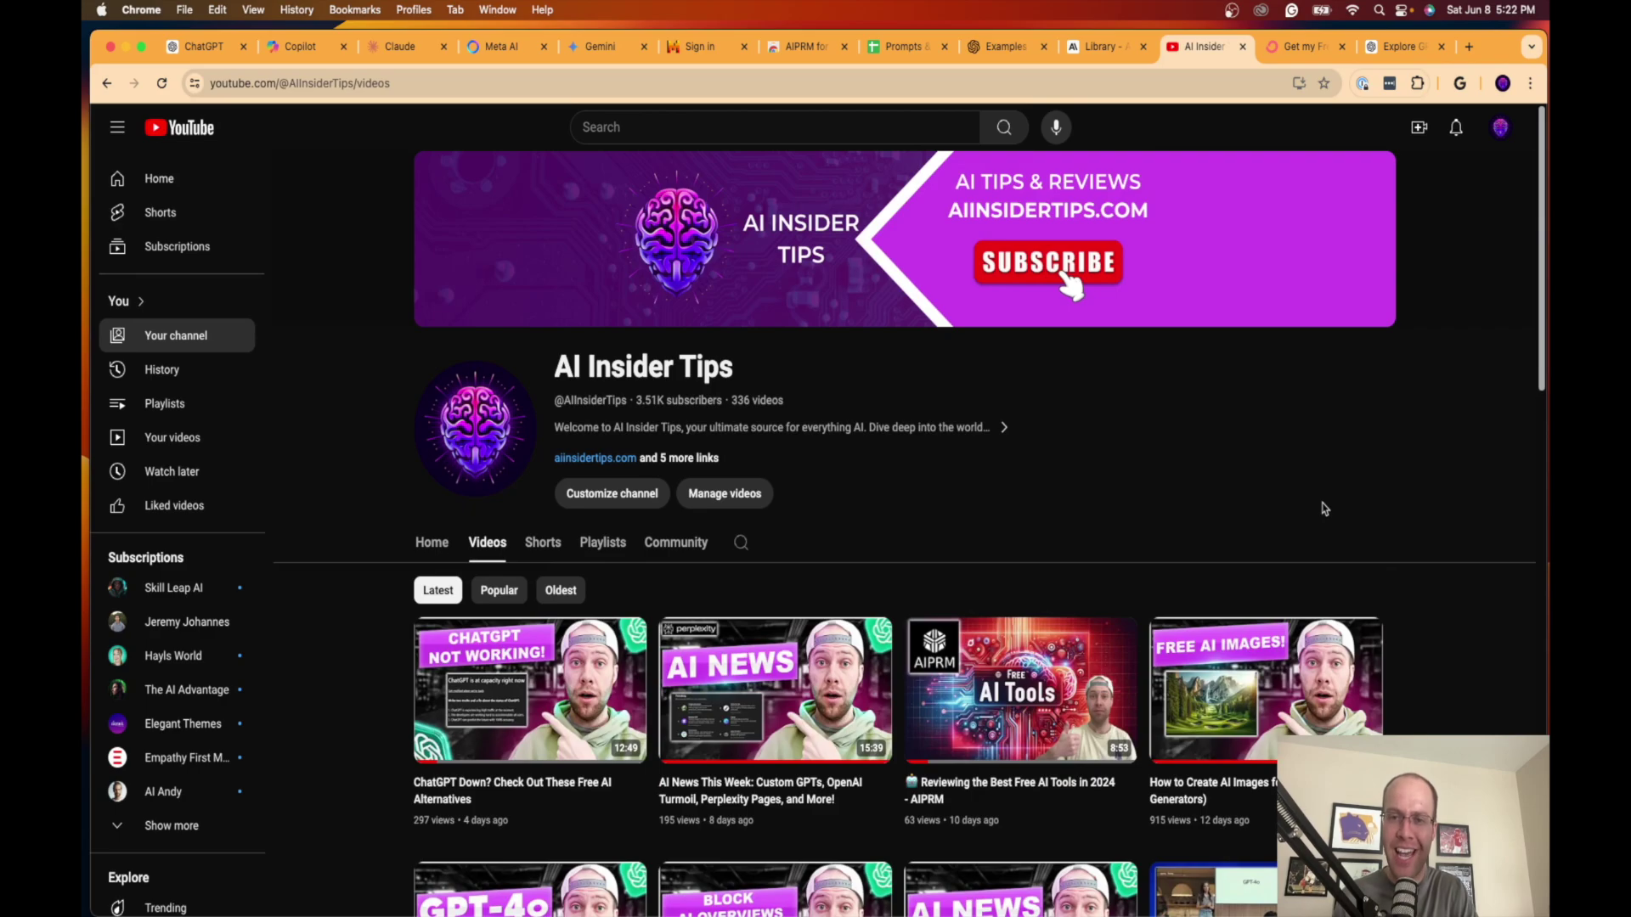
{"action": "scroll", "coordinate": [1322, 509], "scroll_direction": "down", "scroll_amount": 20}
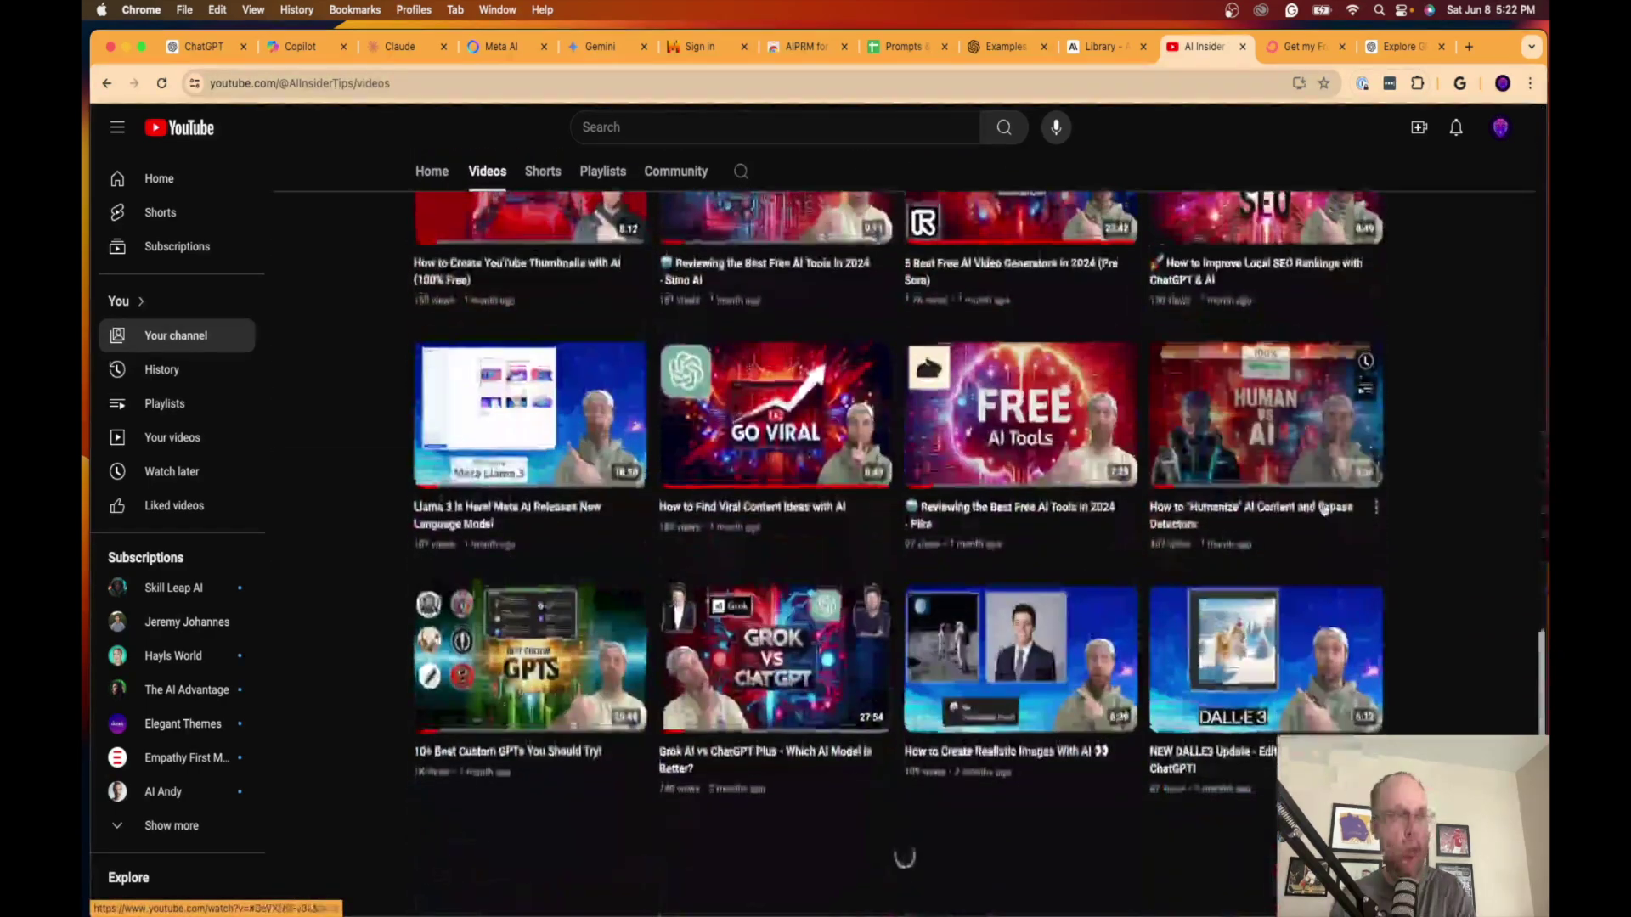
{"action": "scroll", "coordinate": [1323, 509], "scroll_direction": "down", "scroll_amount": 20}
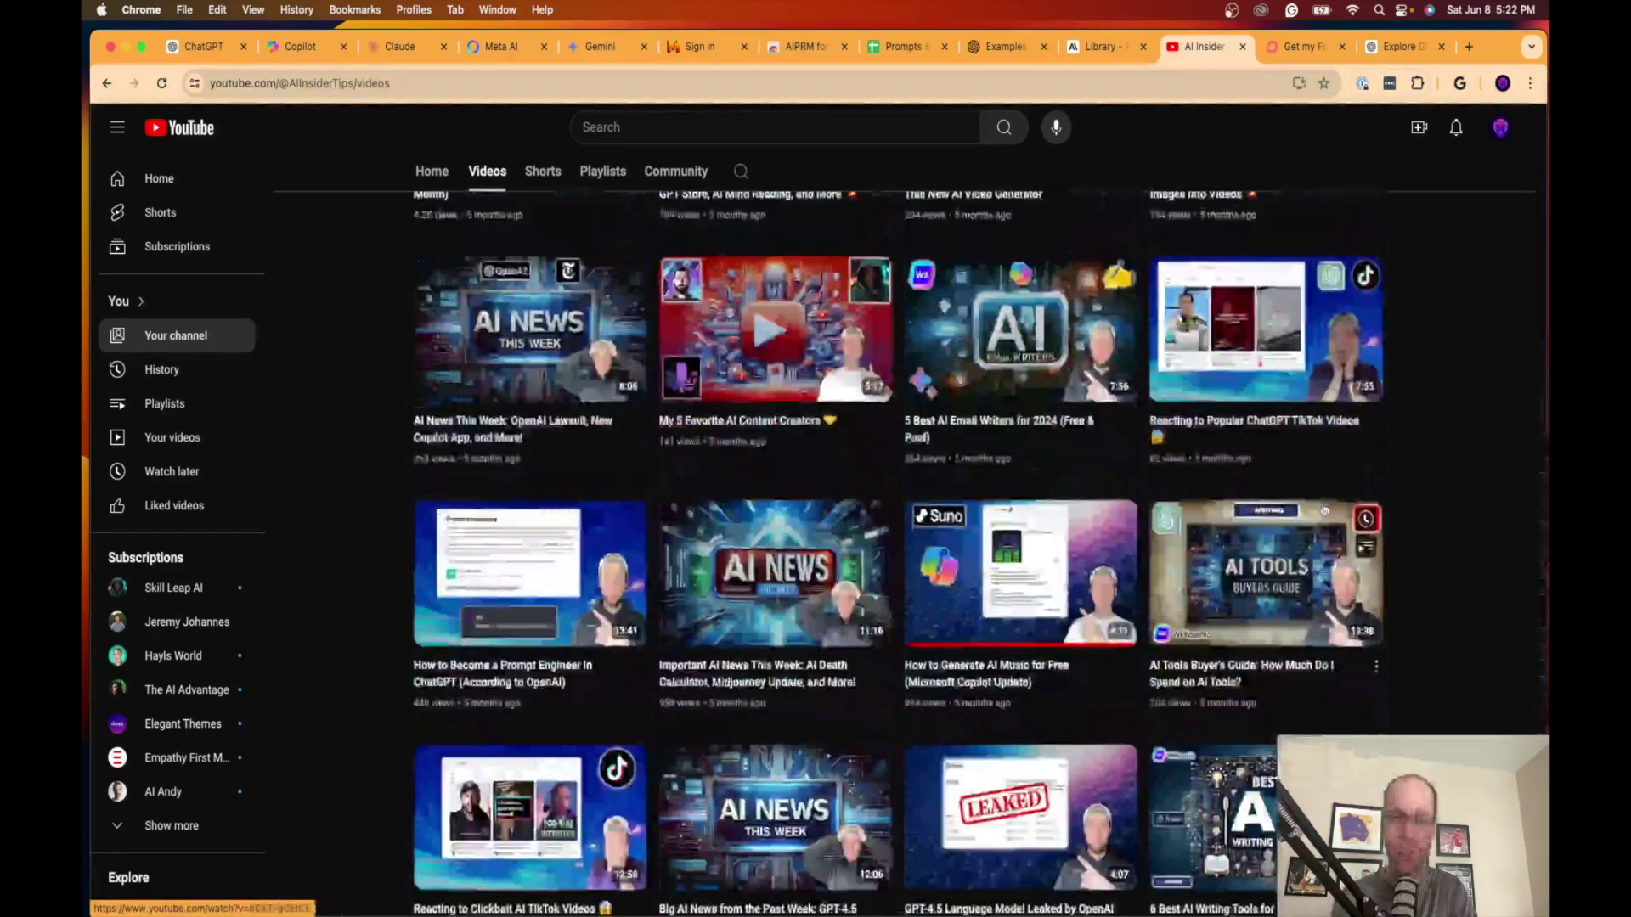
{"action": "scroll", "coordinate": [1323, 509], "scroll_direction": "up", "scroll_amount": 20}
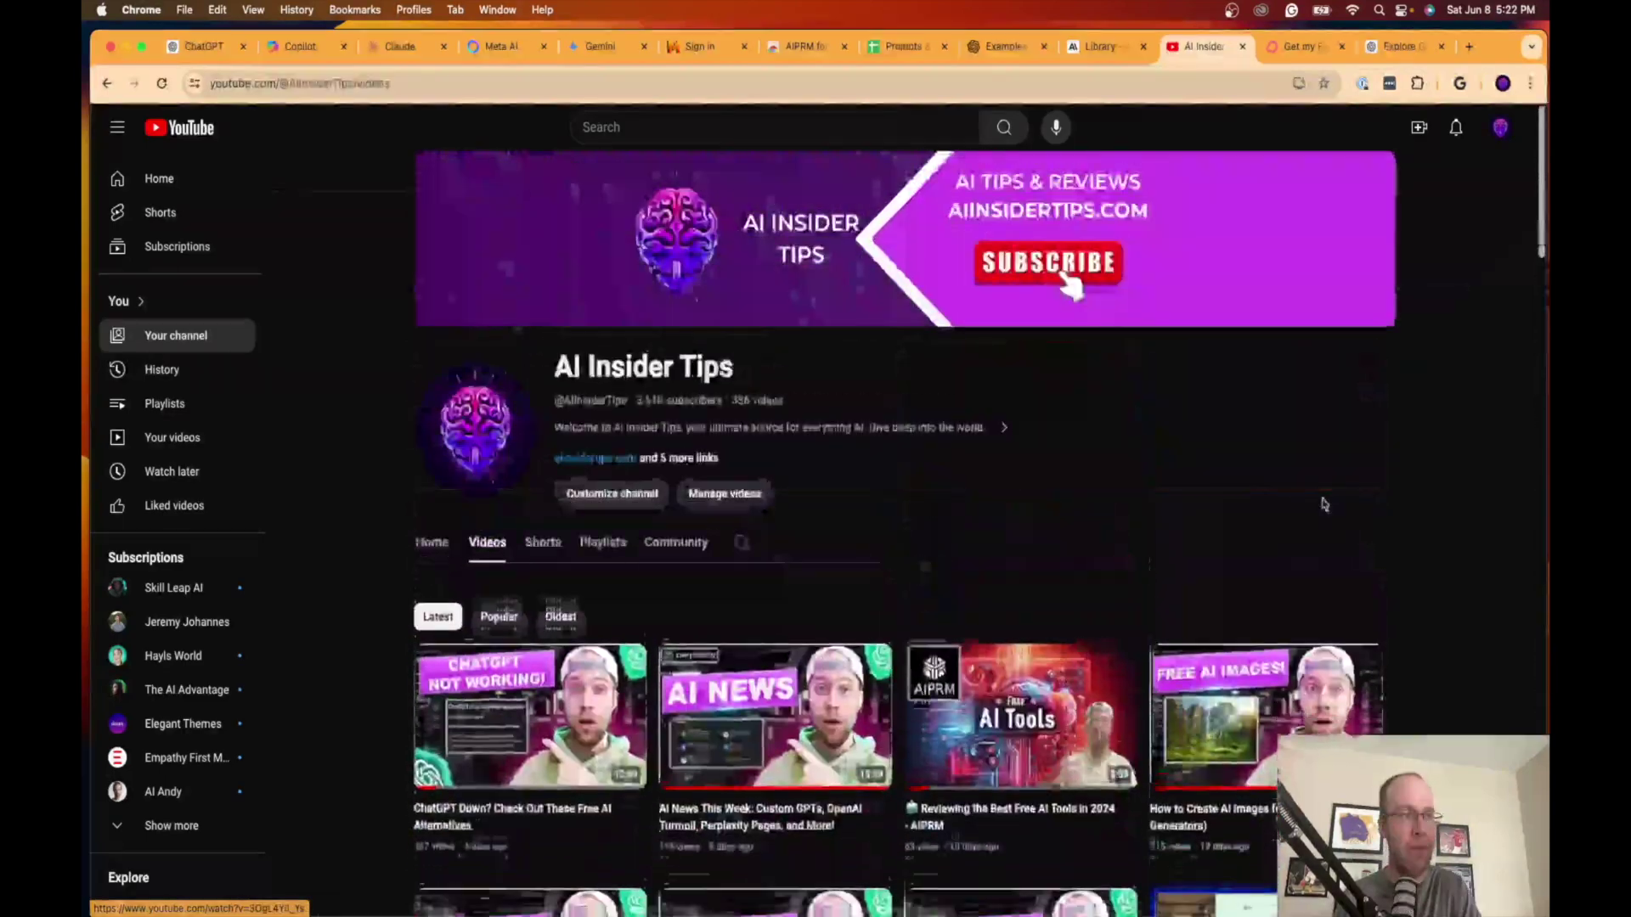